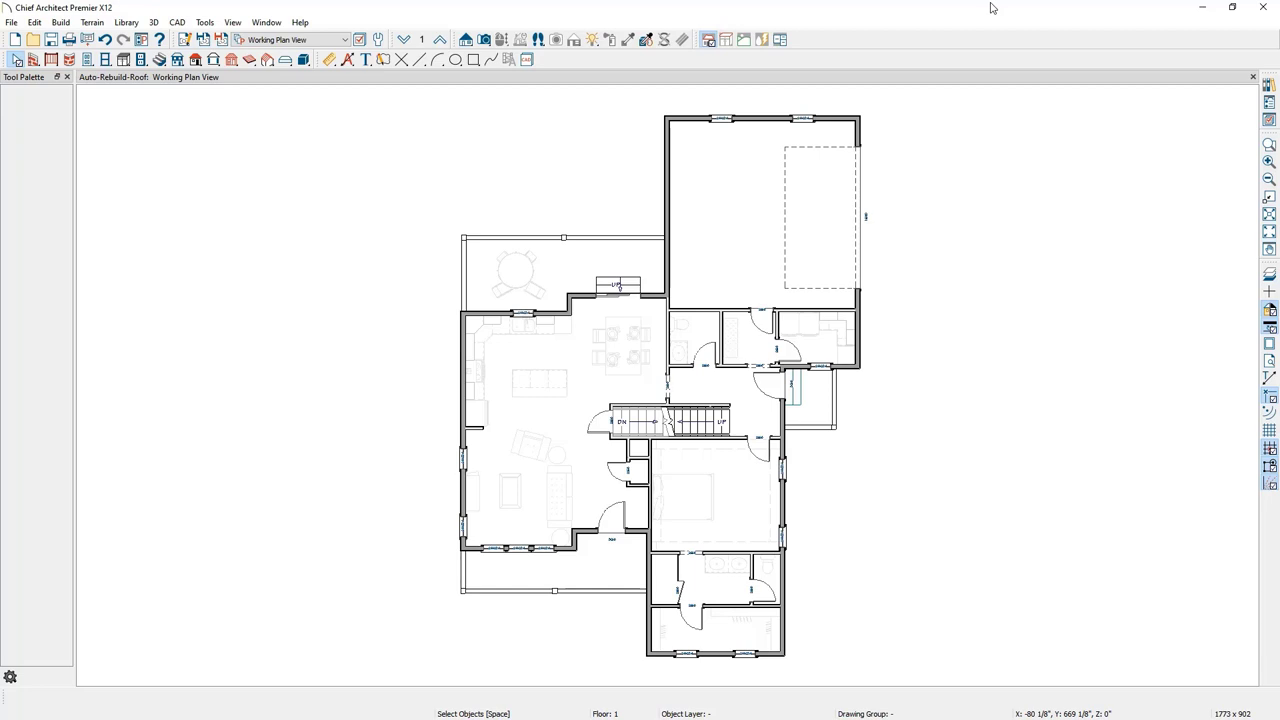
- Create a Perspective Full Overview camera view of the house
{"action": "left_click", "coordinate": [155, 23]}
{"action": "mouse_move", "coordinate": [205, 53]}
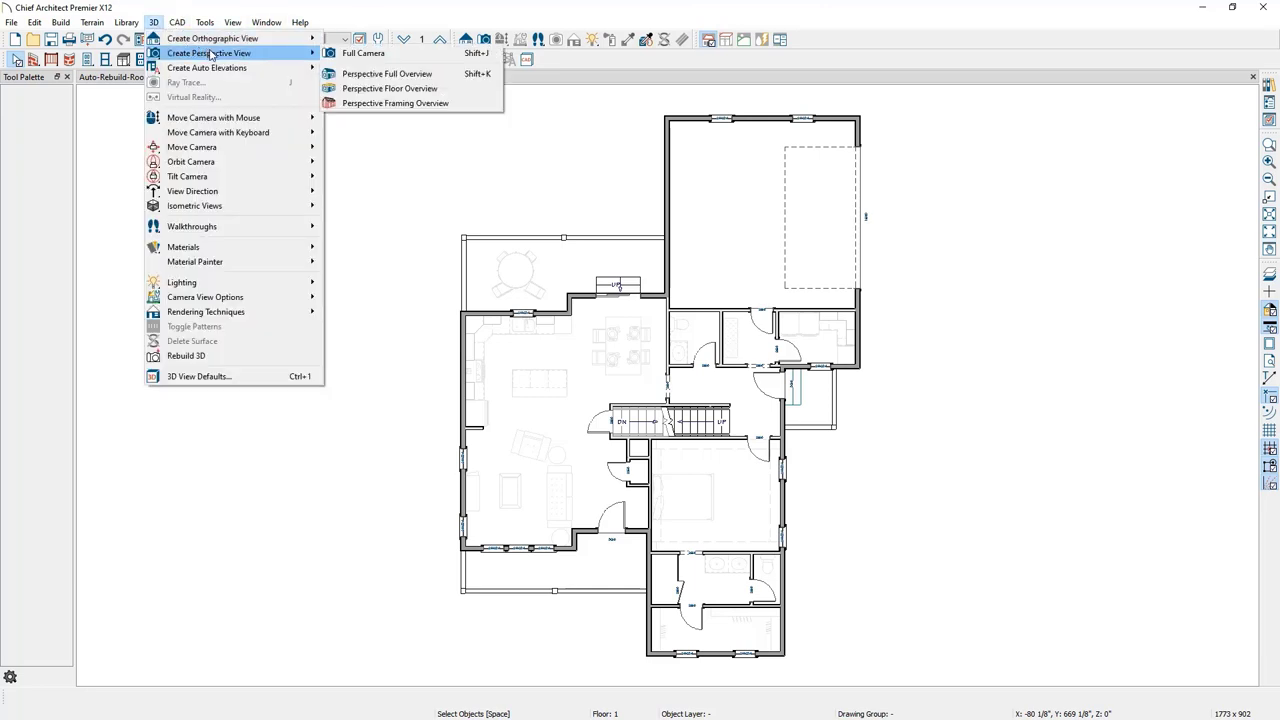
{"action": "left_click", "coordinate": [445, 76]}
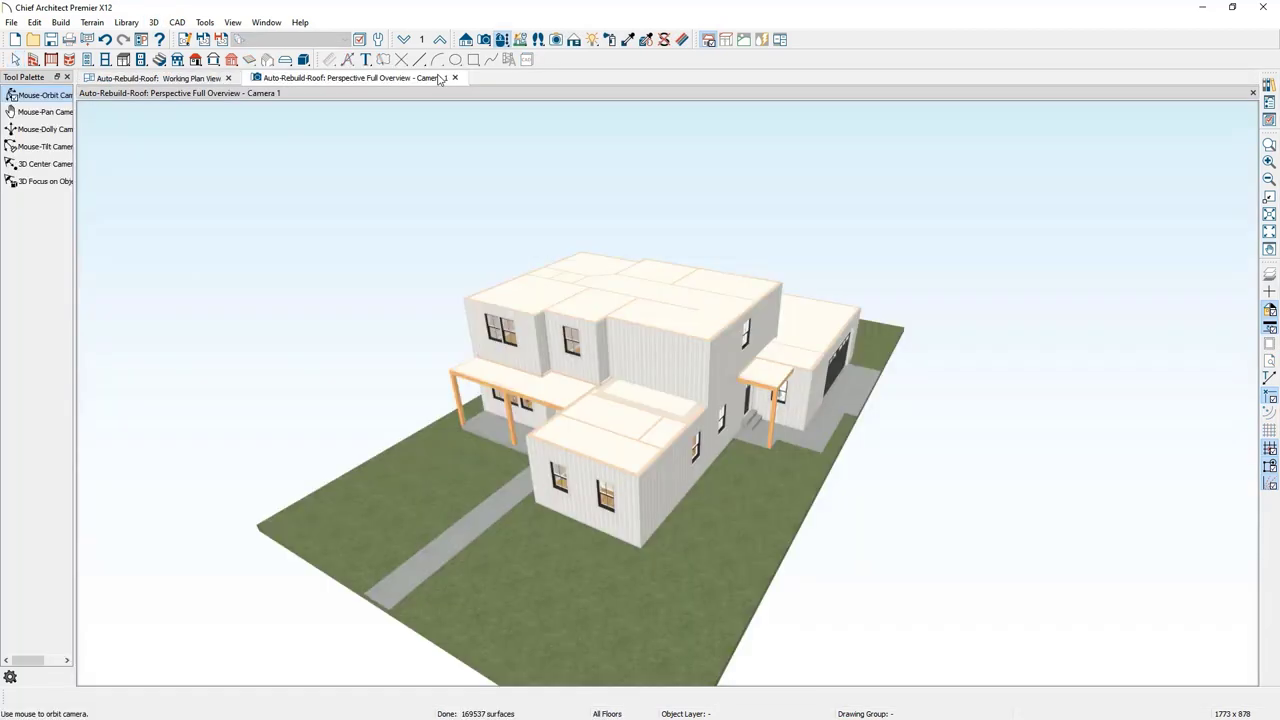
- Tile the plan and perspective views vertically side by side and widen the plan view's share
{"action": "left_click", "coordinate": [267, 24]}
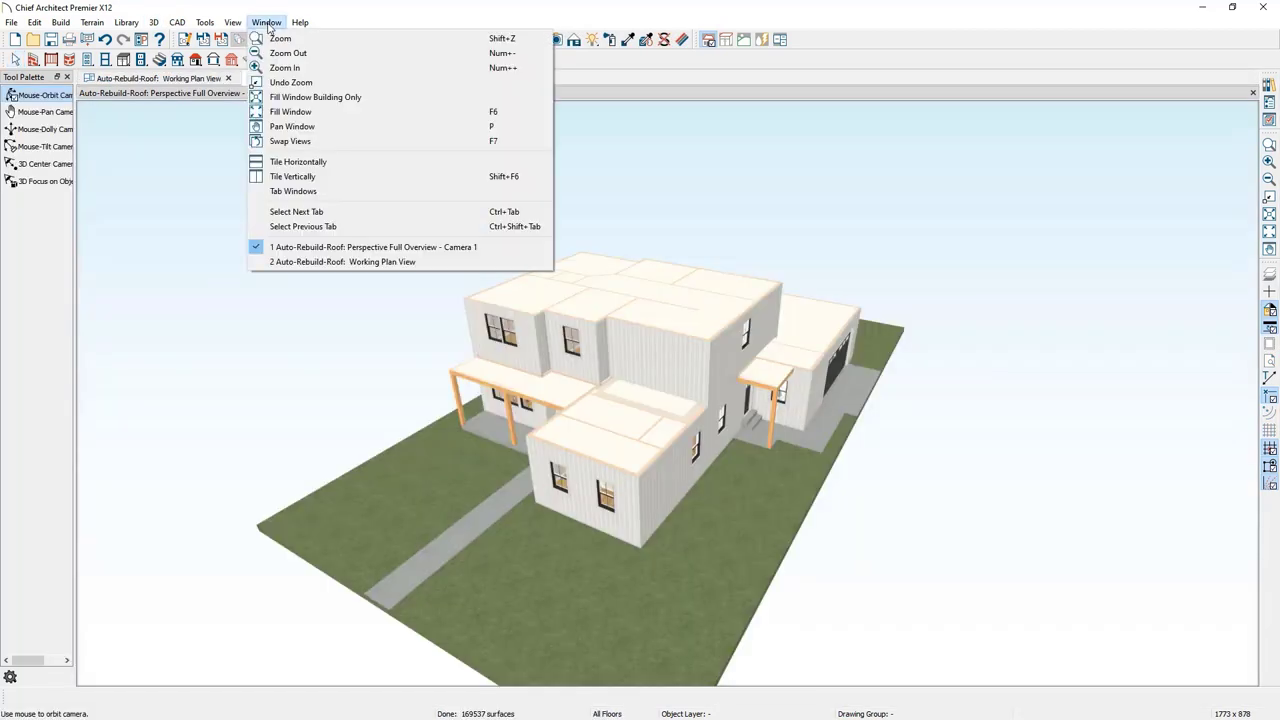
{"action": "left_click", "coordinate": [313, 181]}
{"action": "left_click_drag", "start_coordinate": [336, 84], "coordinate": [1155, 255]}
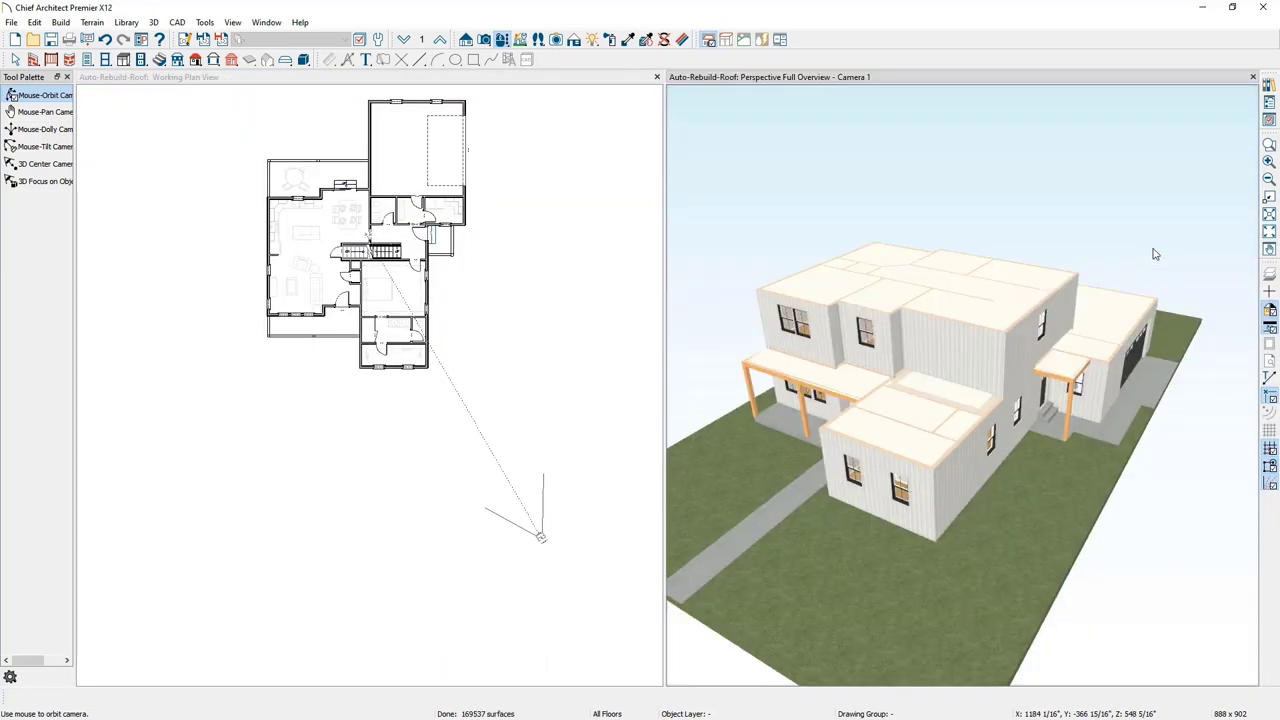
{"action": "left_click_drag", "start_coordinate": [666, 307], "coordinate": [720, 302]}
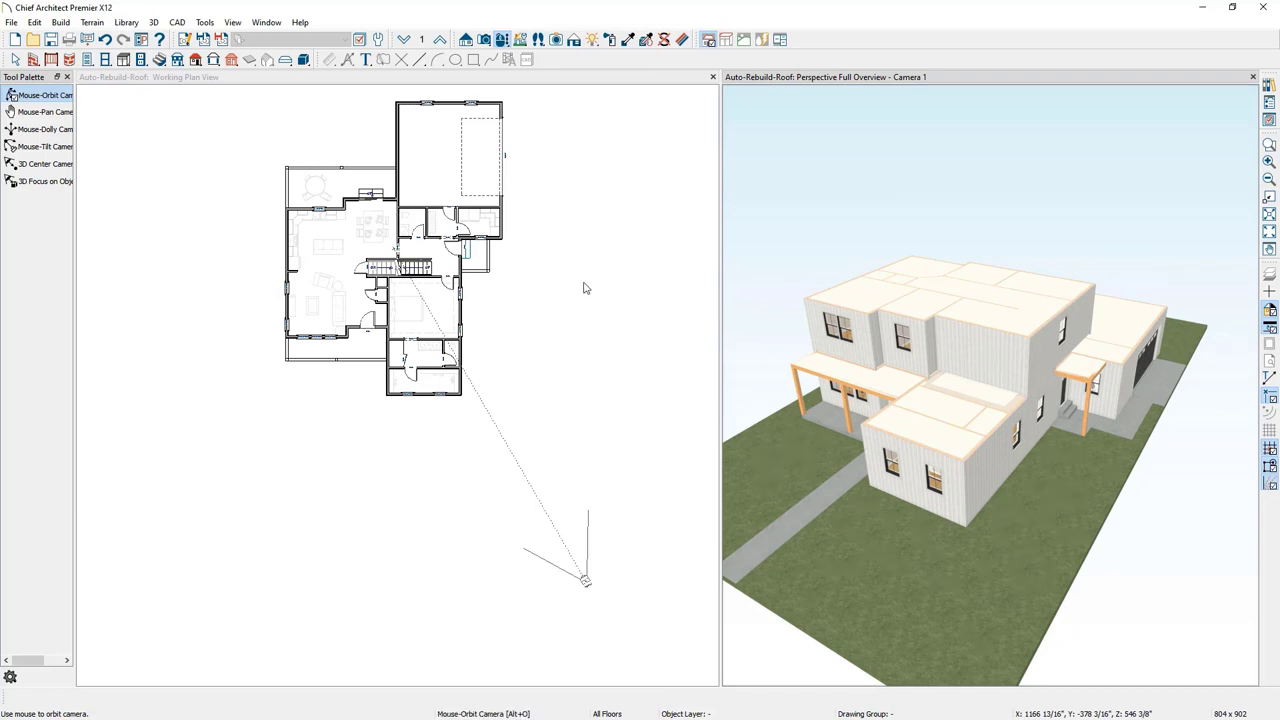
- Switch the floor plan to the Roof Plan View and fit the whole plan in its window
{"action": "left_click", "coordinate": [594, 85]}
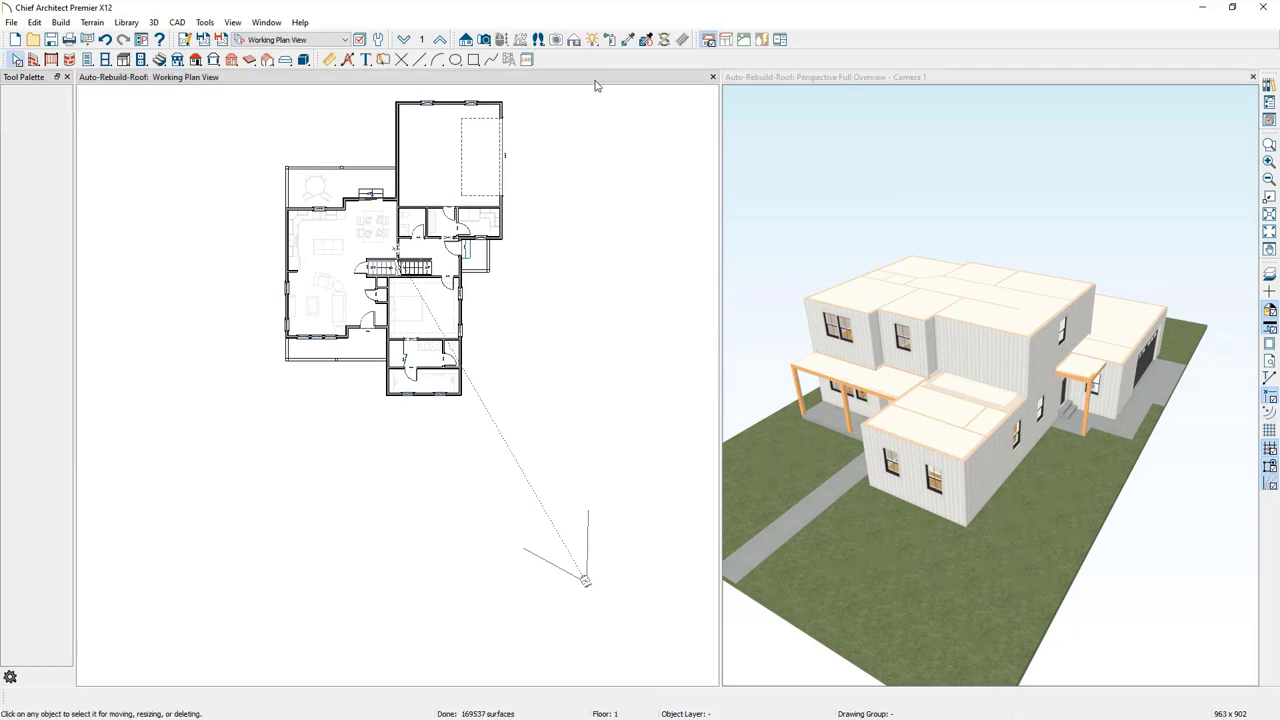
{"action": "left_click", "coordinate": [314, 40]}
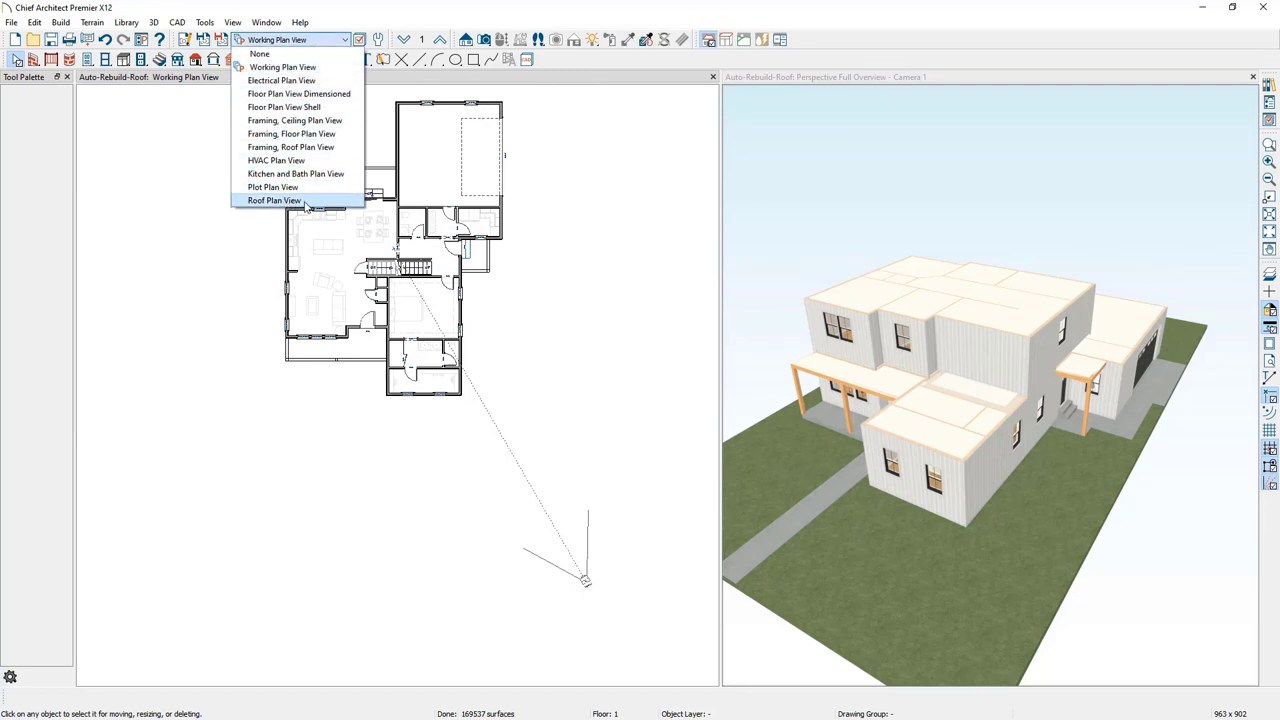
{"action": "left_click", "coordinate": [275, 200]}
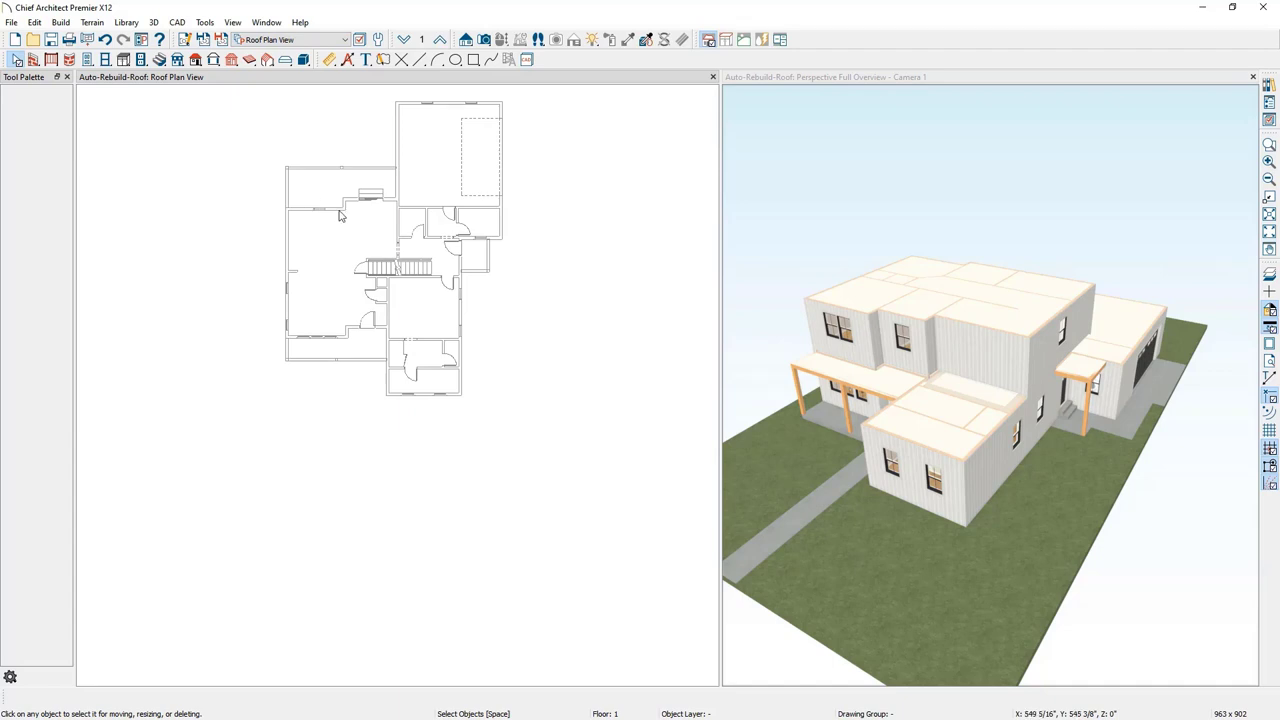
{"action": "left_click", "coordinate": [1269, 232]}
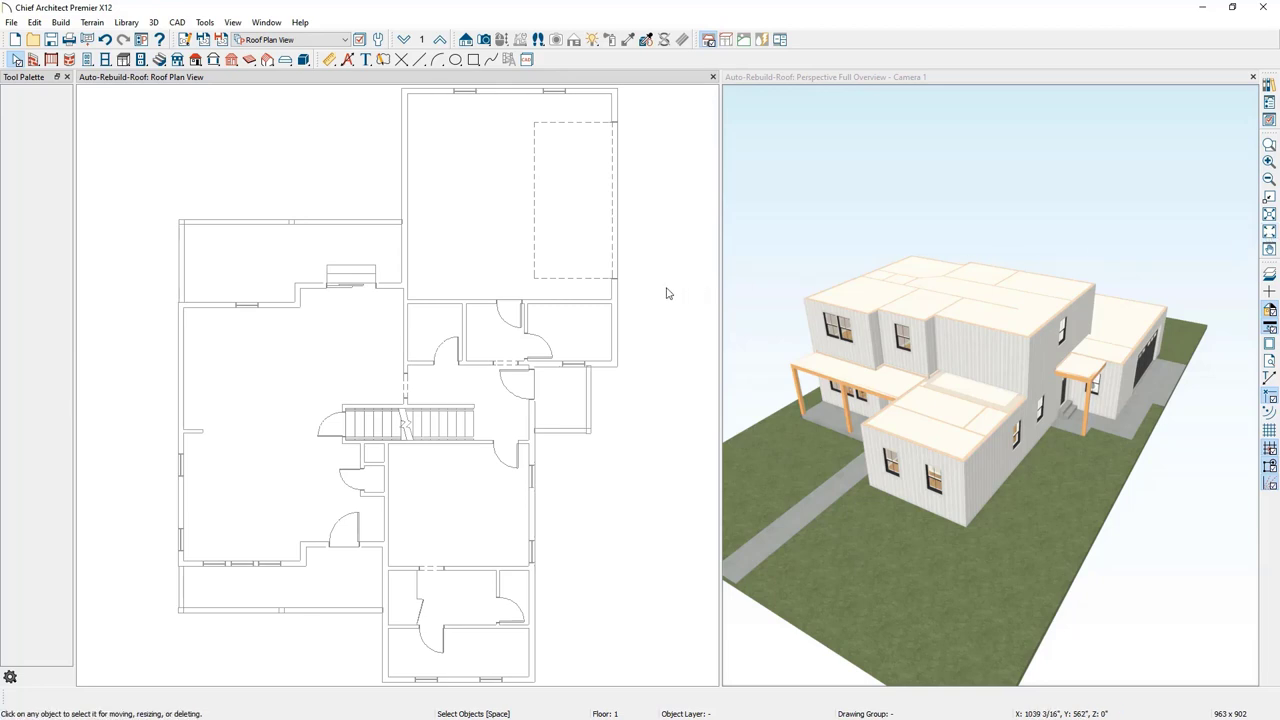
- Filter the active layer display options by "roof" and examine the overhang area, gutters, baselines and roof planes layers
{"action": "left_click", "coordinate": [1270, 120]}
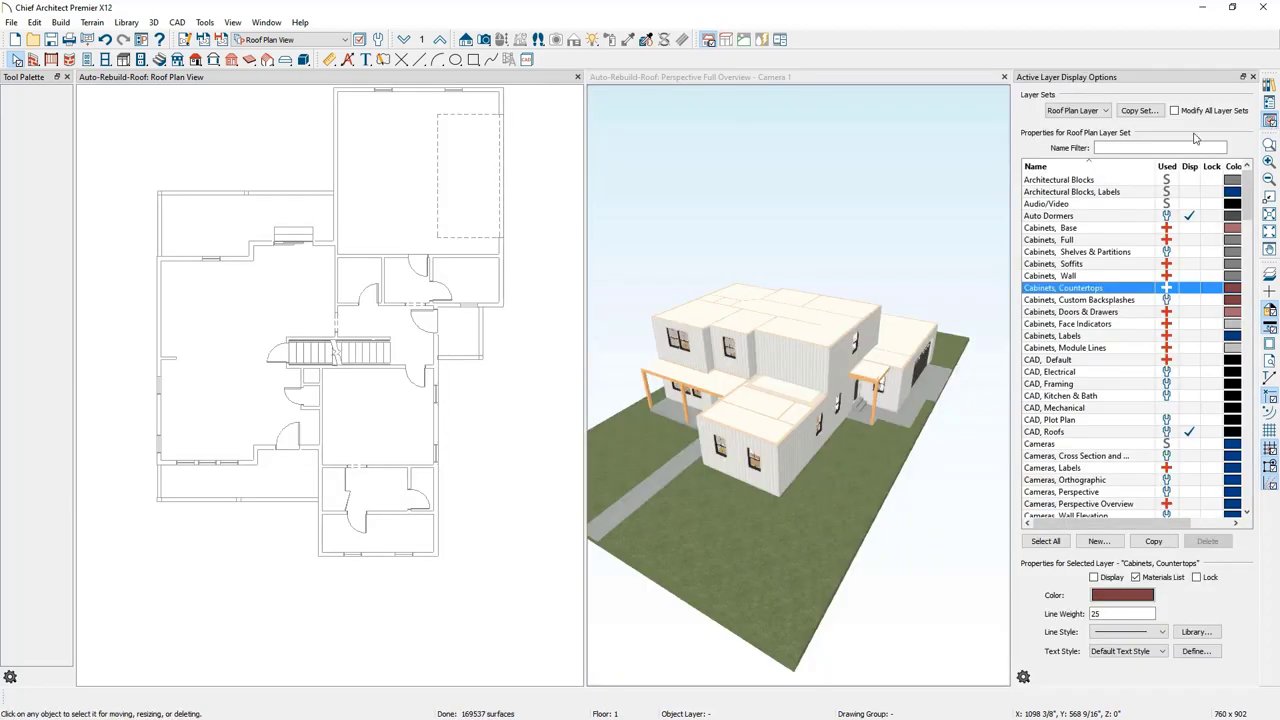
{"action": "left_click", "coordinate": [1170, 149]}
{"action": "type", "text": "roof"}
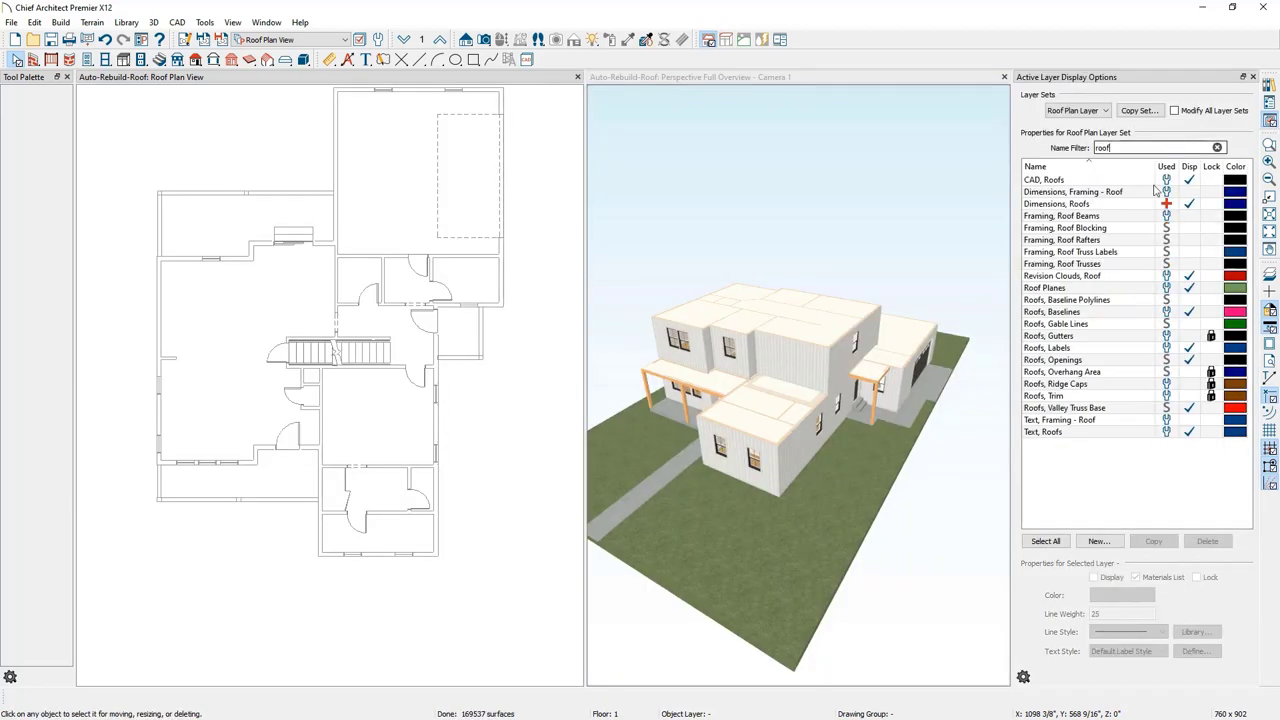
{"action": "left_click", "coordinate": [1125, 371]}
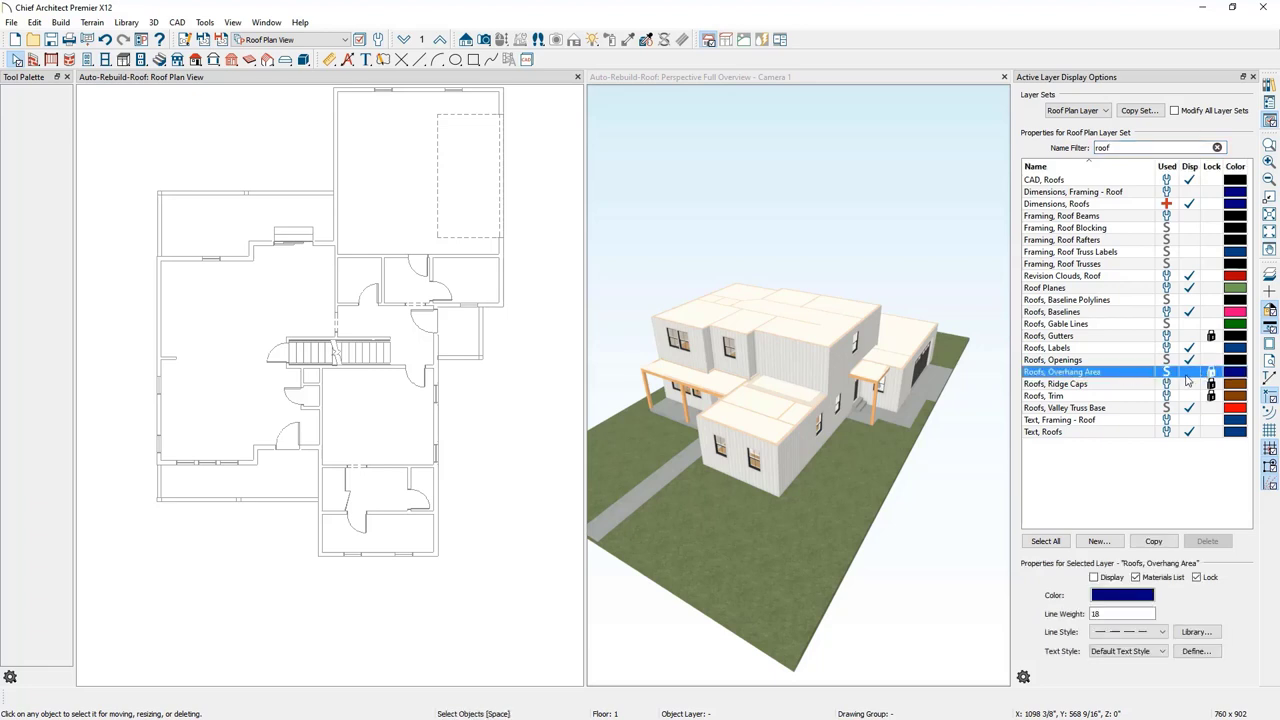
{"action": "left_click", "coordinate": [1106, 338]}
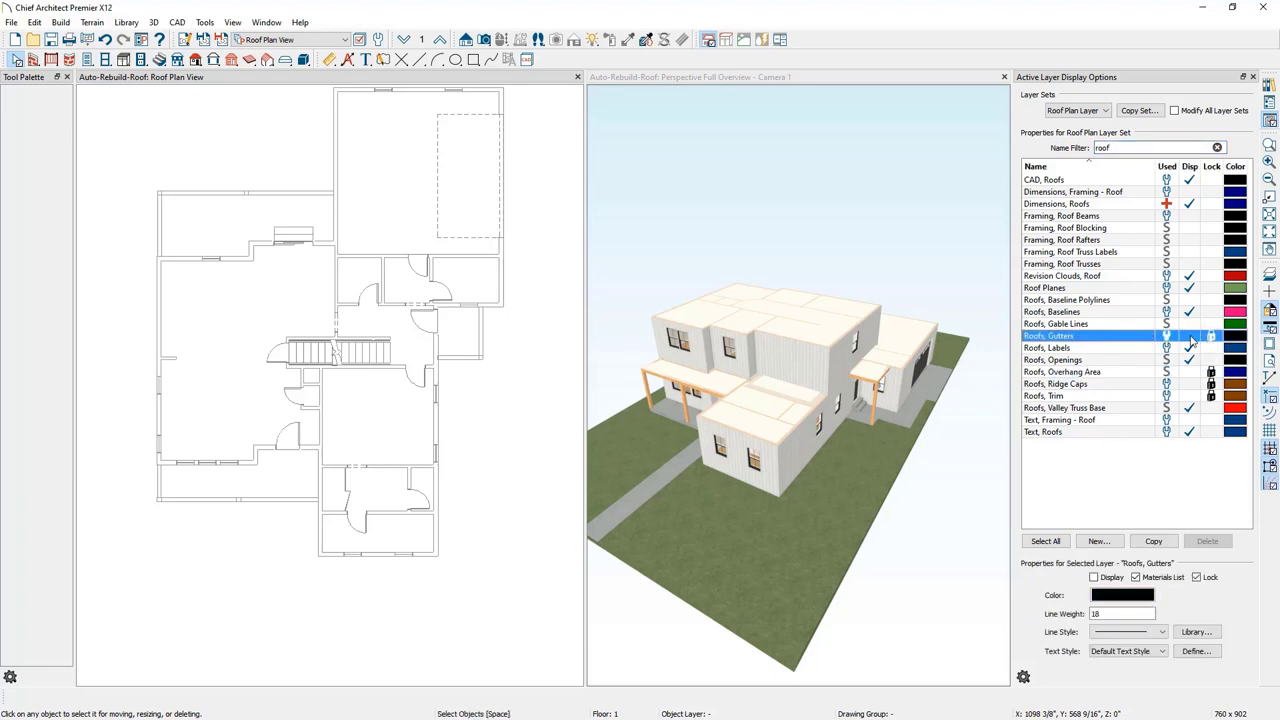
{"action": "left_click", "coordinate": [1115, 313]}
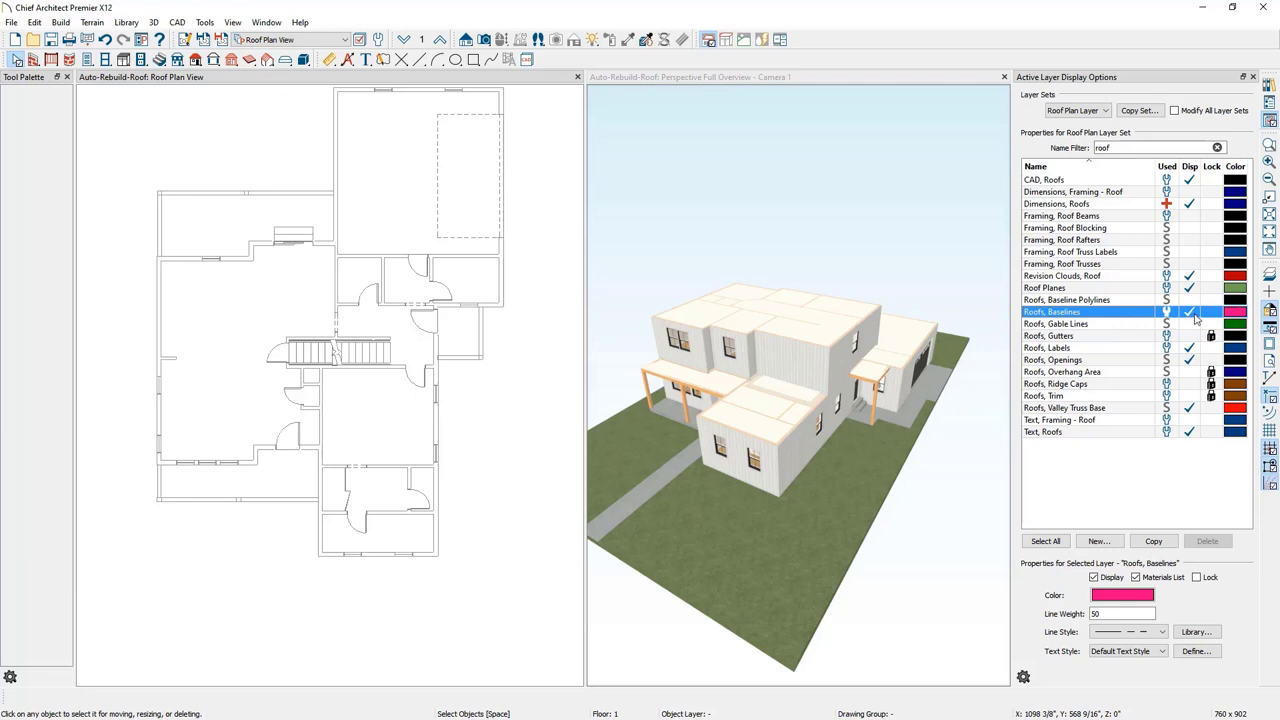
{"action": "left_click", "coordinate": [1135, 290]}
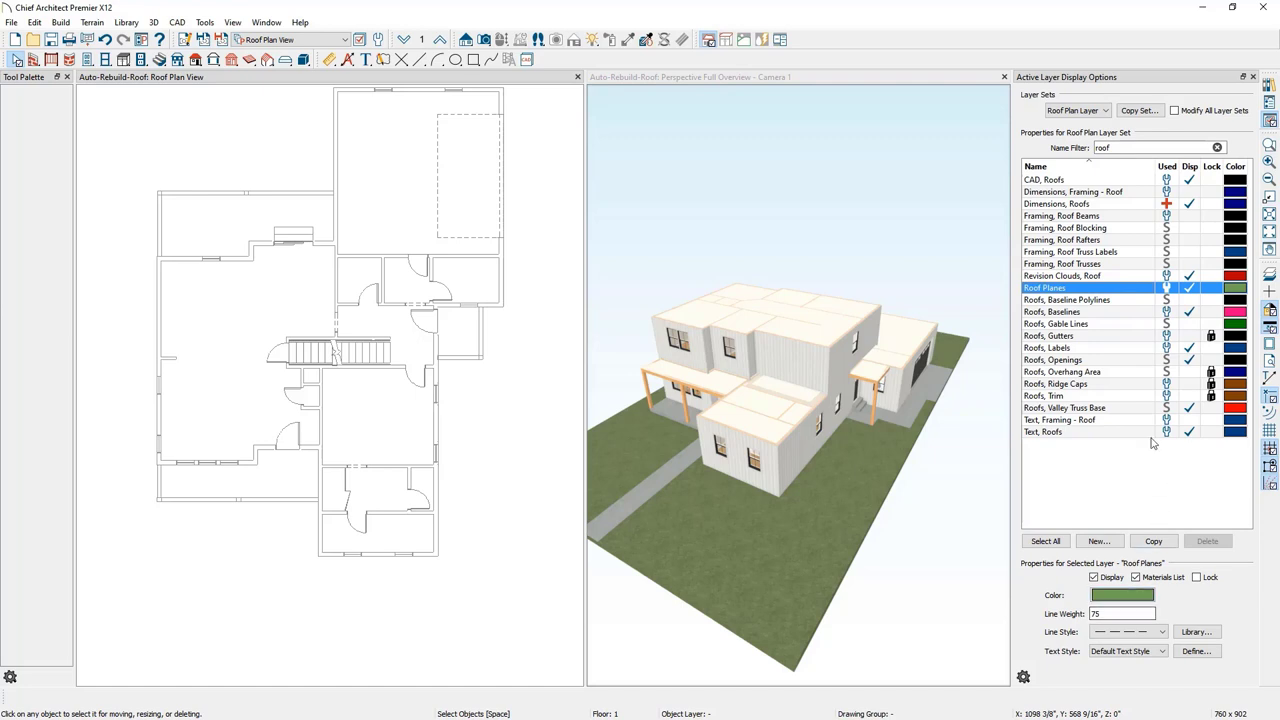
{"action": "left_click", "coordinate": [1252, 77]}
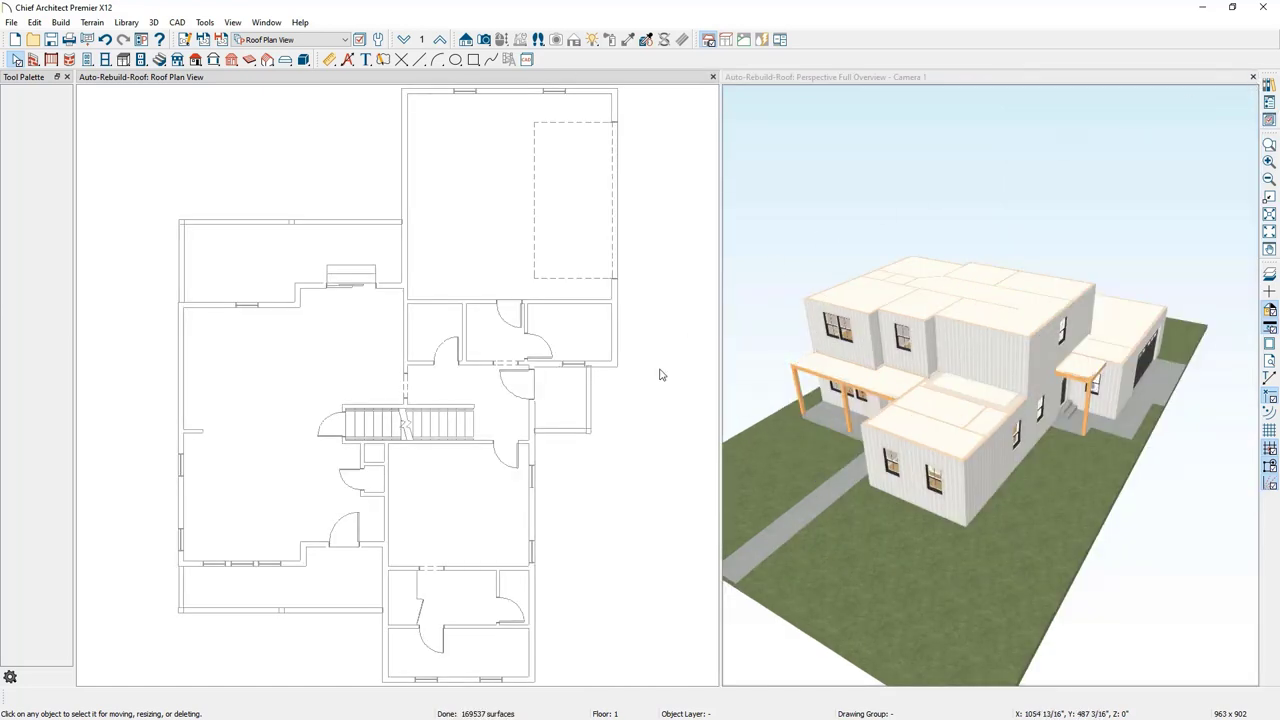
- Build the roof with Auto Rebuild Roofs enabled and a pitch of 10 in 12, checking the roof structure settings
{"action": "left_click", "coordinate": [60, 22]}
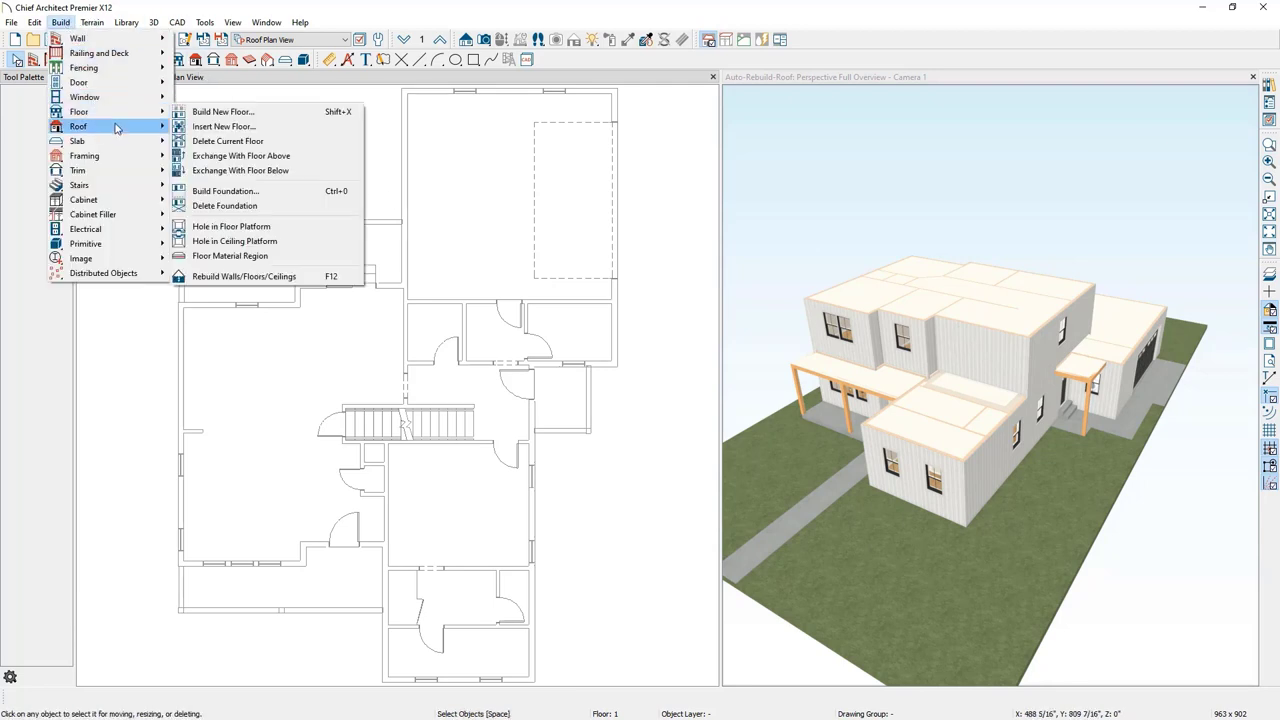
{"action": "mouse_move", "coordinate": [116, 126]}
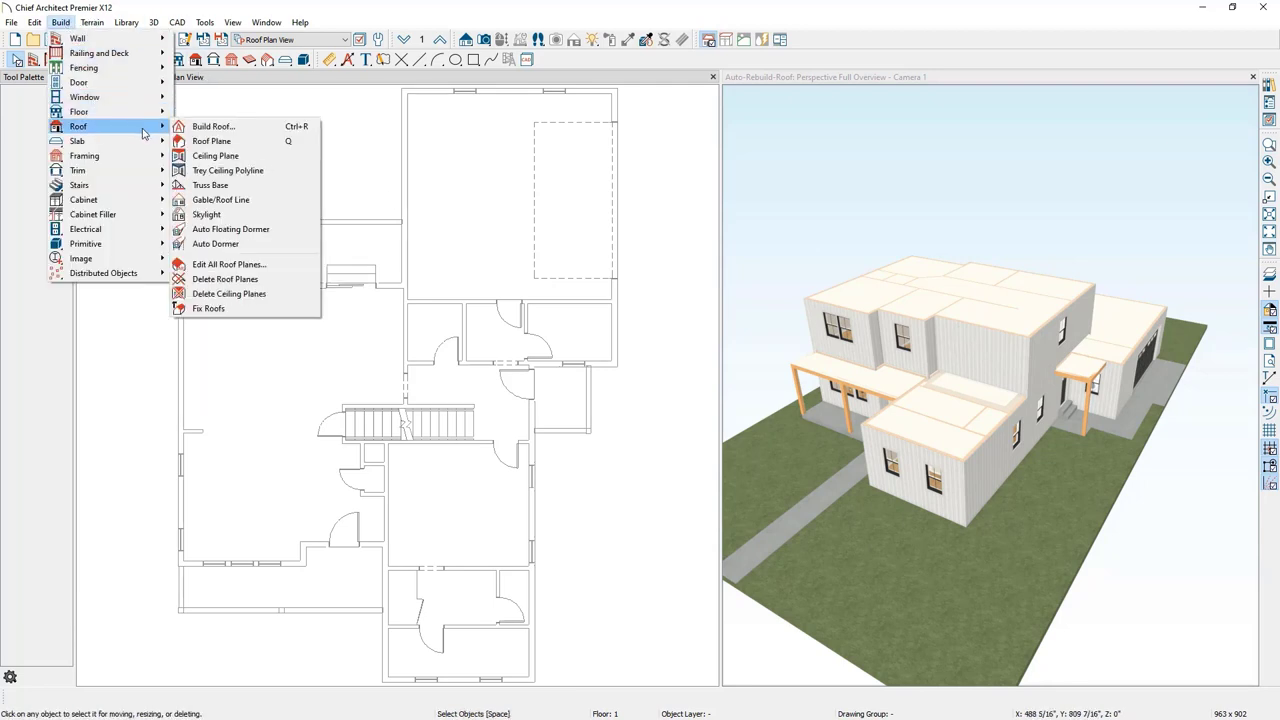
{"action": "left_click", "coordinate": [265, 134]}
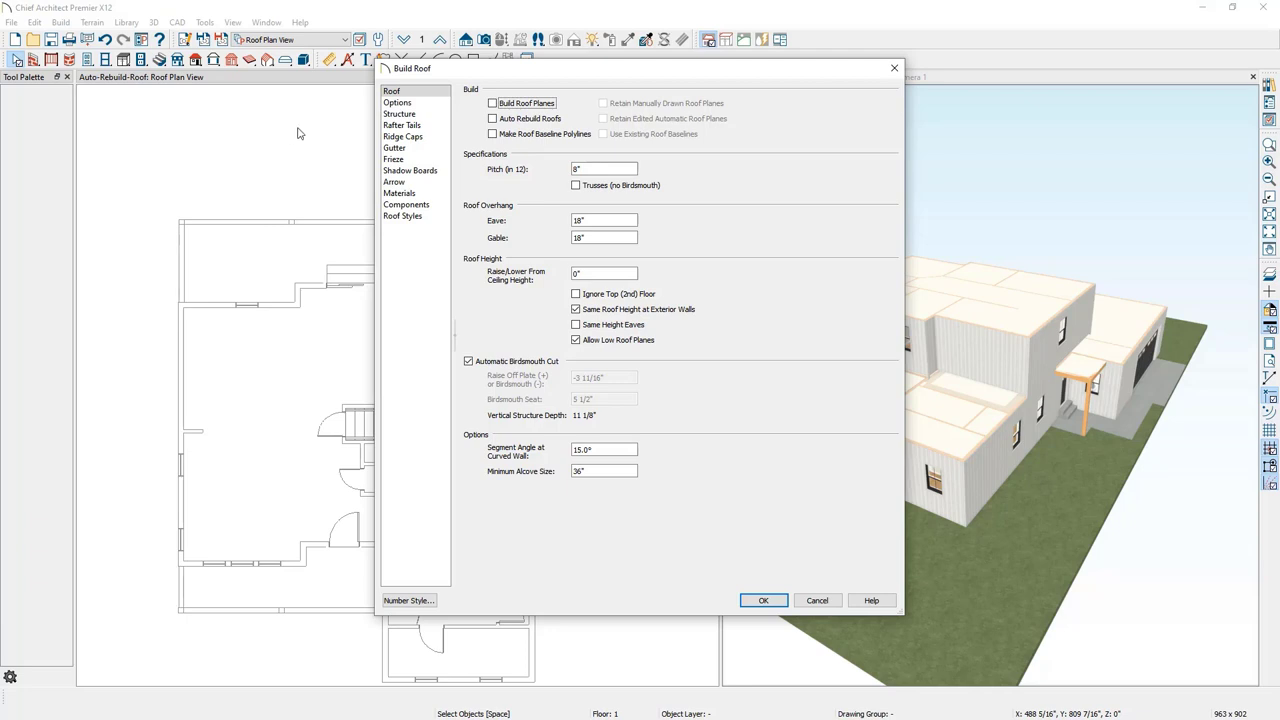
{"action": "left_click", "coordinate": [544, 119]}
{"action": "double_click", "coordinate": [617, 168]}
{"action": "type", "text": "10"}
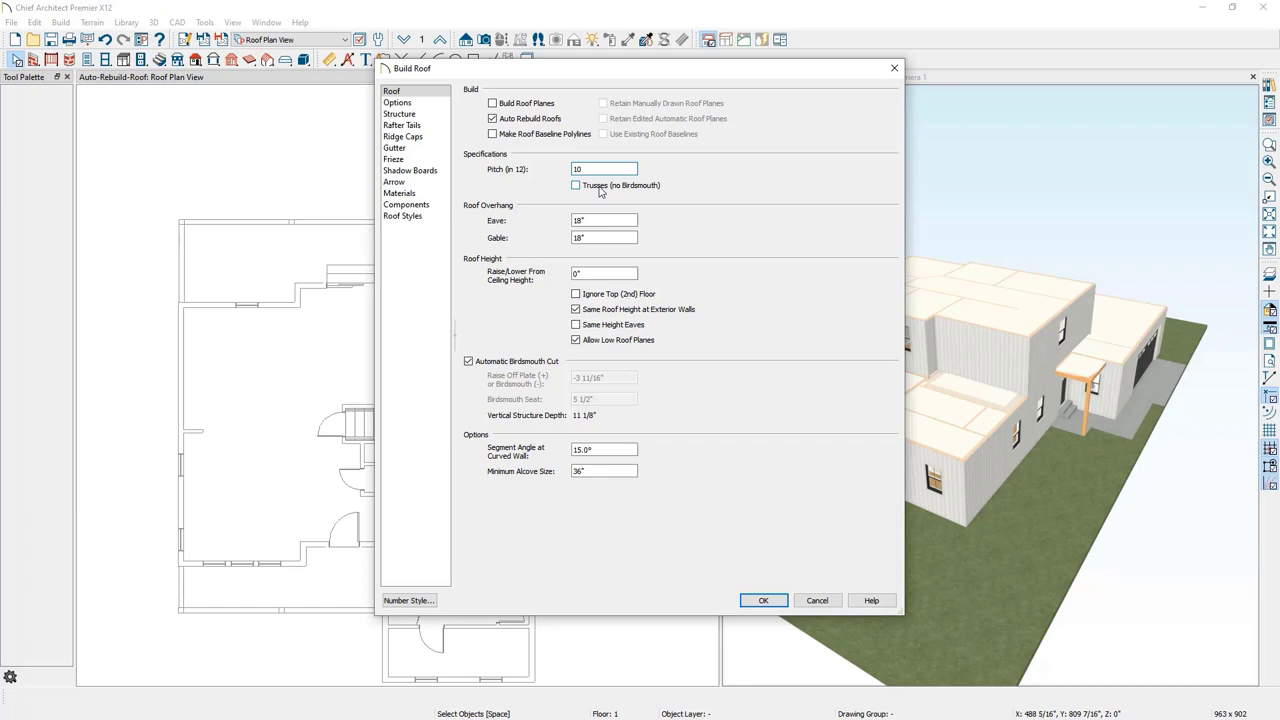
{"action": "left_click", "coordinate": [405, 114]}
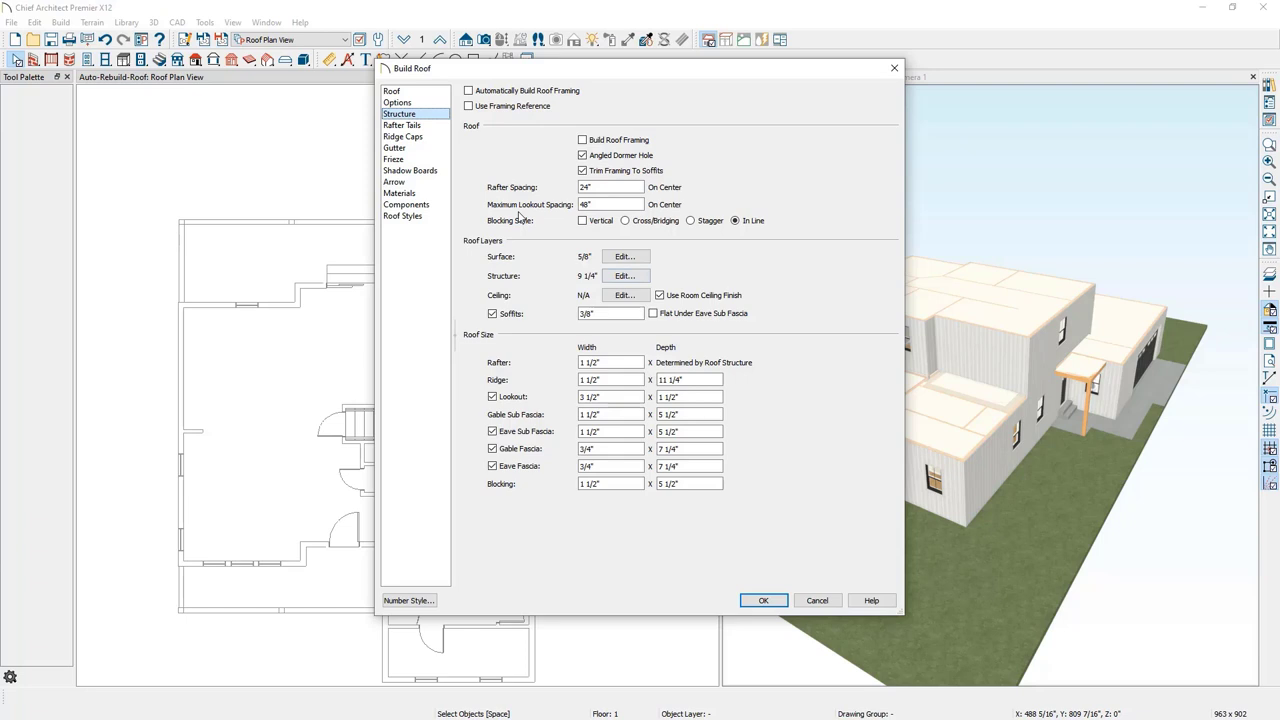
{"action": "left_click", "coordinate": [430, 92]}
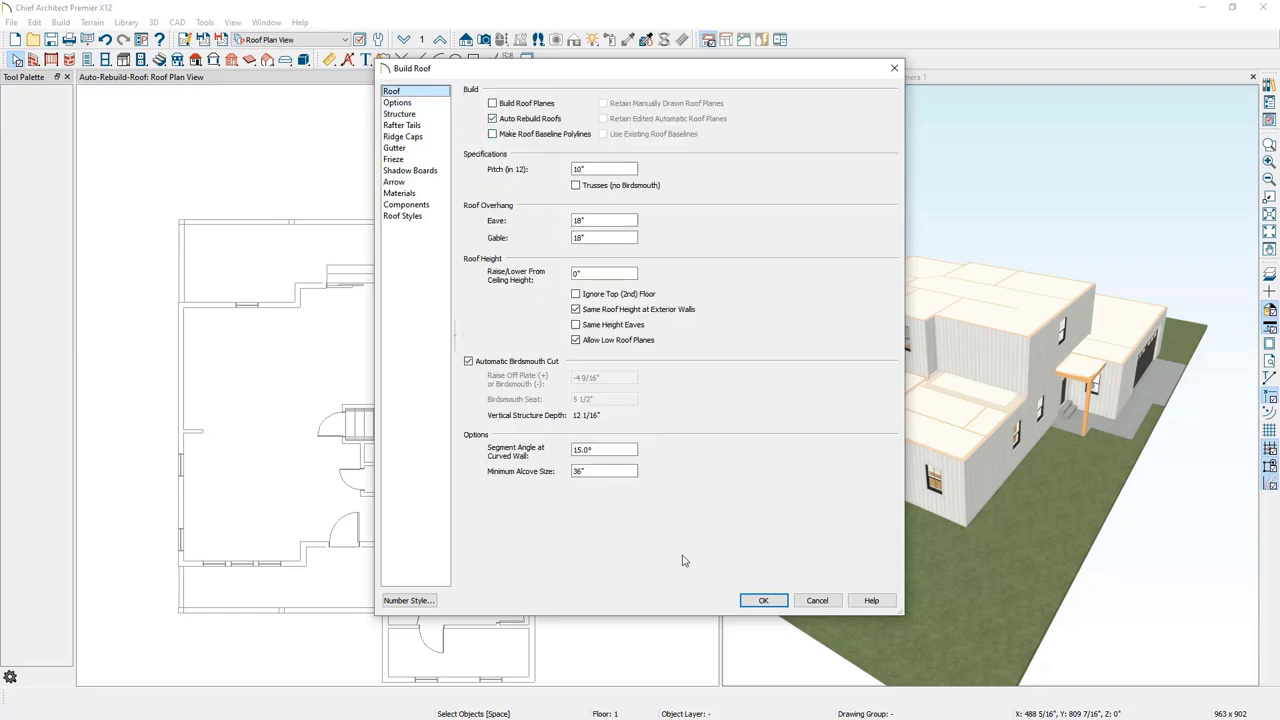
{"action": "left_click", "coordinate": [760, 601]}
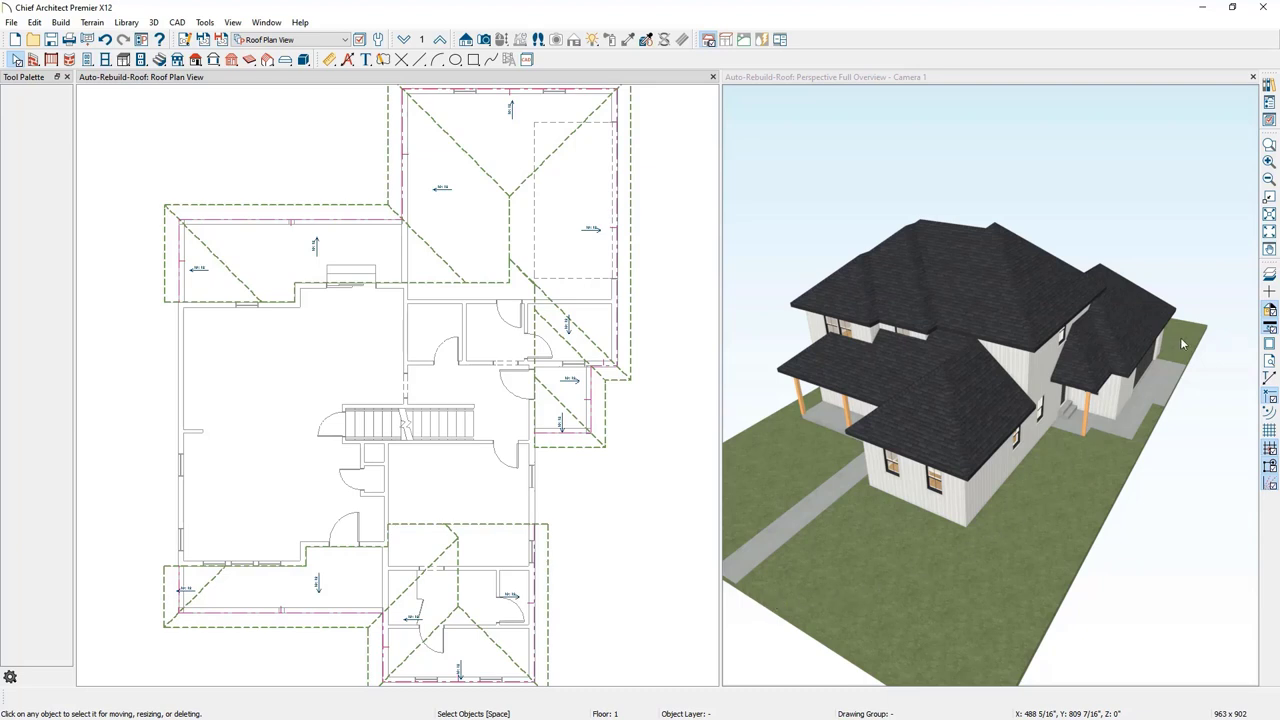
- Change the exterior wall of the projecting front wing from a hip wall to a Full Gable Wall
{"action": "left_click", "coordinate": [1268, 231]}
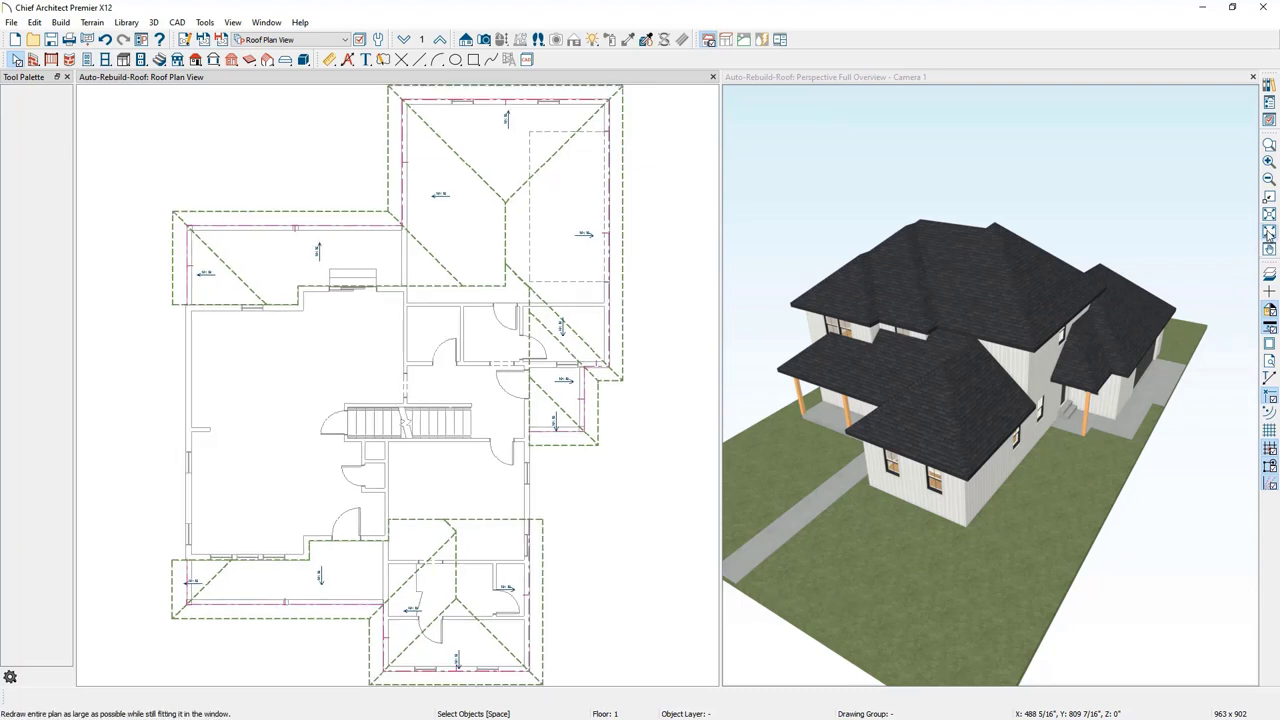
{"action": "left_click", "coordinate": [925, 546]}
{"action": "left_click_drag", "start_coordinate": [900, 557], "coordinate": [690, 529]}
{"action": "left_click_drag", "start_coordinate": [898, 521], "coordinate": [983, 517]}
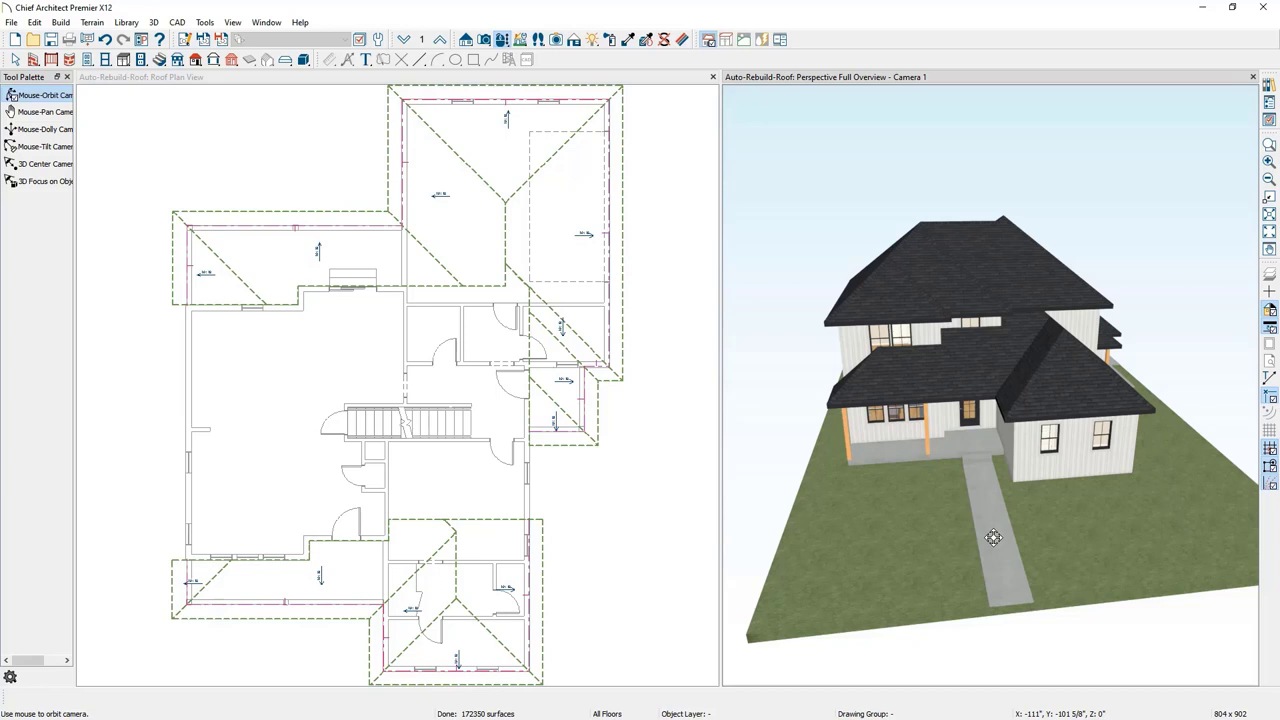
{"action": "left_click", "coordinate": [503, 671]}
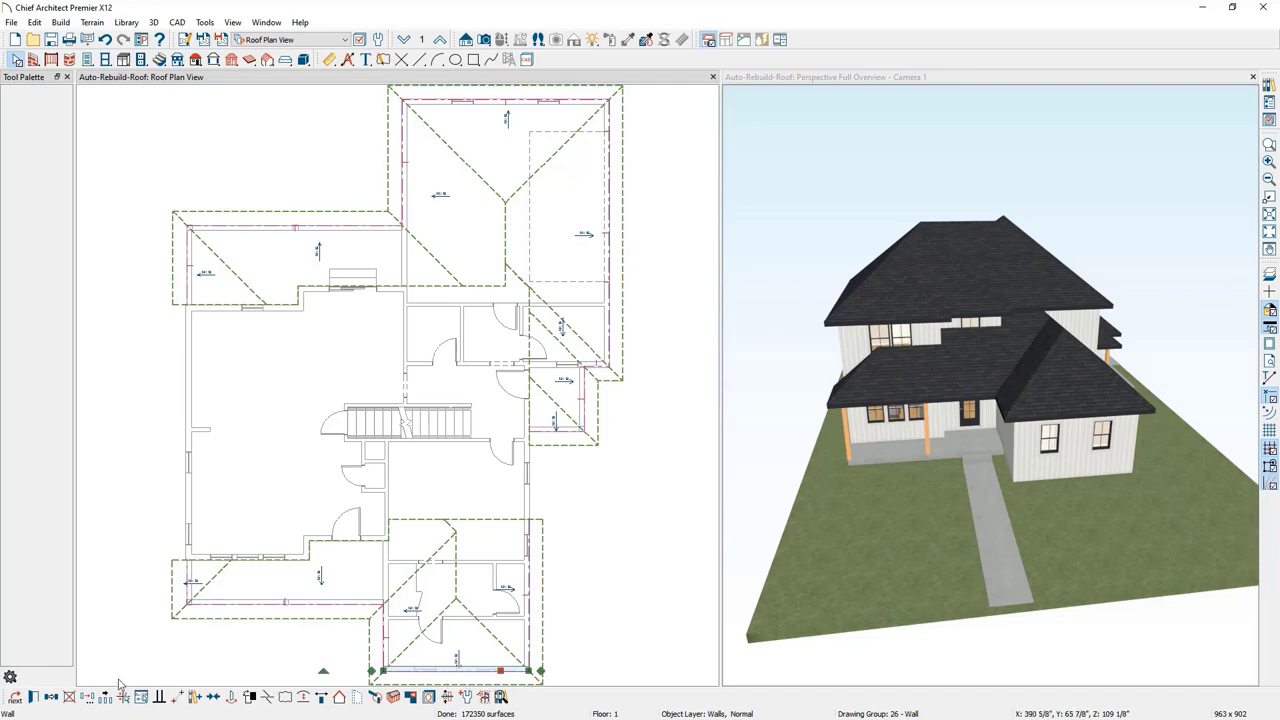
{"action": "left_click", "coordinate": [35, 699]}
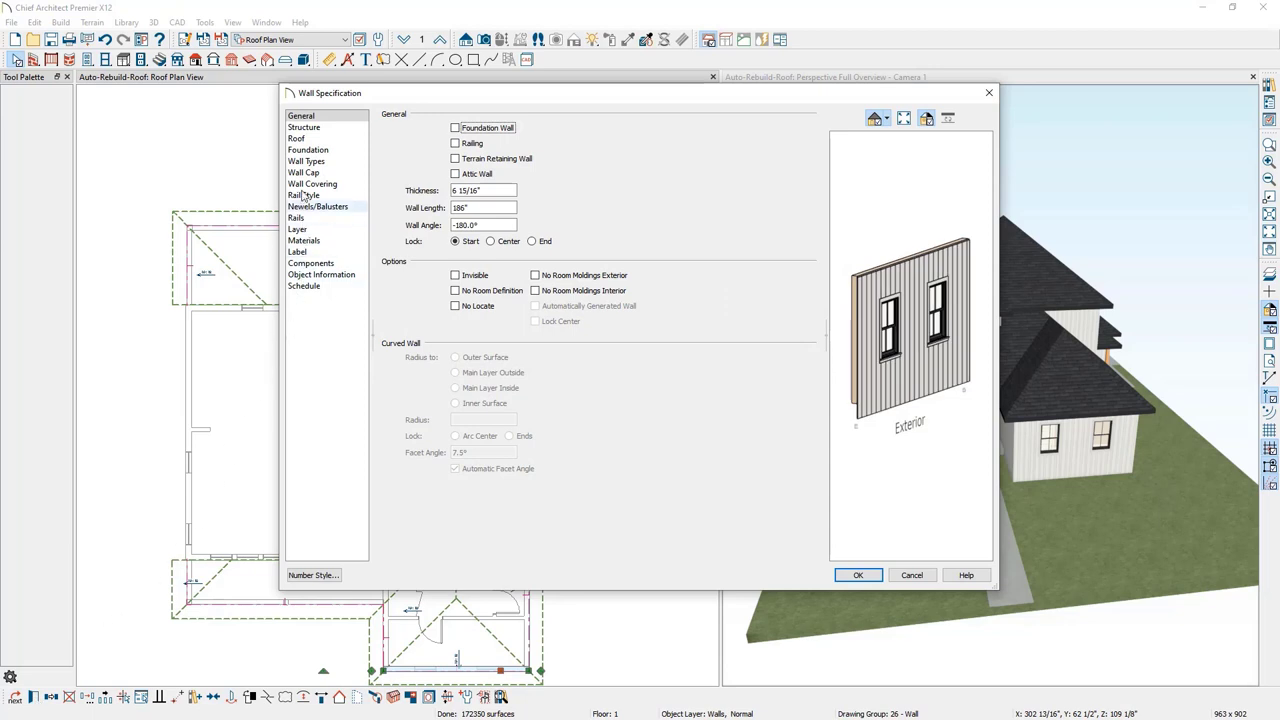
{"action": "left_click", "coordinate": [304, 140]}
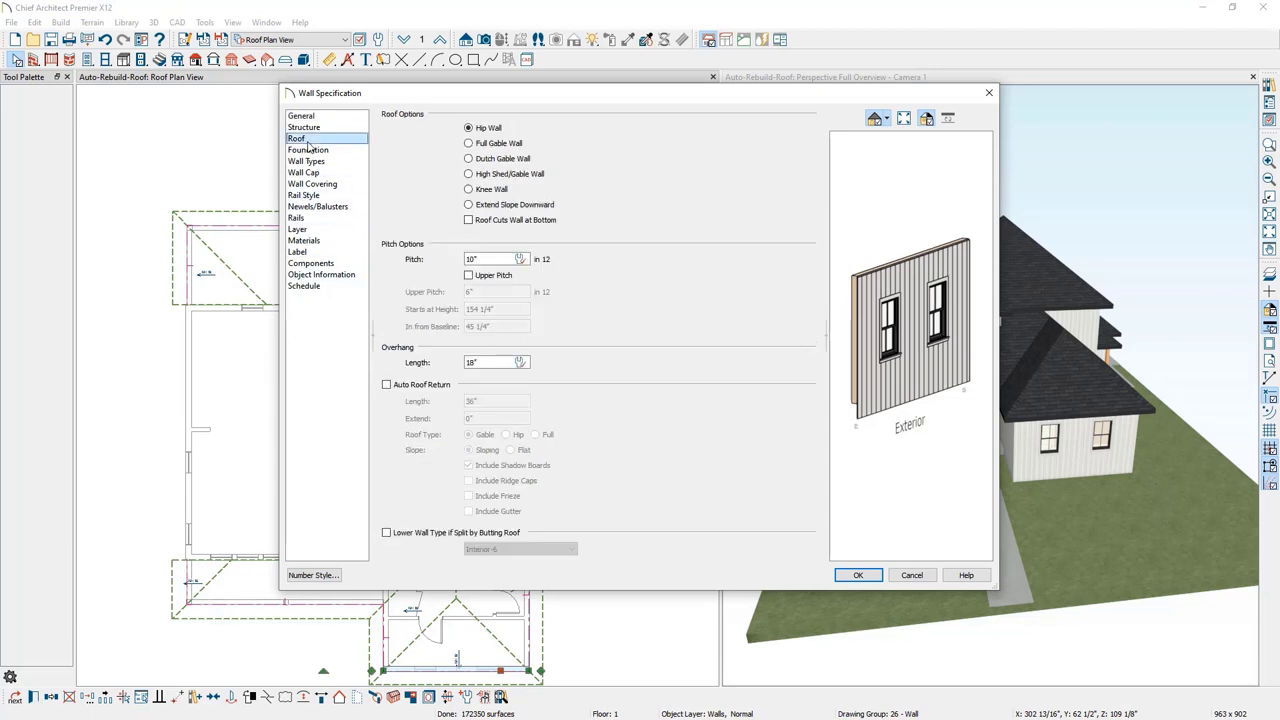
{"action": "left_click", "coordinate": [469, 144]}
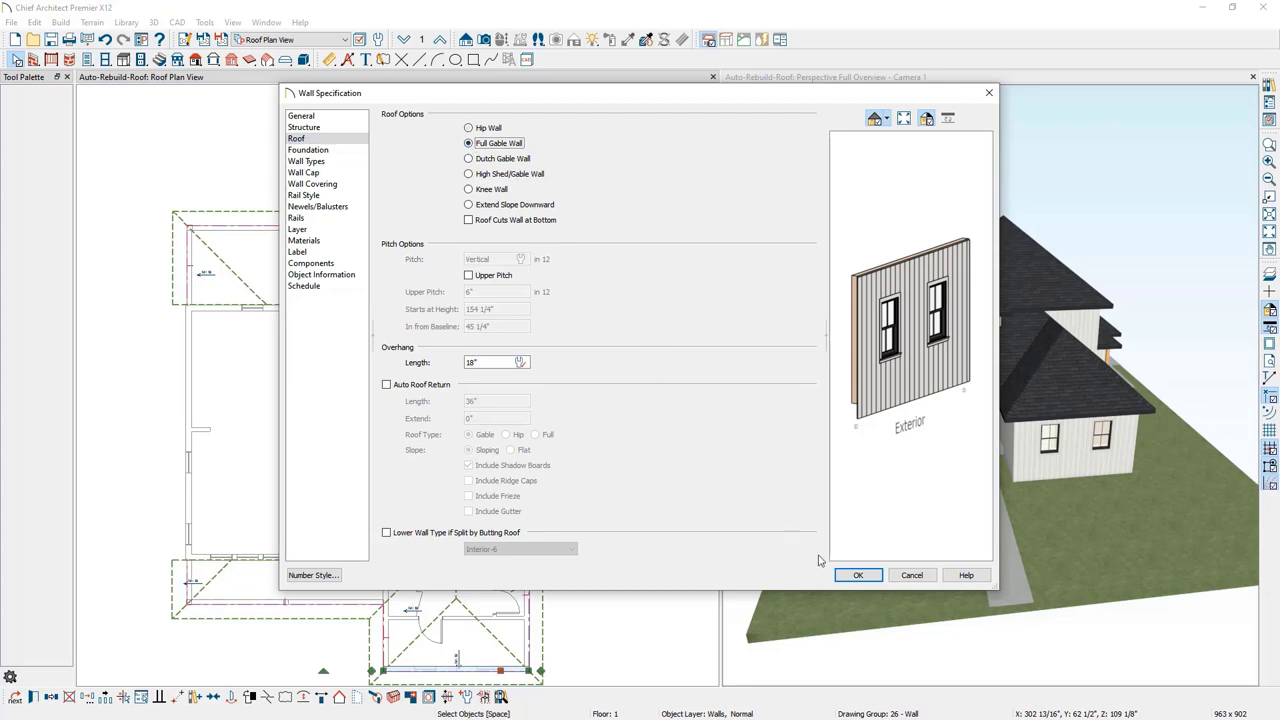
{"action": "left_click", "coordinate": [847, 576]}
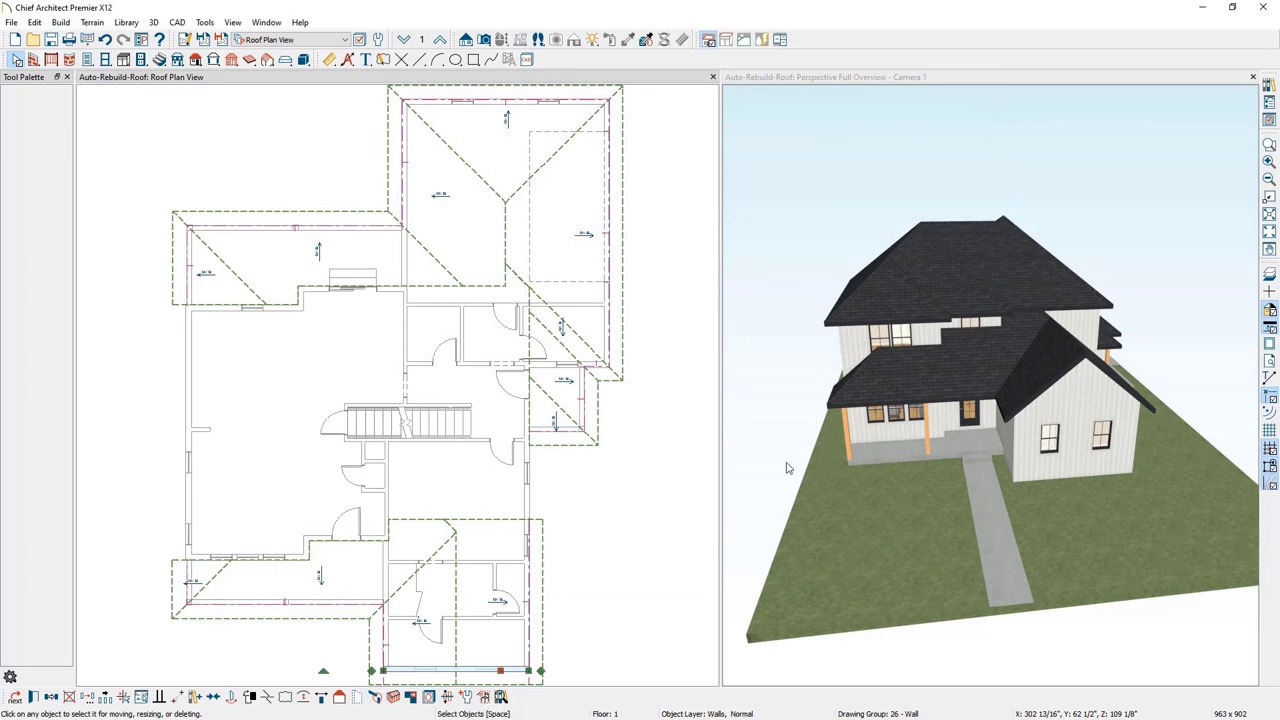
- Toggle the projecting front wing's end wall back to a hip and to a gable again
{"action": "left_click", "coordinate": [340, 702]}
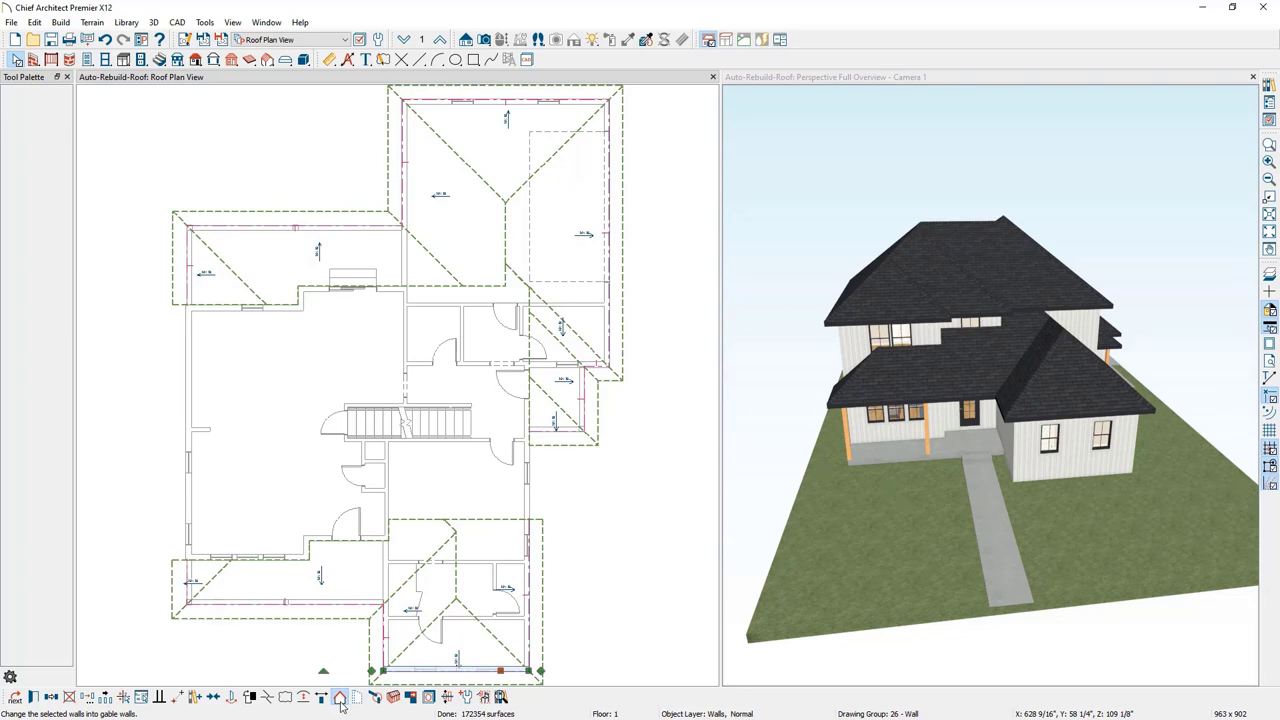
{"action": "left_click", "coordinate": [340, 702]}
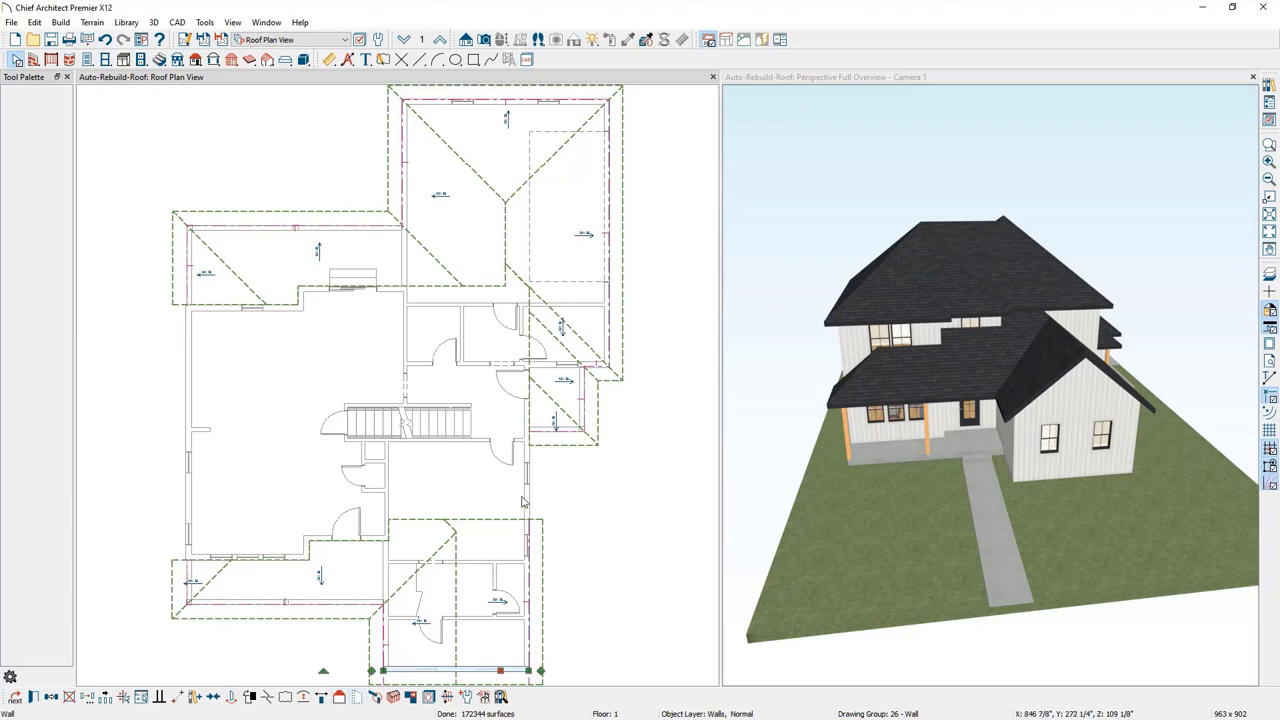
- Convert the side porch's front railing, both end walls of the garage wing and the front porch's outer end railing to gable walls
{"action": "left_click", "coordinate": [548, 431]}
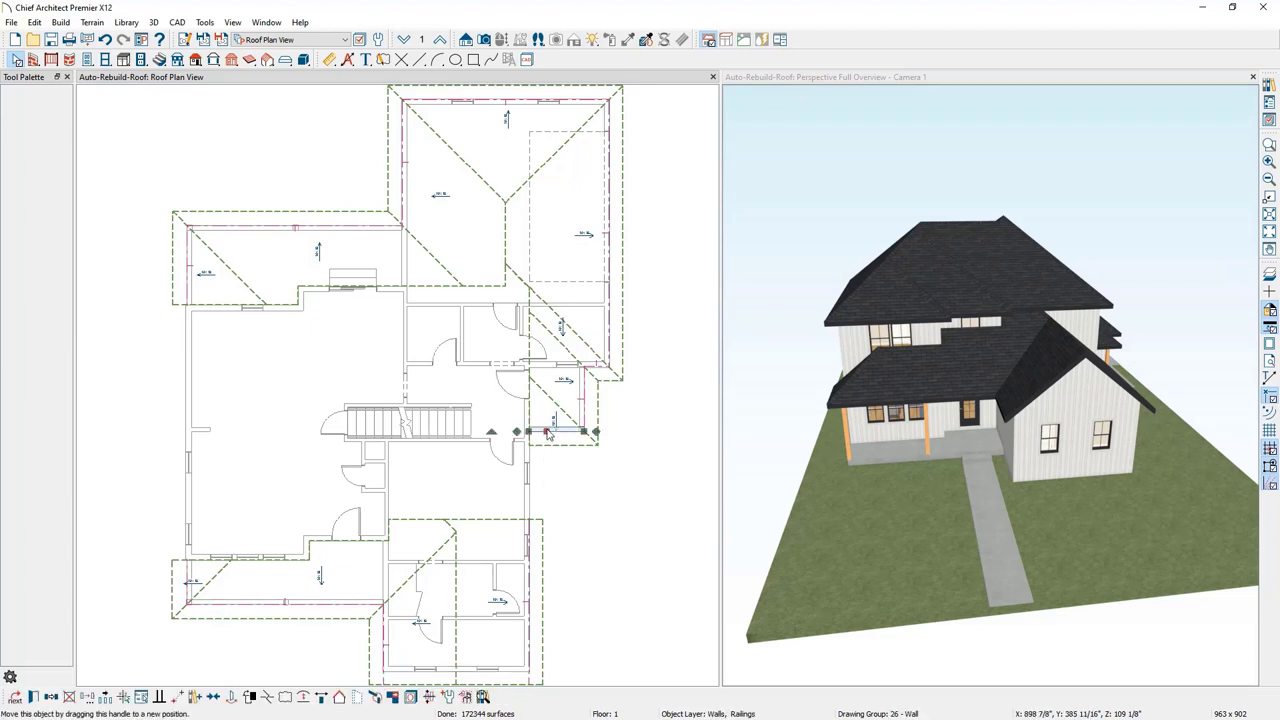
{"action": "left_click", "coordinate": [603, 370]}
{"action": "left_click", "coordinate": [245, 231], "text": "shift"}
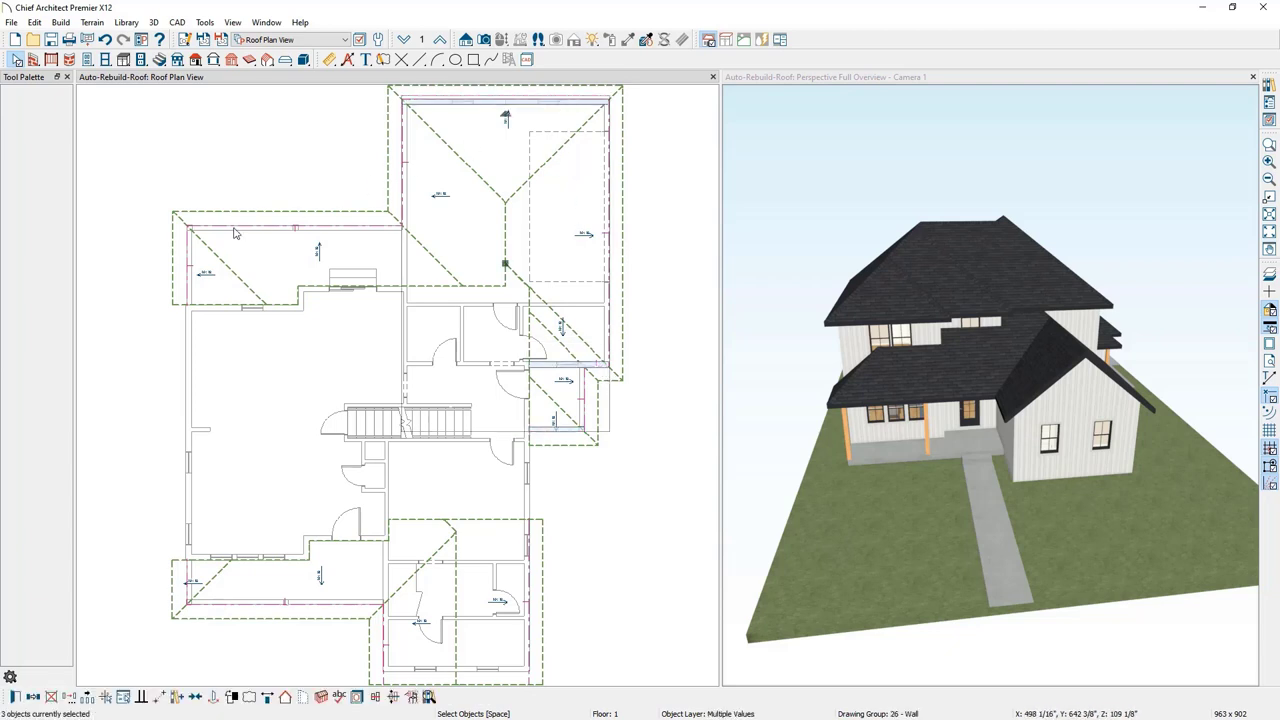
{"action": "left_click", "coordinate": [187, 575], "text": "shift"}
{"action": "left_click", "coordinate": [286, 697]}
{"action": "left_click", "coordinate": [766, 546]}
{"action": "left_click_drag", "start_coordinate": [766, 546], "coordinate": [691, 537]}
{"action": "left_click", "coordinate": [600, 500]}
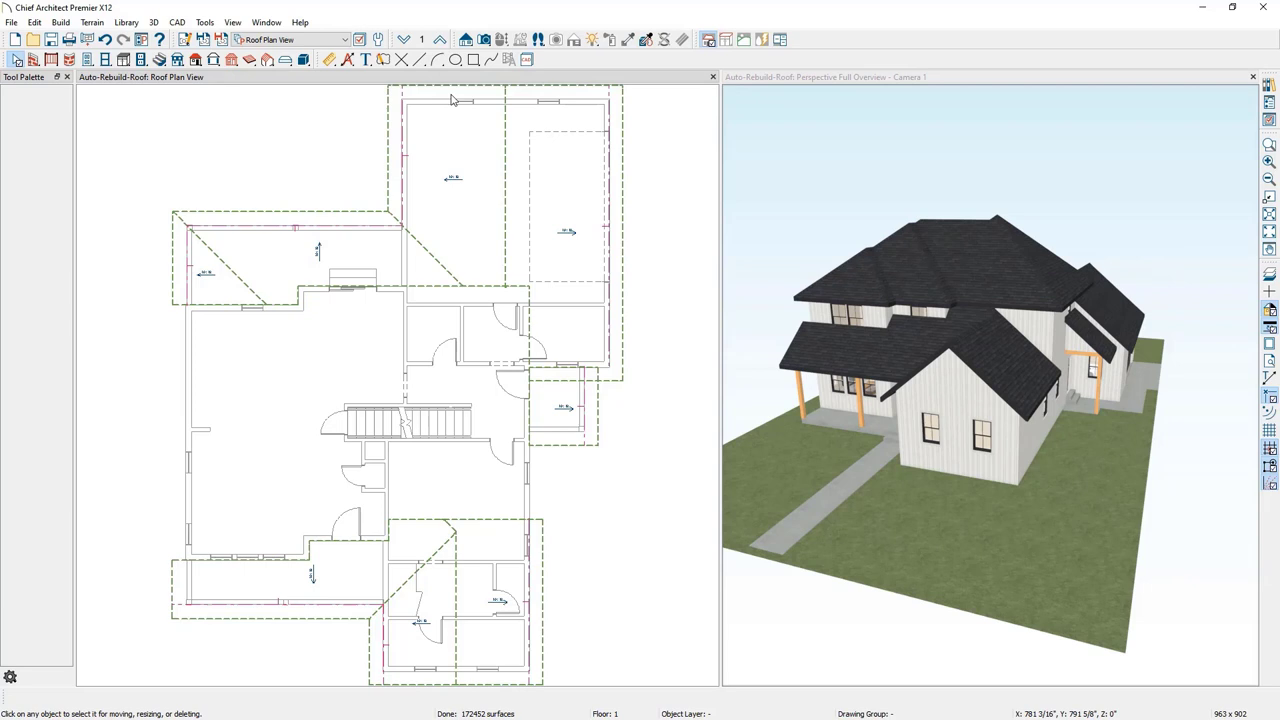
- On floor 2, change the front-left wall and the adjoining middle front wall to gable walls
{"action": "left_click", "coordinate": [440, 40]}
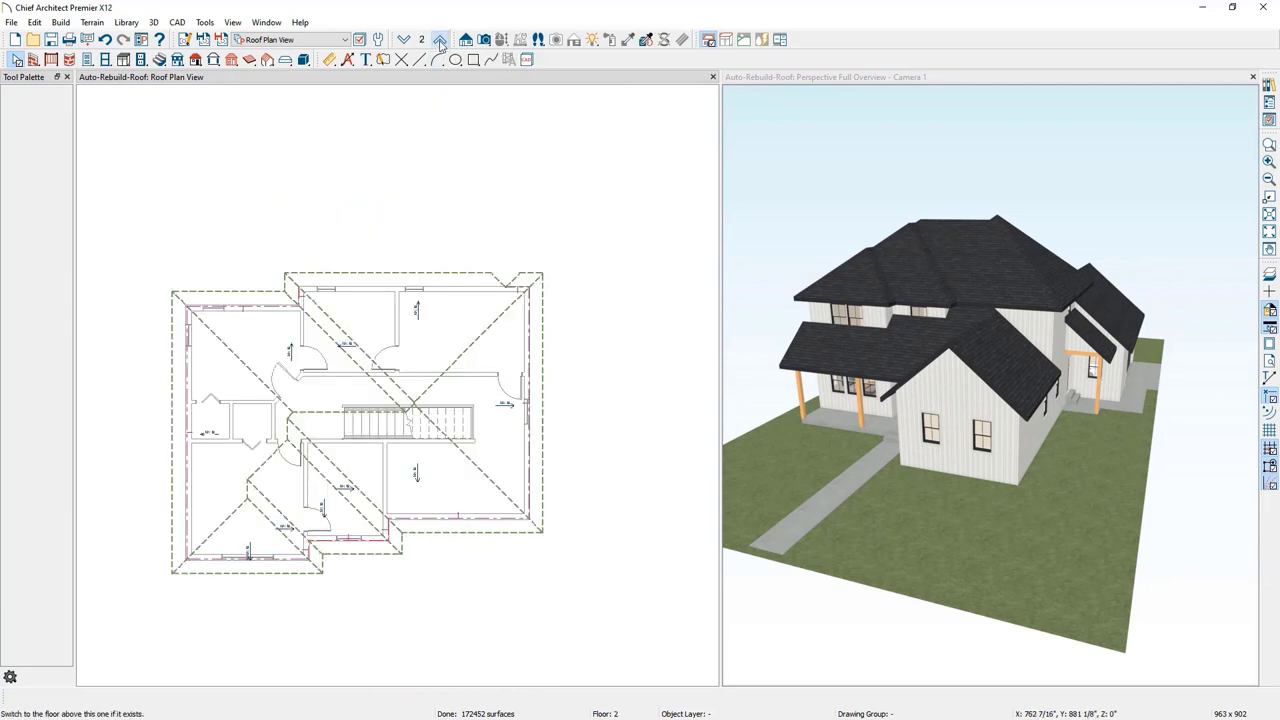
{"action": "scroll", "coordinate": [226, 476], "scroll_direction": "up", "scroll_amount": 2}
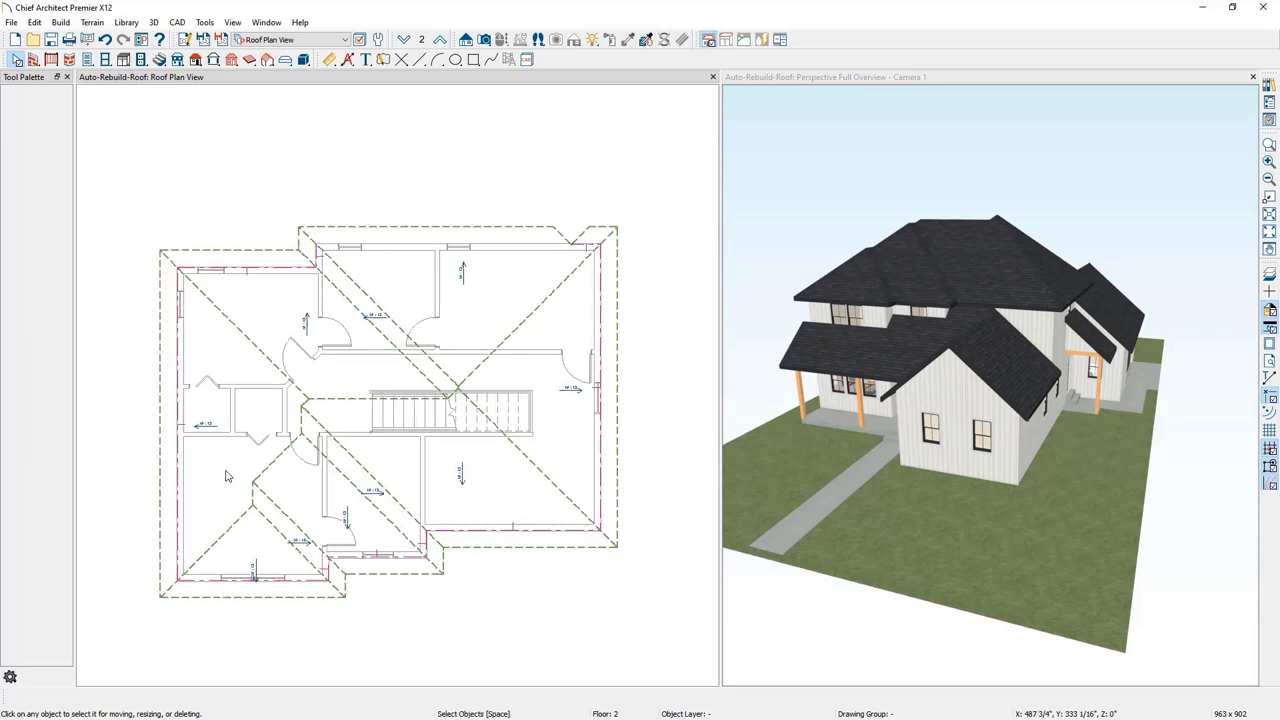
{"action": "left_click", "coordinate": [297, 582]}
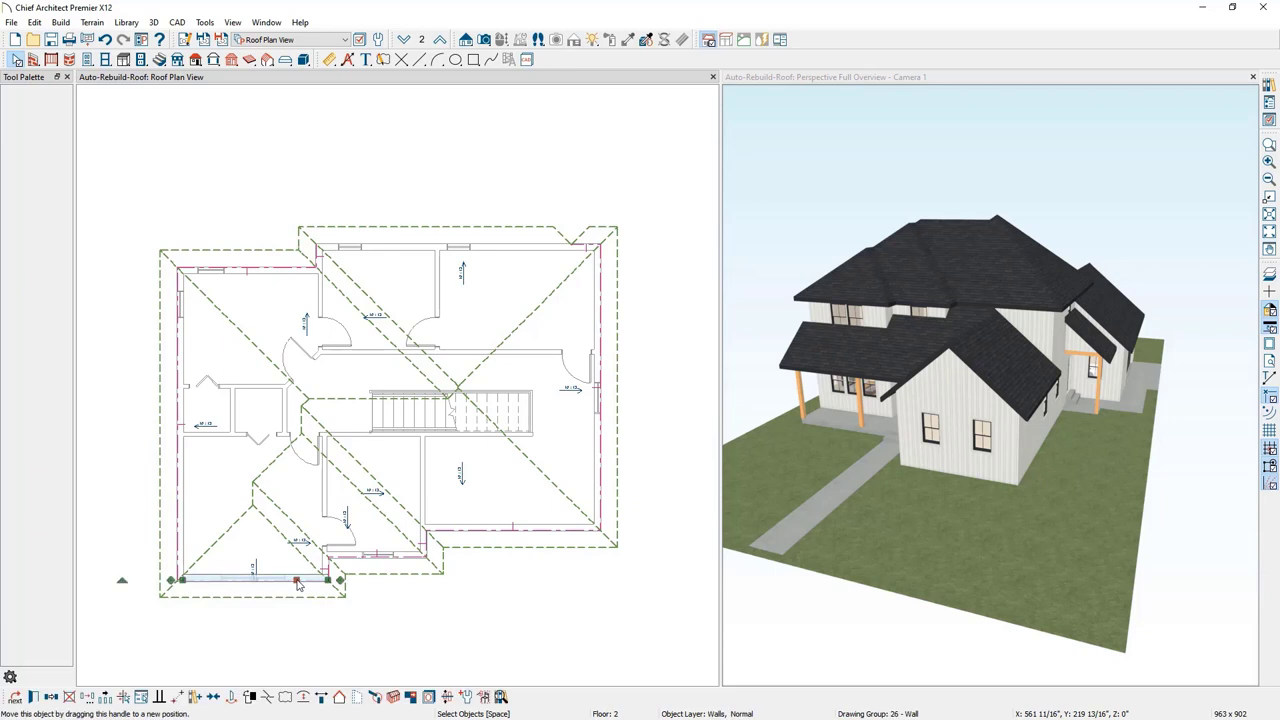
{"action": "left_click", "coordinate": [339, 697]}
{"action": "left_click", "coordinate": [406, 557]}
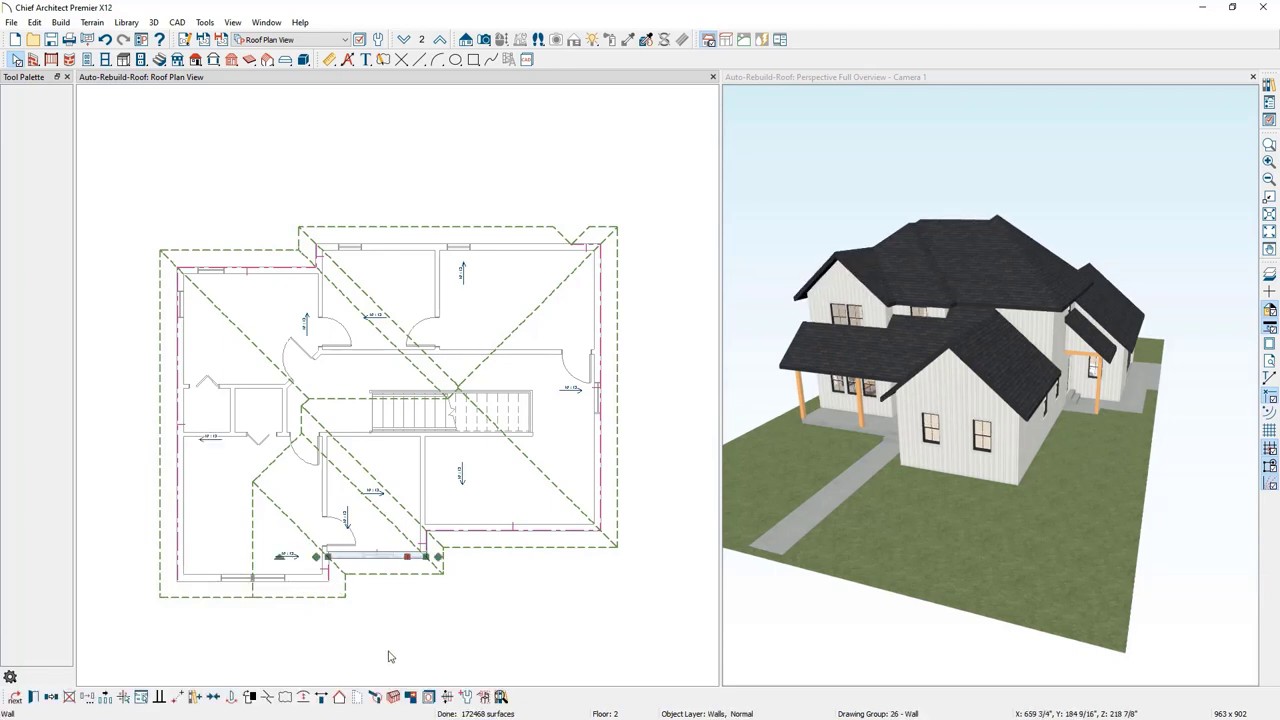
{"action": "left_click", "coordinate": [339, 697]}
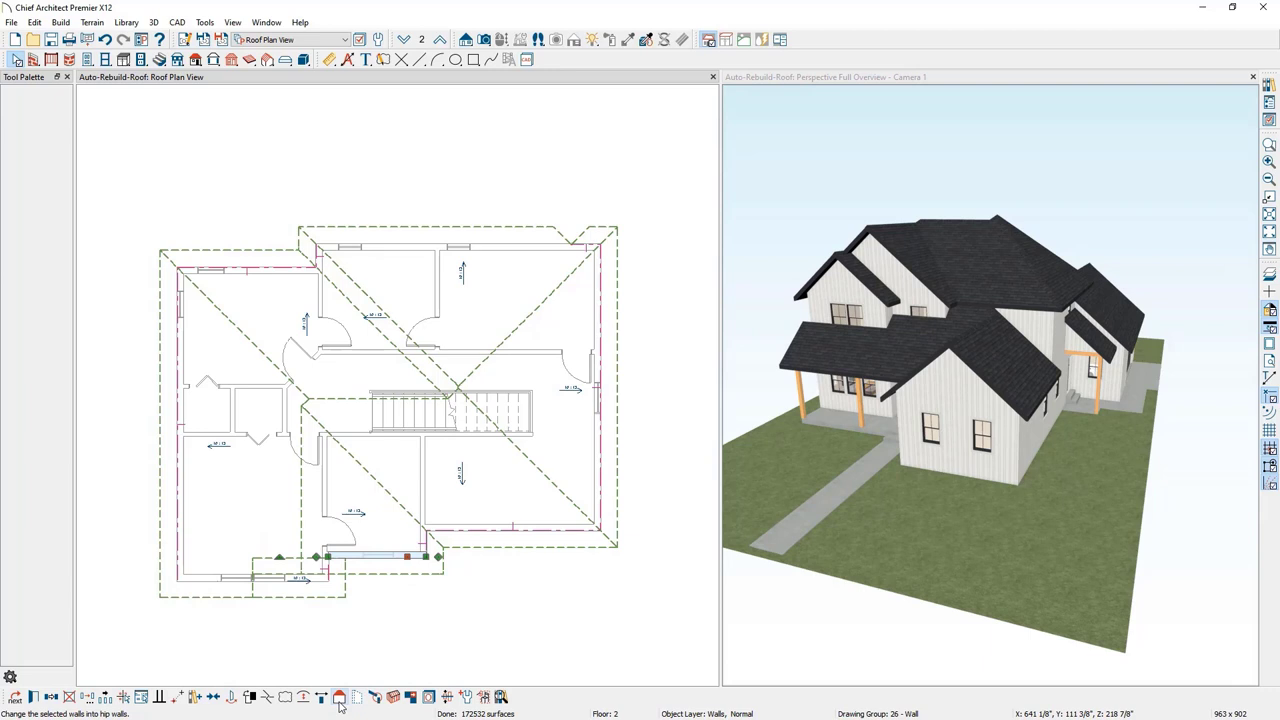
- Change the second floor's right and left exterior side walls to gable walls
{"action": "left_click", "coordinate": [598, 377]}
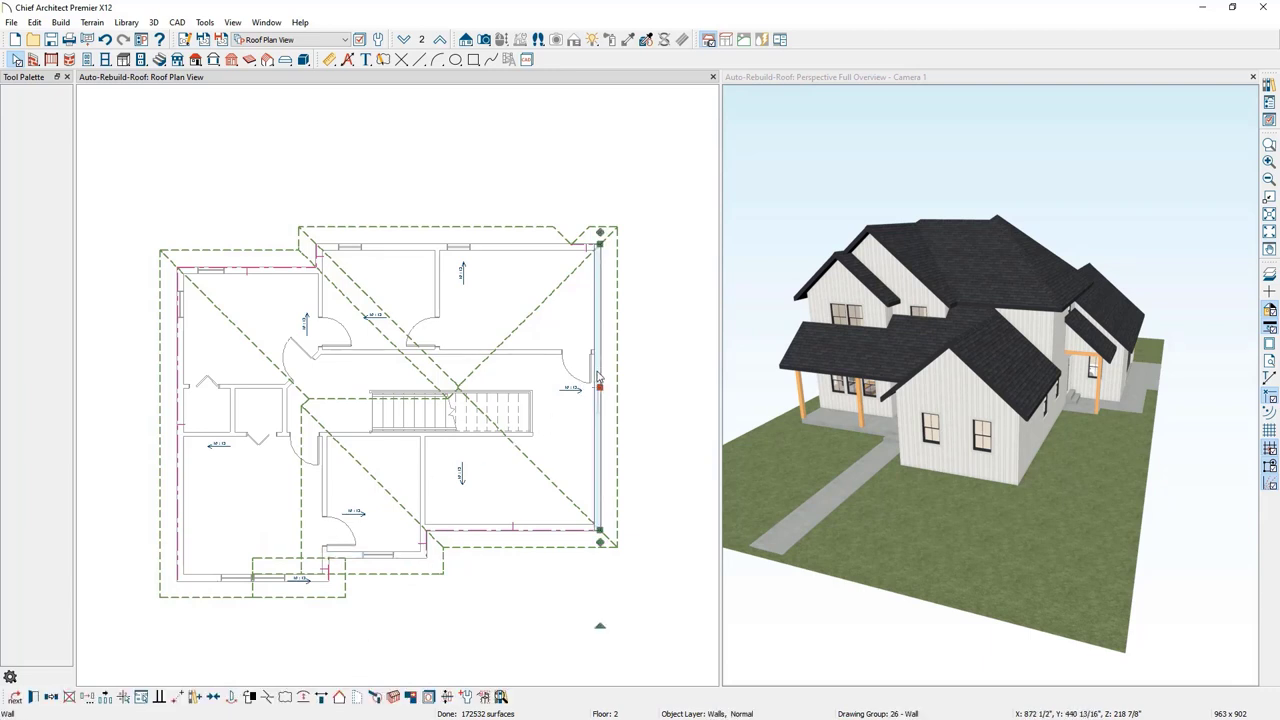
{"action": "left_click", "coordinate": [341, 697]}
{"action": "left_click", "coordinate": [181, 404]}
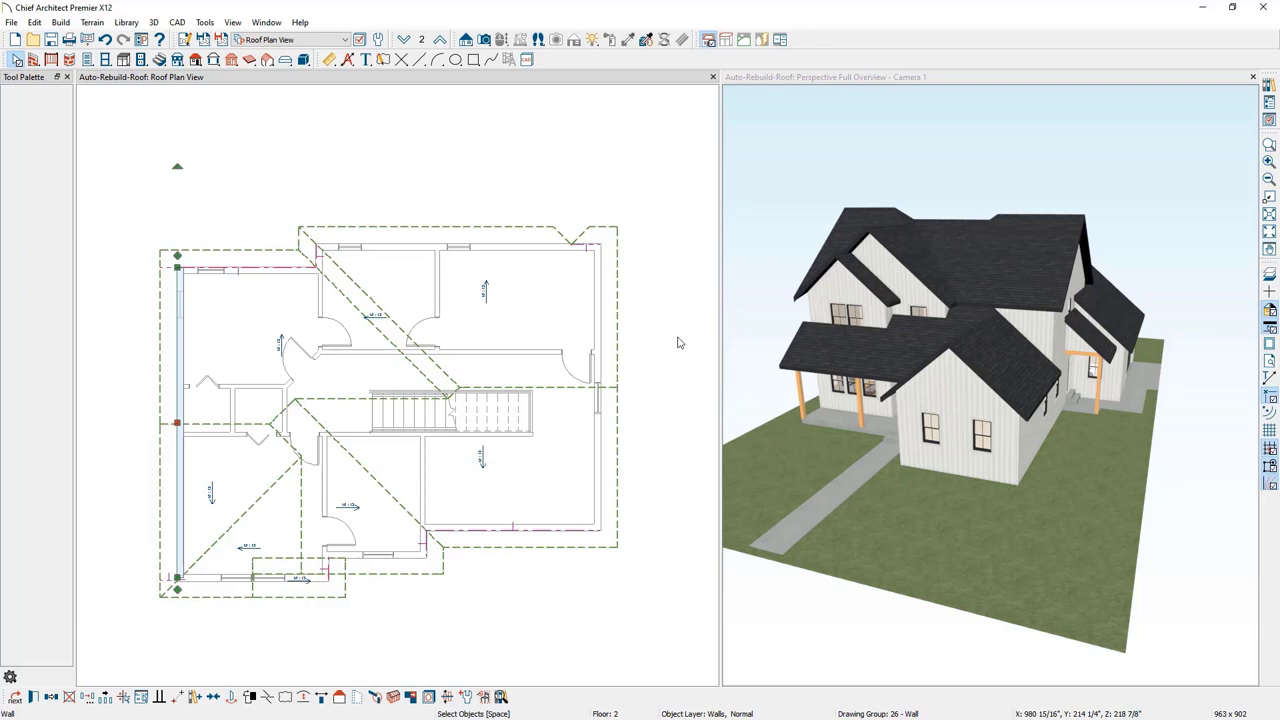
{"action": "left_click", "coordinate": [494, 592]}
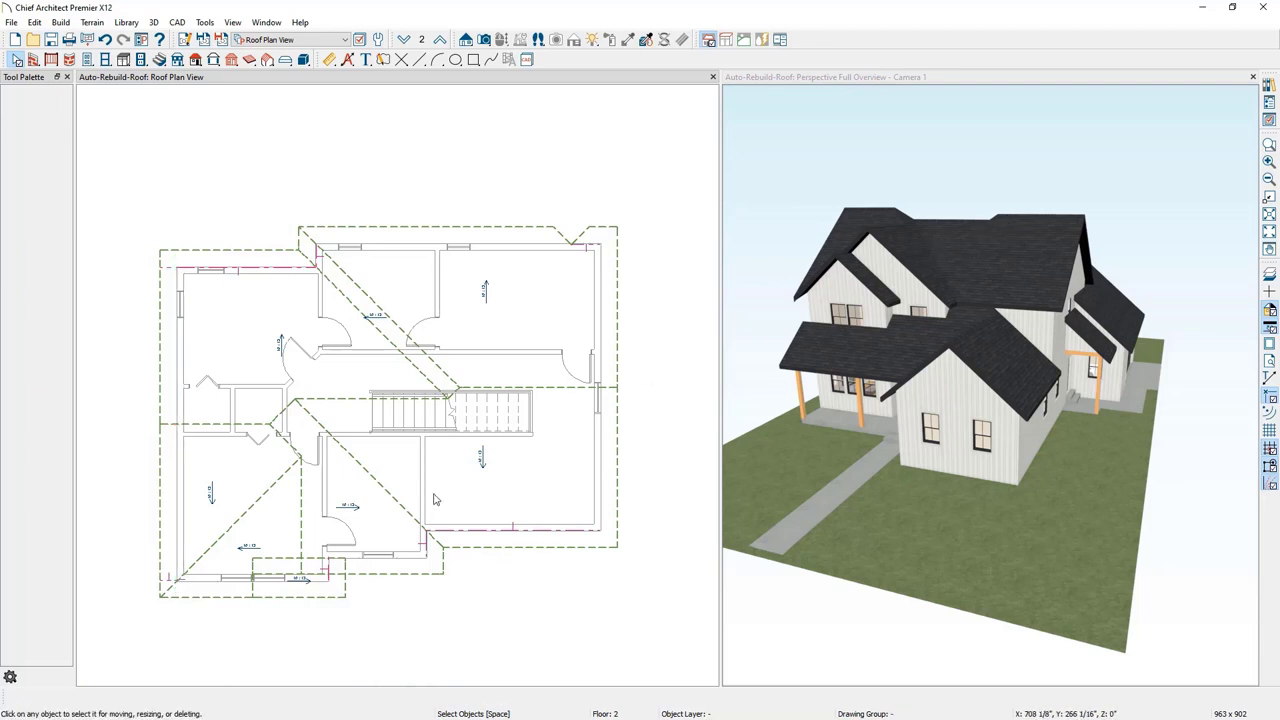
- Examine the roof plane baselines along the second floor's front-right, rear-left and front-left walls
{"action": "scroll", "coordinate": [390, 515], "scroll_direction": "up", "scroll_amount": 1}
{"action": "scroll", "coordinate": [365, 505], "scroll_direction": "up", "scroll_amount": 1}
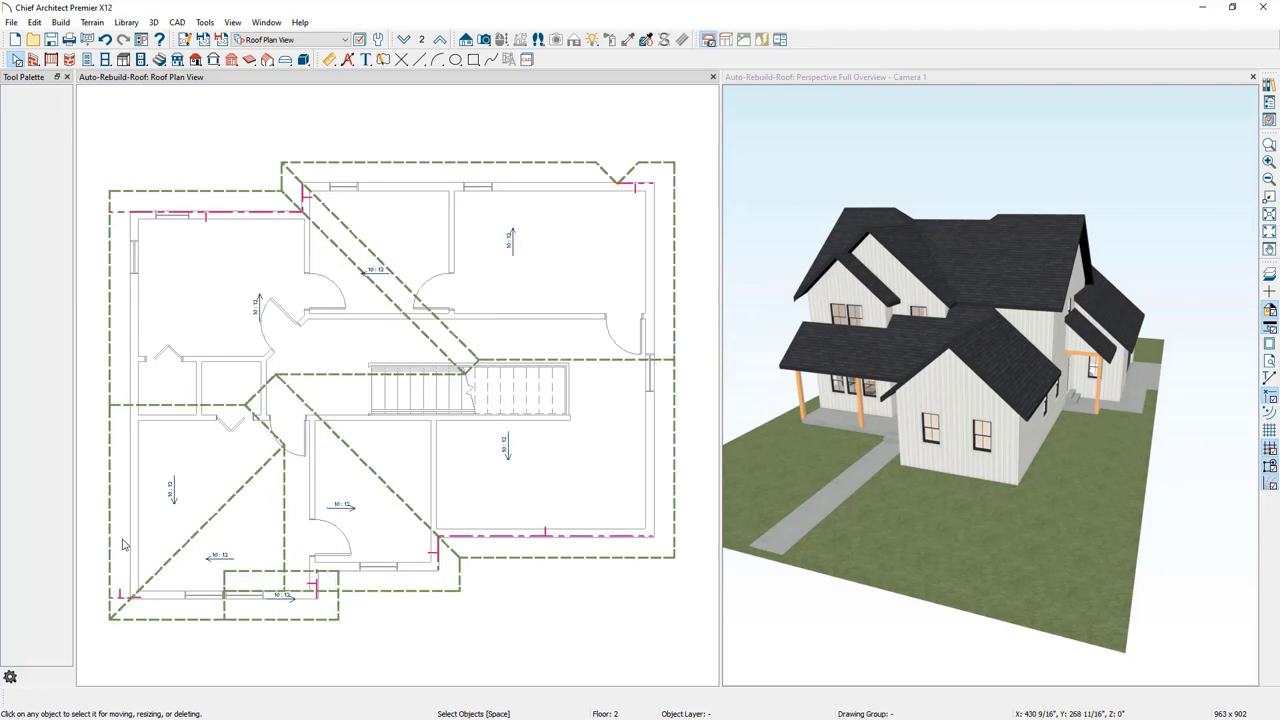
{"action": "left_click", "coordinate": [563, 537]}
{"action": "left_click", "coordinate": [564, 540]}
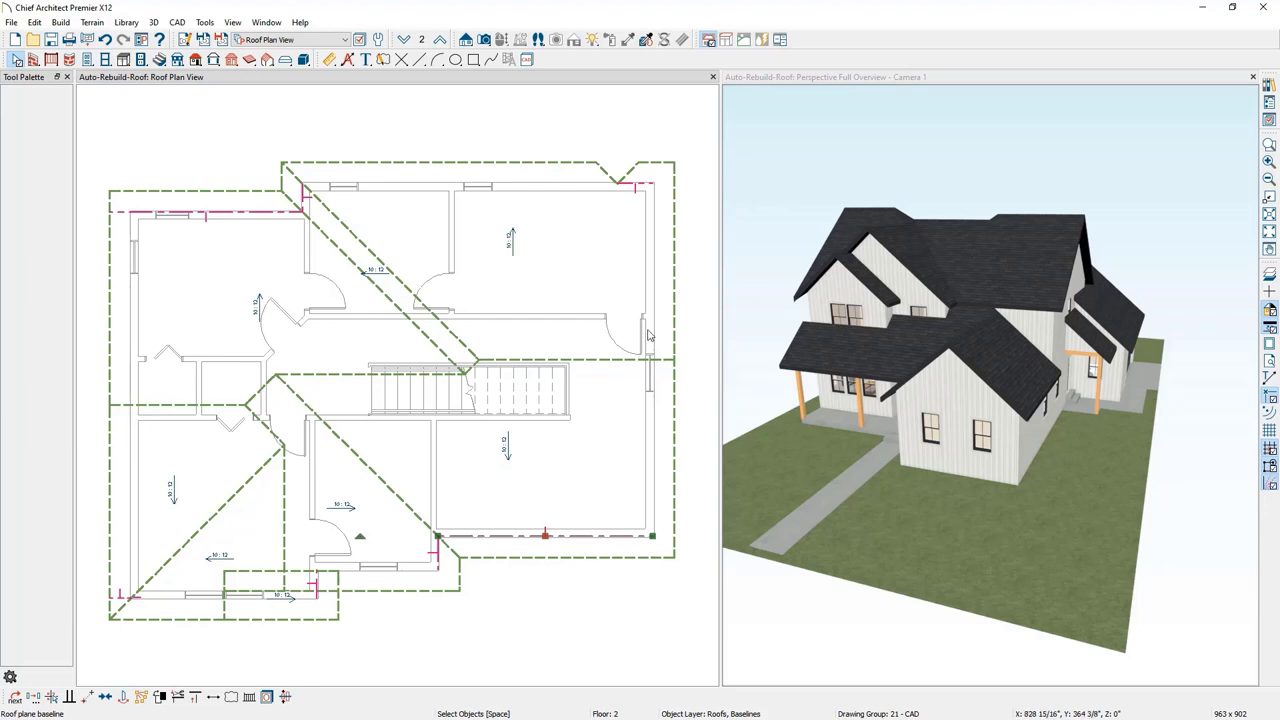
{"action": "key", "text": "Escape"}
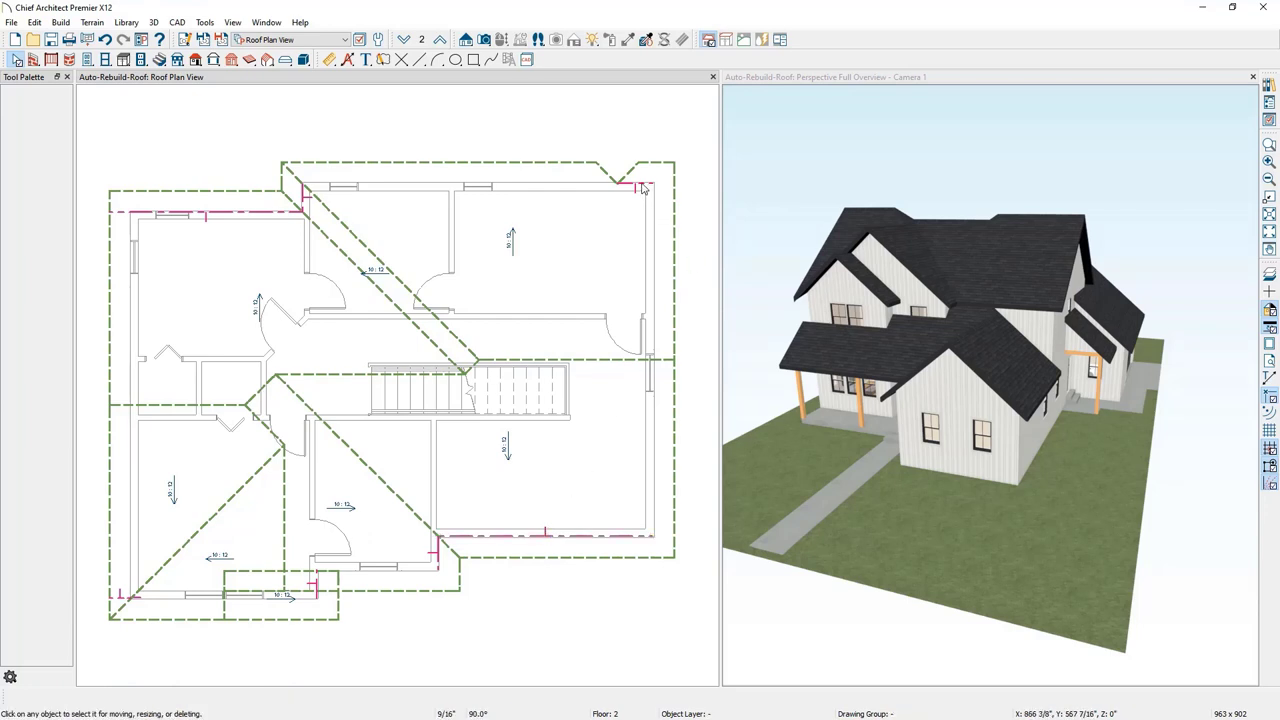
{"action": "left_click", "coordinate": [246, 215]}
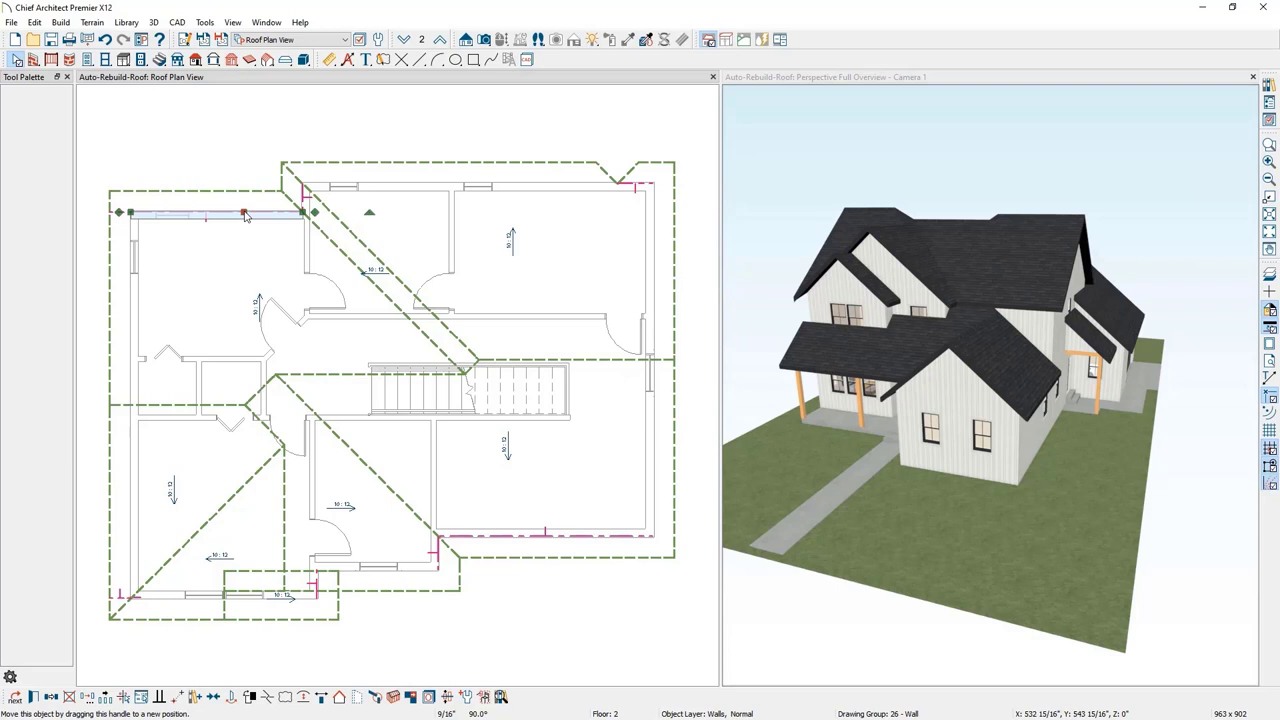
{"action": "key", "text": "Tab"}
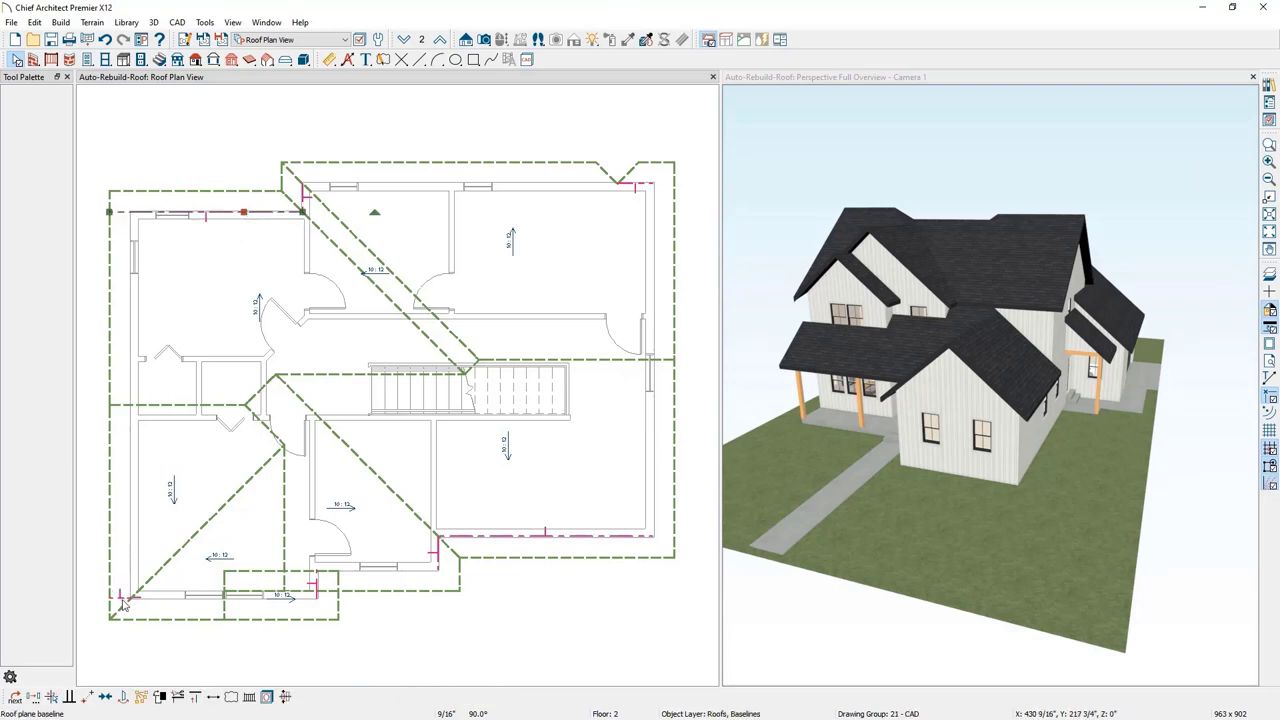
{"action": "left_click", "coordinate": [147, 641]}
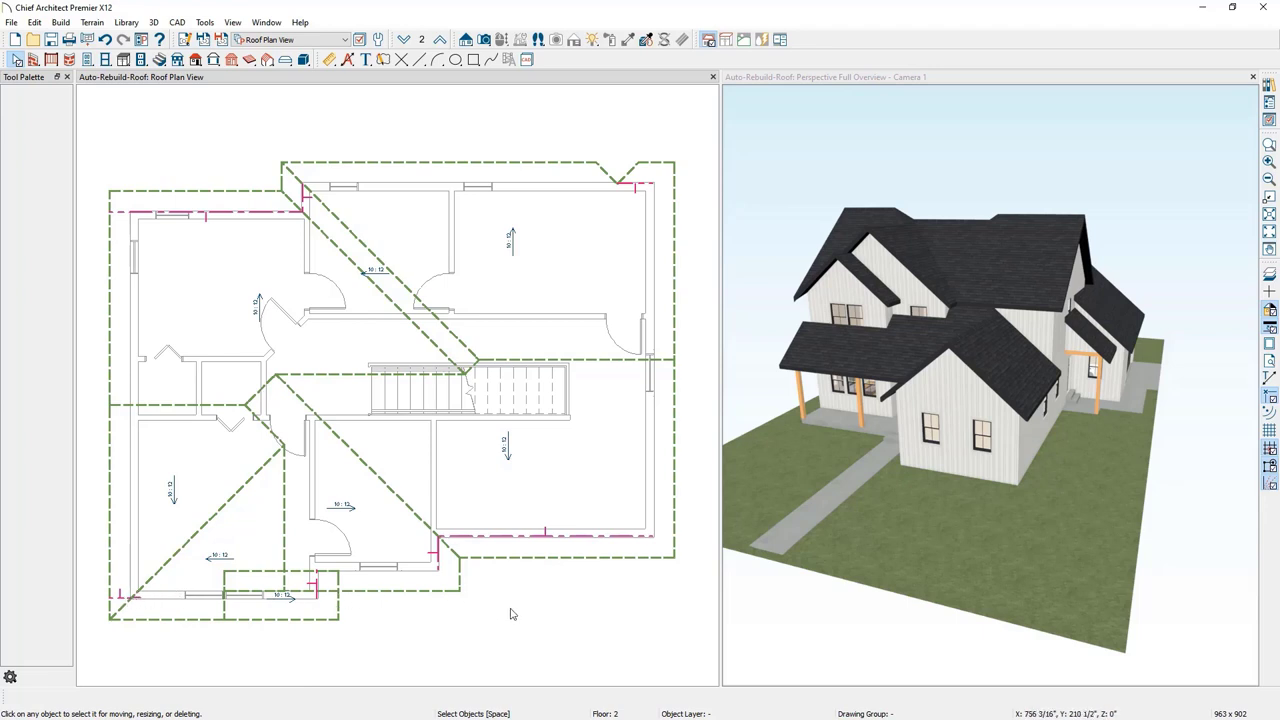
- Measure the distances between the front and rear roof baselines at the right and left ends of floor 2 with the Tape Measure
{"action": "left_click", "coordinate": [329, 59]}
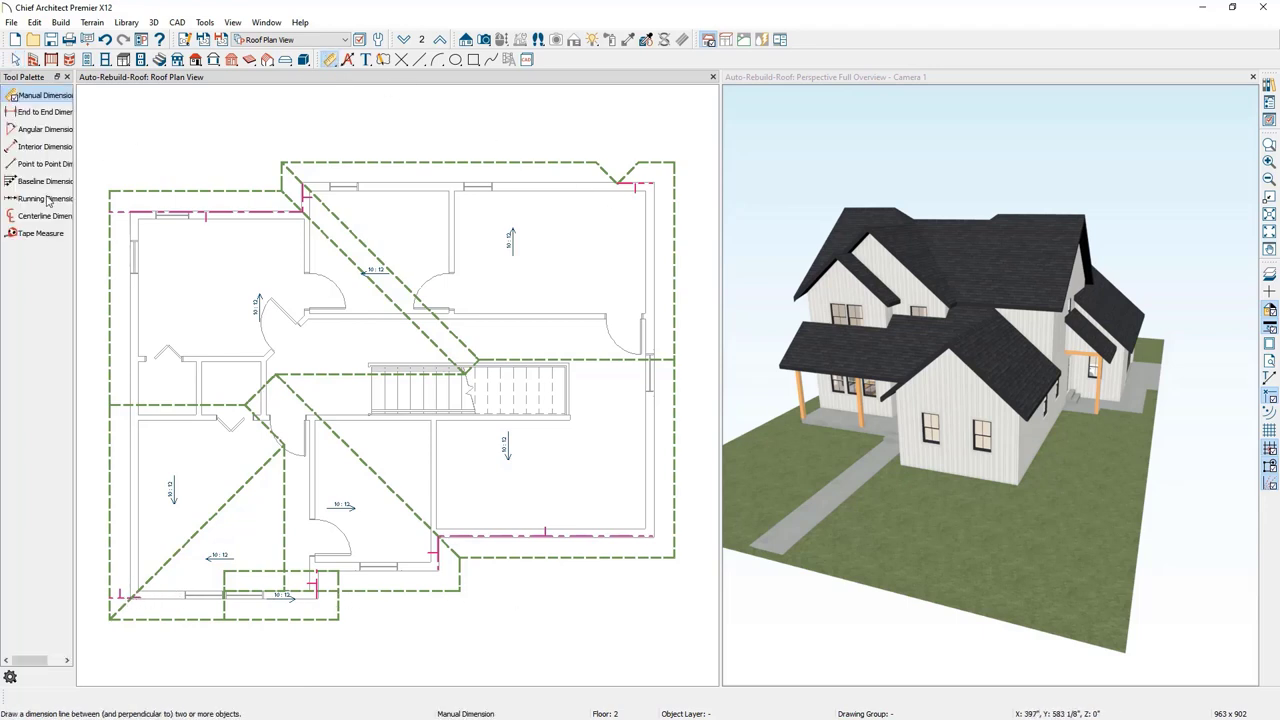
{"action": "left_click", "coordinate": [40, 233]}
{"action": "left_click_drag", "start_coordinate": [643, 180], "coordinate": [643, 535]}
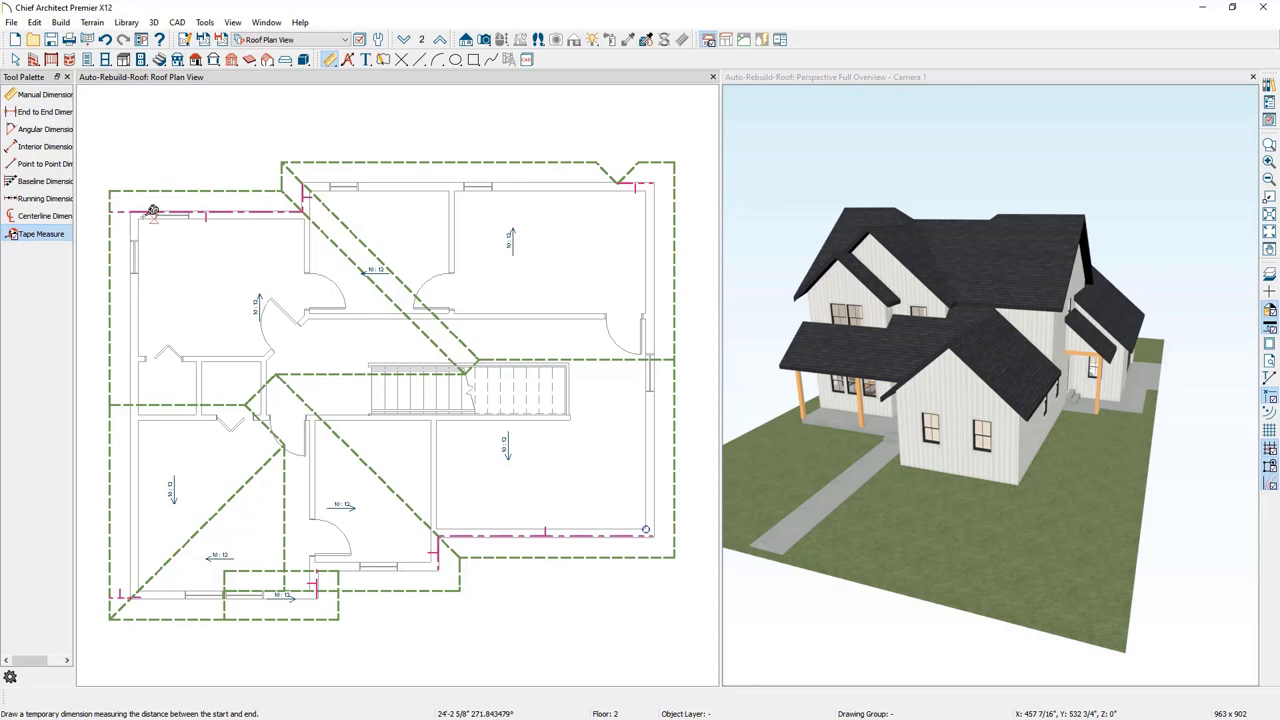
{"action": "left_click_drag", "start_coordinate": [131, 210], "coordinate": [125, 596]}
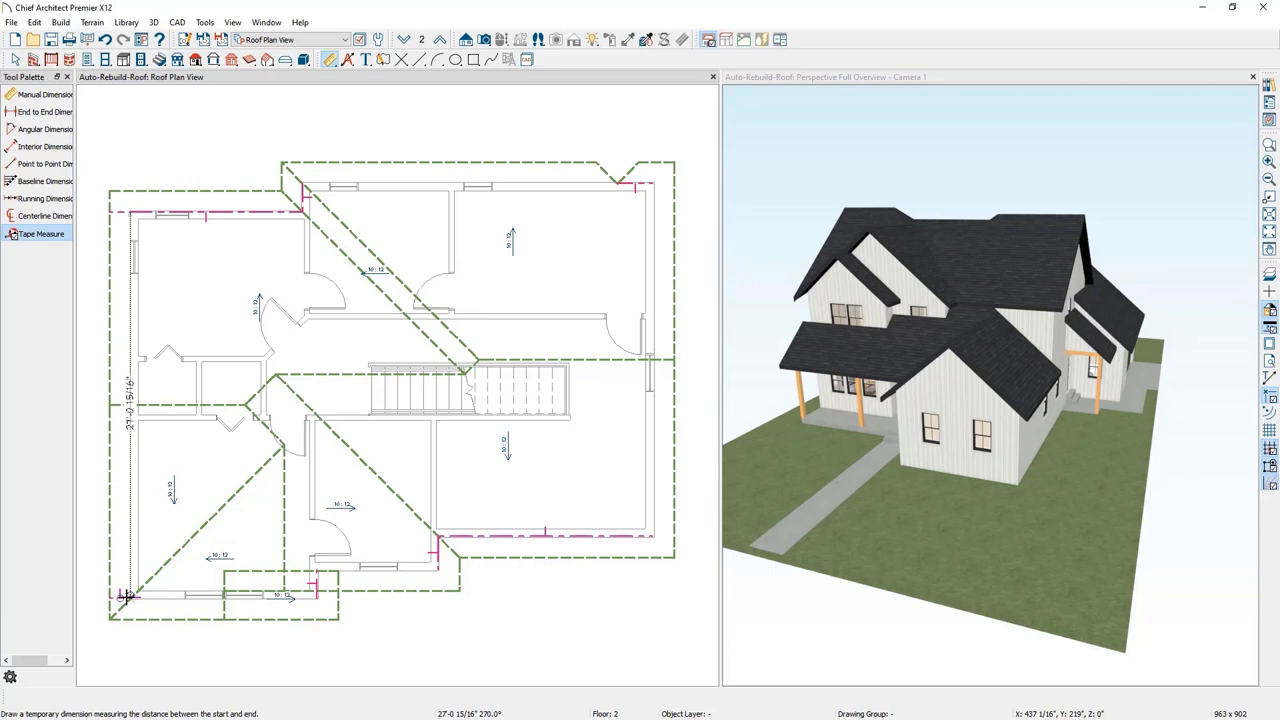
{"action": "key", "text": "space"}
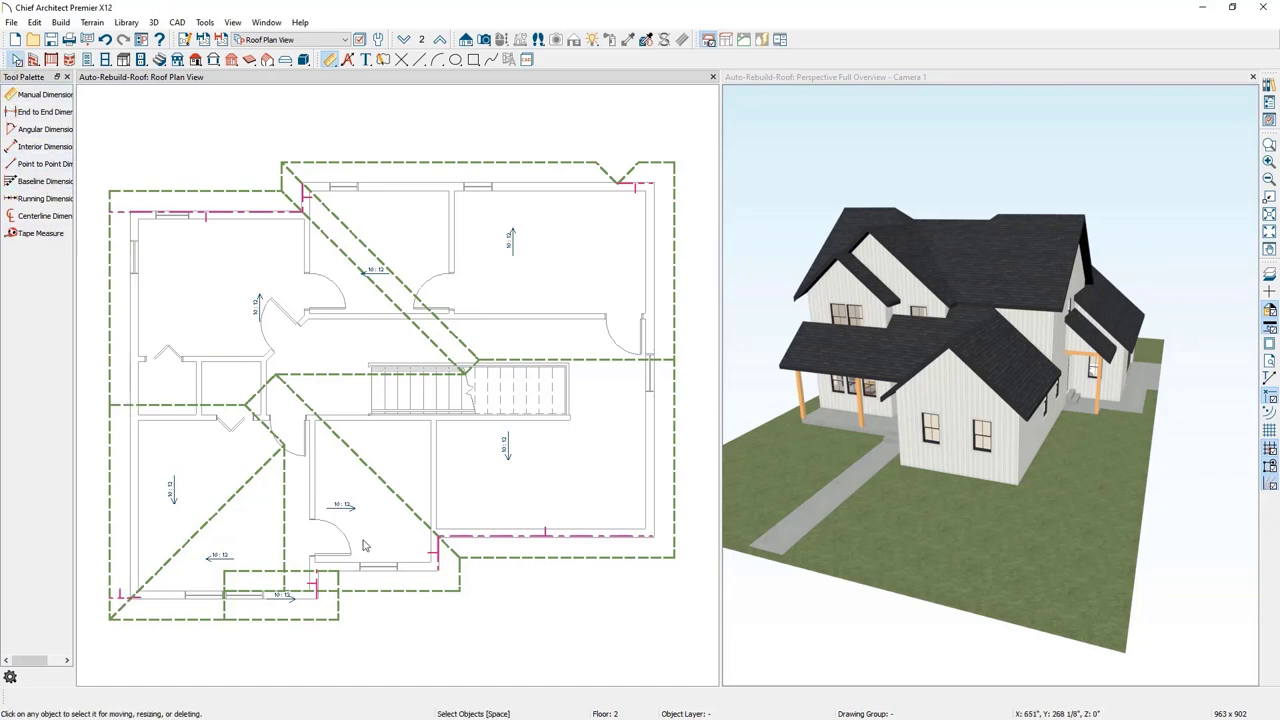
- Turn on the crosshairs while the left exterior wall on floor 2 is selected, to show alignment with other walls
{"action": "left_click", "coordinate": [134, 540]}
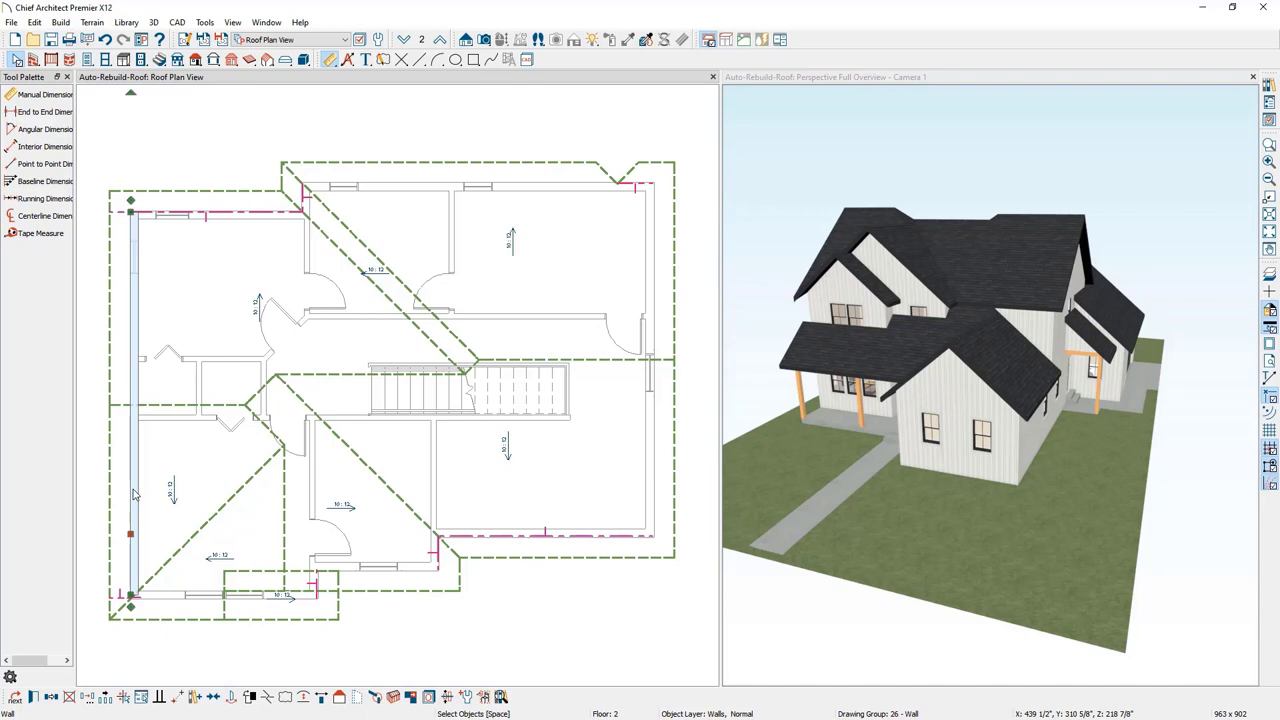
{"action": "left_click", "coordinate": [232, 22]}
{"action": "left_click", "coordinate": [258, 188]}
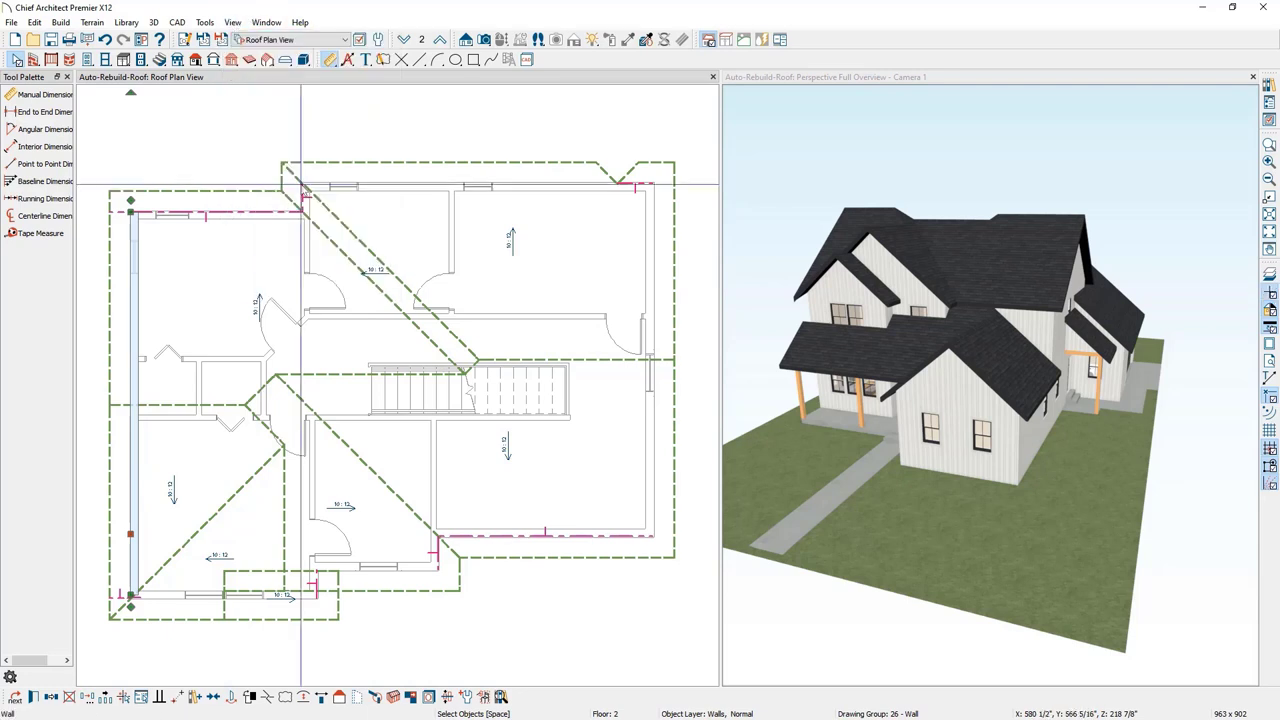
- Break the left exterior wall in line with the front-right wall, make its short front segment a hip wall, and inspect the roof from the front
{"action": "left_click", "coordinate": [279, 703]}
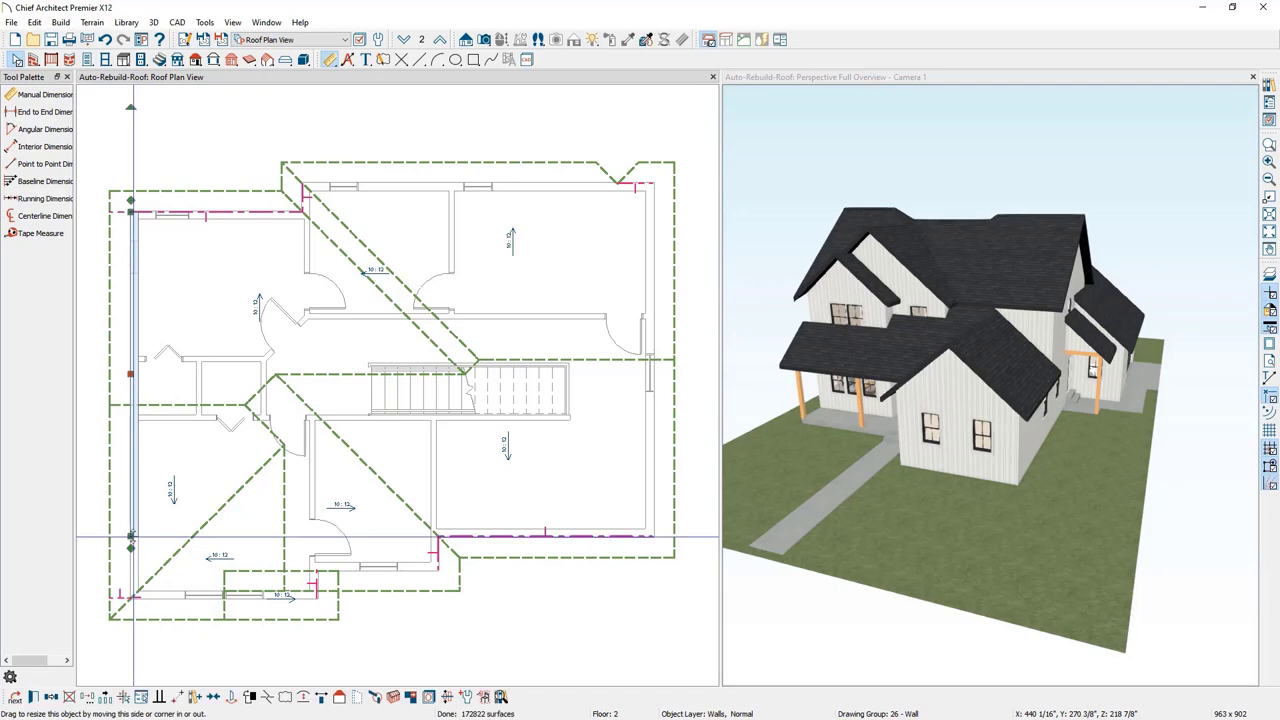
{"action": "left_click", "coordinate": [133, 540]}
{"action": "left_click", "coordinate": [140, 562]}
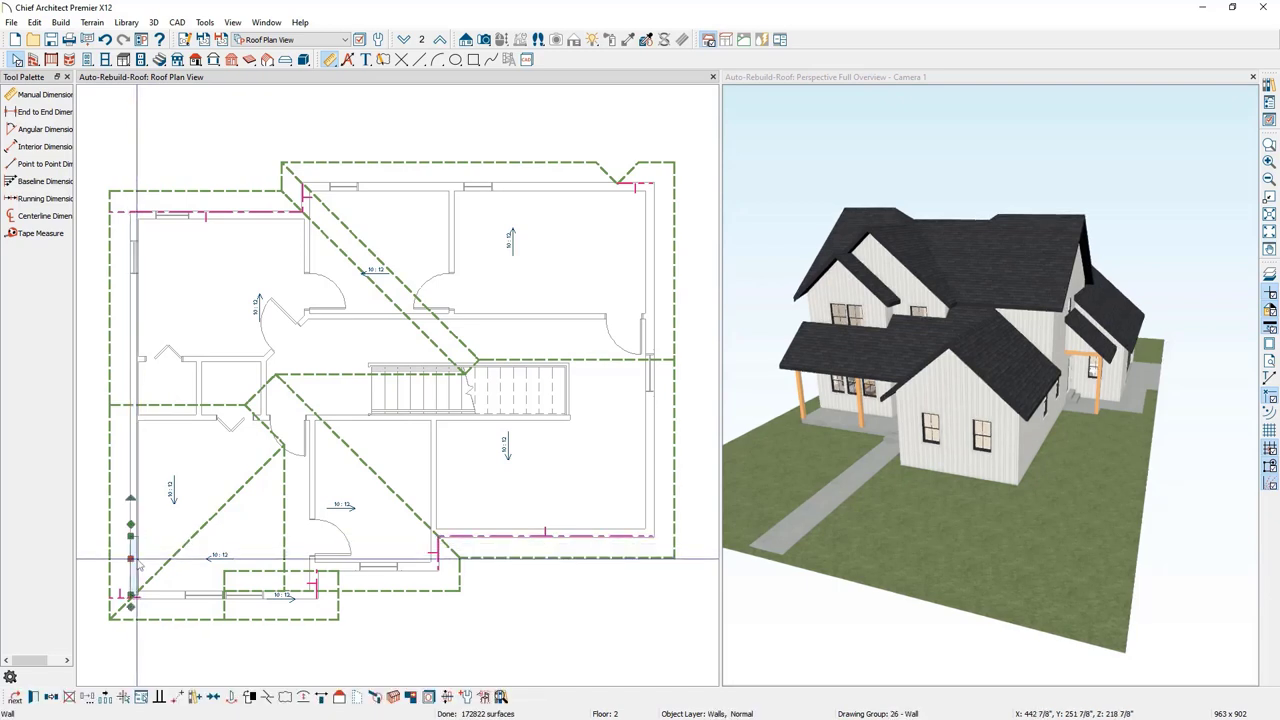
{"action": "left_click", "coordinate": [340, 697]}
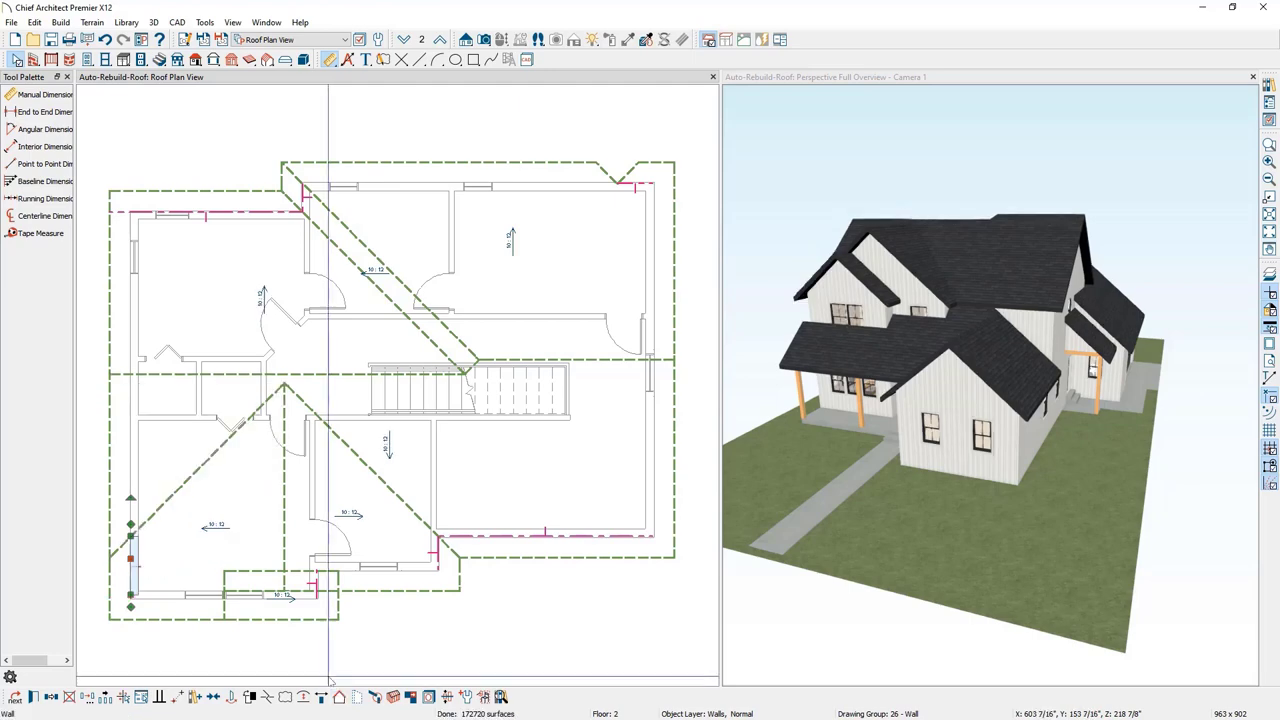
{"action": "left_click", "coordinate": [773, 581]}
{"action": "left_click_drag", "start_coordinate": [776, 554], "coordinate": [812, 516]}
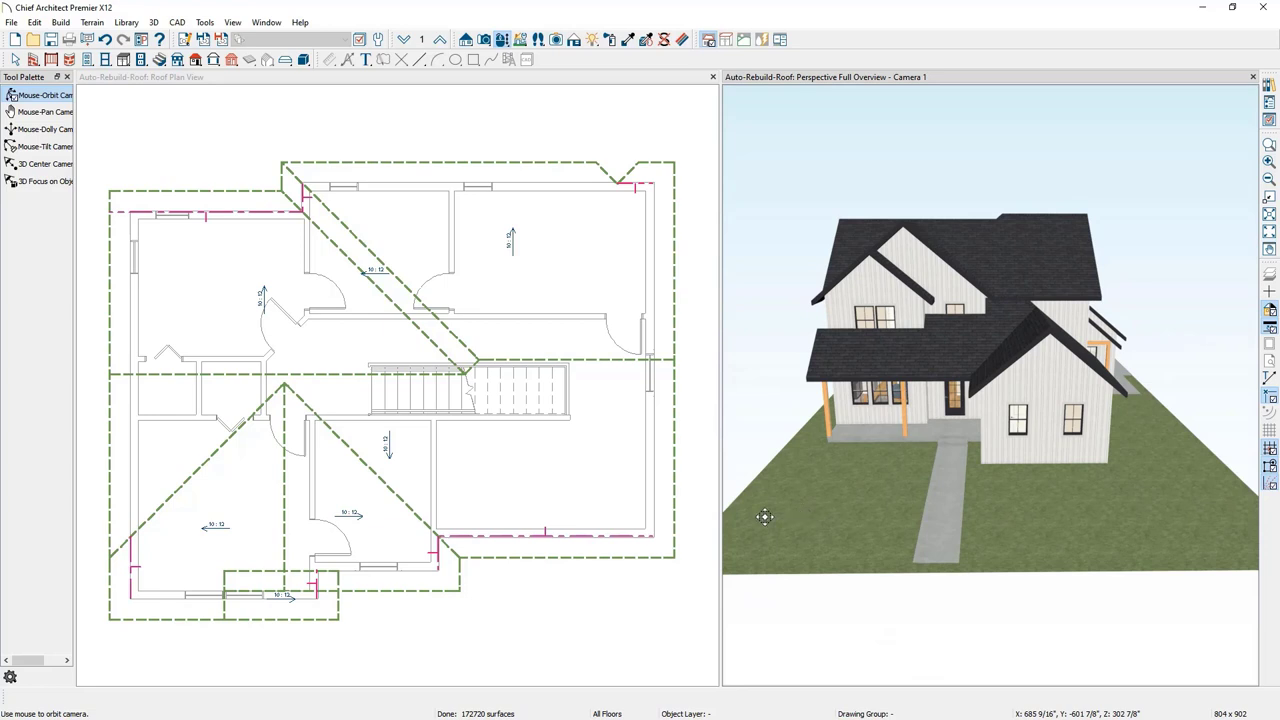
- Undo the wall break and segment change, and set the full left exterior wall to a hip wall
{"action": "left_click", "coordinate": [340, 390]}
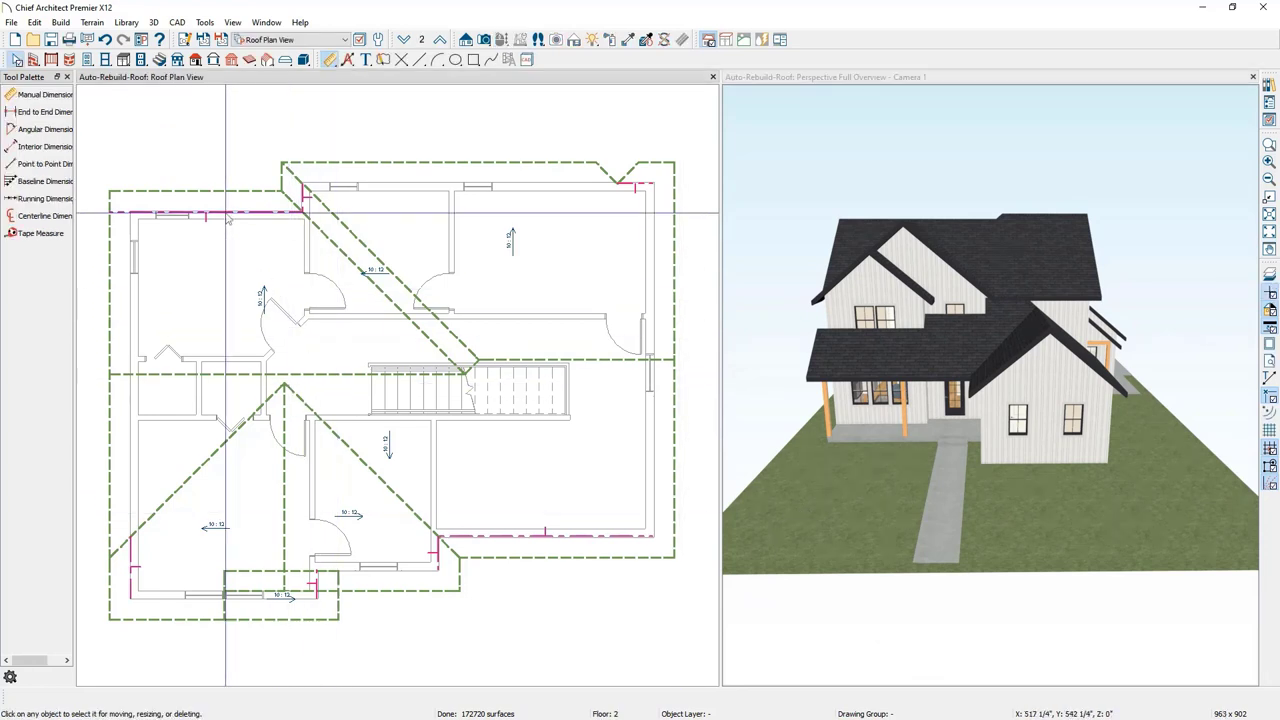
{"action": "left_click", "coordinate": [105, 40]}
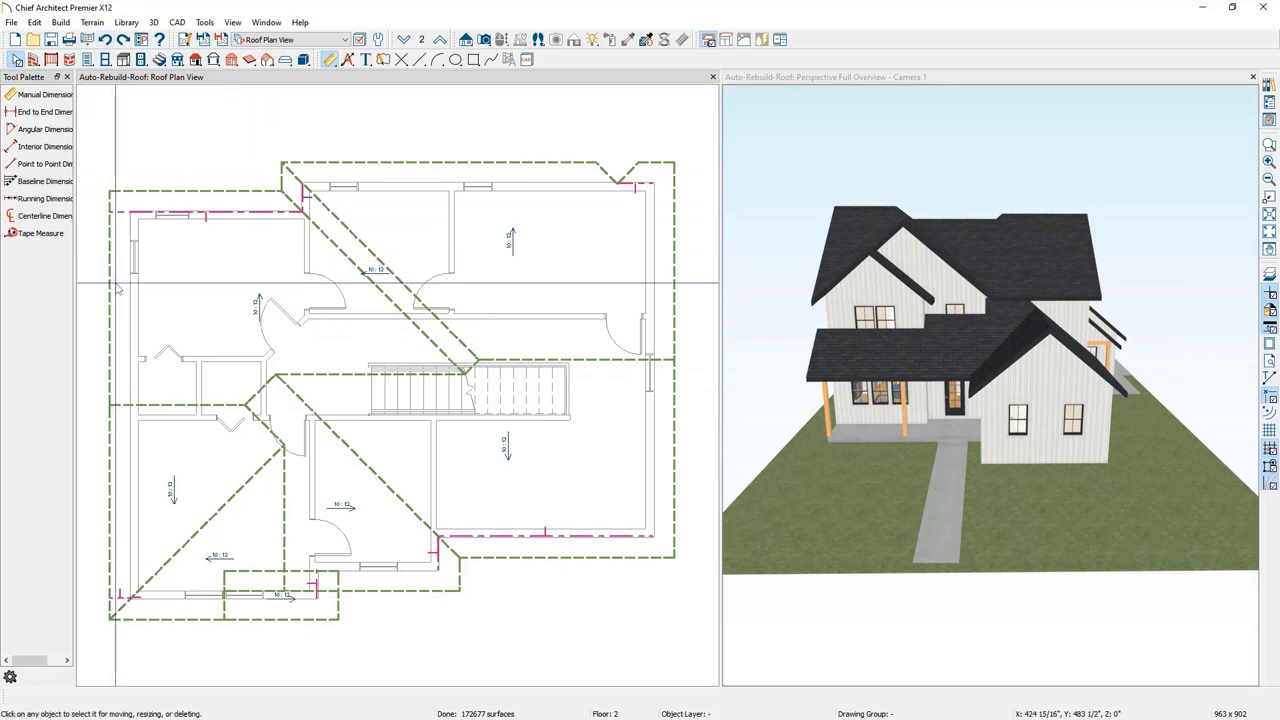
{"action": "left_click", "coordinate": [130, 466]}
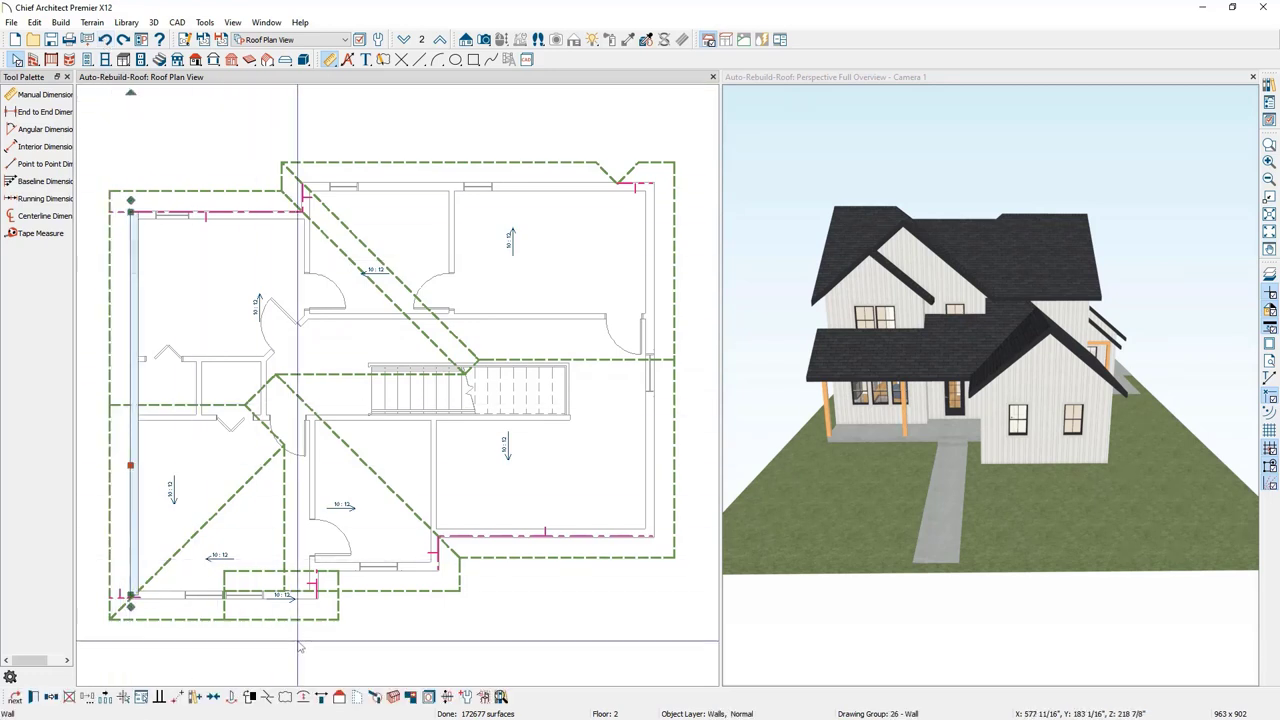
{"action": "left_click", "coordinate": [341, 699]}
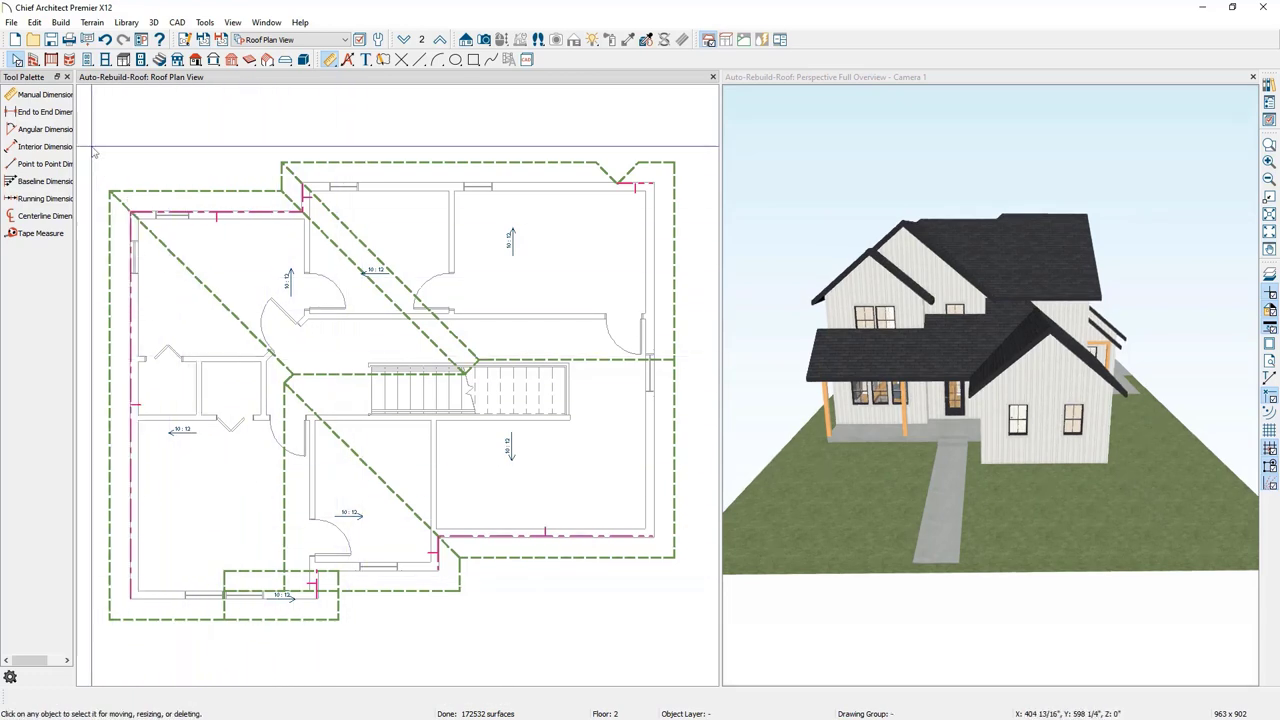
- Draw a Gable/Roof Line about 4'-7" long outside the left exterior wall, turn on the "Roofs, Gable Lines" layer, and select the line
{"action": "left_click", "coordinate": [60, 22]}
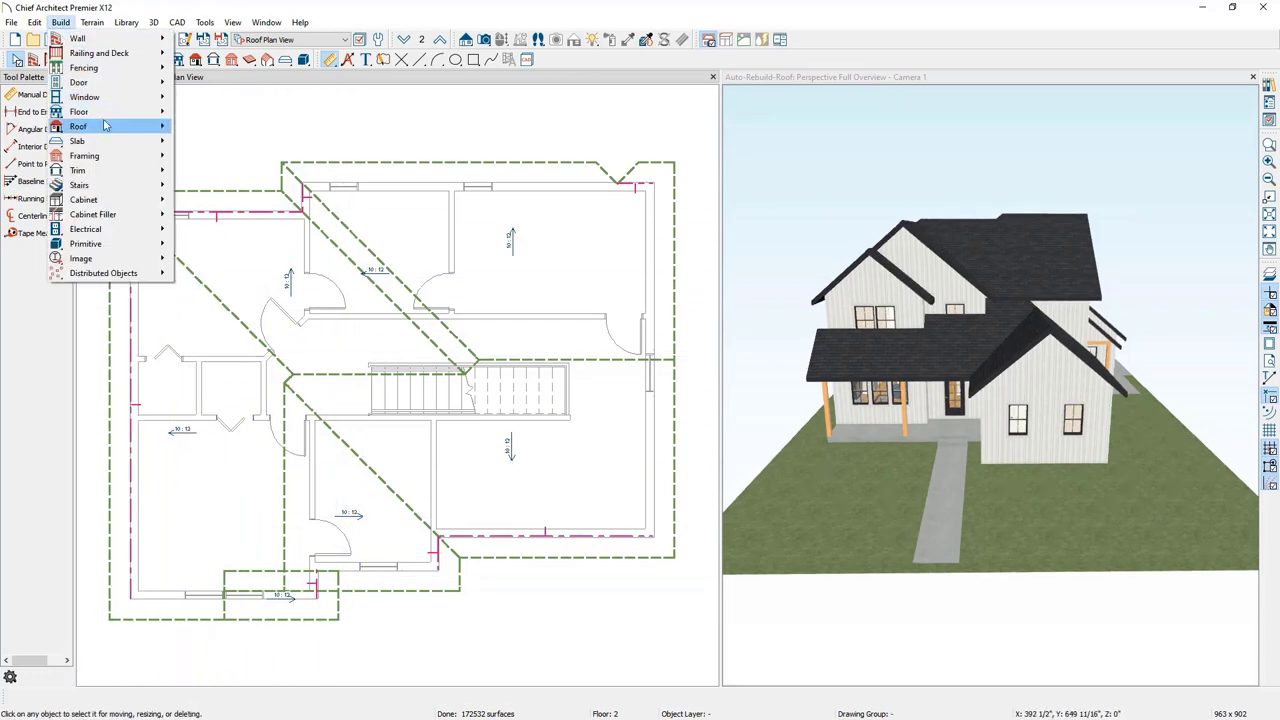
{"action": "mouse_move", "coordinate": [105, 126]}
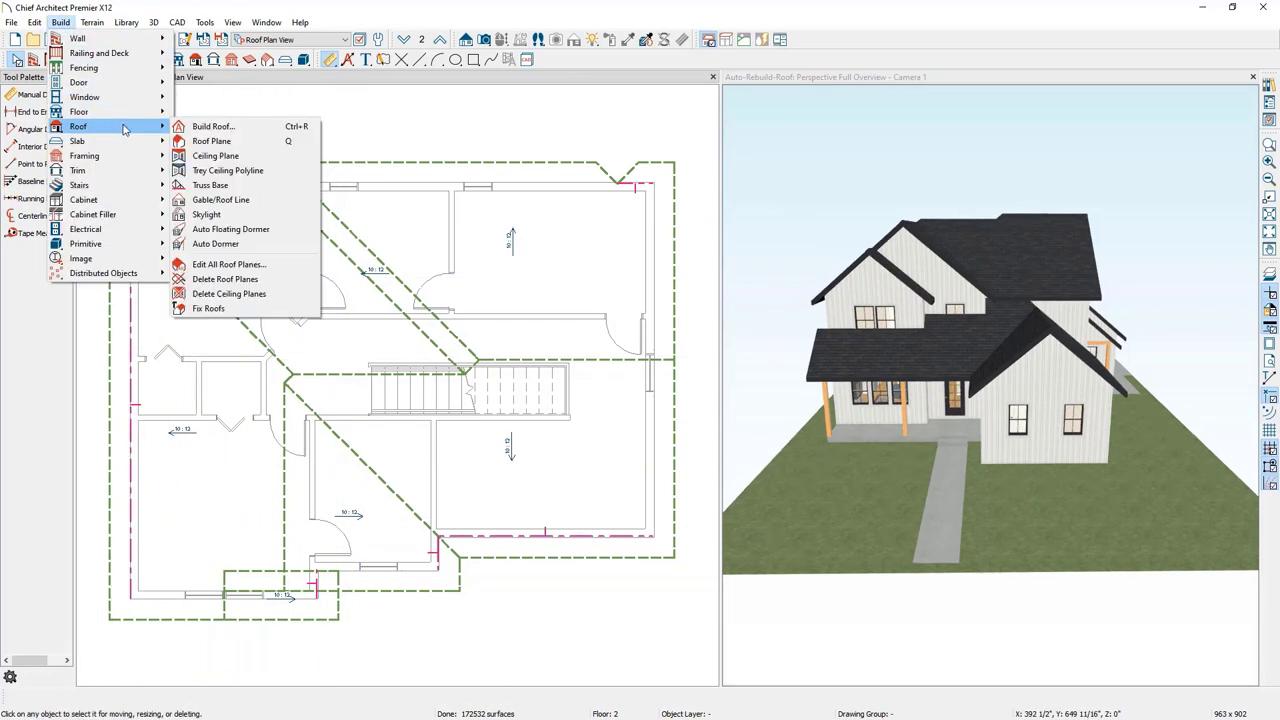
{"action": "left_click", "coordinate": [262, 201]}
{"action": "scroll", "coordinate": [98, 378], "scroll_direction": "up", "scroll_amount": 1}
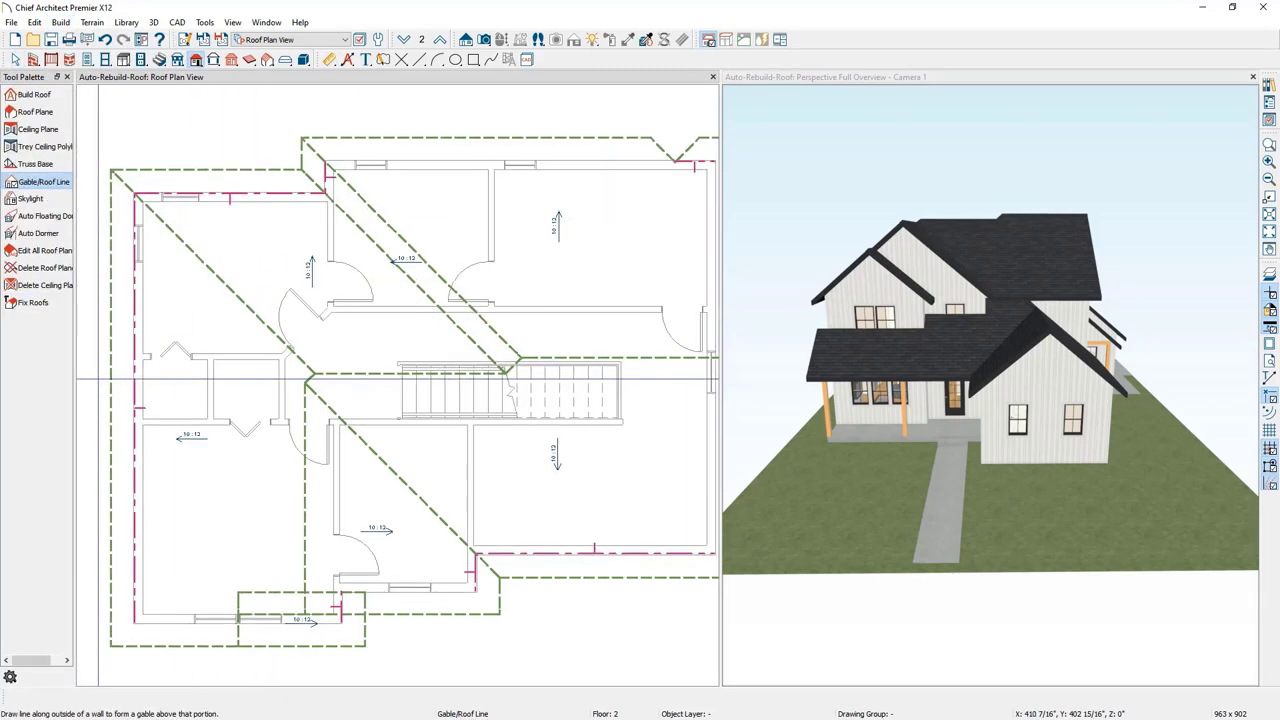
{"action": "scroll", "coordinate": [98, 378], "scroll_direction": "up", "scroll_amount": 1}
{"action": "left_click_drag", "start_coordinate": [130, 259], "coordinate": [130, 358]}
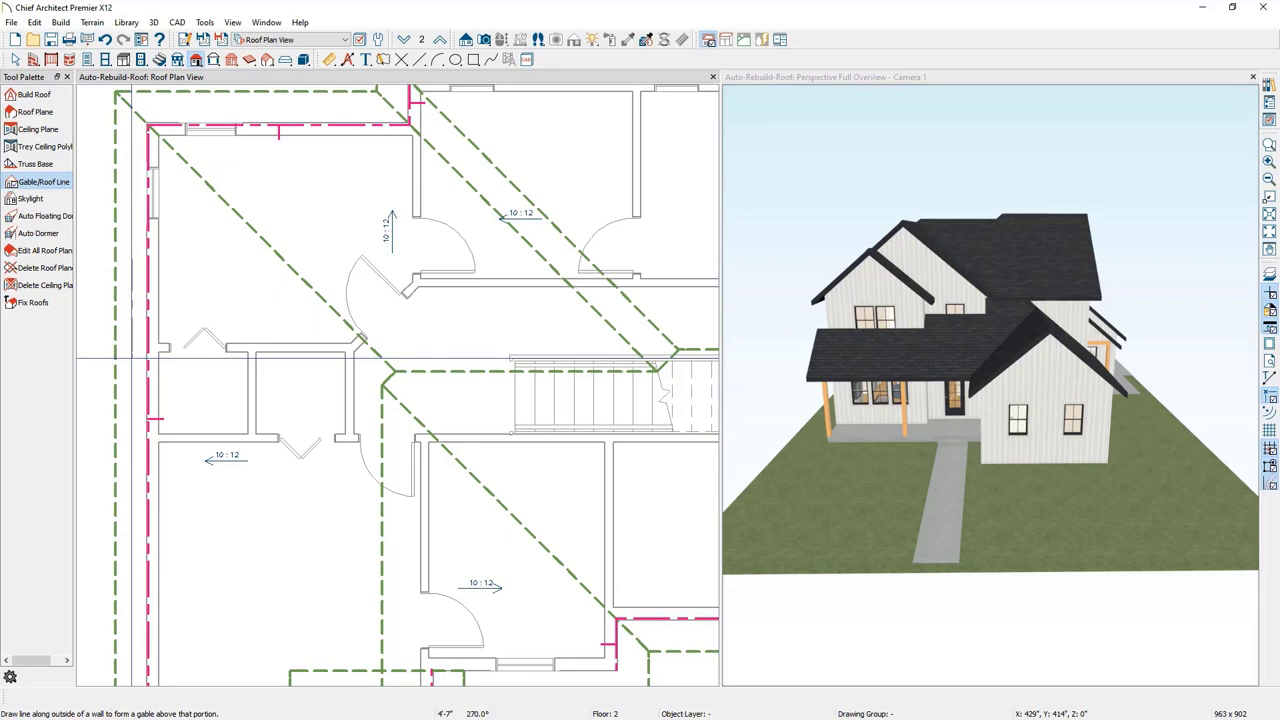
{"action": "left_click_drag", "start_coordinate": [130, 358], "coordinate": [130, 358]}
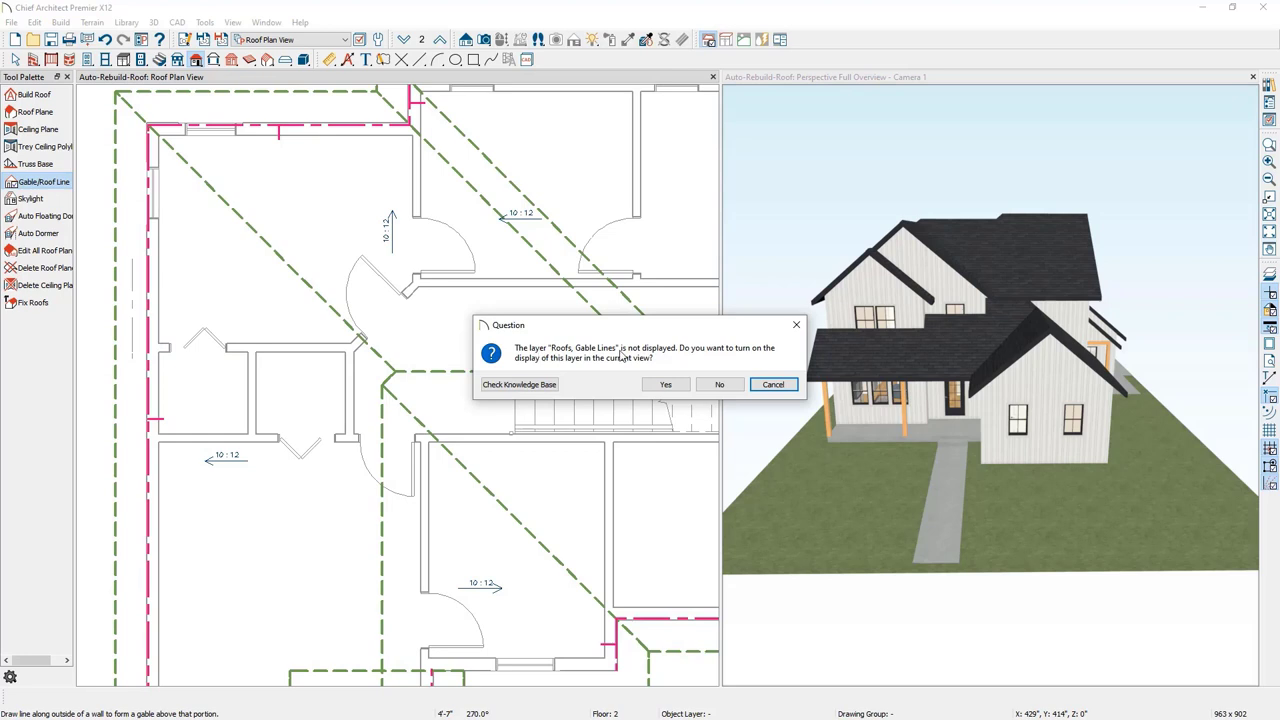
{"action": "left_click", "coordinate": [667, 386]}
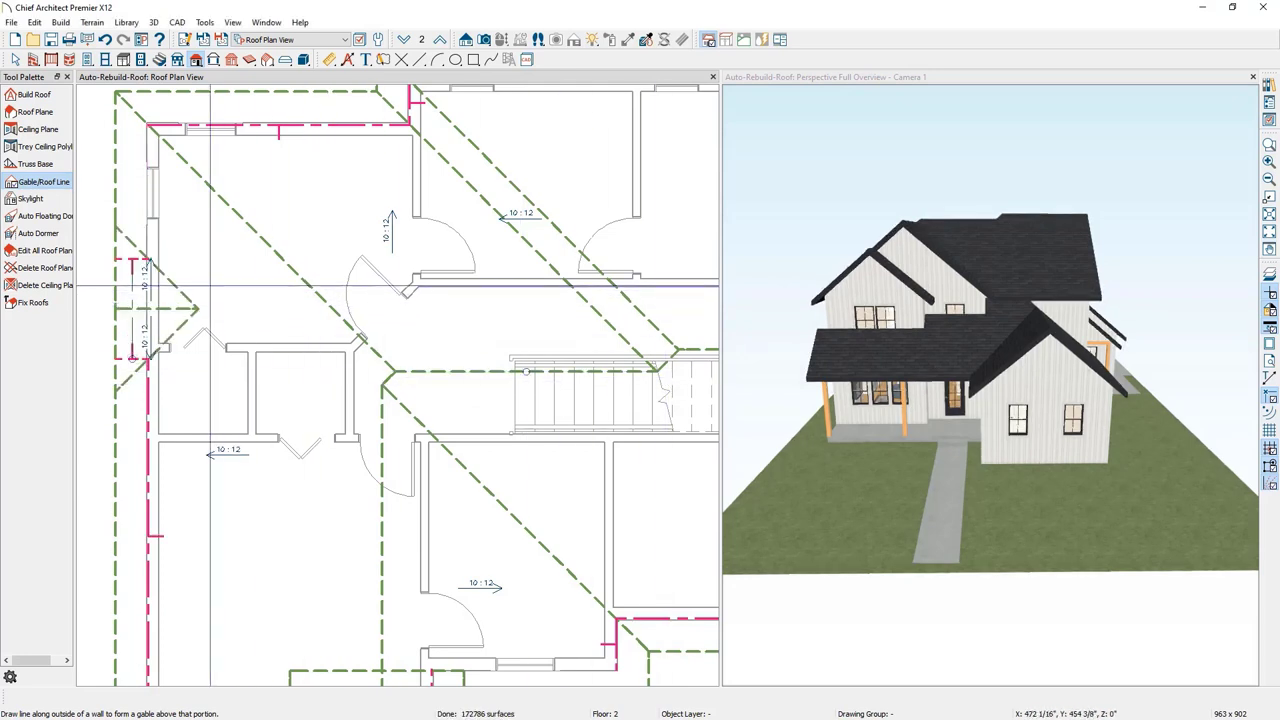
{"action": "left_click", "coordinate": [131, 298]}
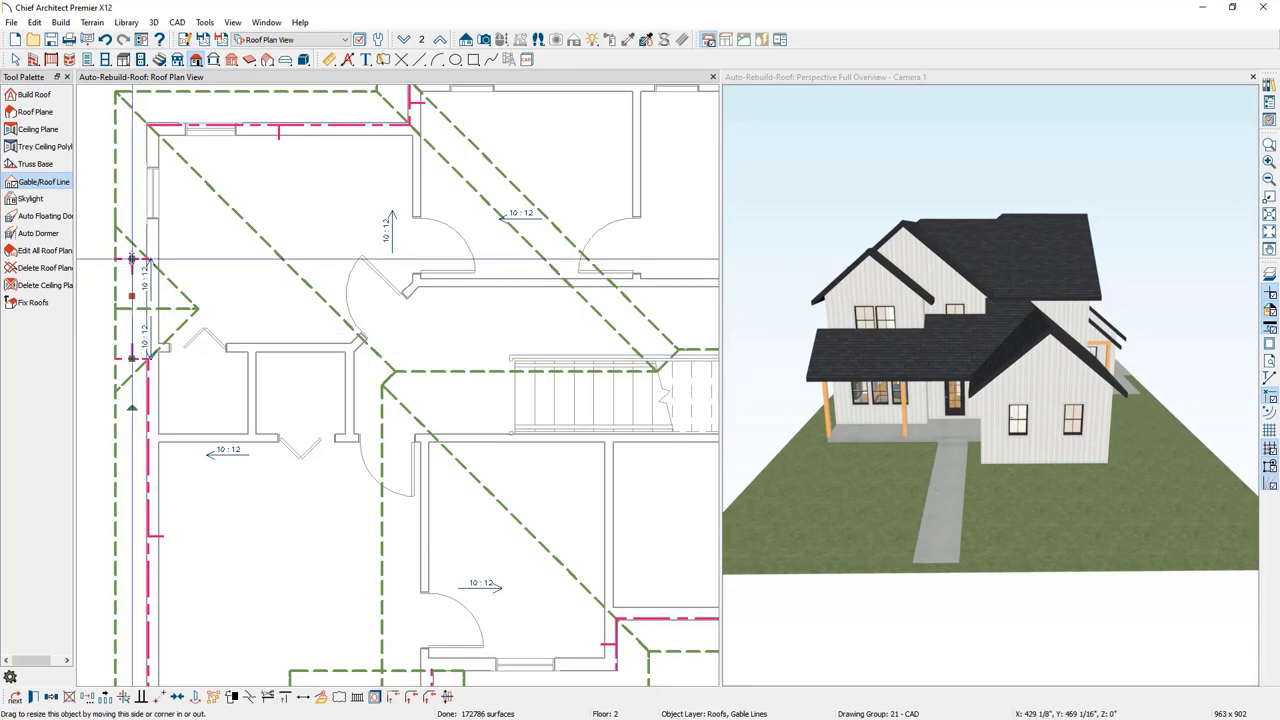
- Extend the rear end of the gable line outside the left exterior wall until it aligns with the rear wall
{"action": "left_click_drag", "start_coordinate": [131, 262], "coordinate": [131, 126]}
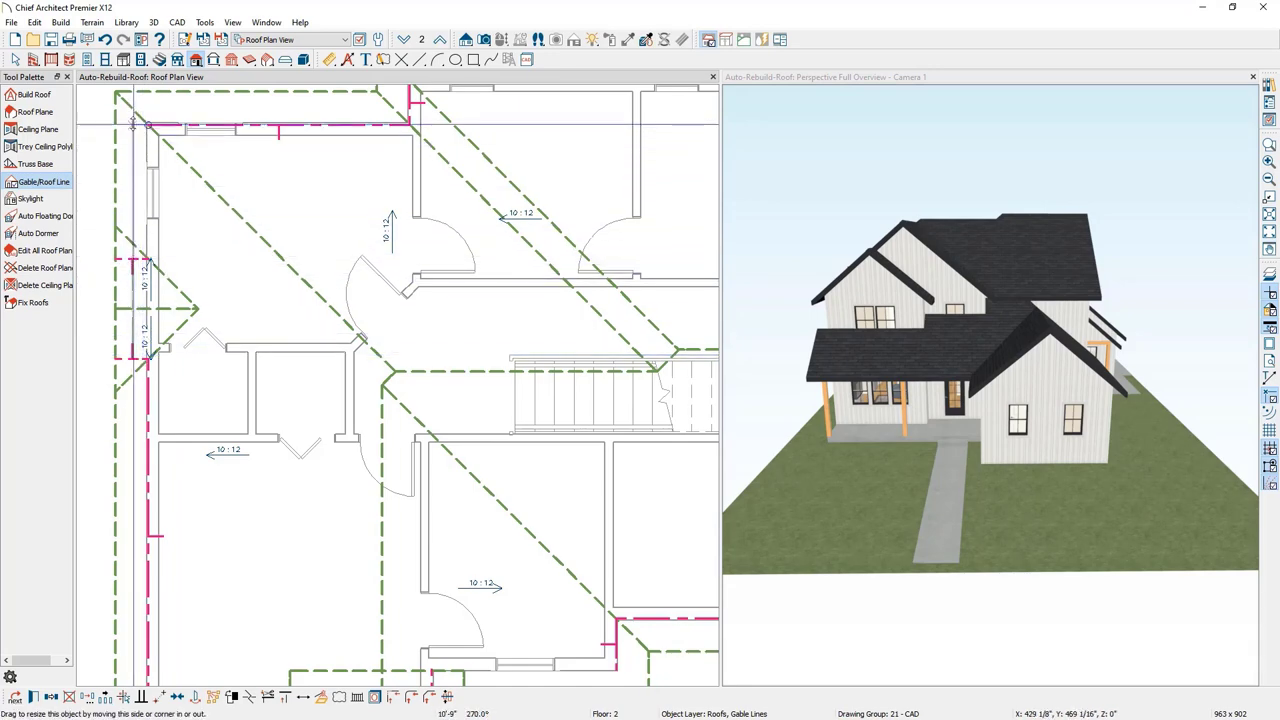
{"action": "scroll", "coordinate": [133, 150], "scroll_direction": "down", "scroll_amount": 3}
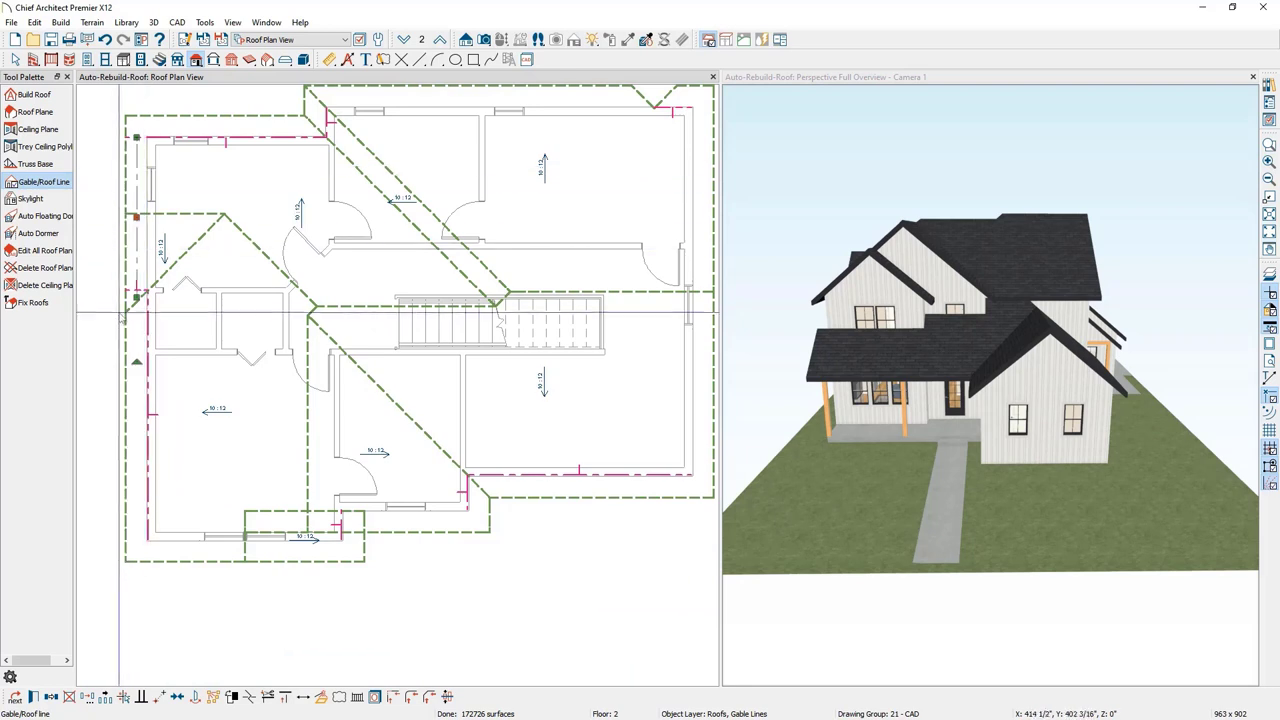
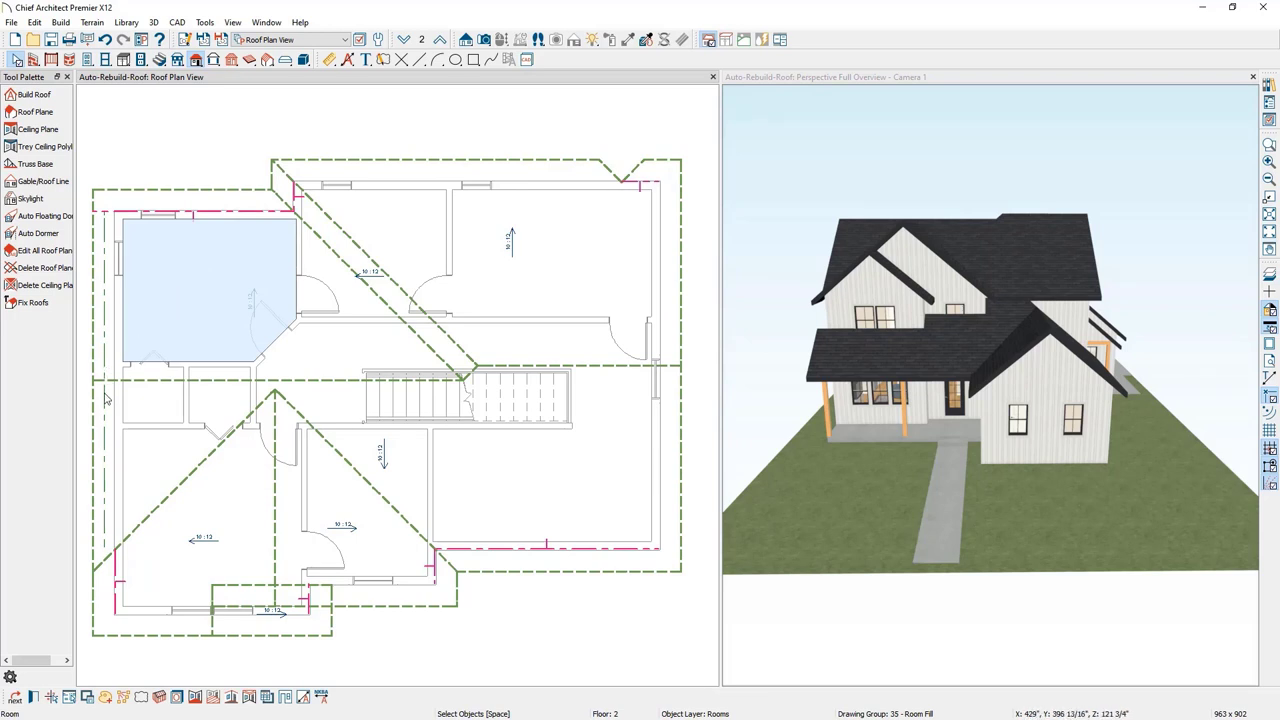
- Inspect the roof from the rear and make the short jog wall between the two rear walls on floor 2 a full gable wall
{"action": "left_click", "coordinate": [851, 349]}
{"action": "left_click_drag", "start_coordinate": [851, 349], "coordinate": [968, 304]}
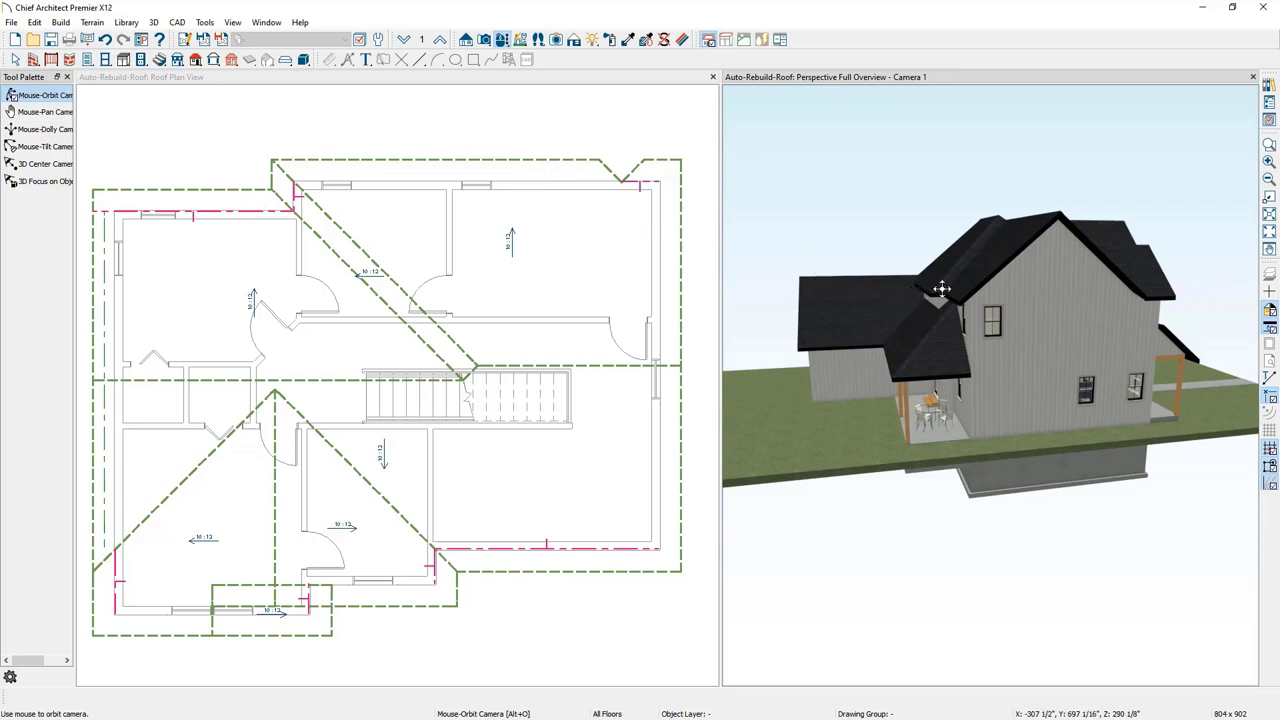
{"action": "scroll", "coordinate": [941, 289], "scroll_direction": "up", "scroll_amount": 5}
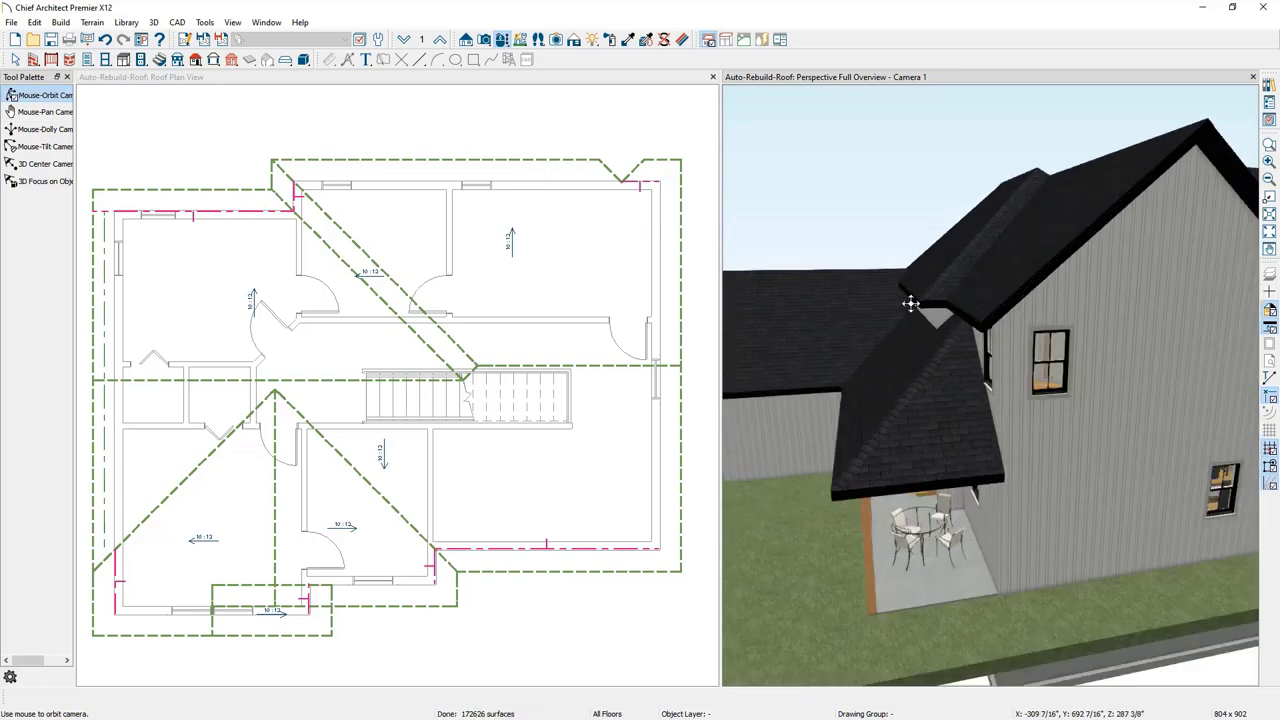
{"action": "left_click_drag", "start_coordinate": [909, 303], "coordinate": [963, 343]}
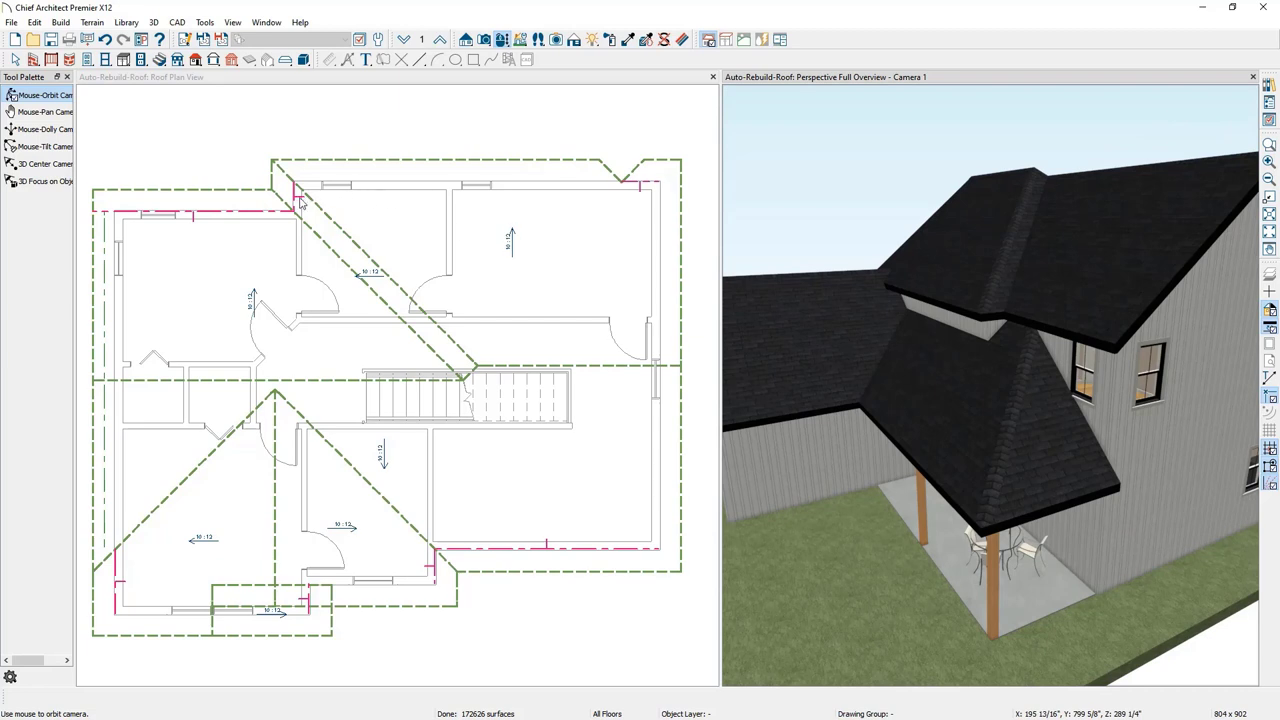
{"action": "left_click", "coordinate": [296, 197]}
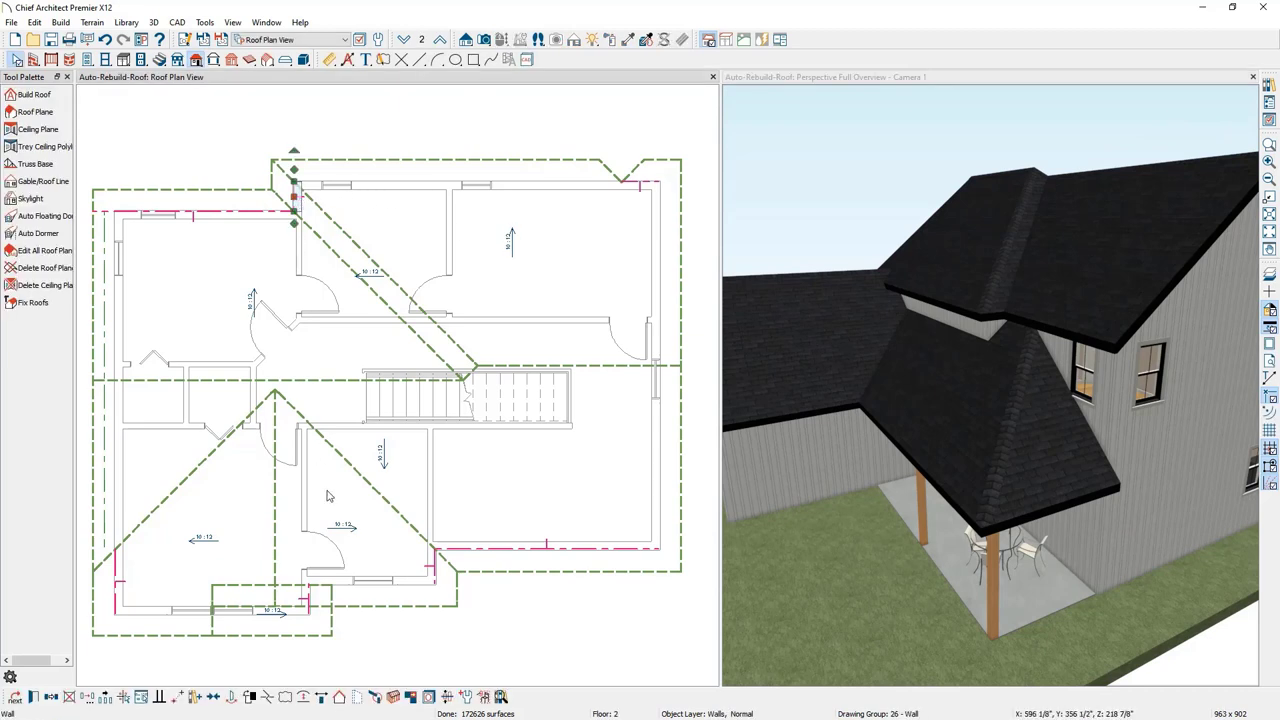
{"action": "left_click", "coordinate": [341, 698]}
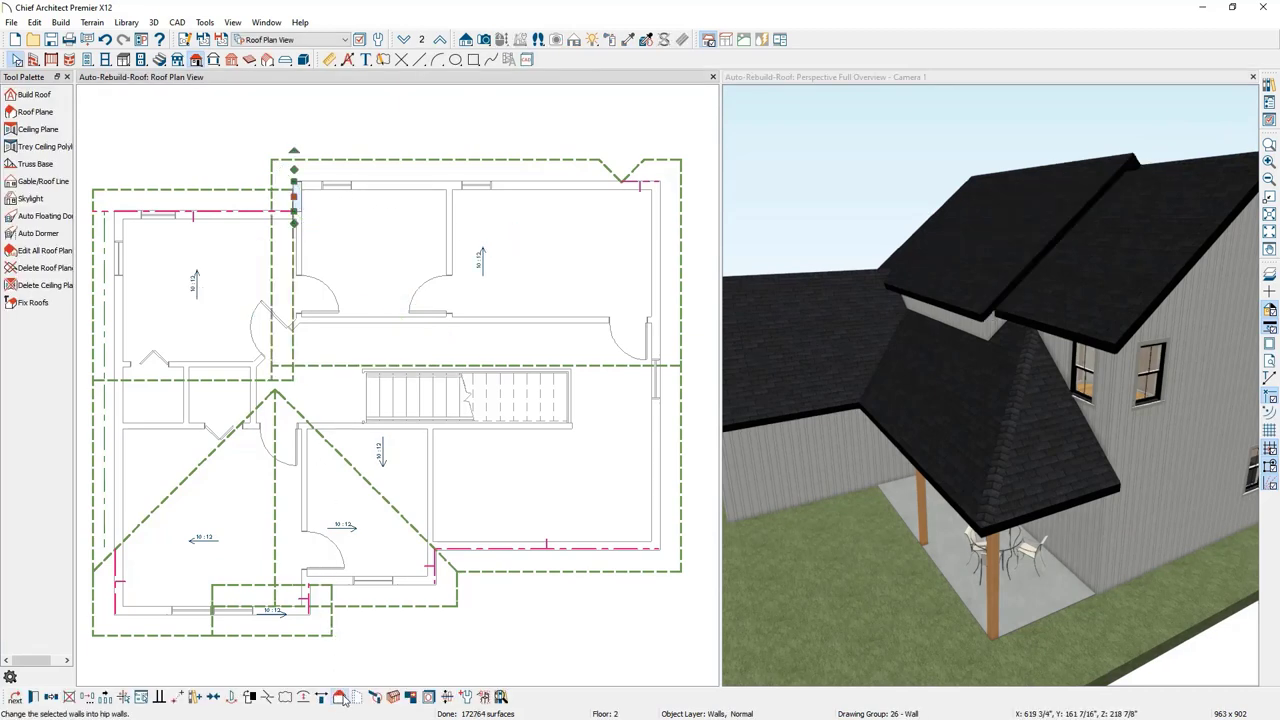
{"action": "left_click_drag", "start_coordinate": [1046, 434], "coordinate": [1034, 443]}
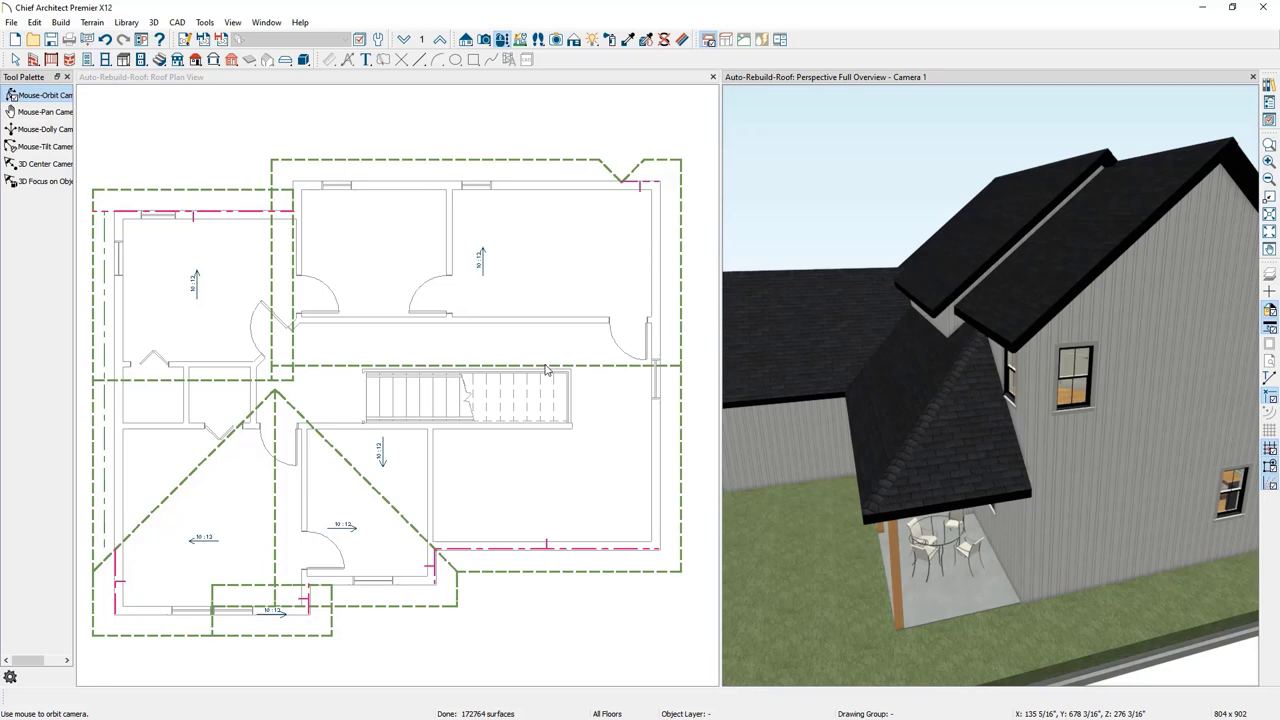
- Set the roof option of the long rear exterior wall on floor 2 to Extend Slope Downward
{"action": "left_click", "coordinate": [431, 187]}
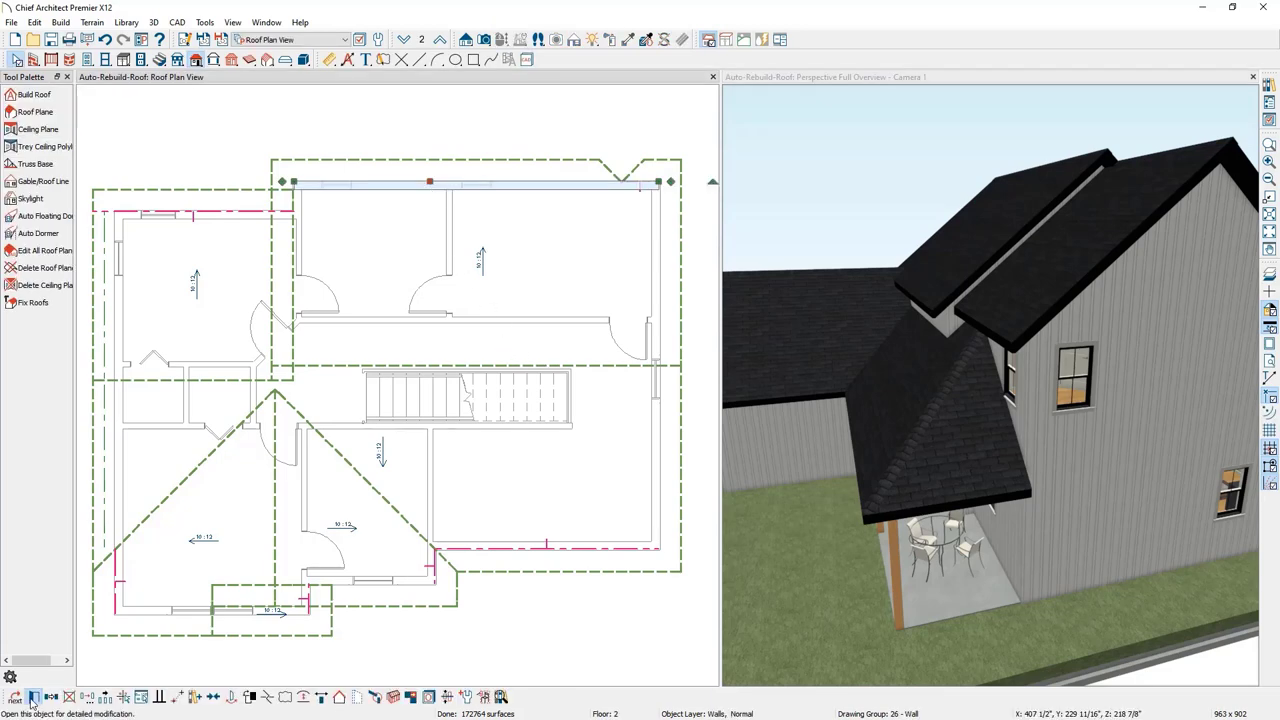
{"action": "left_click", "coordinate": [33, 698]}
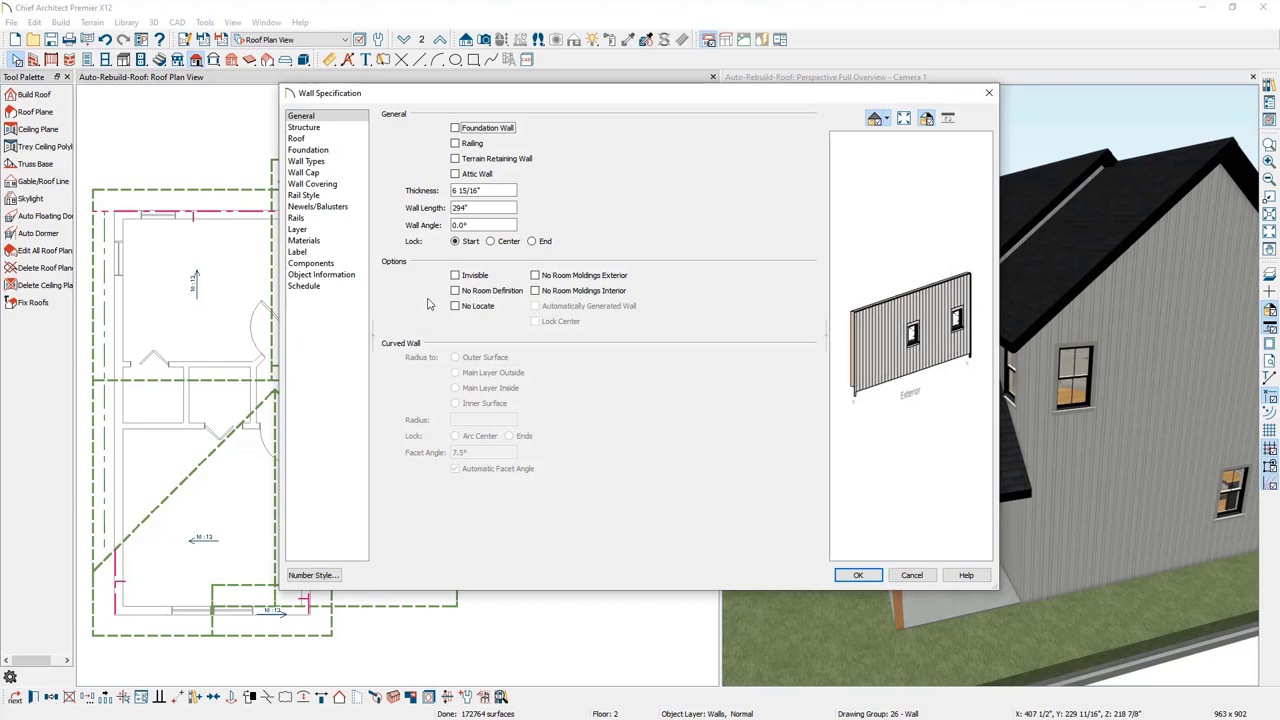
{"action": "left_click", "coordinate": [318, 140]}
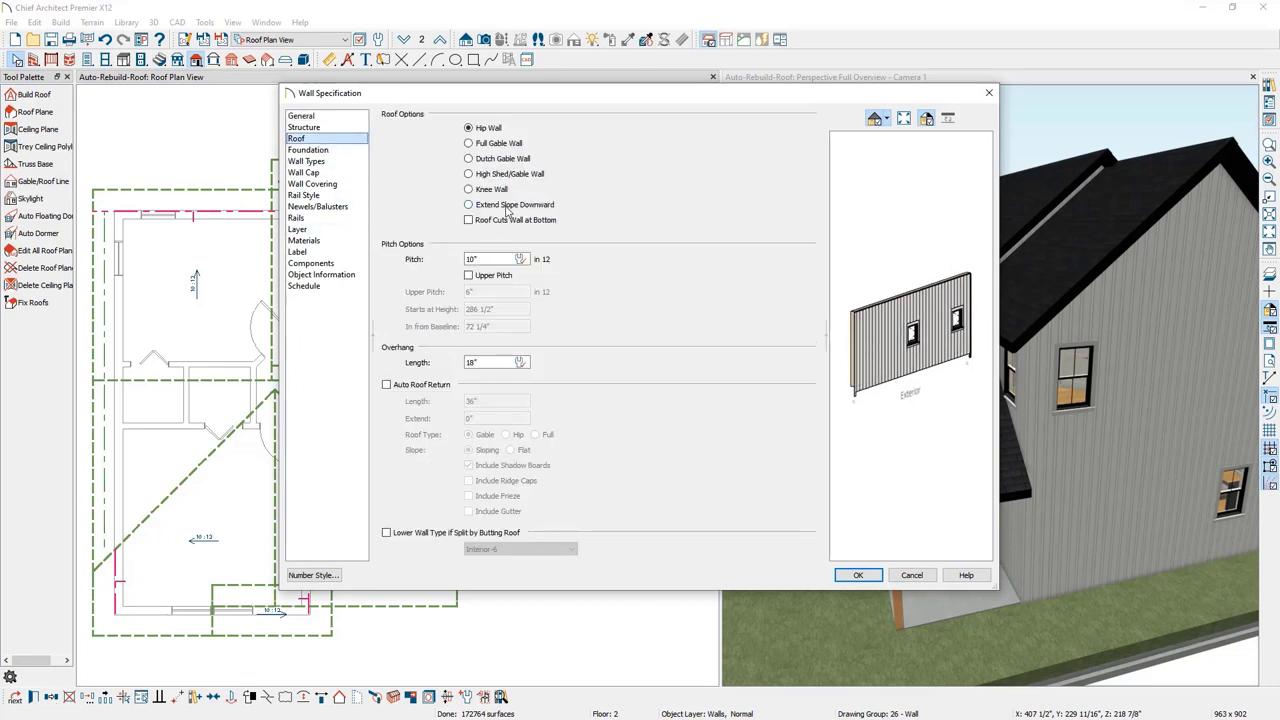
{"action": "left_click", "coordinate": [469, 205]}
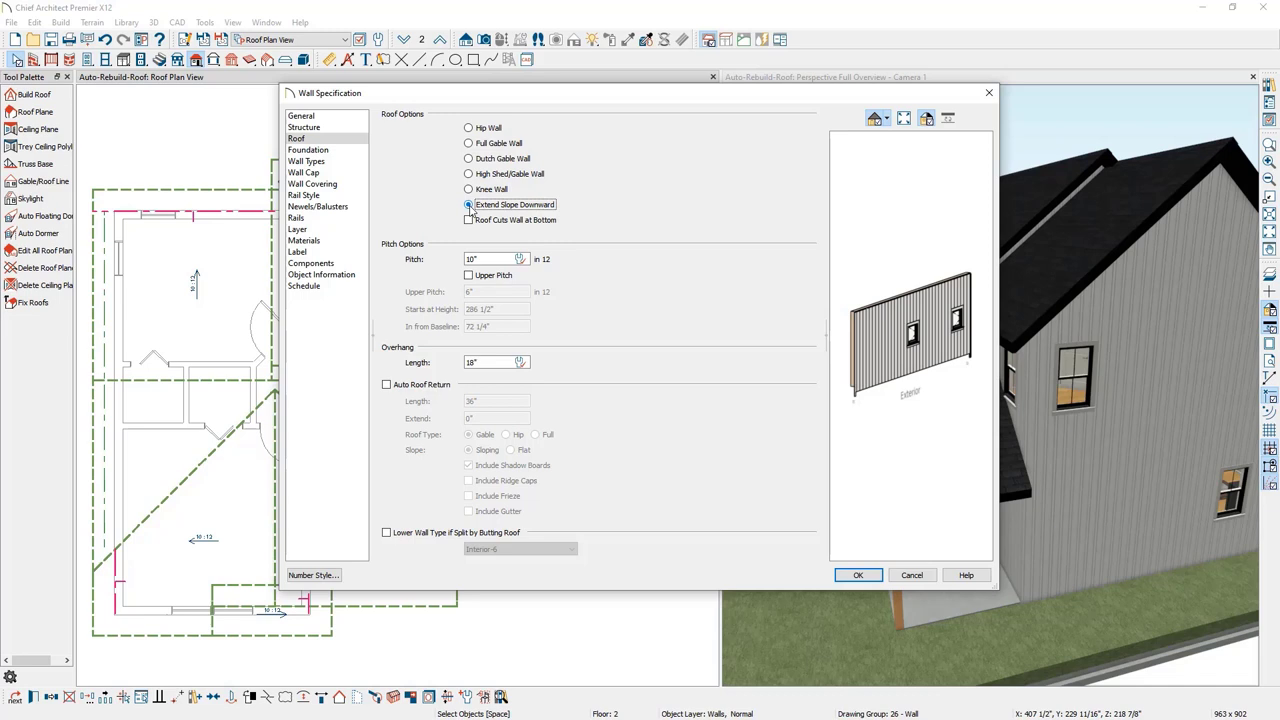
{"action": "left_click", "coordinate": [469, 205]}
{"action": "left_click", "coordinate": [858, 576]}
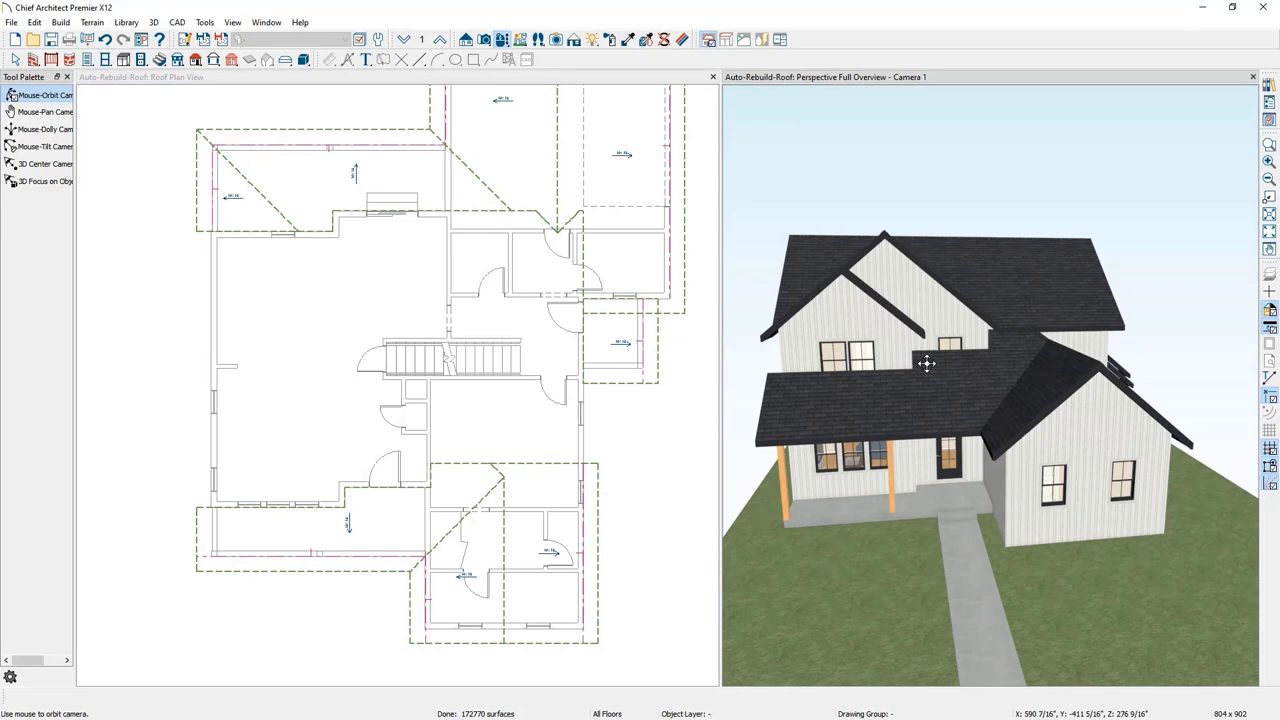
- Set the roof pitch of the front porch railing on floor 1 to 4 in 12
{"action": "left_click", "coordinate": [368, 557]}
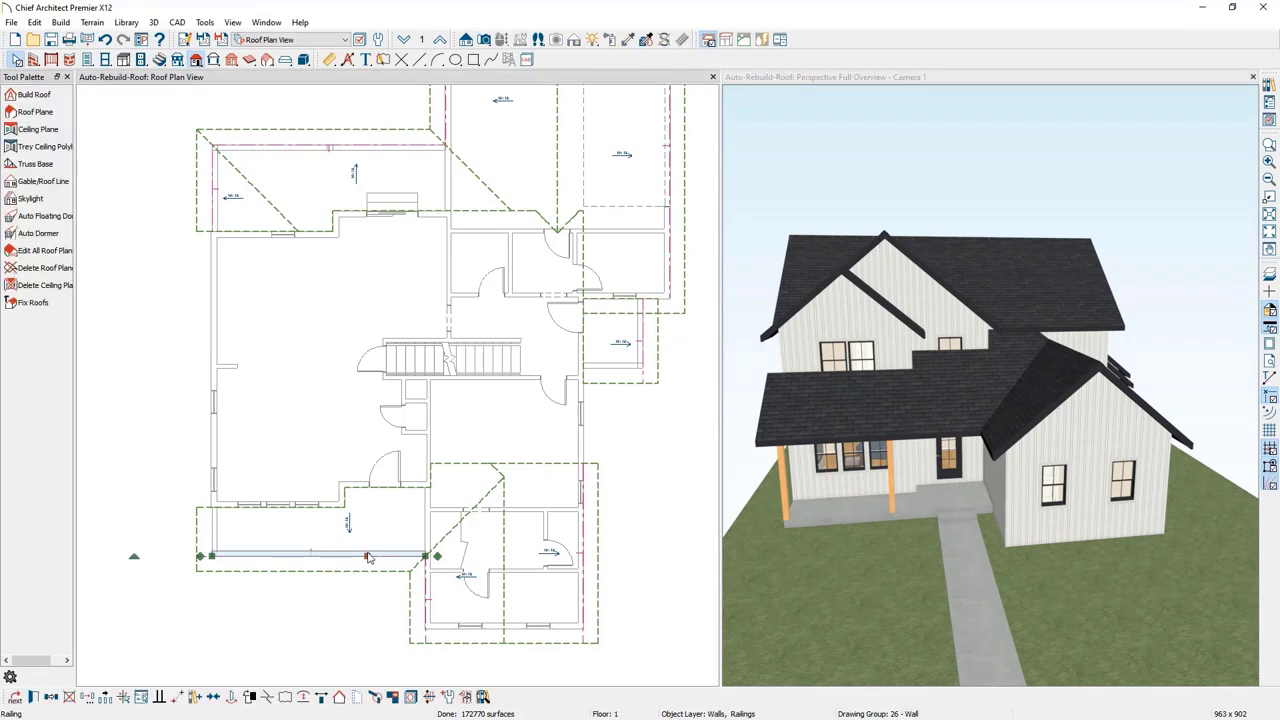
{"action": "left_click", "coordinate": [33, 699]}
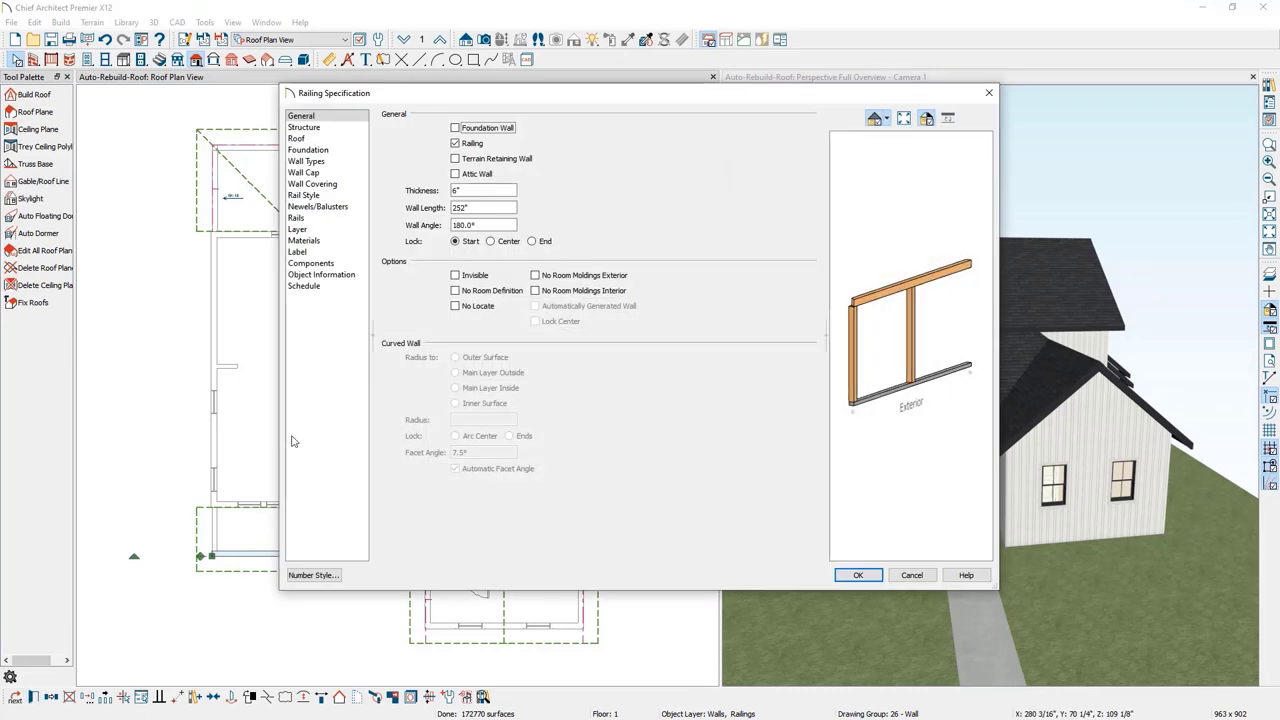
{"action": "left_click", "coordinate": [298, 138]}
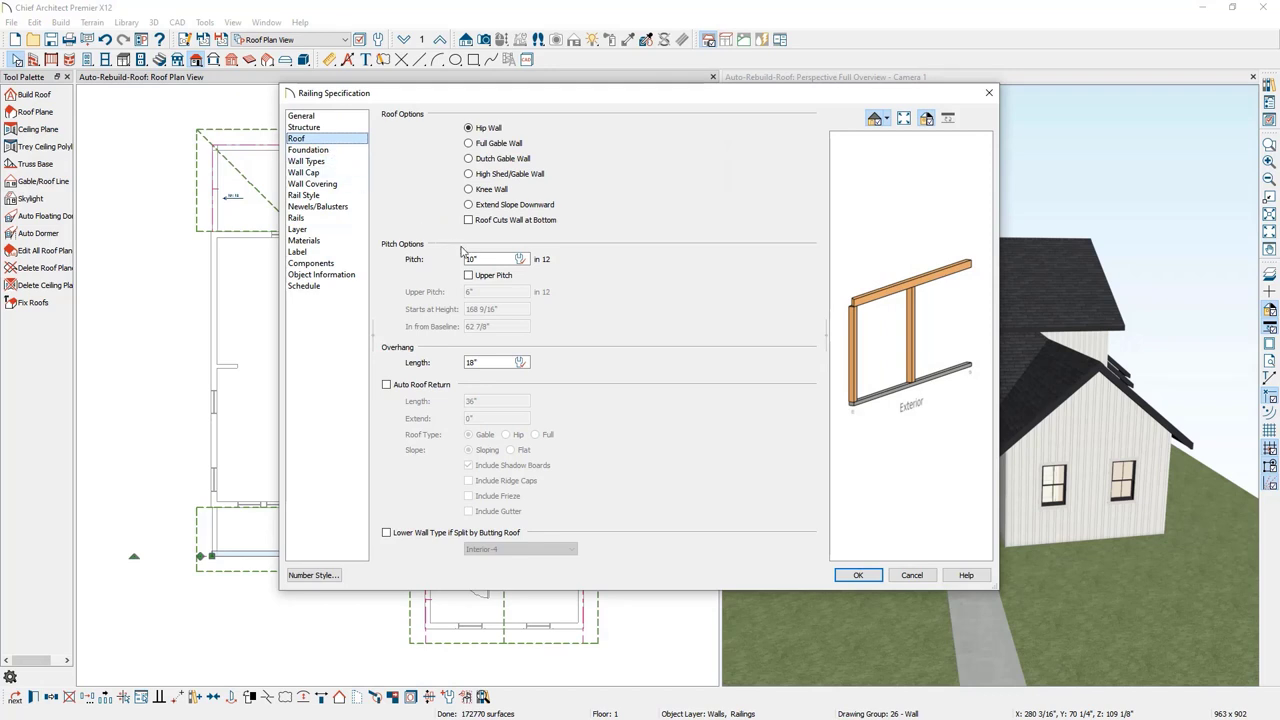
{"action": "left_click_drag", "start_coordinate": [492, 261], "coordinate": [440, 263]}
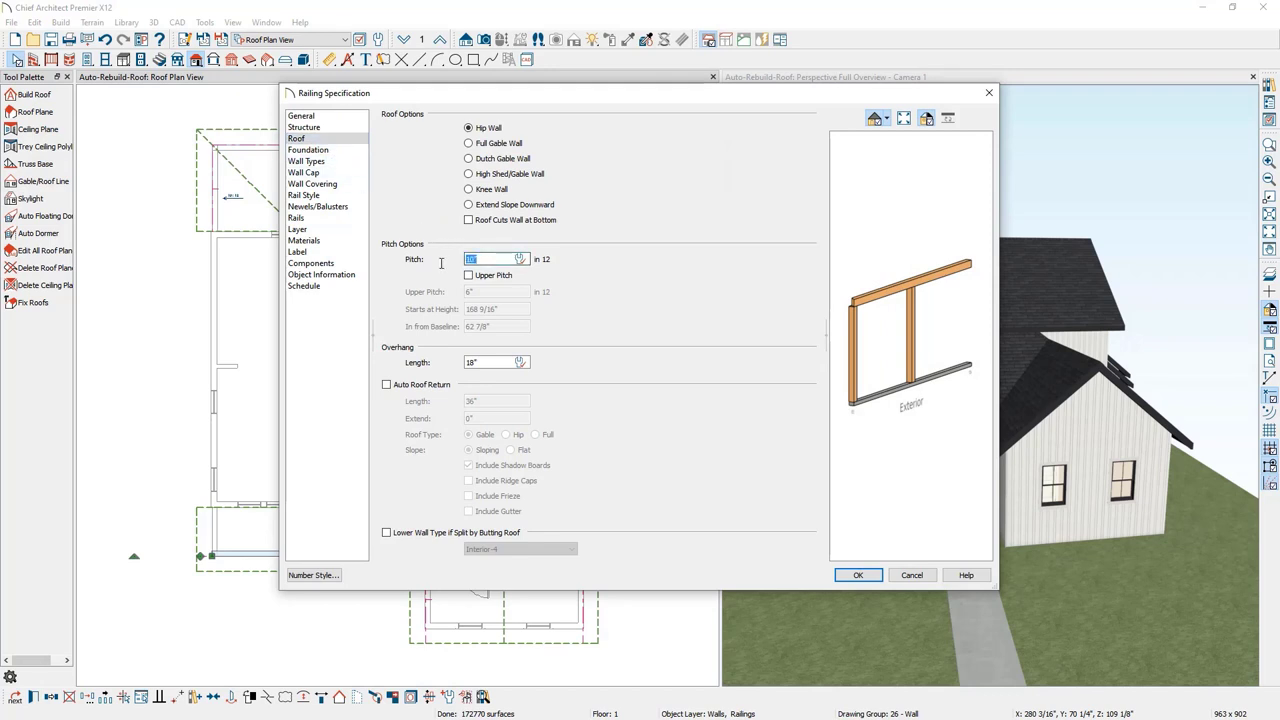
{"action": "type", "text": "4"}
{"action": "left_click", "coordinate": [852, 576]}
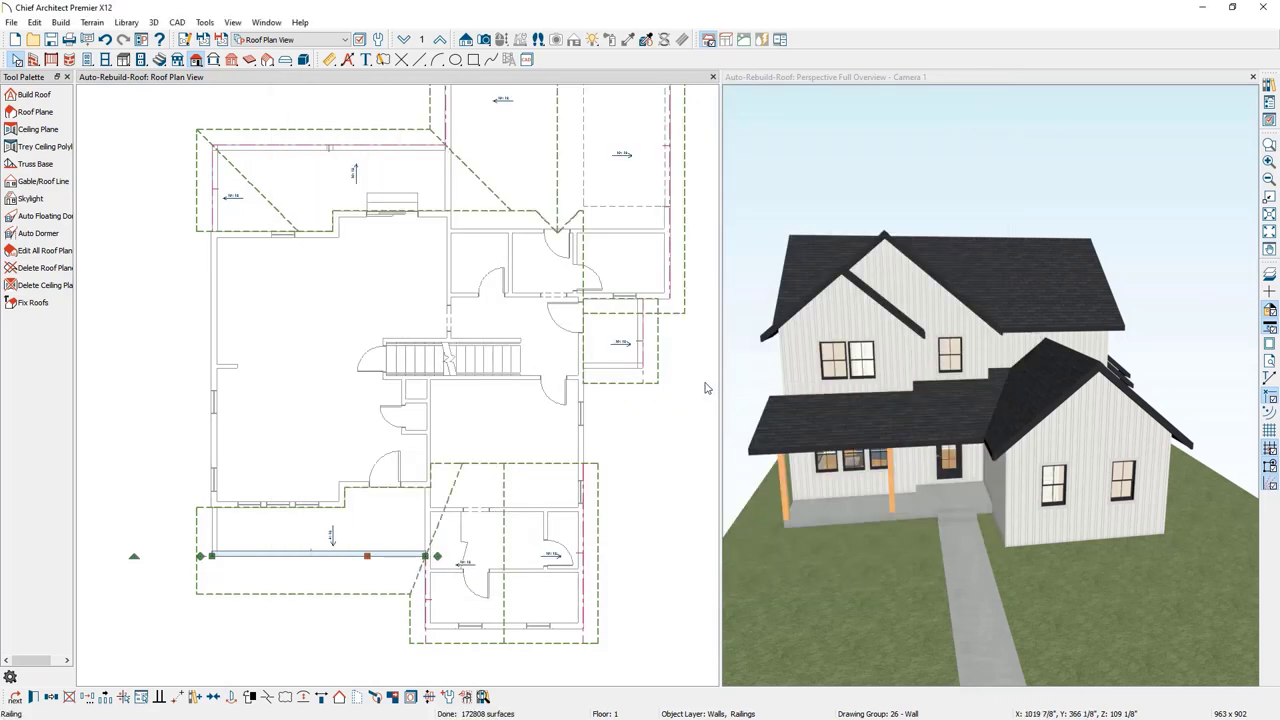
- Set the roof pitch of the right side porch railing and both rear porch railings together to 4 in 12
{"action": "left_click", "coordinate": [643, 350]}
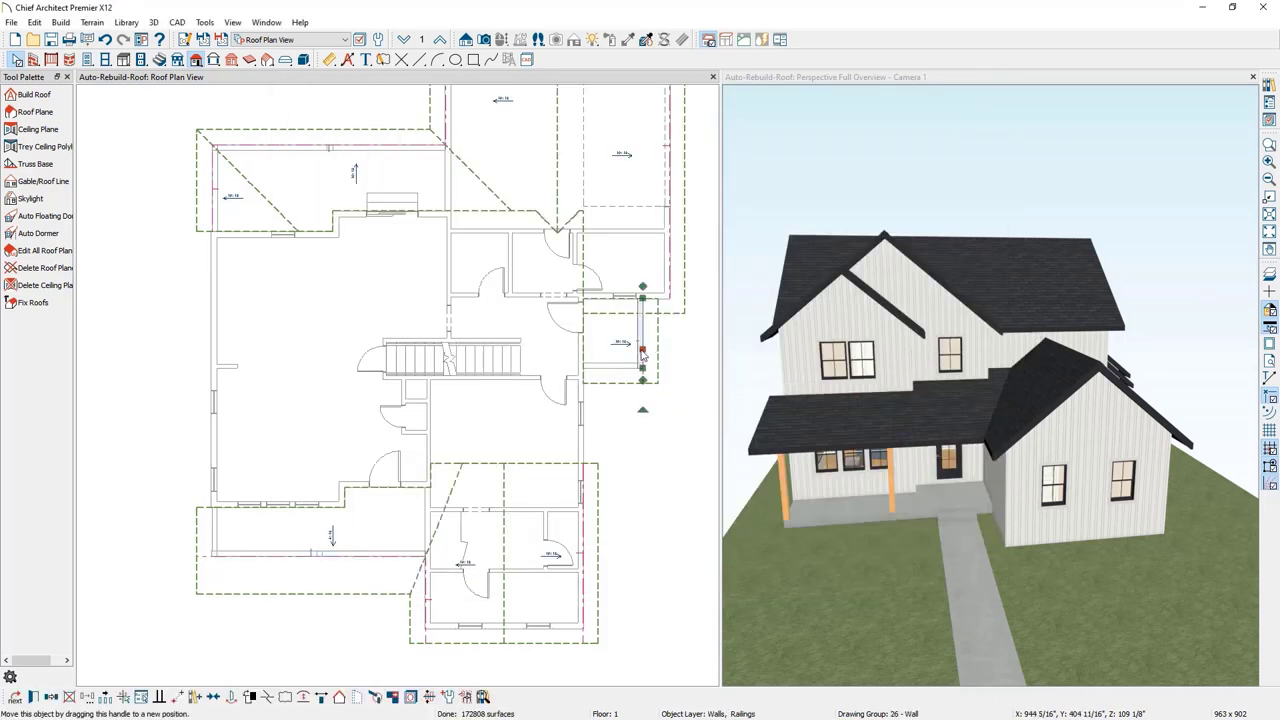
{"action": "left_click", "coordinate": [375, 150]}
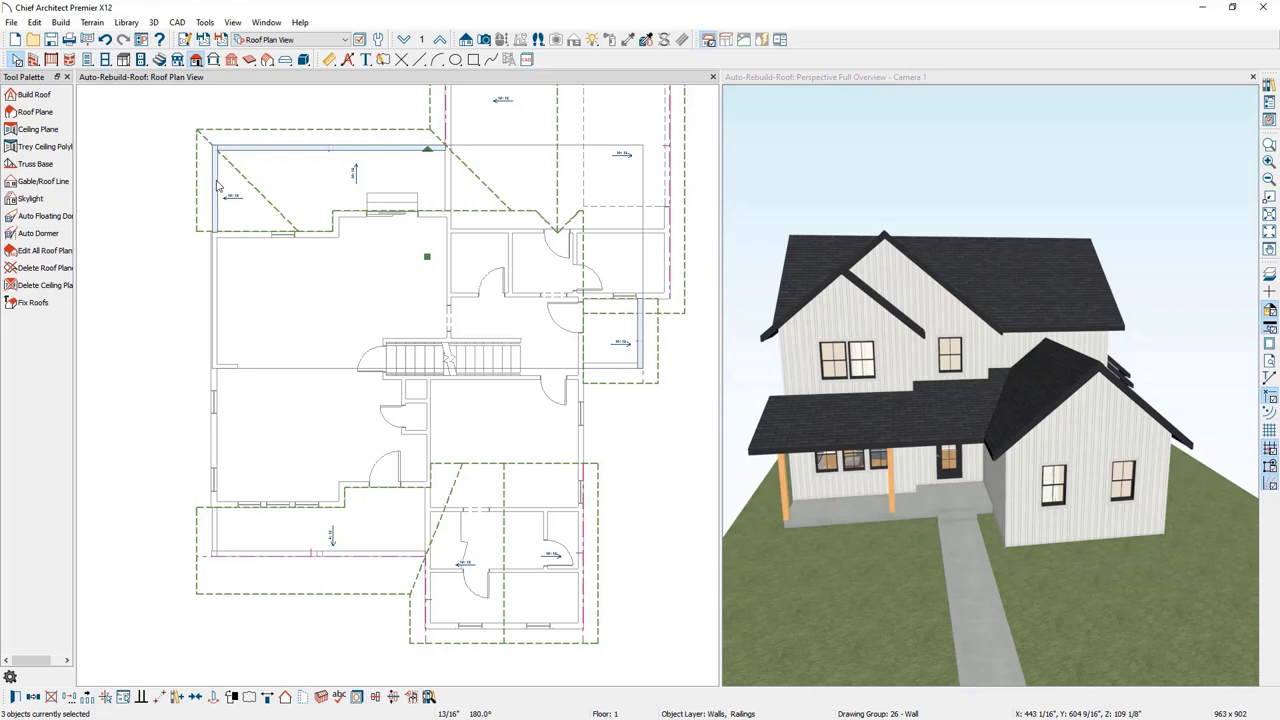
{"action": "left_click", "coordinate": [15, 697]}
{"action": "left_click", "coordinate": [330, 140]}
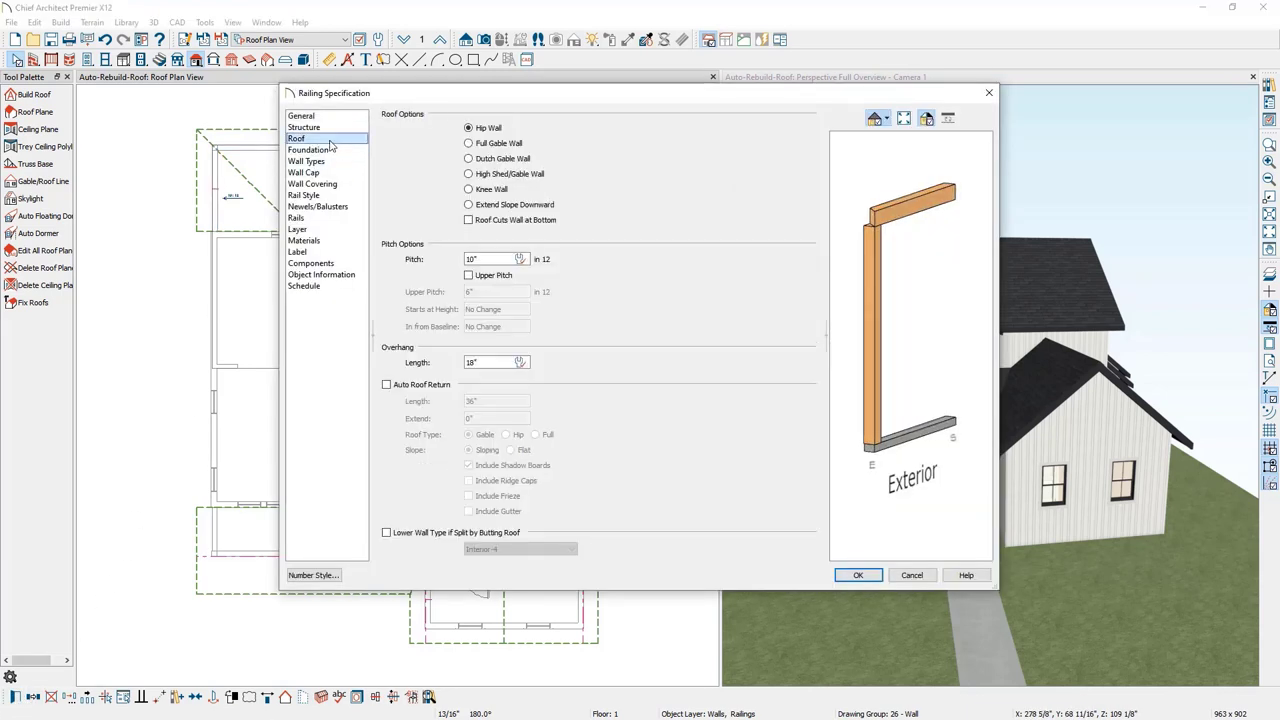
{"action": "double_click", "coordinate": [503, 254]}
{"action": "type", "text": "4"}
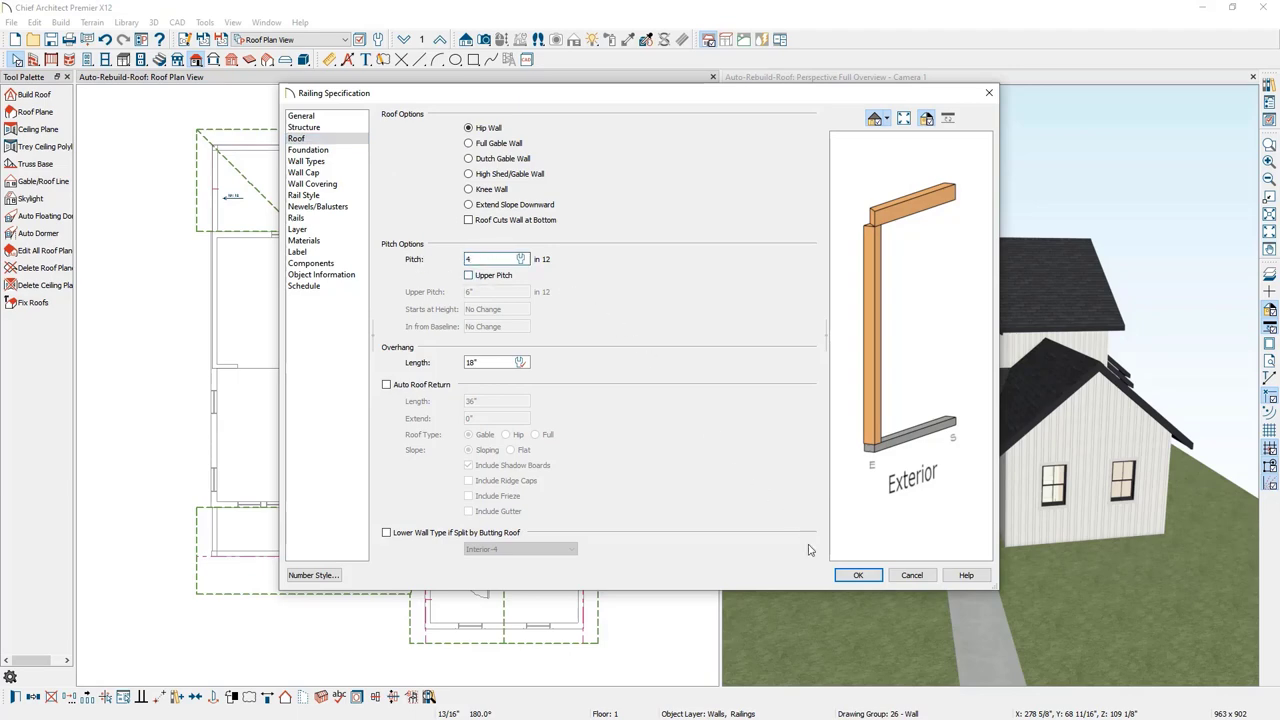
{"action": "left_click", "coordinate": [857, 577]}
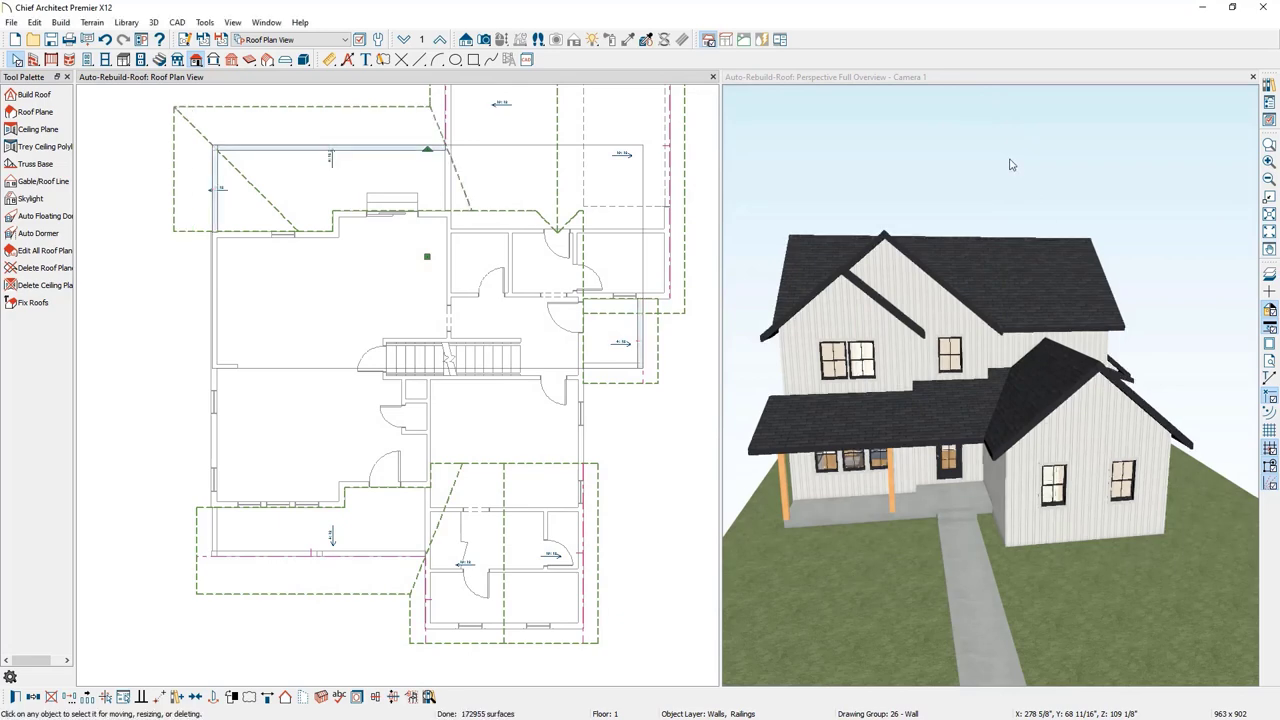
- Measure the front porch's roof overhang from the railing's baseline to the eave with the Tape Measure
{"action": "scroll", "coordinate": [282, 660], "scroll_direction": "up", "scroll_amount": 3}
{"action": "scroll", "coordinate": [282, 660], "scroll_direction": "up", "scroll_amount": 1}
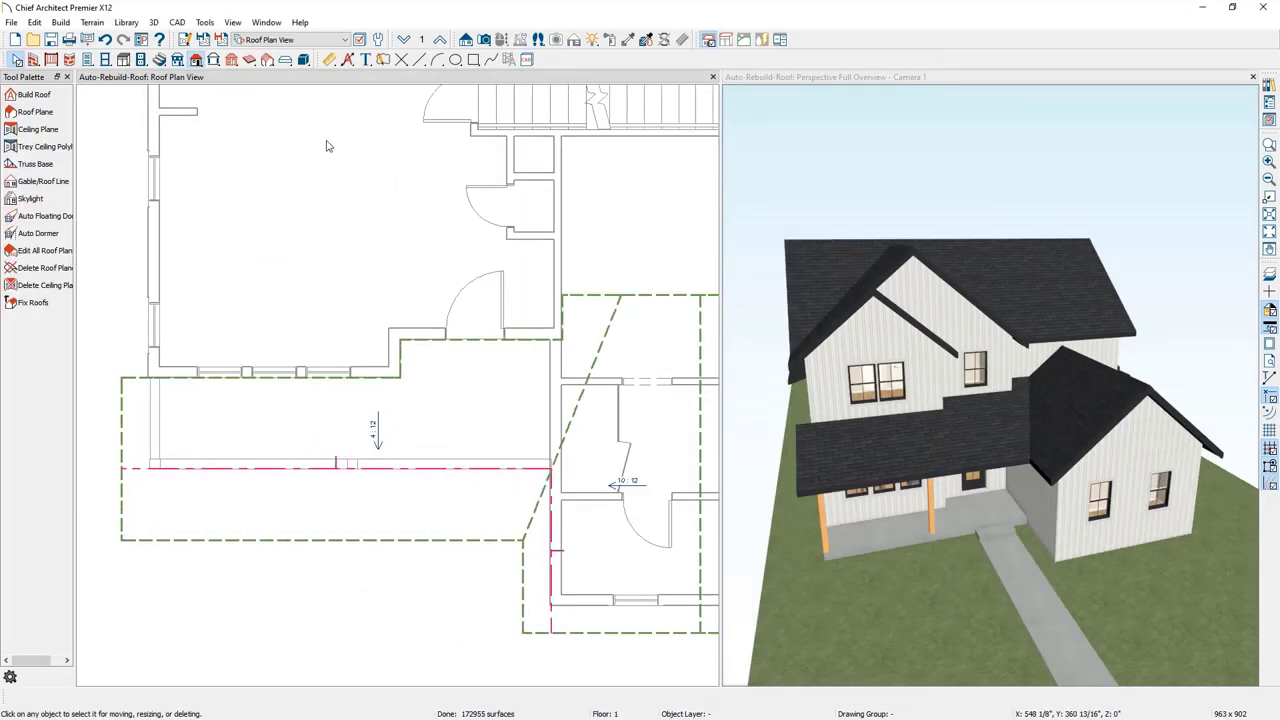
{"action": "left_click", "coordinate": [330, 60]}
{"action": "left_click", "coordinate": [40, 233]}
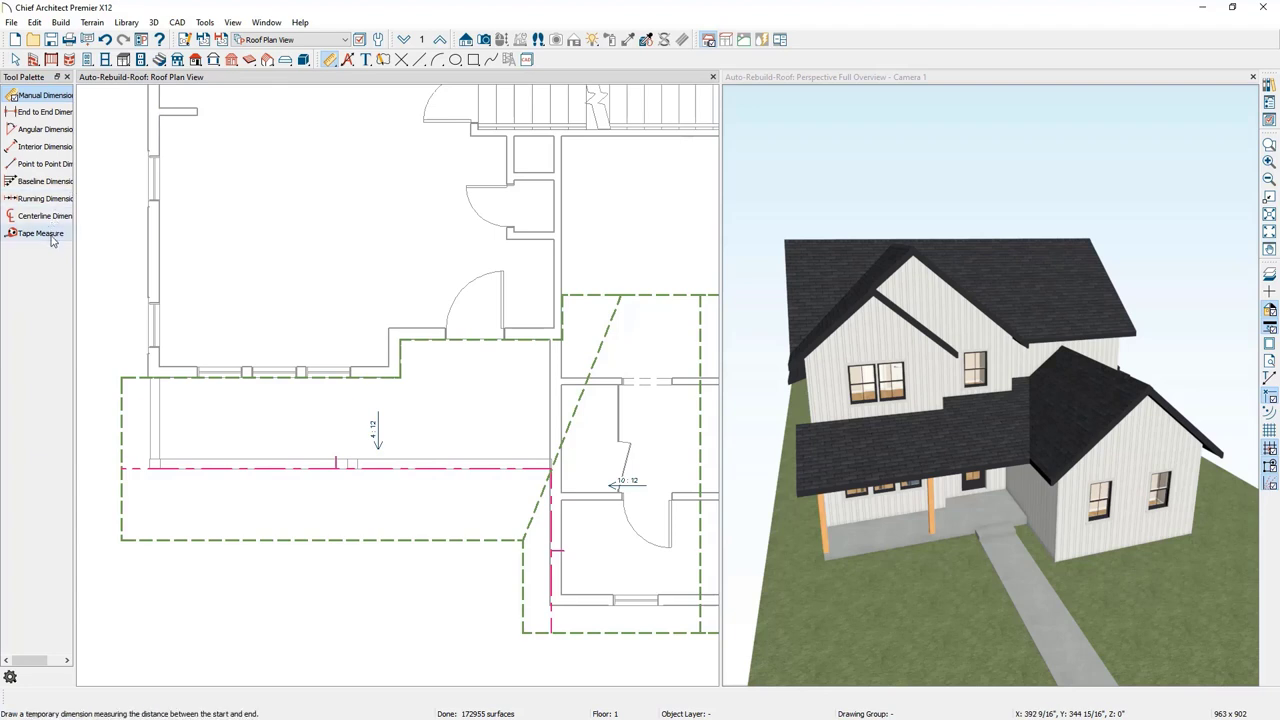
{"action": "left_click_drag", "start_coordinate": [275, 465], "coordinate": [274, 537]}
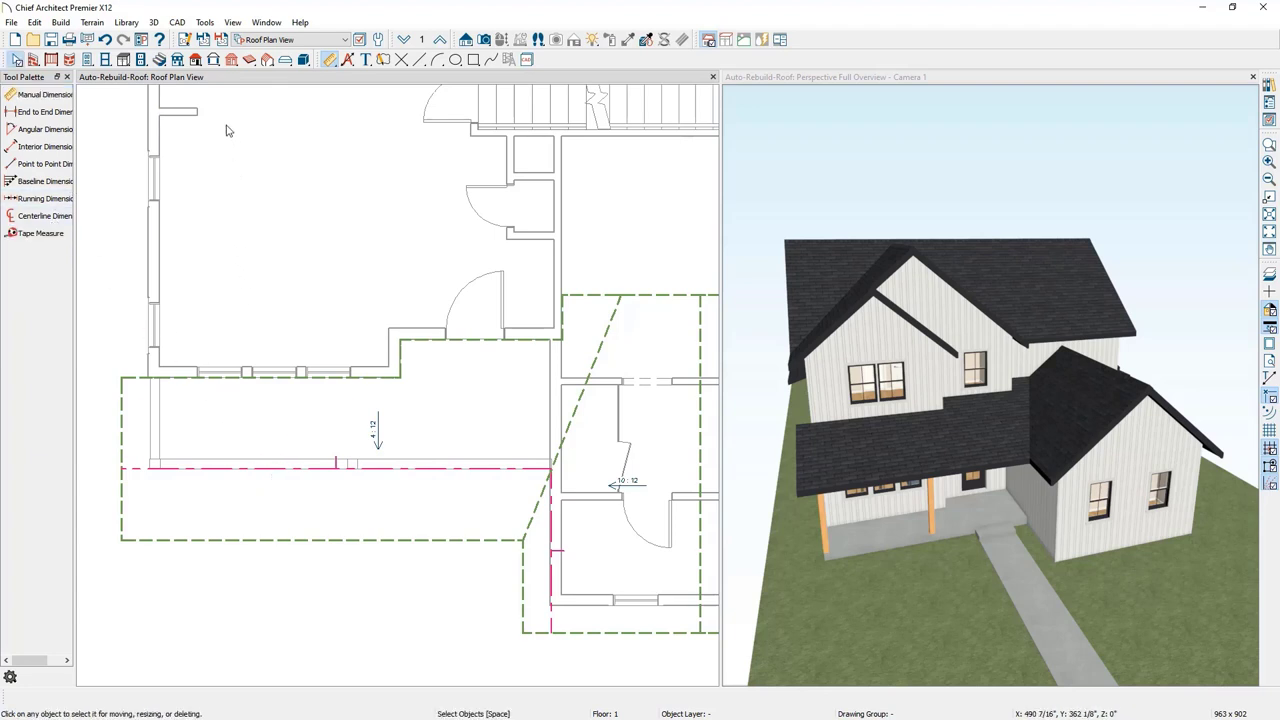
- Try Same Height Eaves in the Build Roof settings, but keep Same Roof Height at Exterior Walls as the roof height option
{"action": "left_click", "coordinate": [196, 59]}
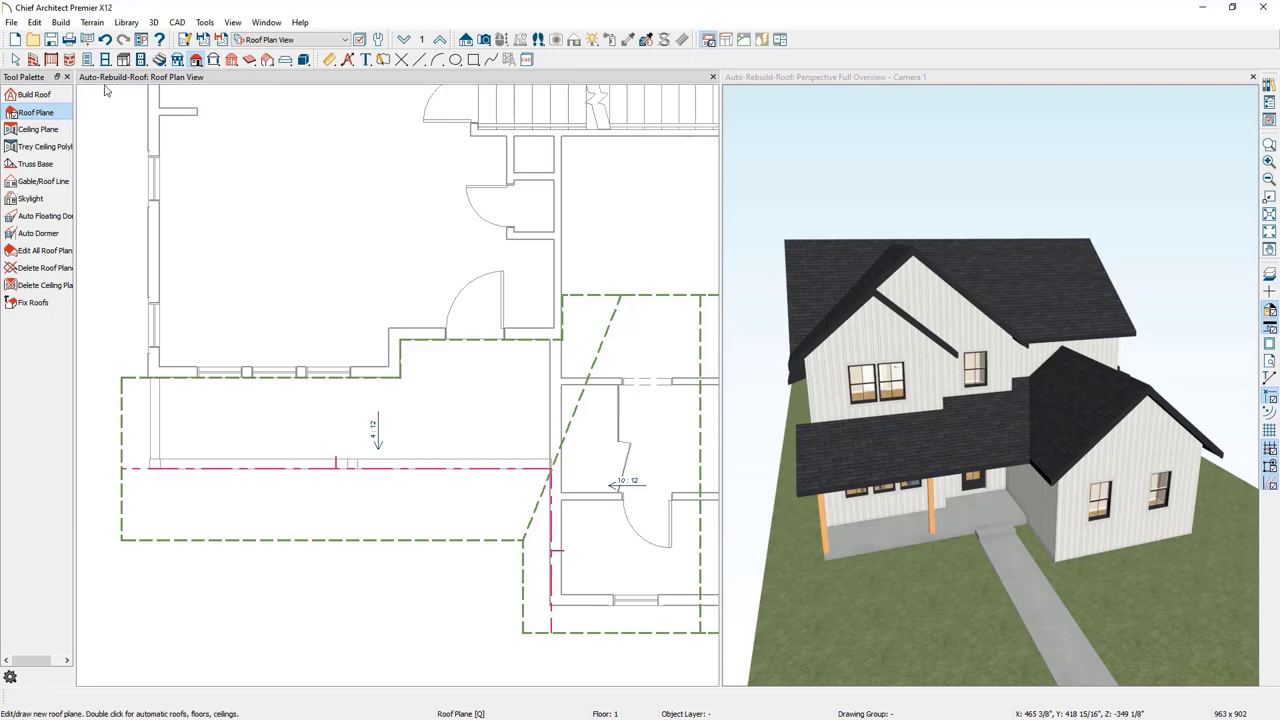
{"action": "left_click", "coordinate": [35, 95]}
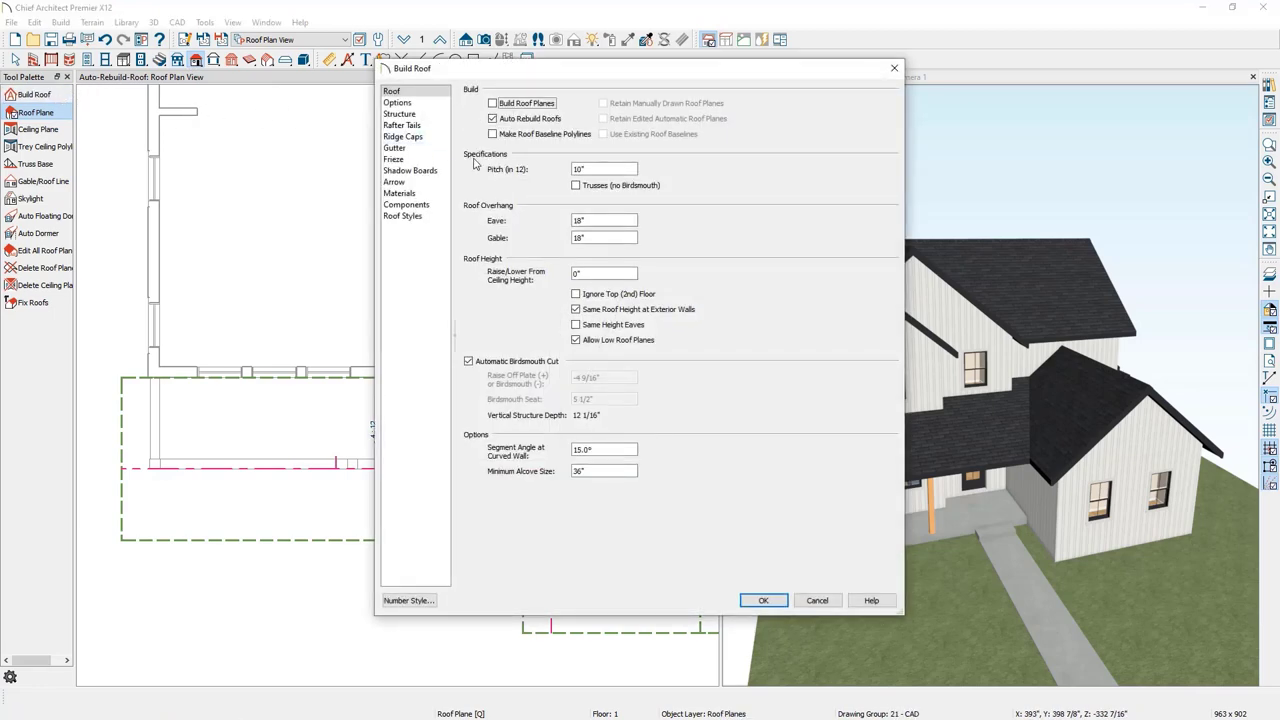
{"action": "left_click", "coordinate": [626, 314]}
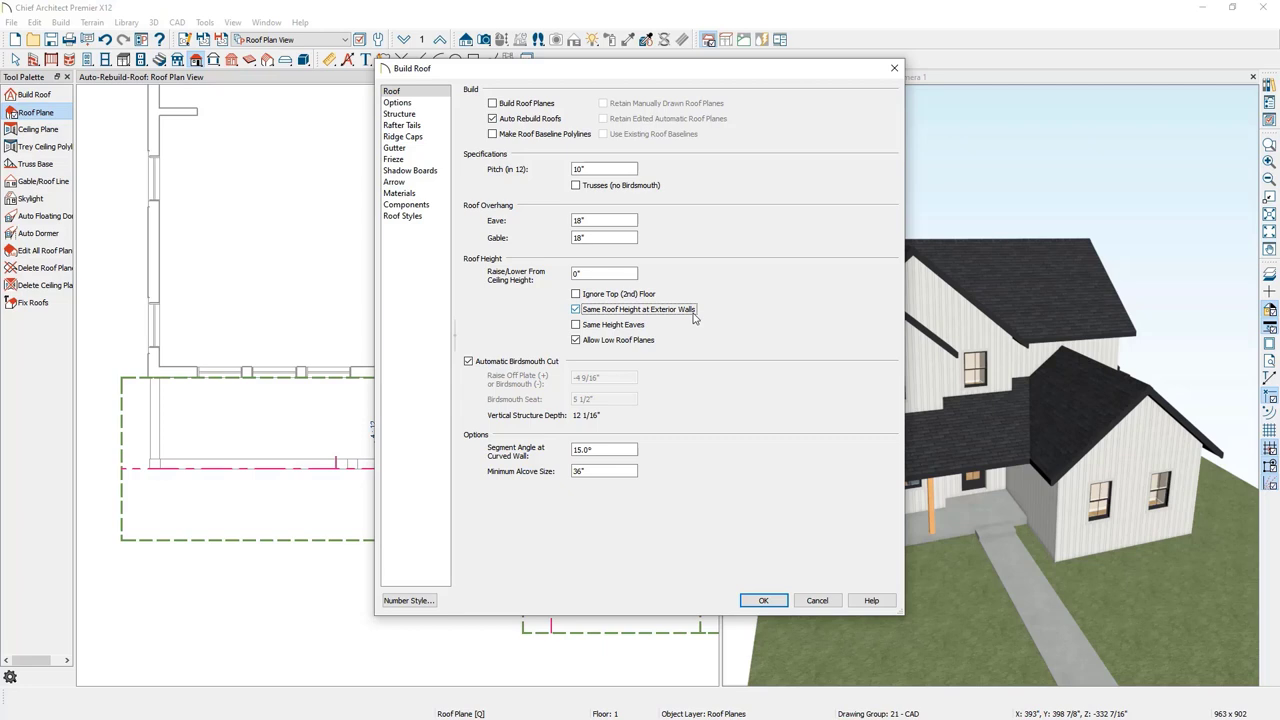
{"action": "left_click", "coordinate": [635, 326]}
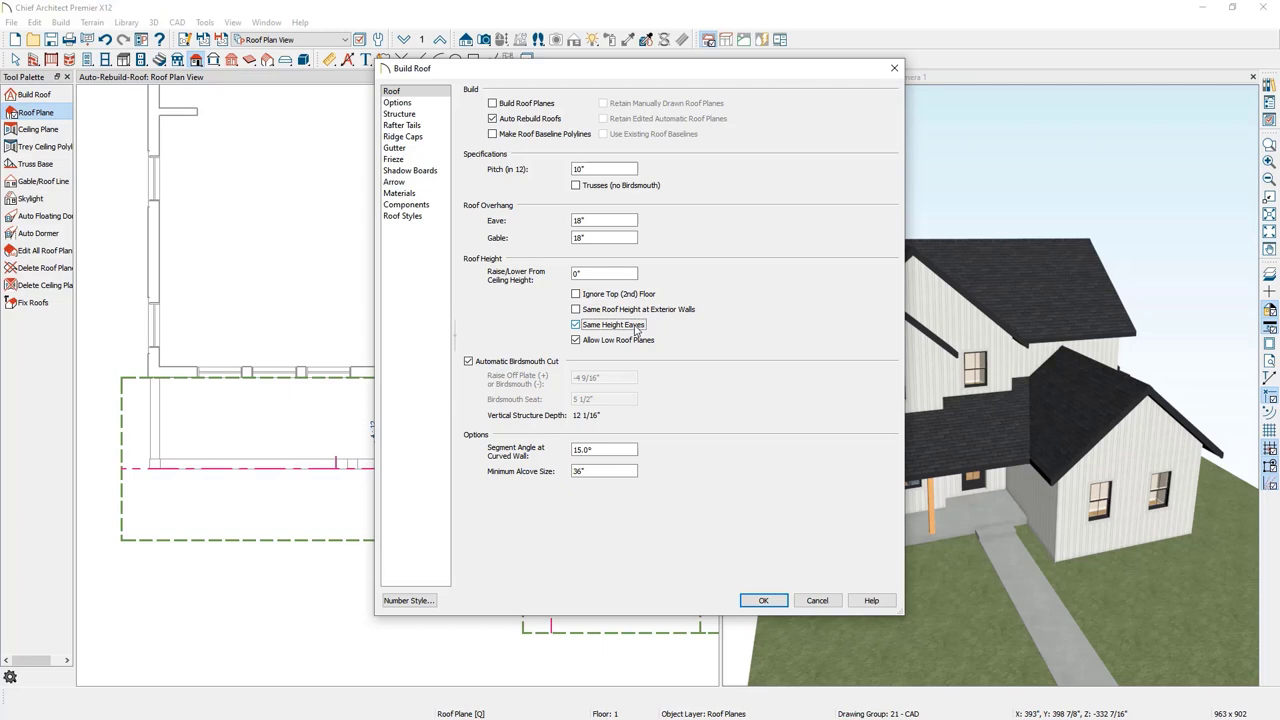
{"action": "left_click", "coordinate": [652, 312]}
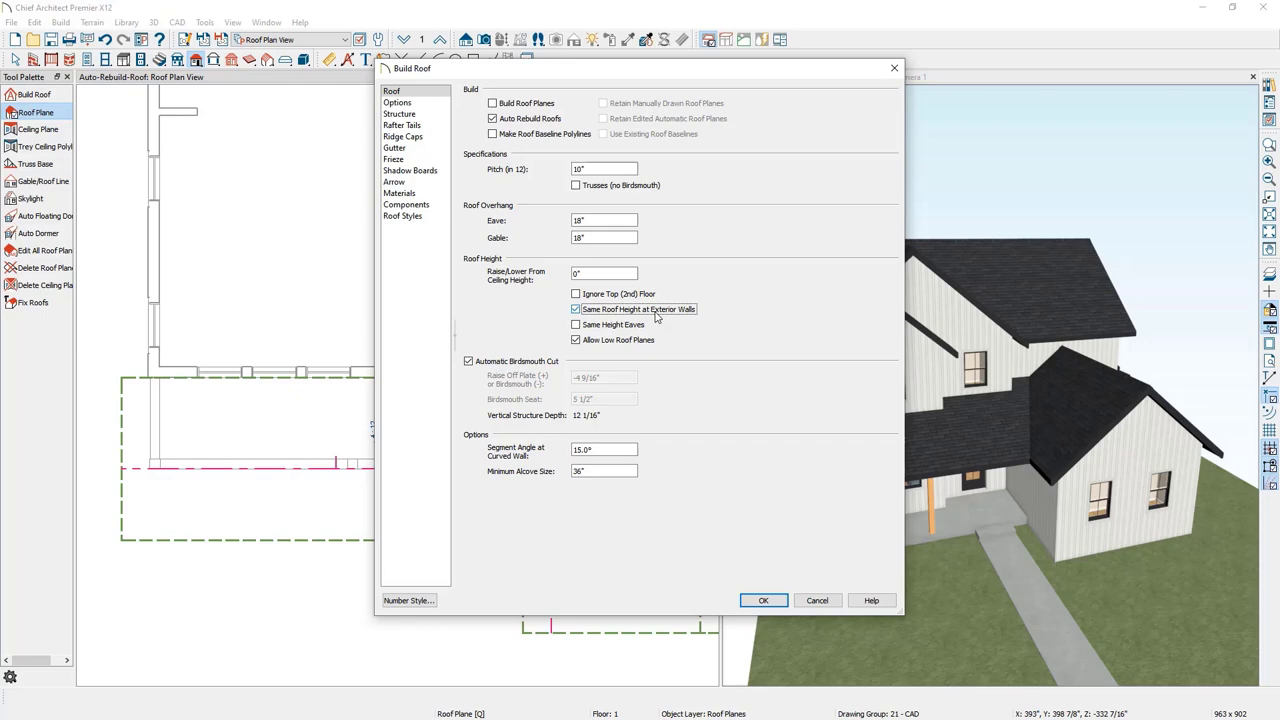
{"action": "left_click", "coordinate": [763, 600]}
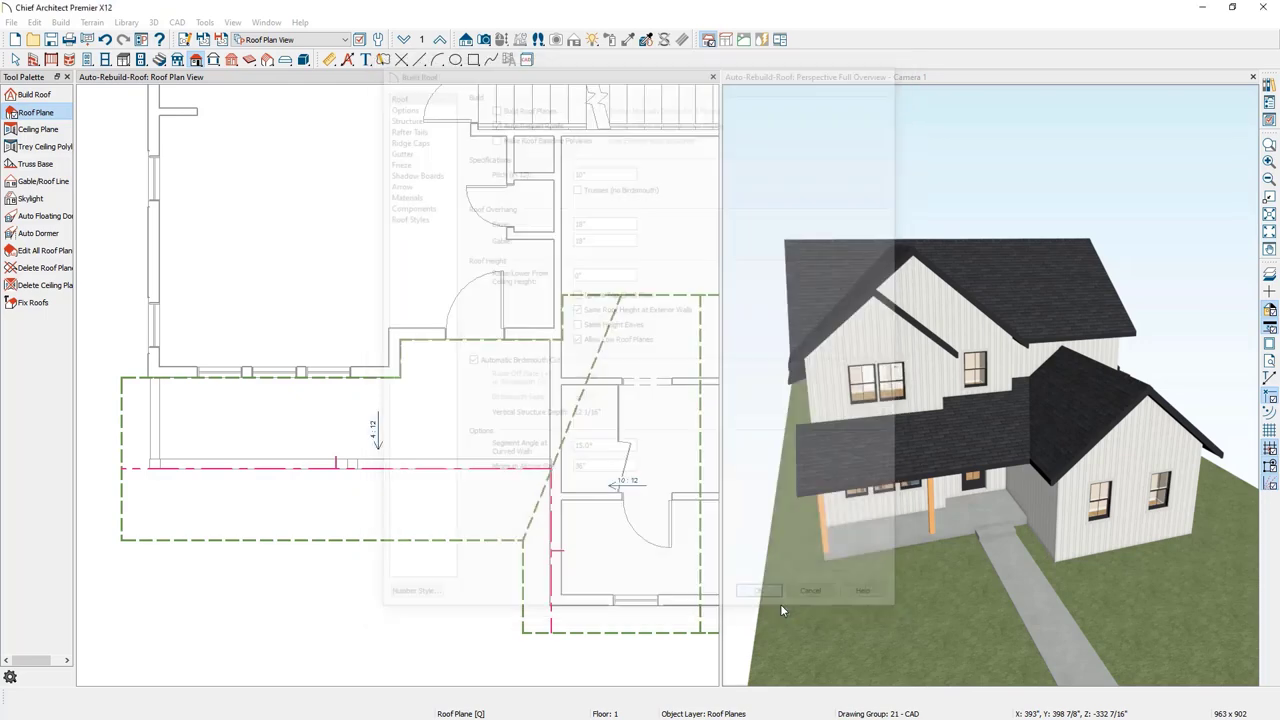
- Lower the front porch room's absolute ceiling elevation by 9 inches in its structure settings
{"action": "left_click", "coordinate": [15, 59]}
{"action": "left_click", "coordinate": [446, 403]}
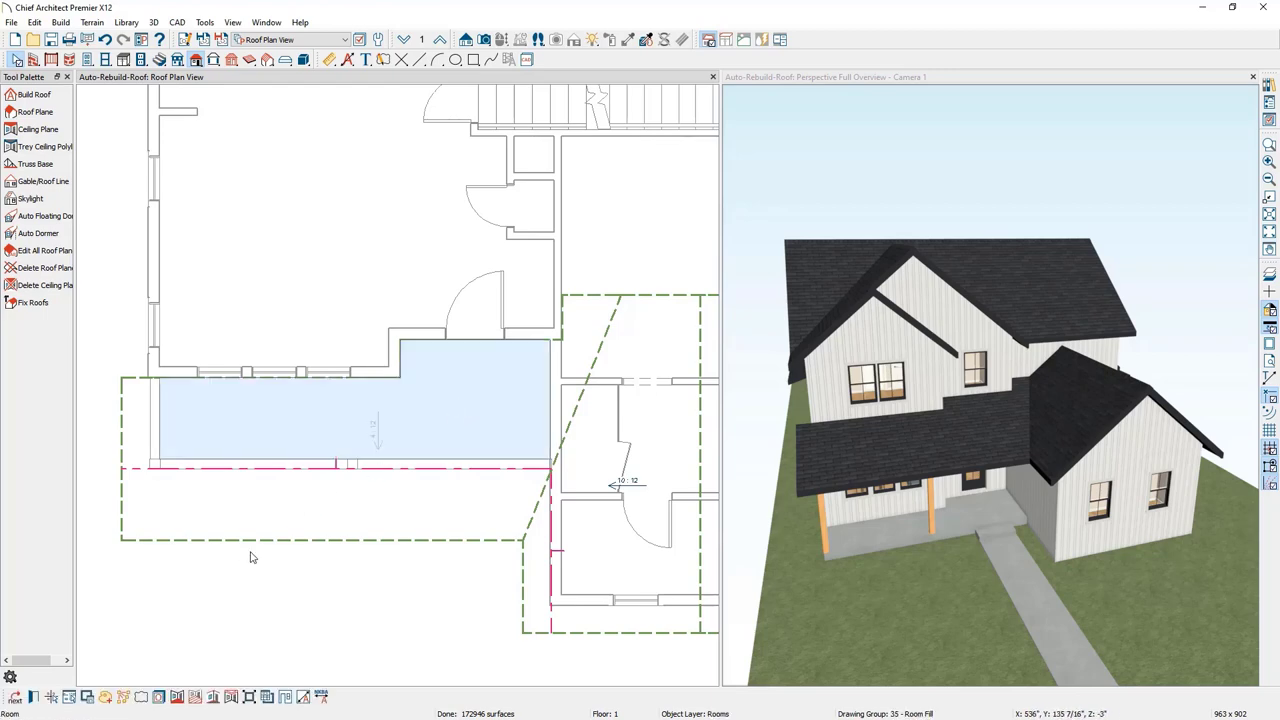
{"action": "left_click", "coordinate": [35, 697]}
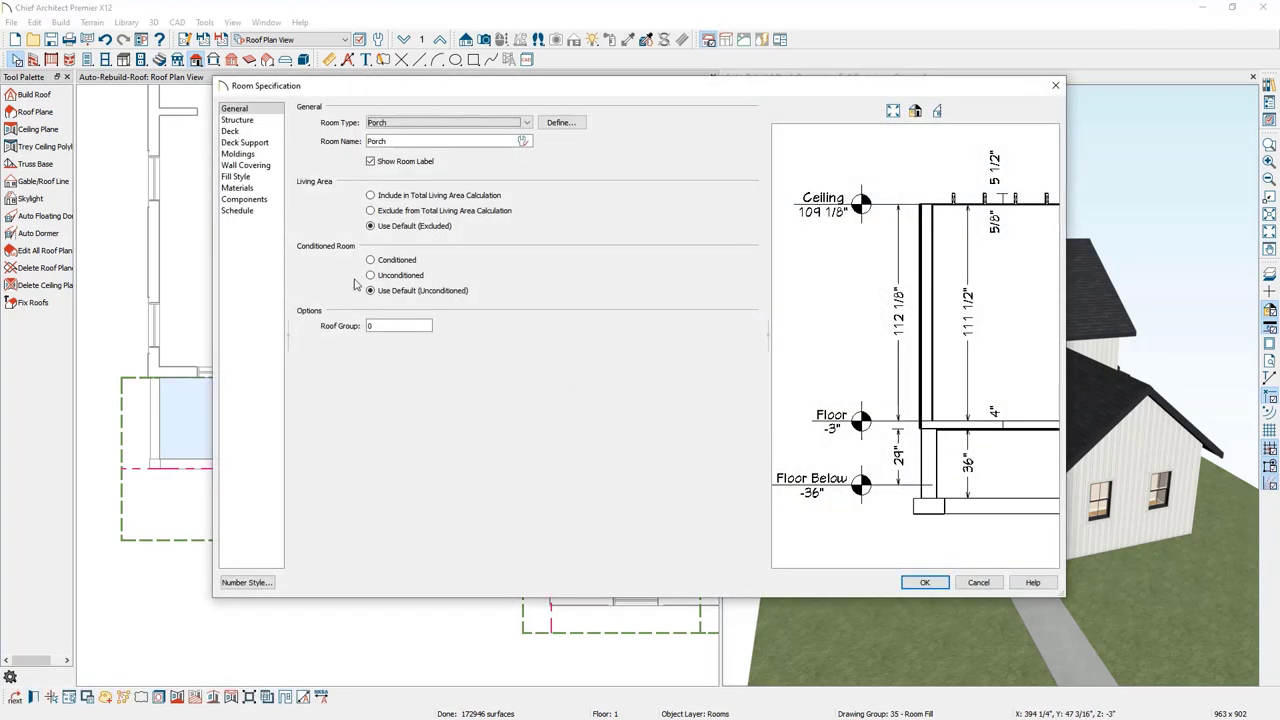
{"action": "left_click", "coordinate": [255, 120]}
{"action": "left_click", "coordinate": [417, 139]}
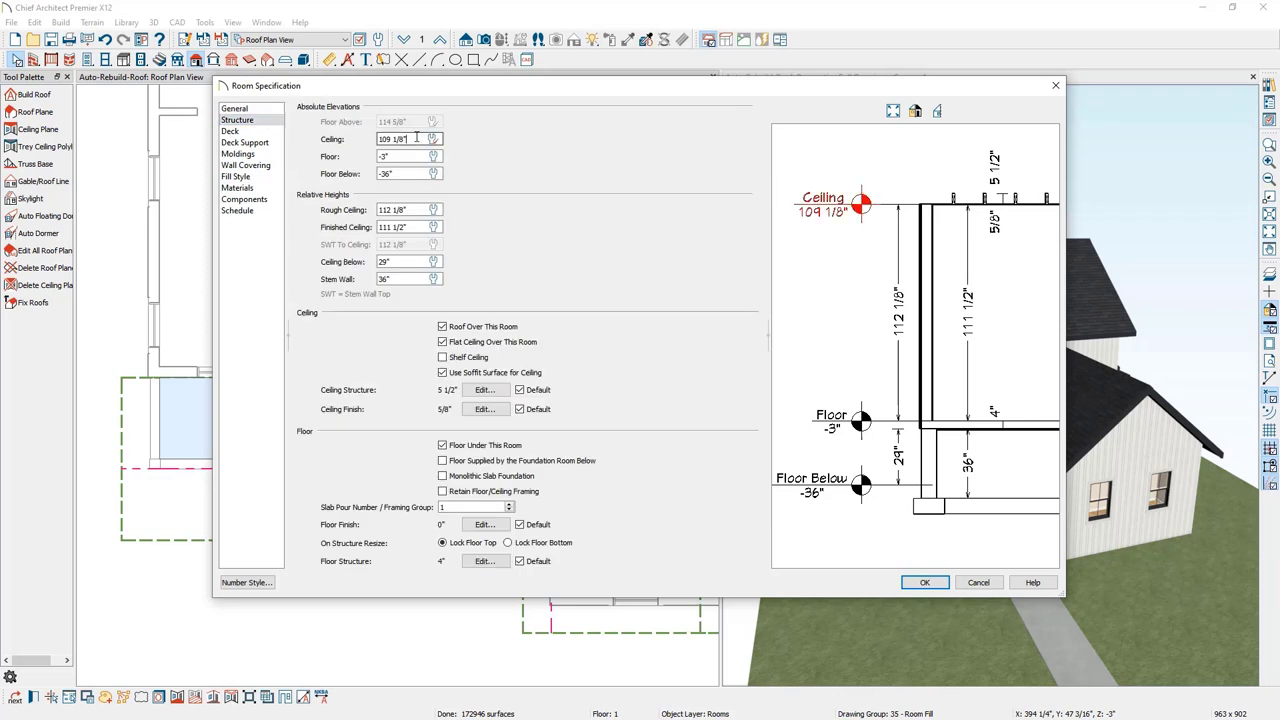
{"action": "type", "text": "-9"}
{"action": "key", "text": "Tab"}
{"action": "left_click", "coordinate": [920, 586]}
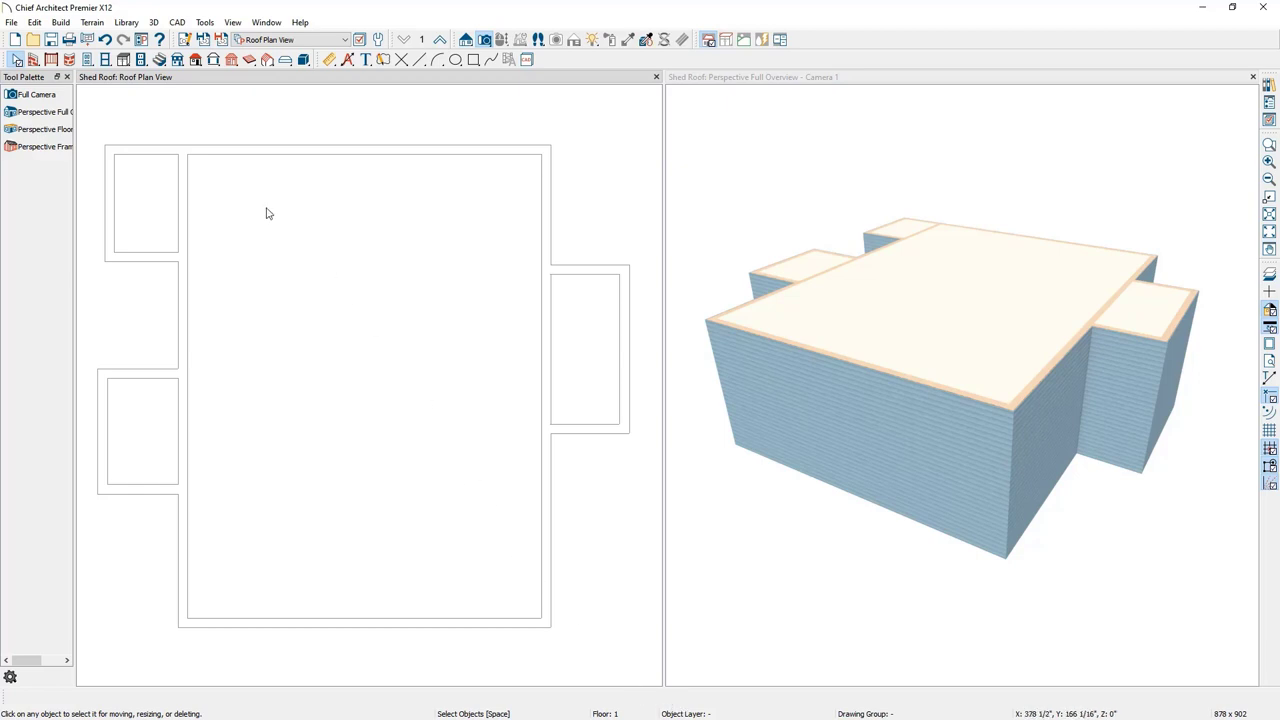
- Build an automatically rebuilding roof over the Shed Roof plan with a pitch of 2 in 12
{"action": "left_click", "coordinate": [60, 22]}
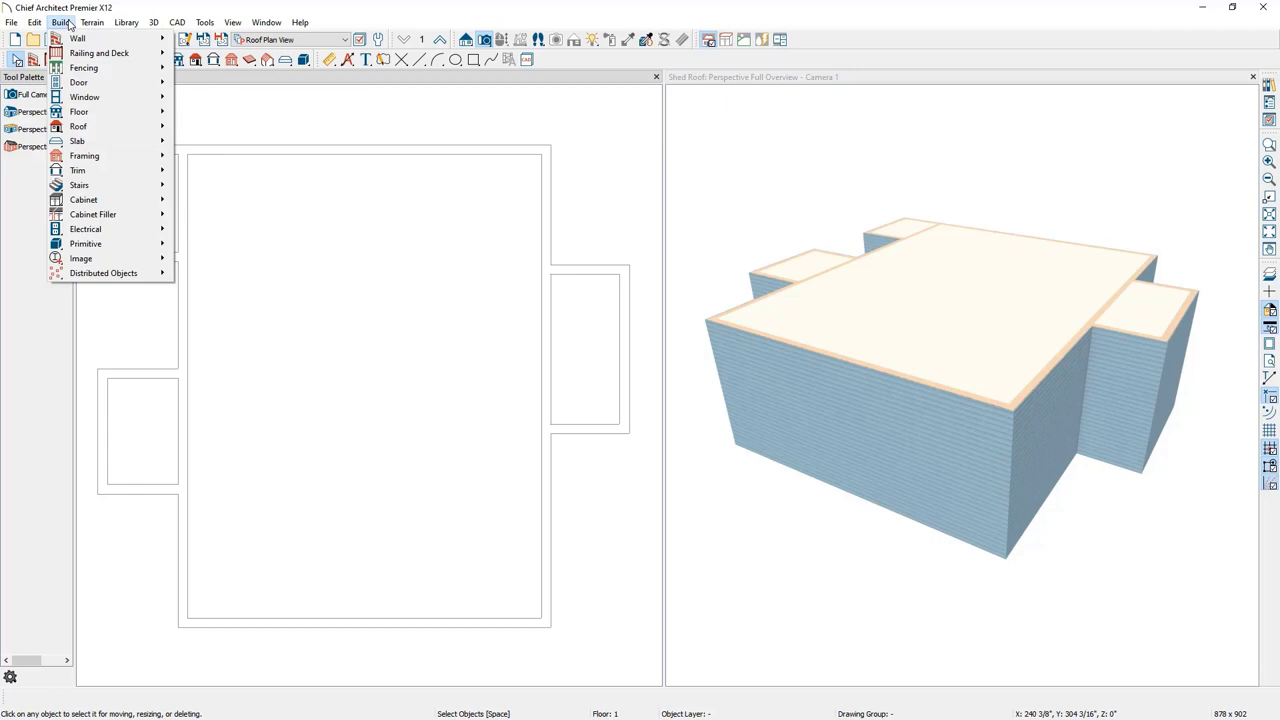
{"action": "mouse_move", "coordinate": [103, 133]}
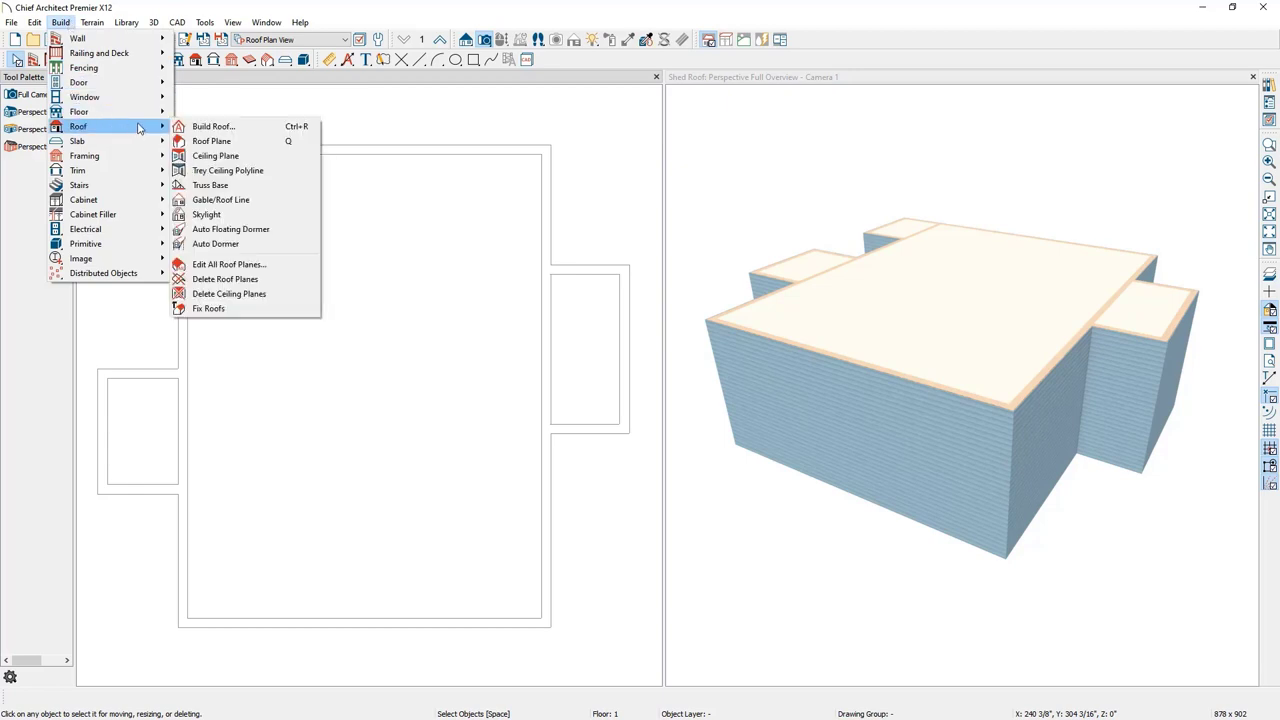
{"action": "left_click", "coordinate": [246, 130]}
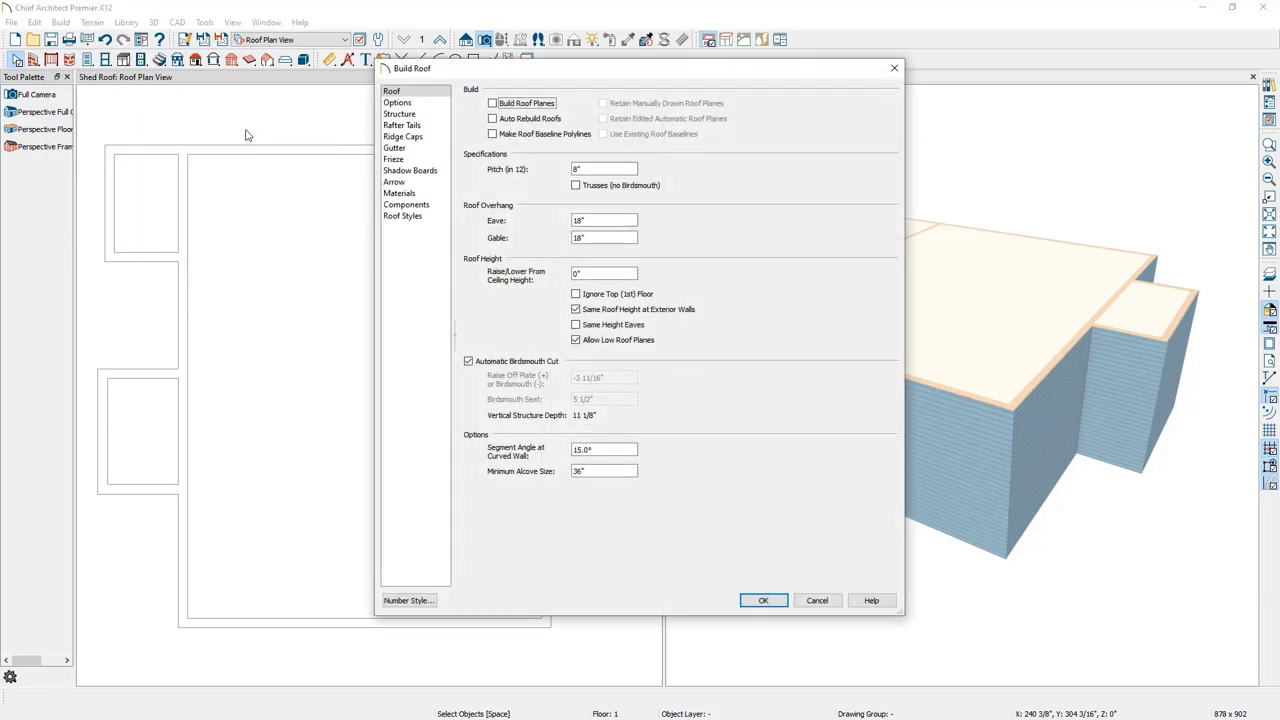
{"action": "left_click", "coordinate": [514, 120]}
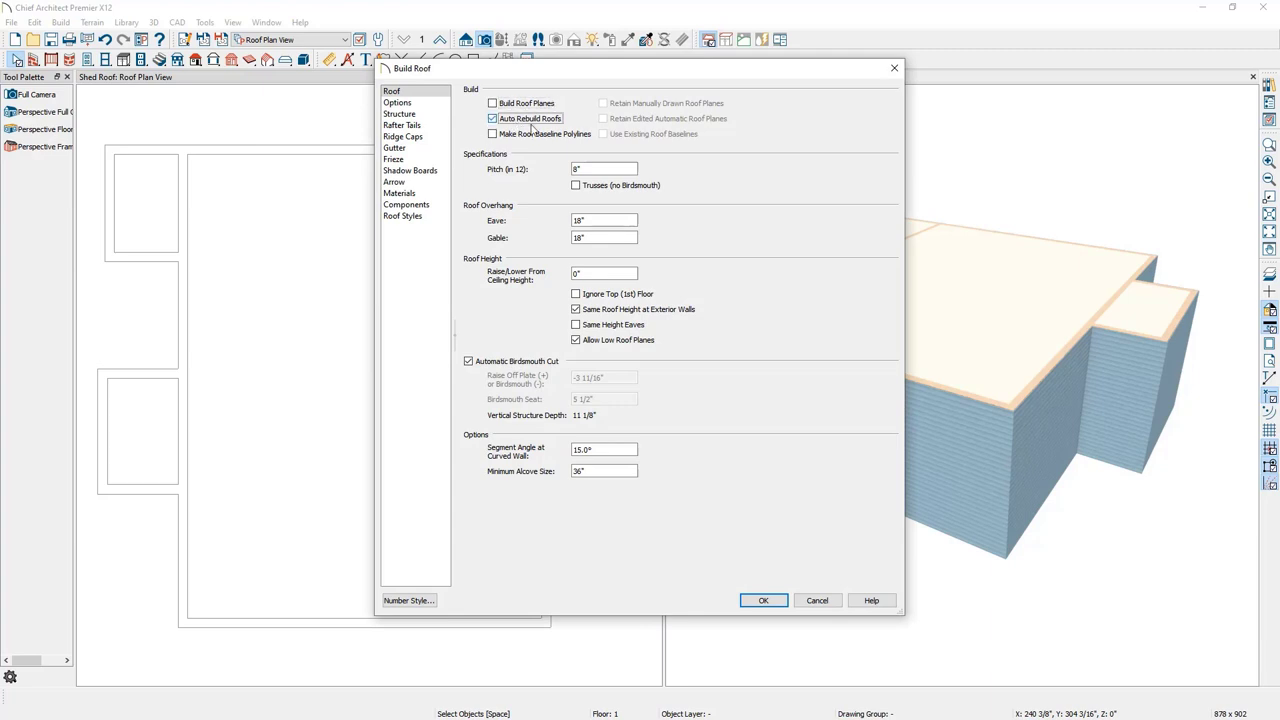
{"action": "left_click", "coordinate": [606, 171]}
{"action": "type", "text": "2"}
{"action": "left_click", "coordinate": [768, 601]}
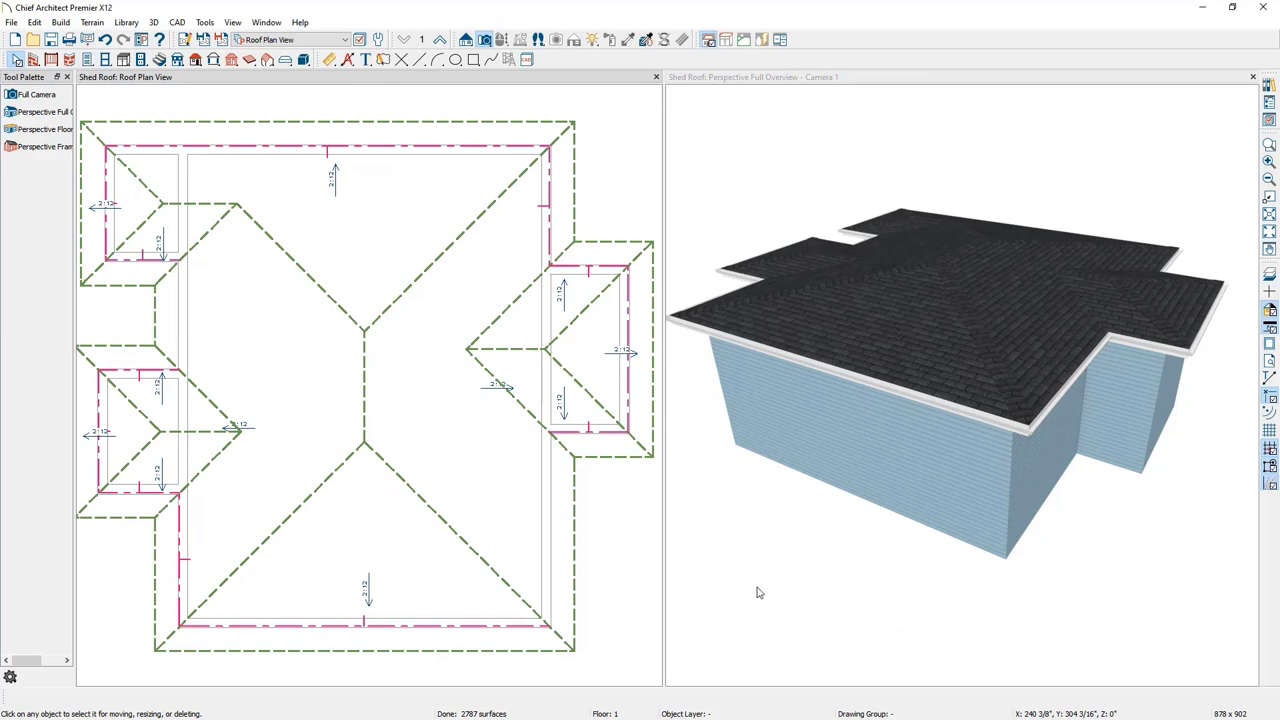
- Make the lower end wall a gable, and break the opposite end wall at the bump-out to gable its main segment
{"action": "left_click", "coordinate": [400, 627]}
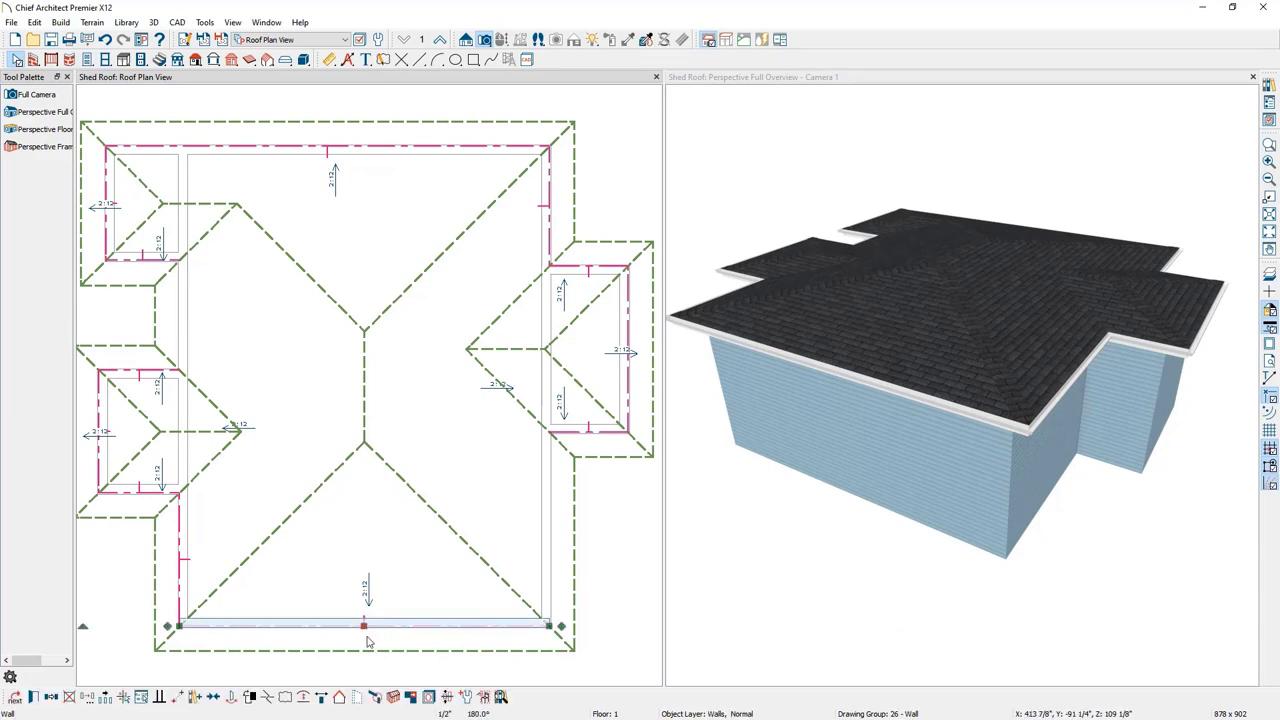
{"action": "left_click", "coordinate": [340, 698]}
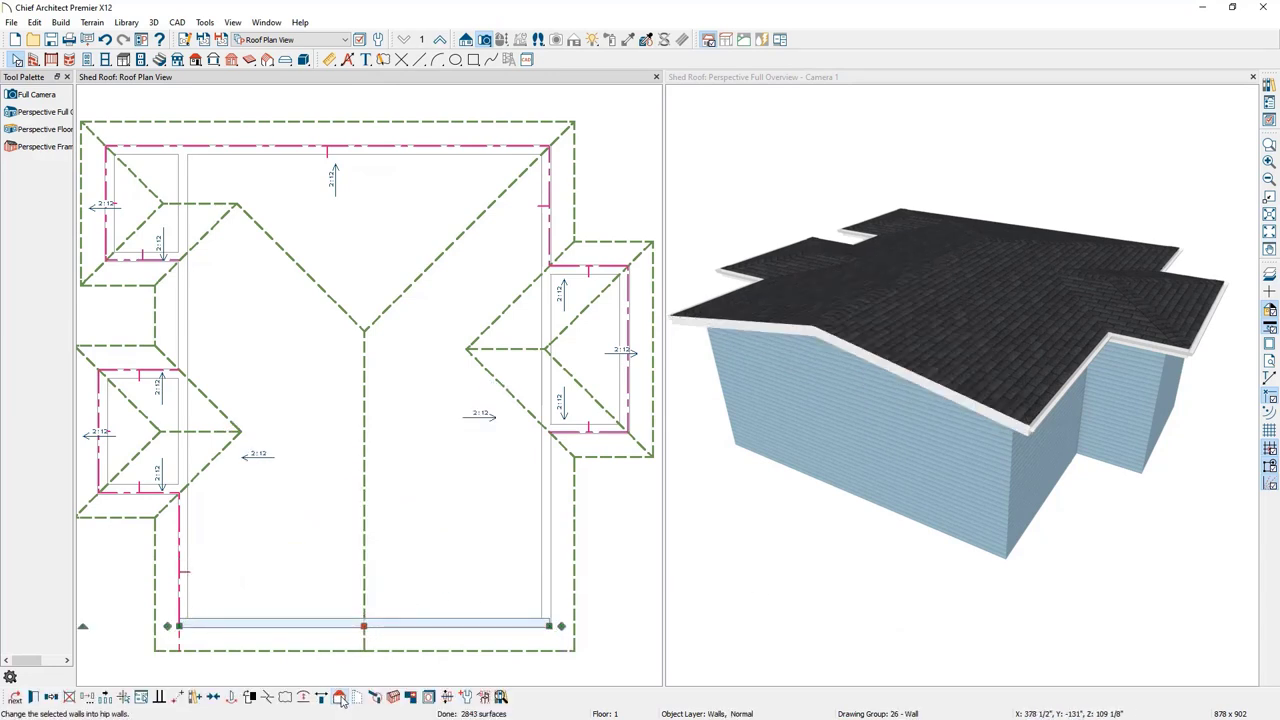
{"action": "left_click", "coordinate": [390, 152]}
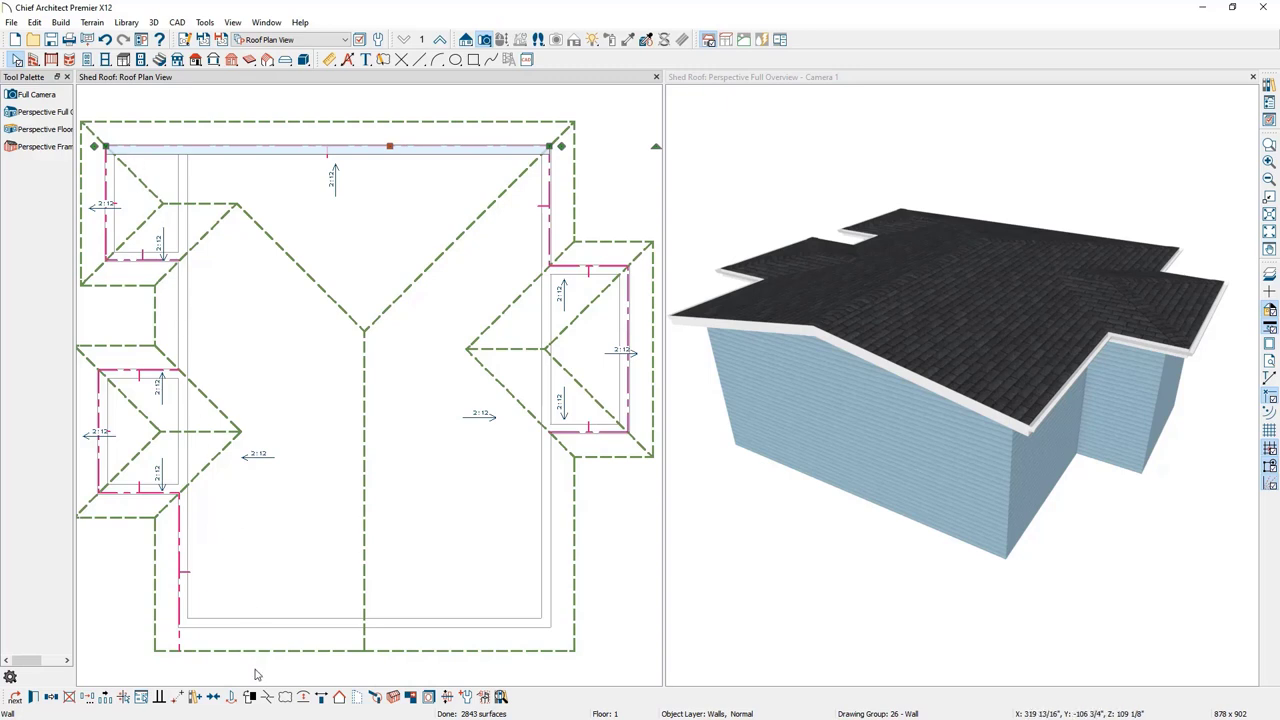
{"action": "left_click", "coordinate": [267, 699]}
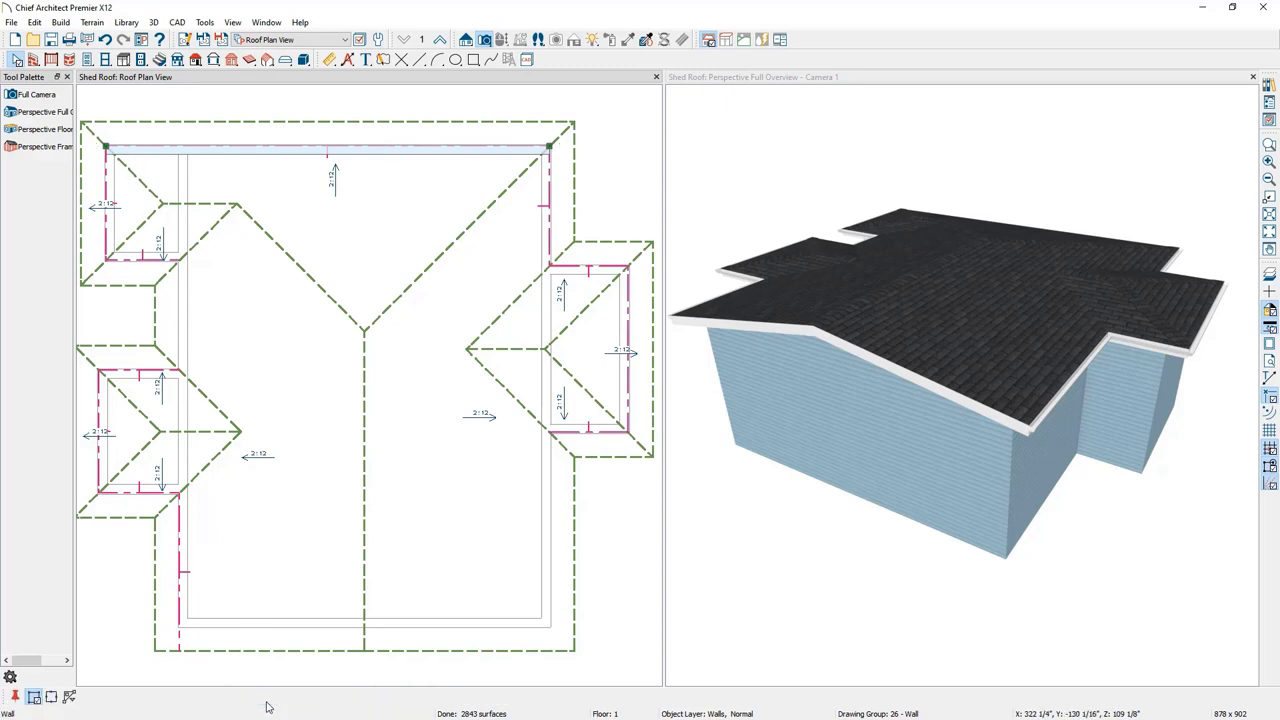
{"action": "left_click", "coordinate": [181, 157]}
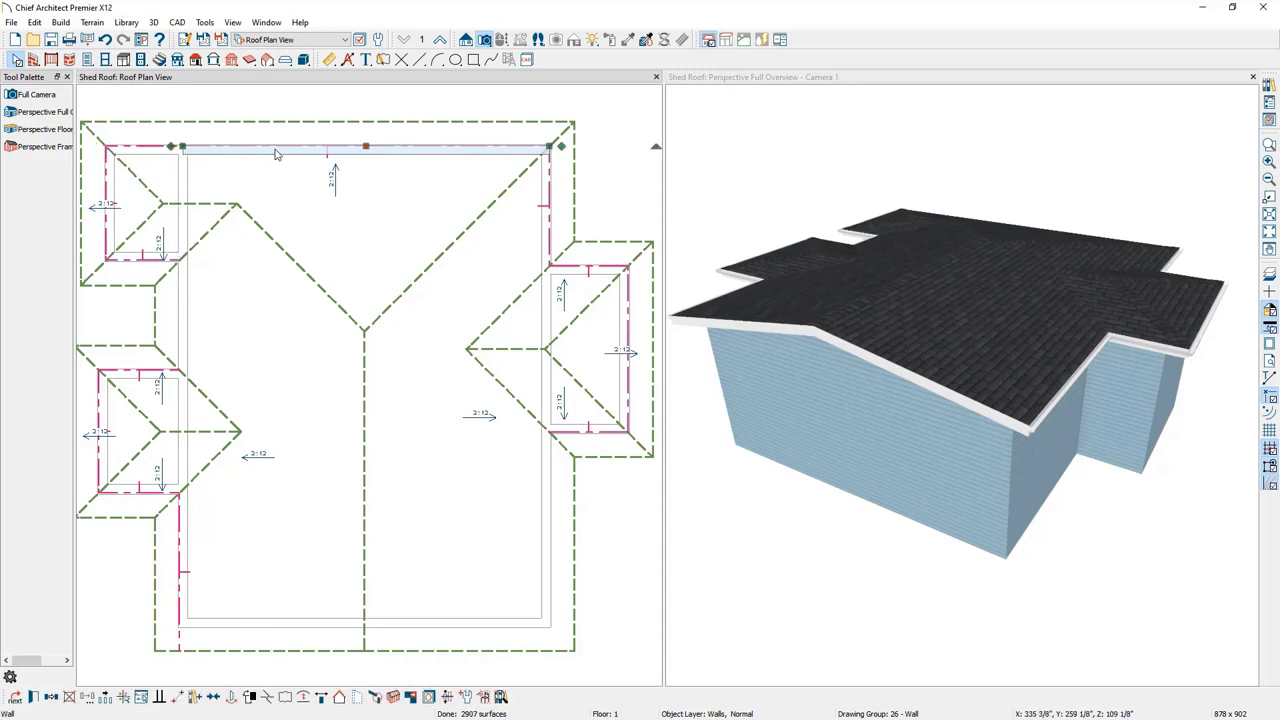
{"action": "left_click", "coordinate": [339, 698]}
{"action": "scroll", "coordinate": [415, 487], "scroll_direction": "down", "scroll_amount": 1}
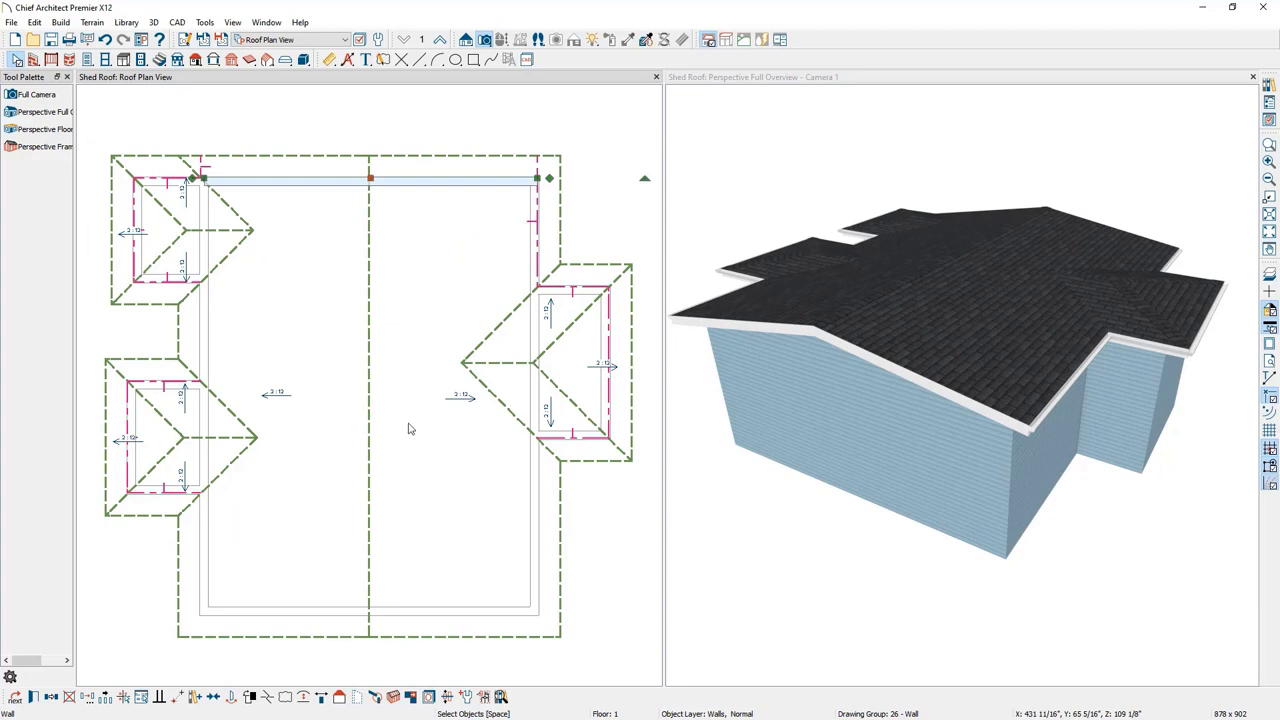
- Set the main building's long right-hand wall to High Shed/Gable Wall in its roof options
{"action": "left_click", "coordinate": [533, 490]}
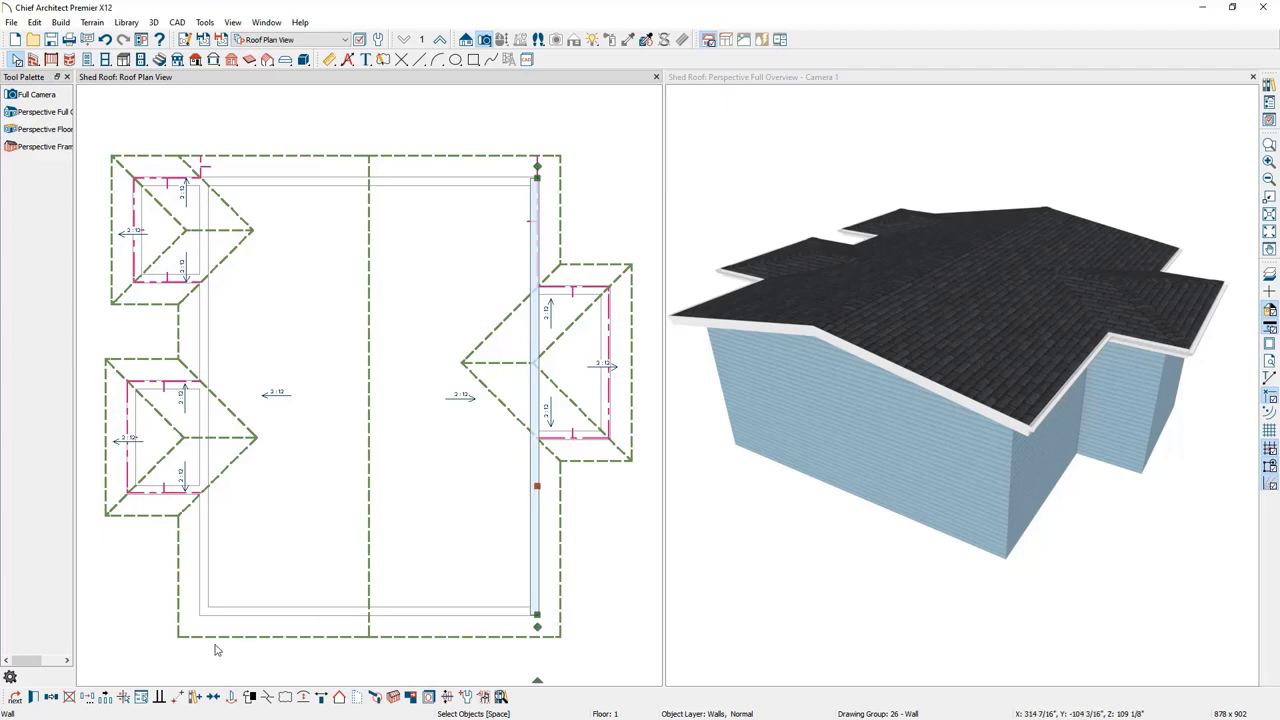
{"action": "left_click", "coordinate": [33, 697]}
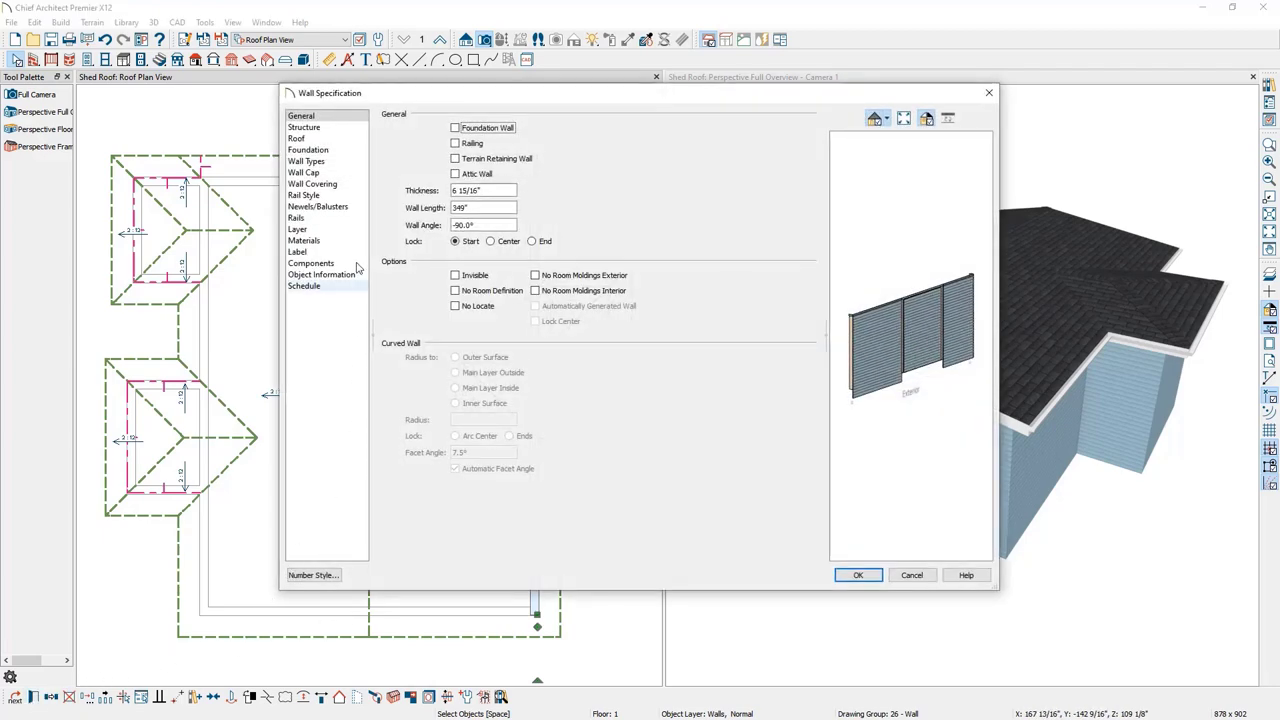
{"action": "left_click", "coordinate": [300, 138]}
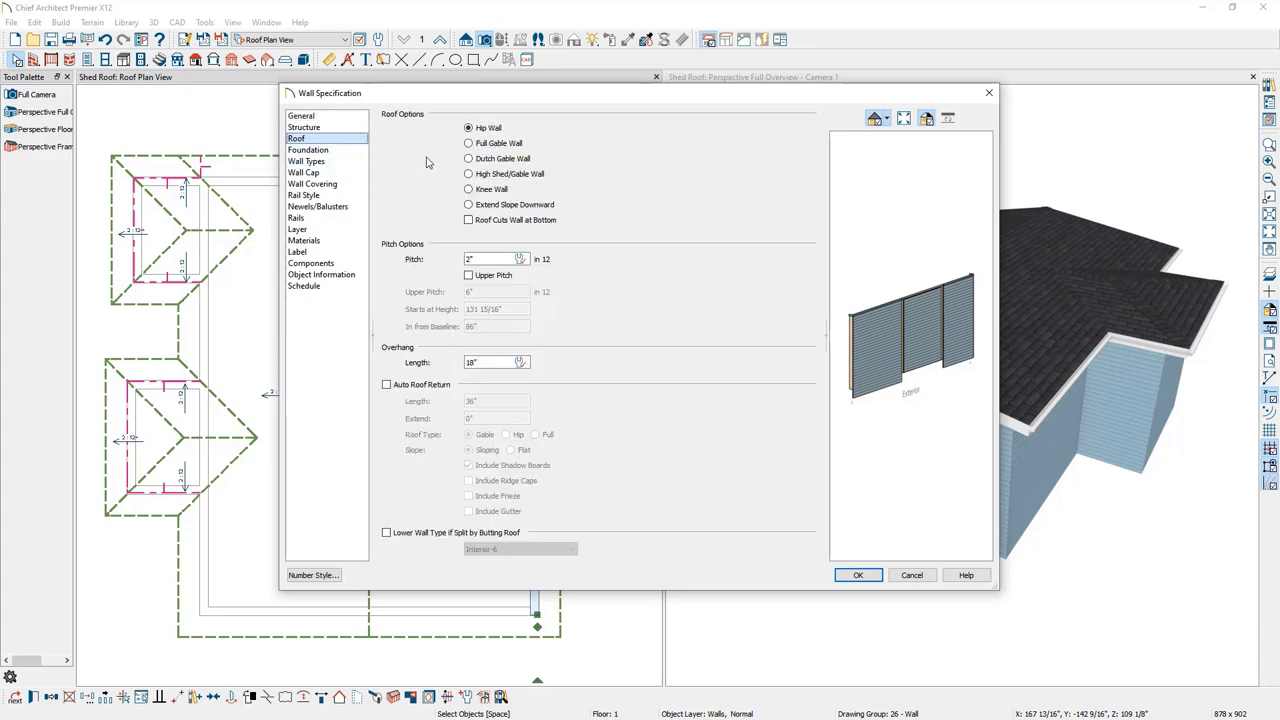
{"action": "left_click", "coordinate": [504, 176]}
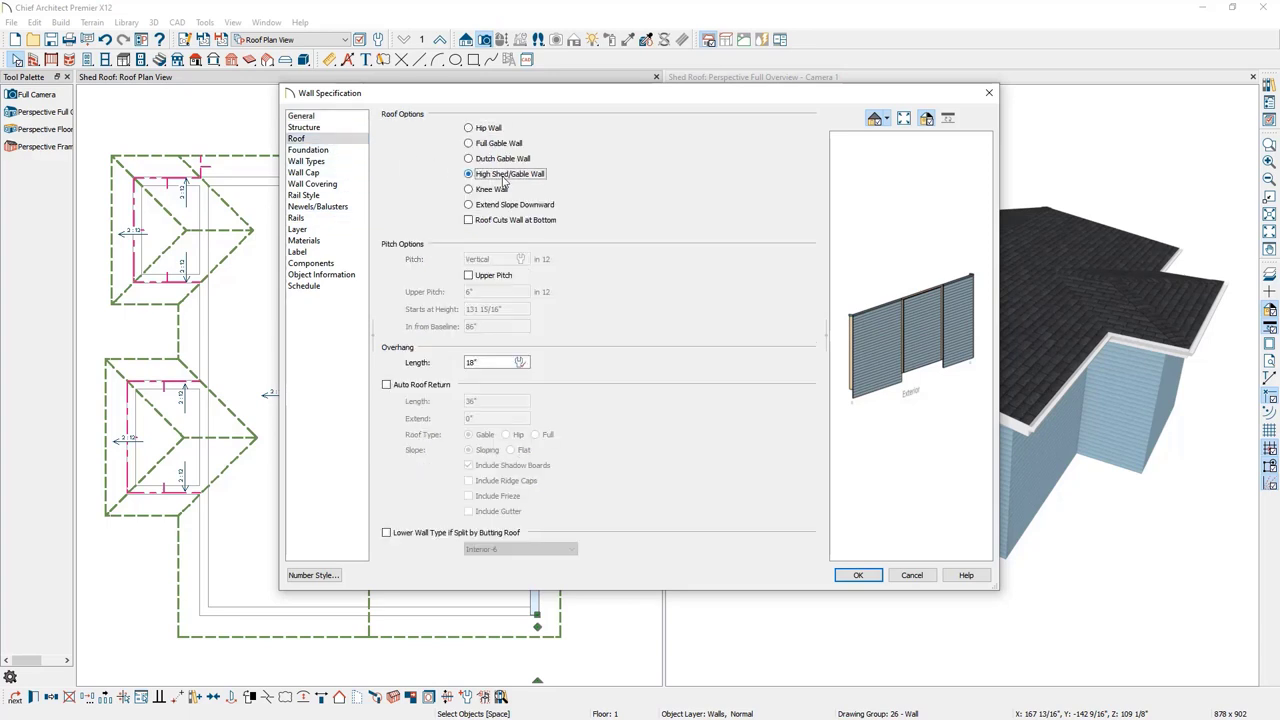
{"action": "left_click", "coordinate": [857, 575]}
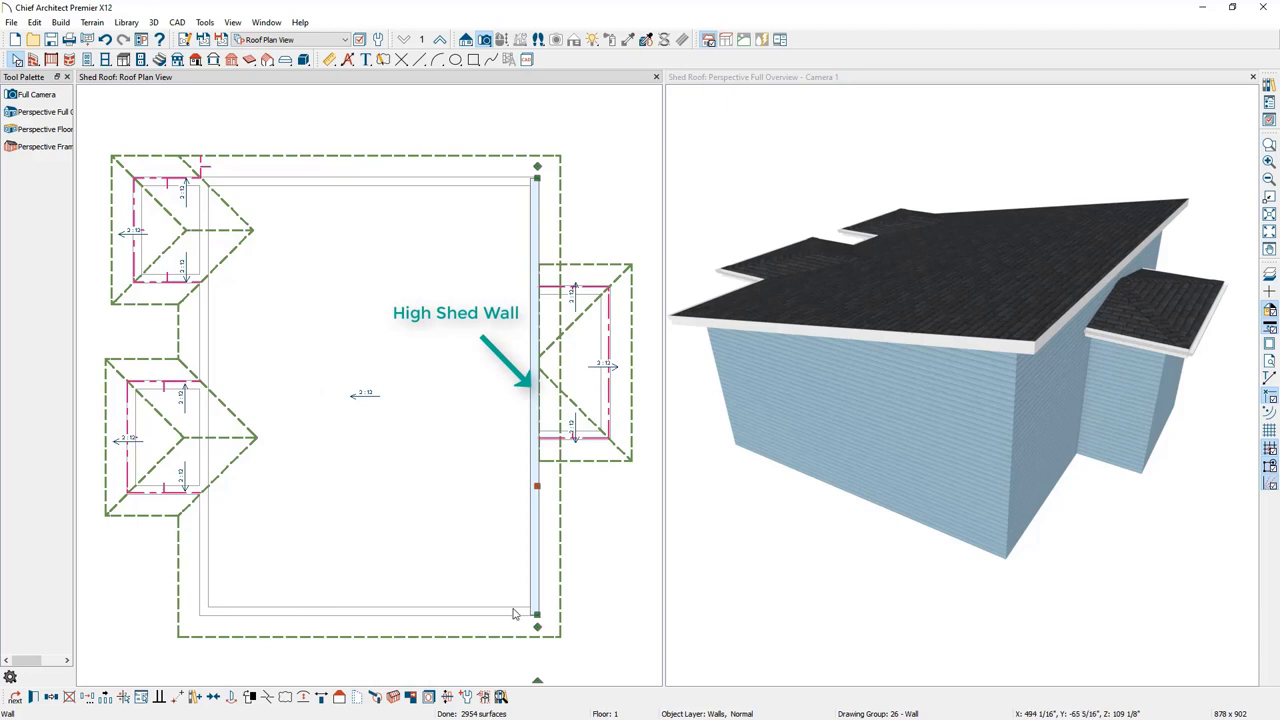
{"action": "left_click", "coordinate": [591, 656]}
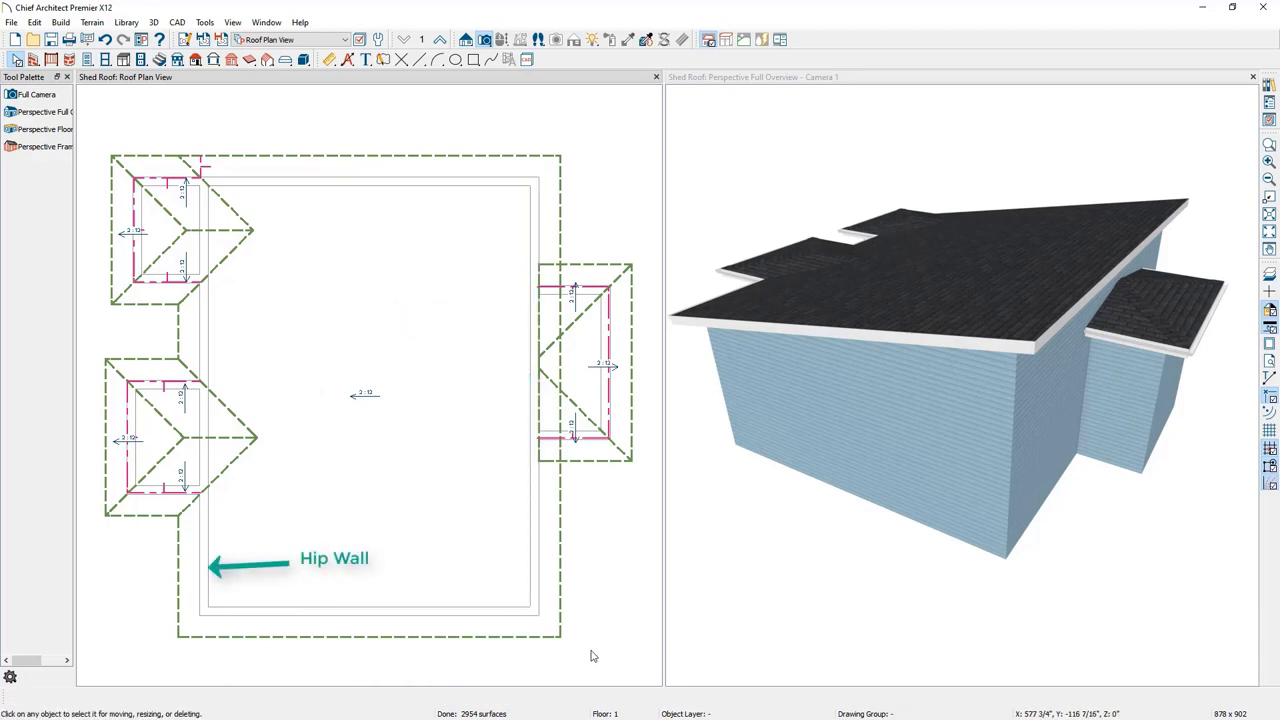
- Change both side walls of the bump-out along the high shed wall to gable walls
{"action": "left_click_drag", "start_coordinate": [1120, 540], "coordinate": [988, 560]}
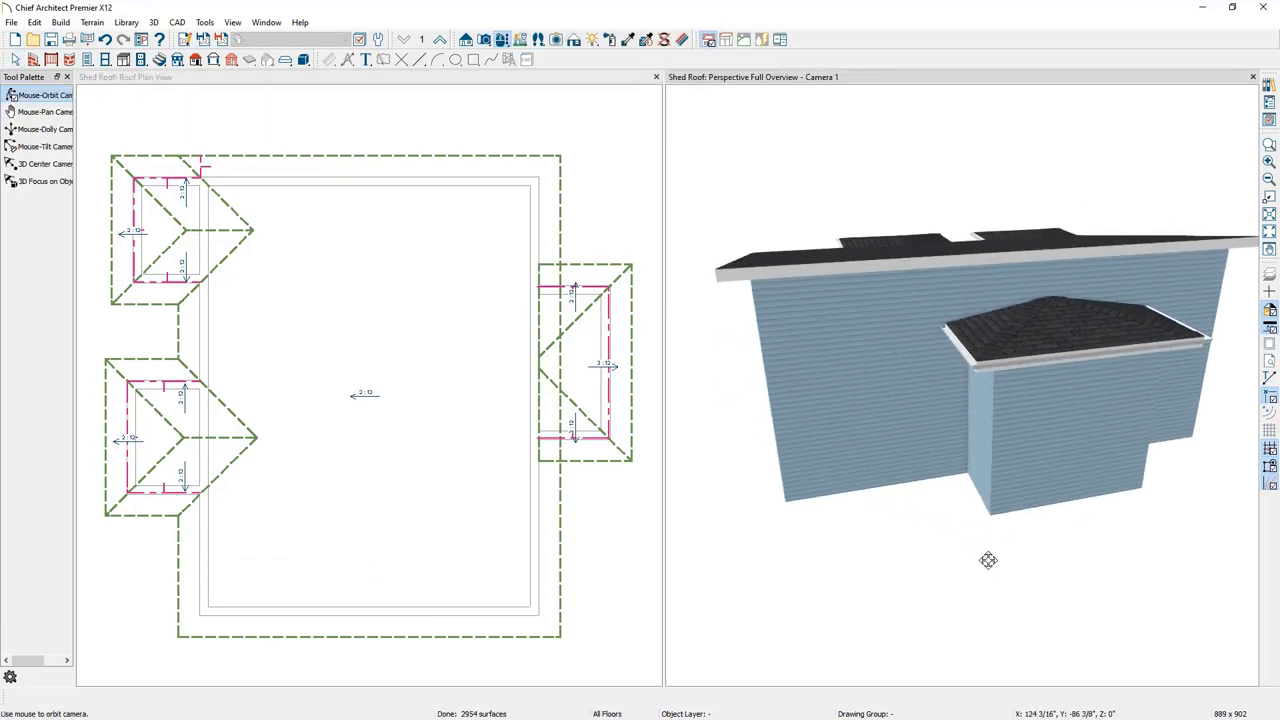
{"action": "left_click", "coordinate": [593, 441]}
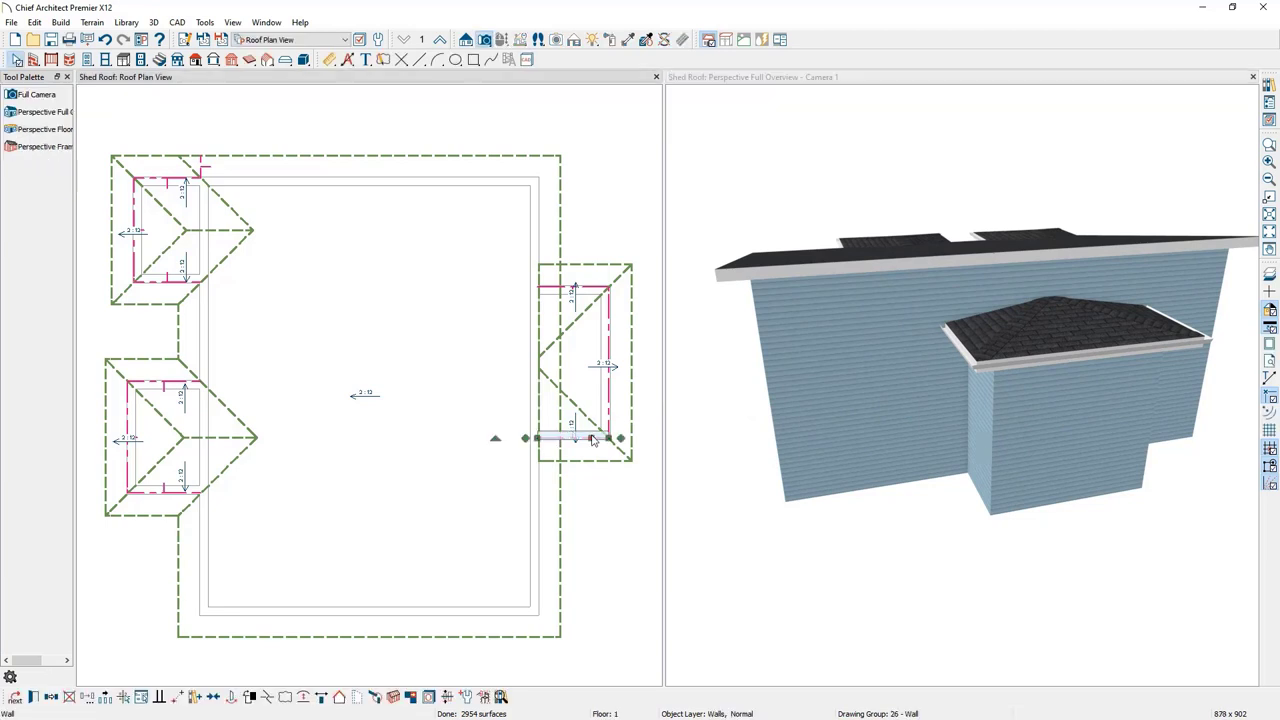
{"action": "left_click", "coordinate": [586, 291], "text": "shift"}
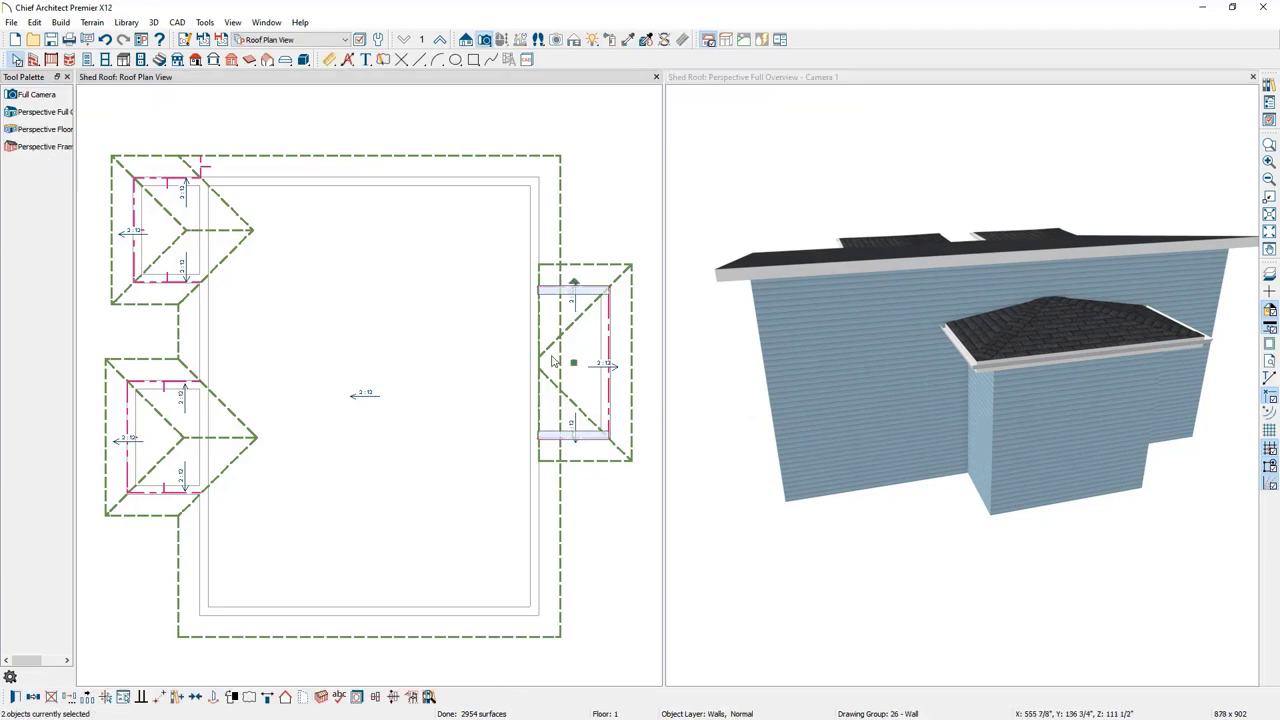
{"action": "left_click", "coordinate": [287, 698]}
{"action": "left_click", "coordinate": [841, 625]}
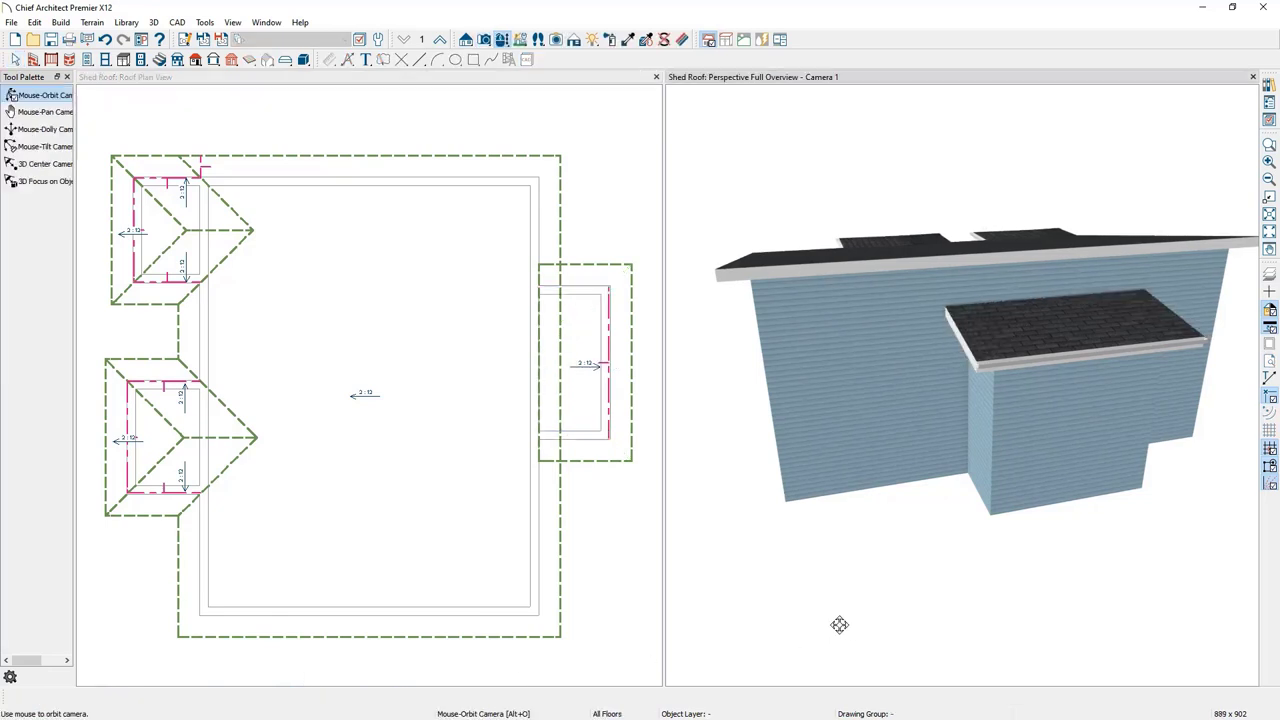
- Change both side walls of the lower bump-out on the low side to gables and check the separate roof planes
{"action": "left_click_drag", "start_coordinate": [839, 625], "coordinate": [897, 608]}
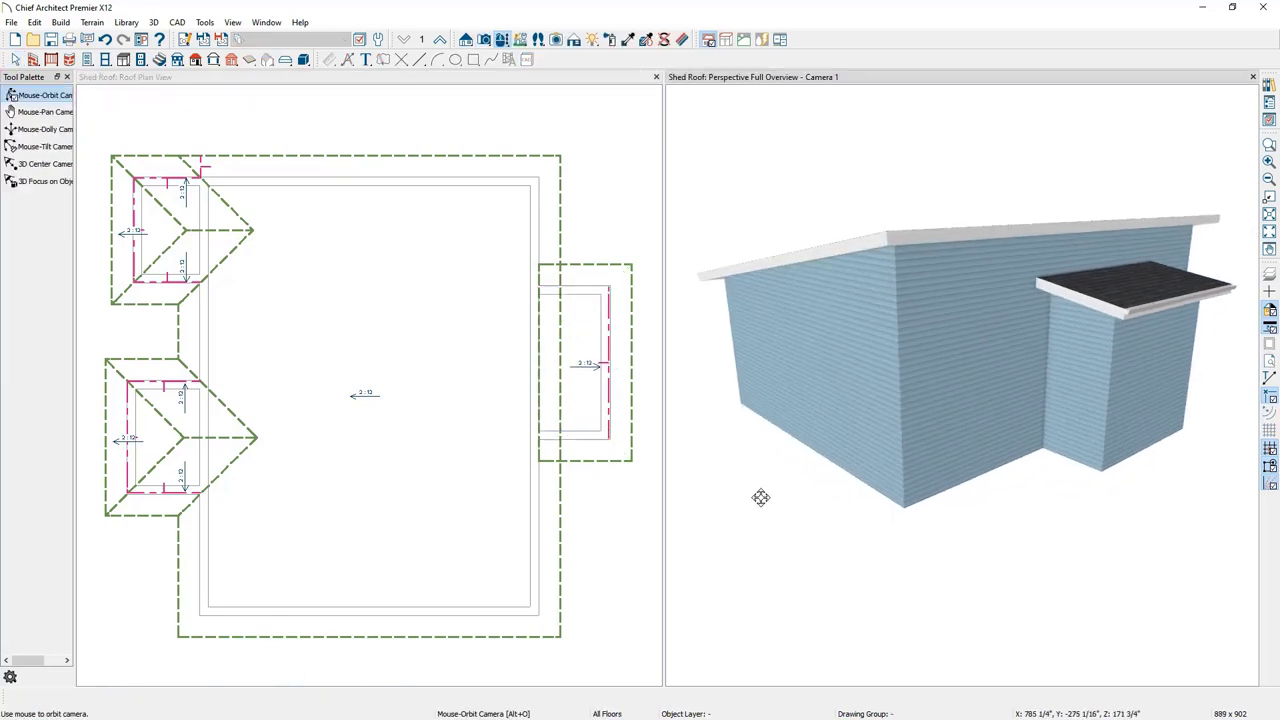
{"action": "left_click_drag", "start_coordinate": [761, 497], "coordinate": [1009, 526]}
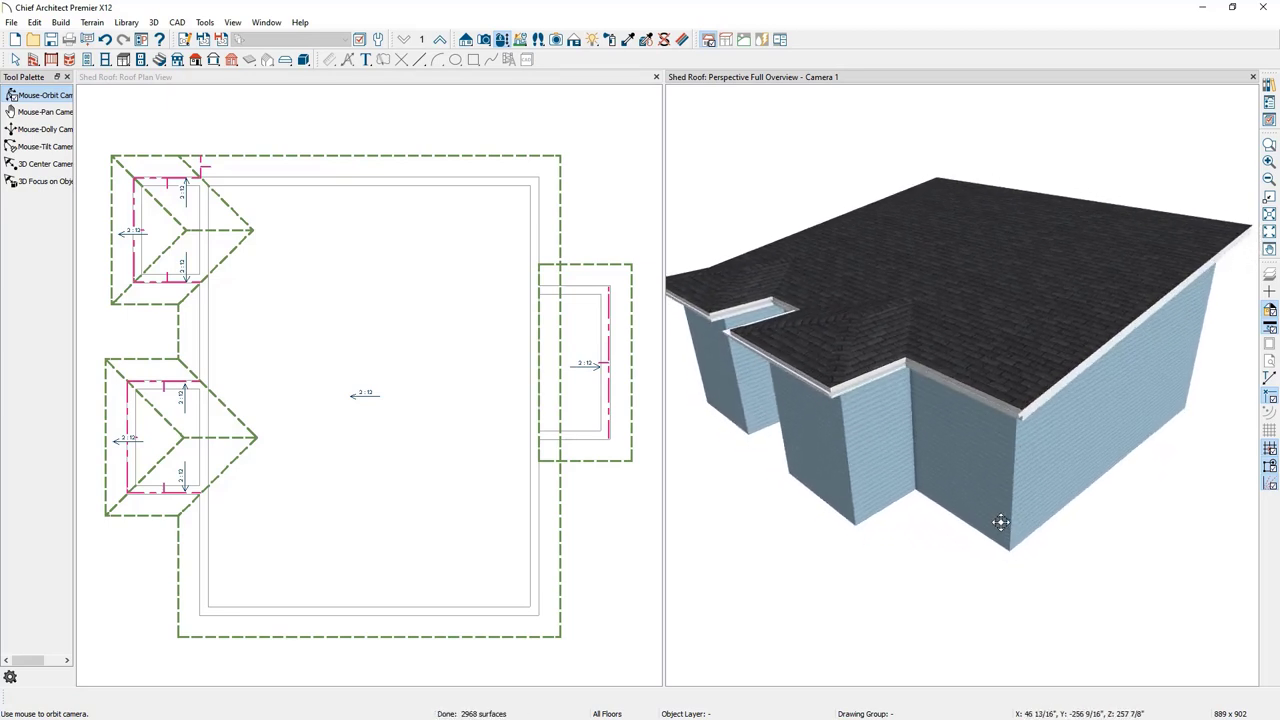
{"action": "left_click", "coordinate": [155, 497]}
{"action": "left_click", "coordinate": [160, 490]}
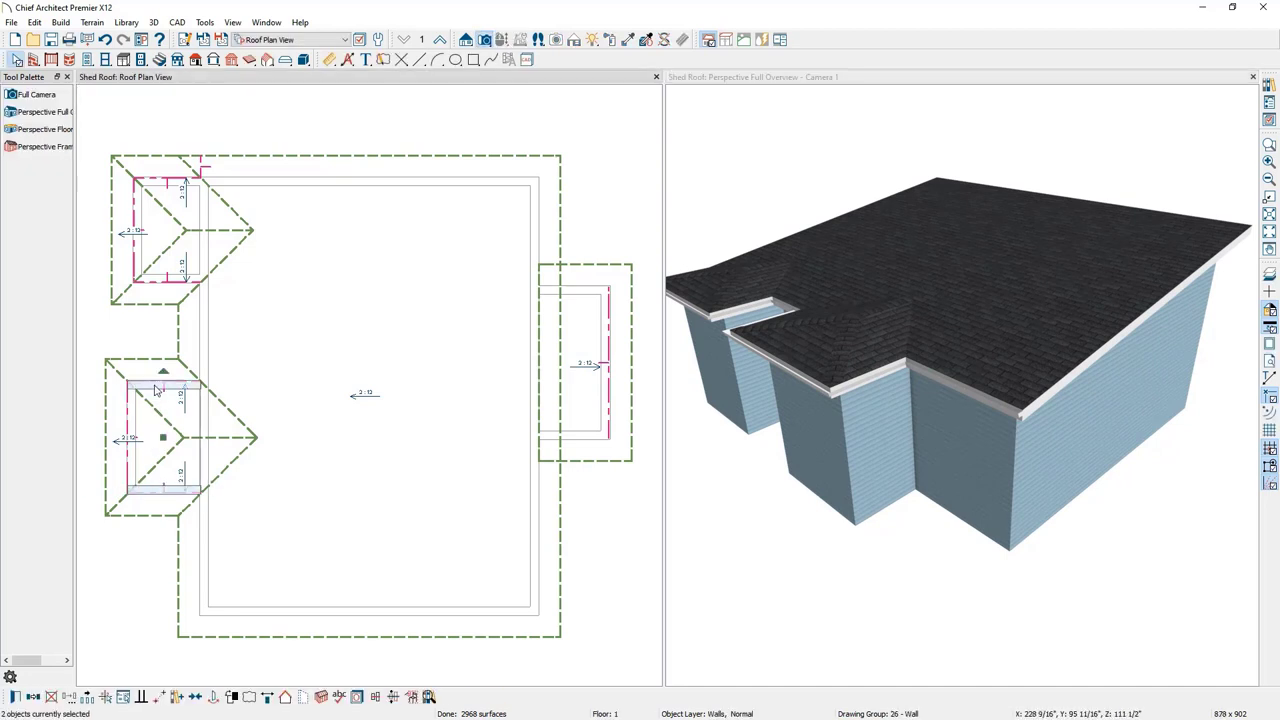
{"action": "left_click", "coordinate": [286, 697]}
{"action": "left_click", "coordinate": [873, 607]}
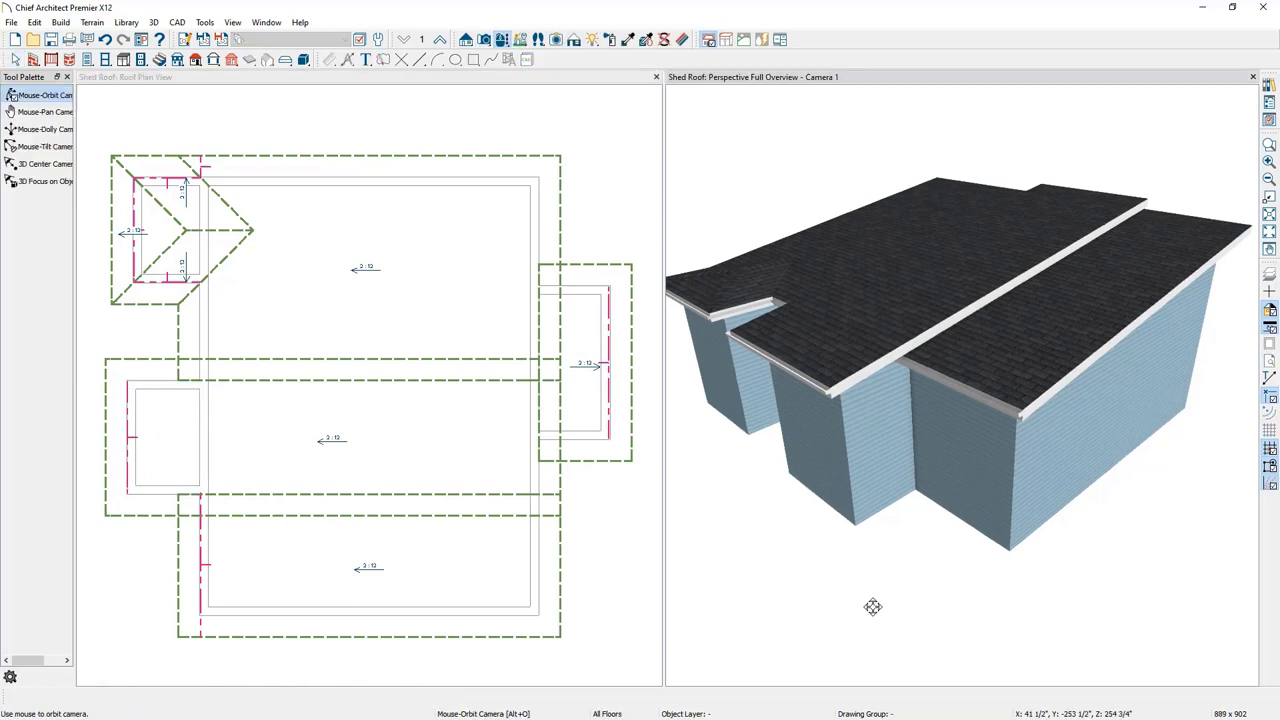
{"action": "left_click_drag", "start_coordinate": [873, 607], "coordinate": [847, 597]}
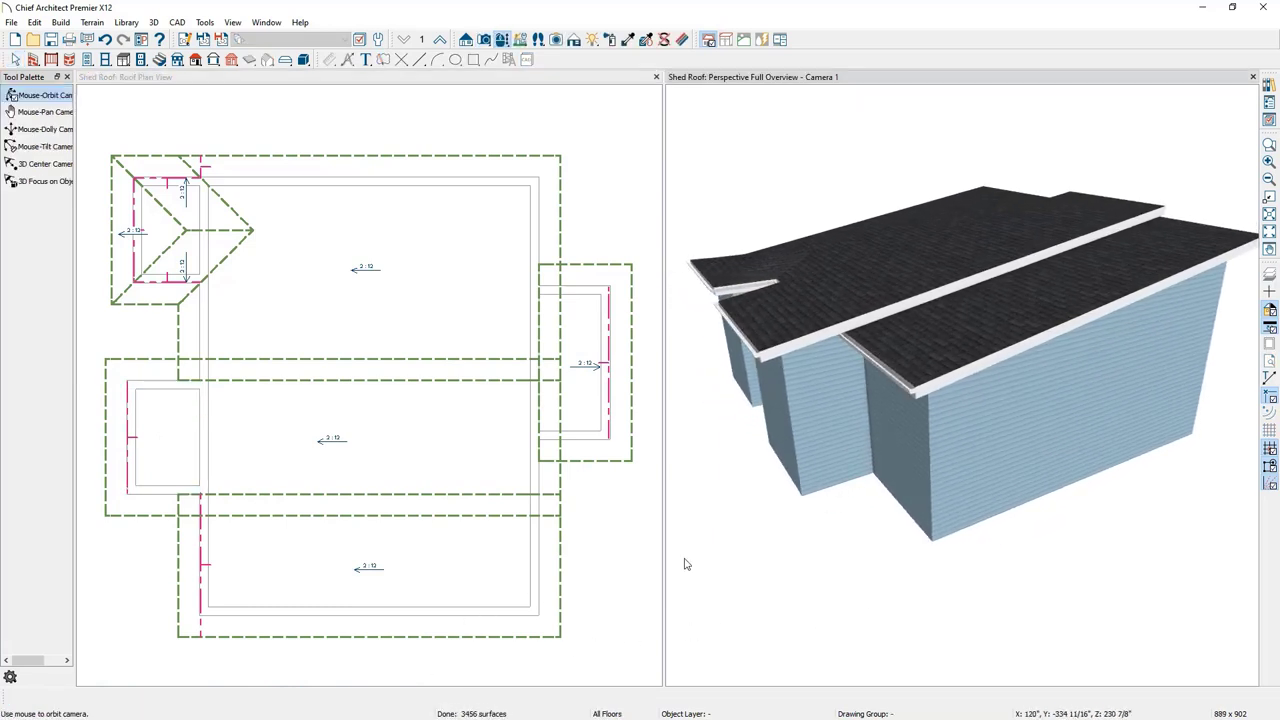
{"action": "left_click", "coordinate": [886, 294]}
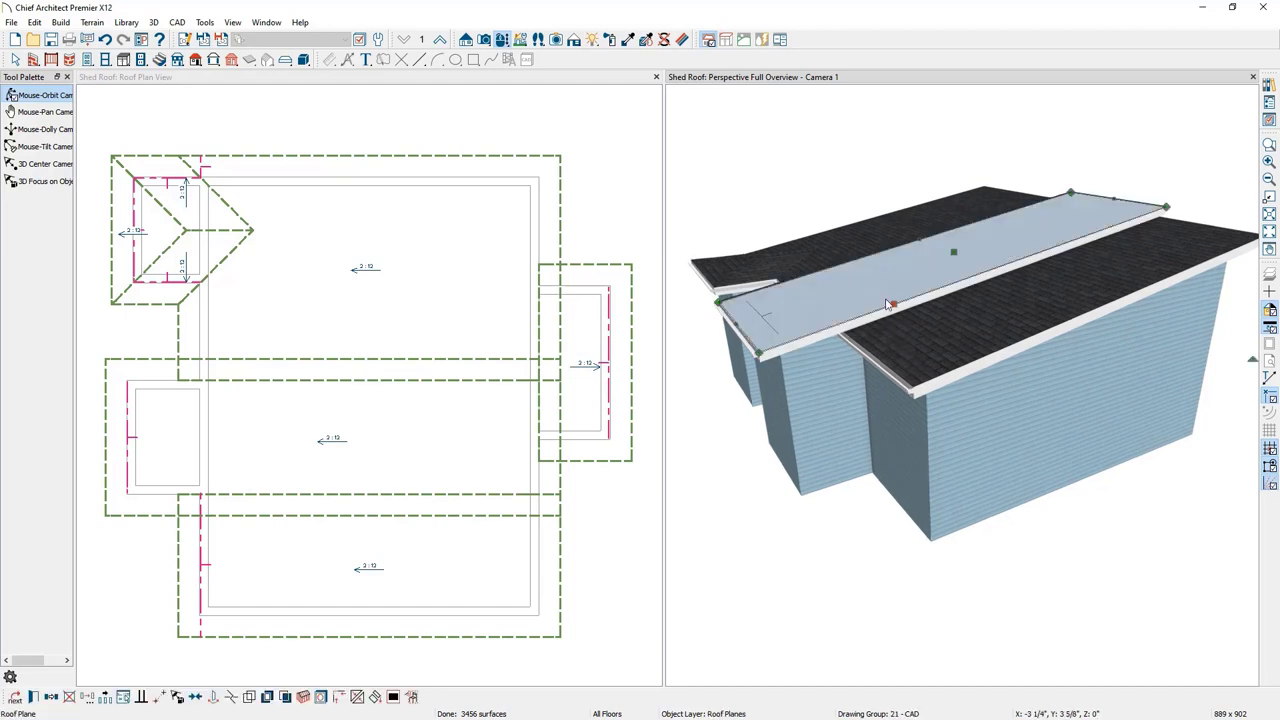
{"action": "left_click", "coordinate": [929, 337]}
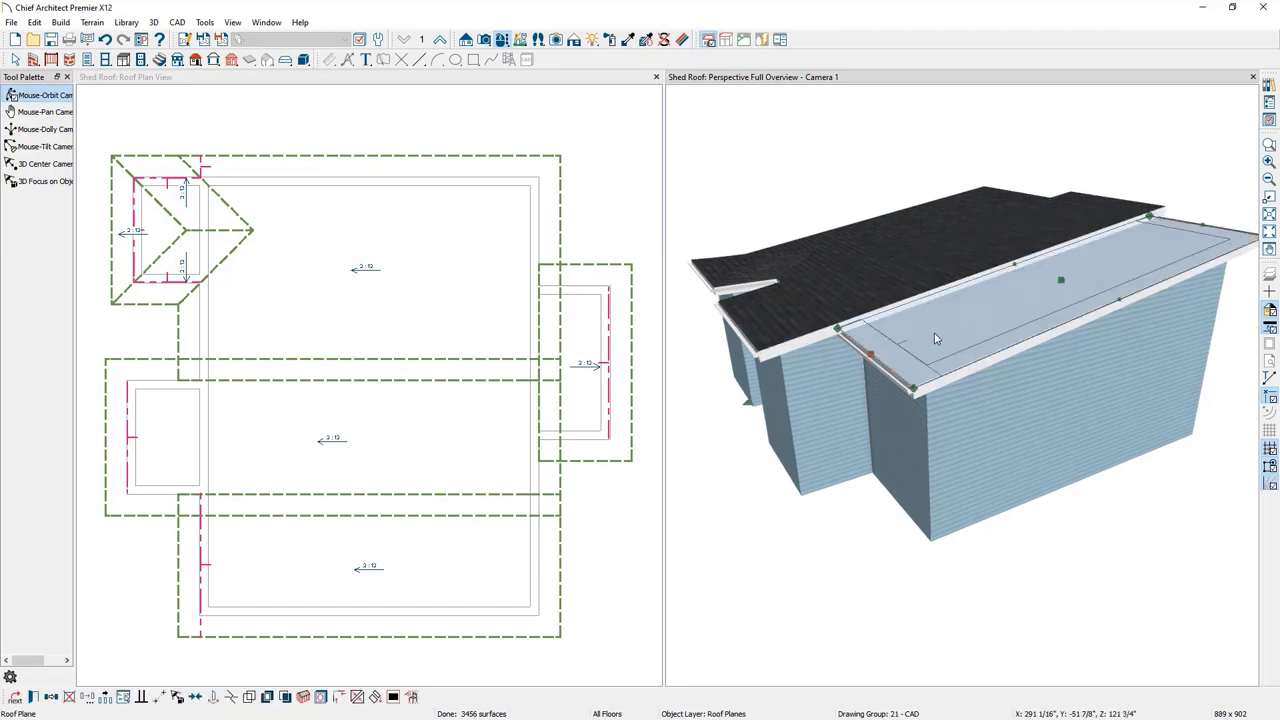
{"action": "left_click", "coordinate": [620, 540]}
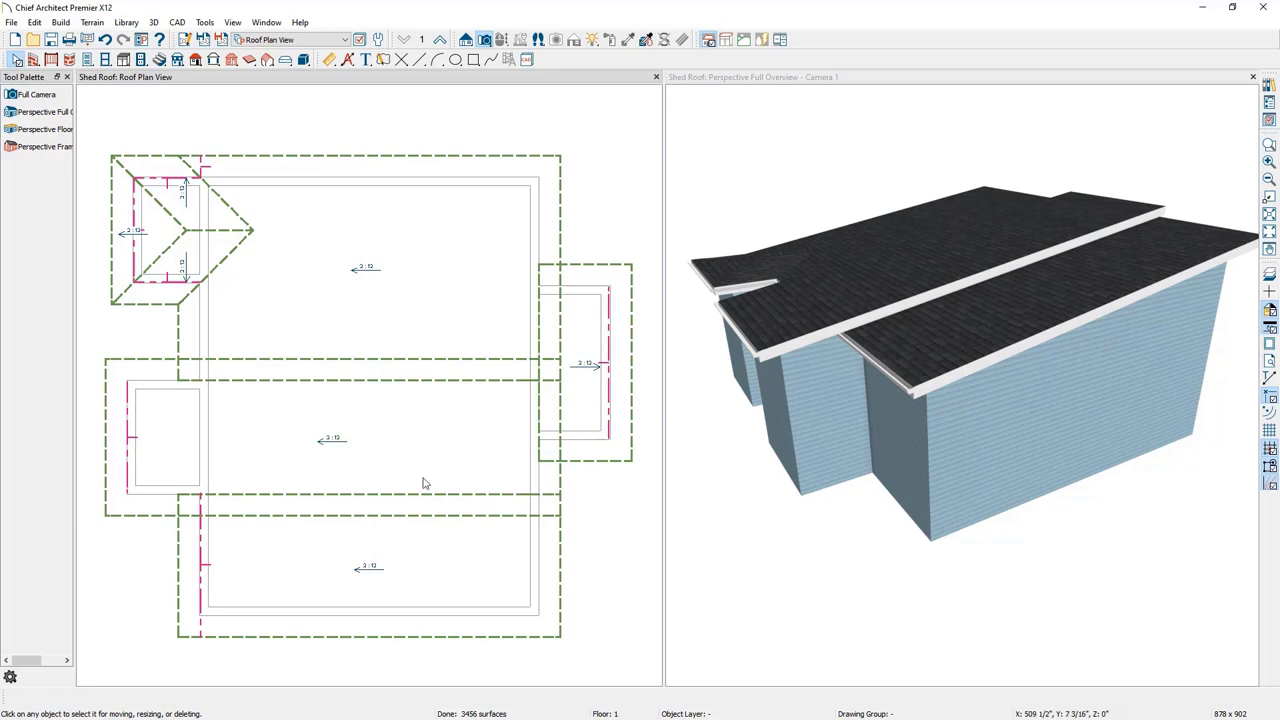
- Try a .5 in 12 pitch on the end wall of the lower low-side bump-out, and undo it
{"action": "left_click", "coordinate": [134, 455]}
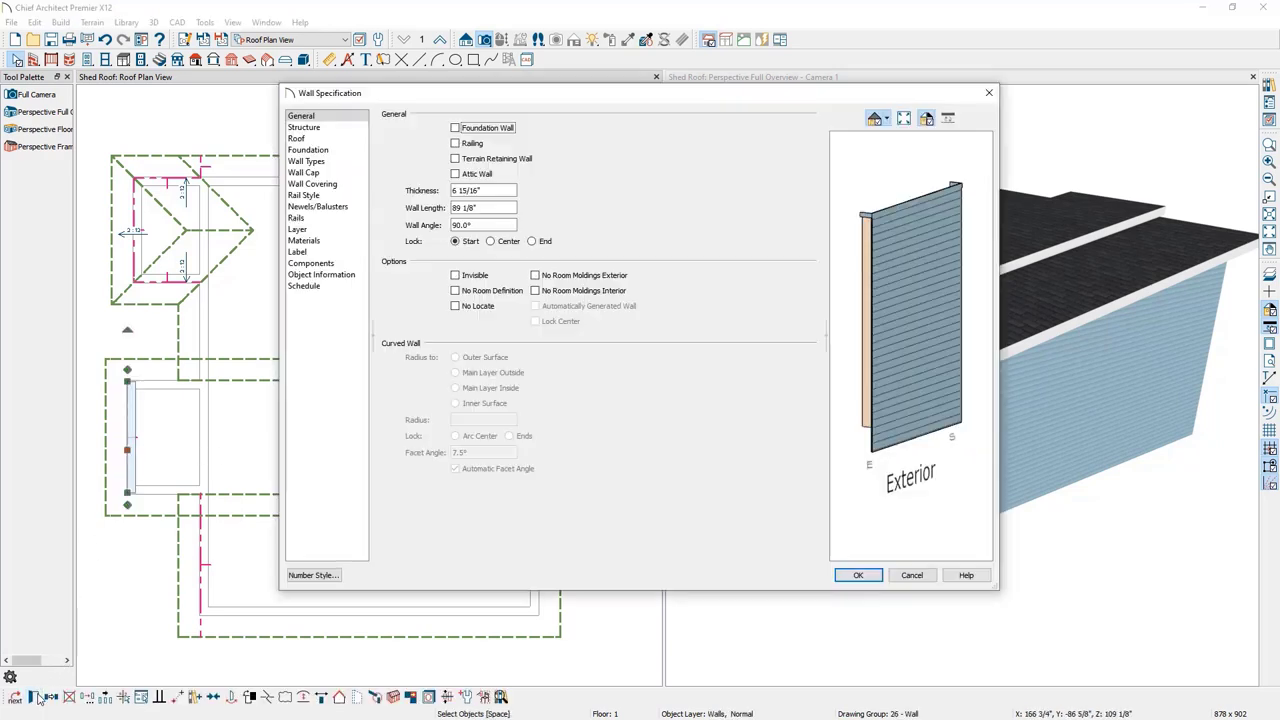
{"action": "left_click", "coordinate": [34, 697]}
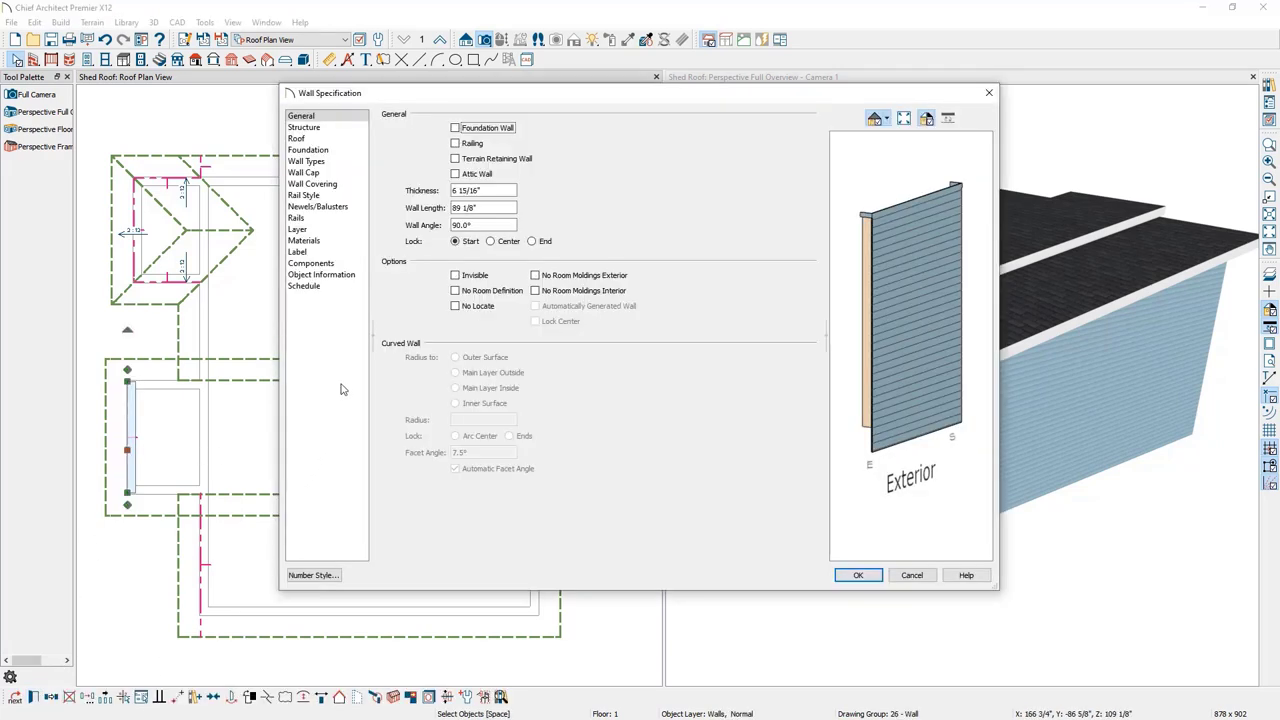
{"action": "left_click", "coordinate": [335, 139]}
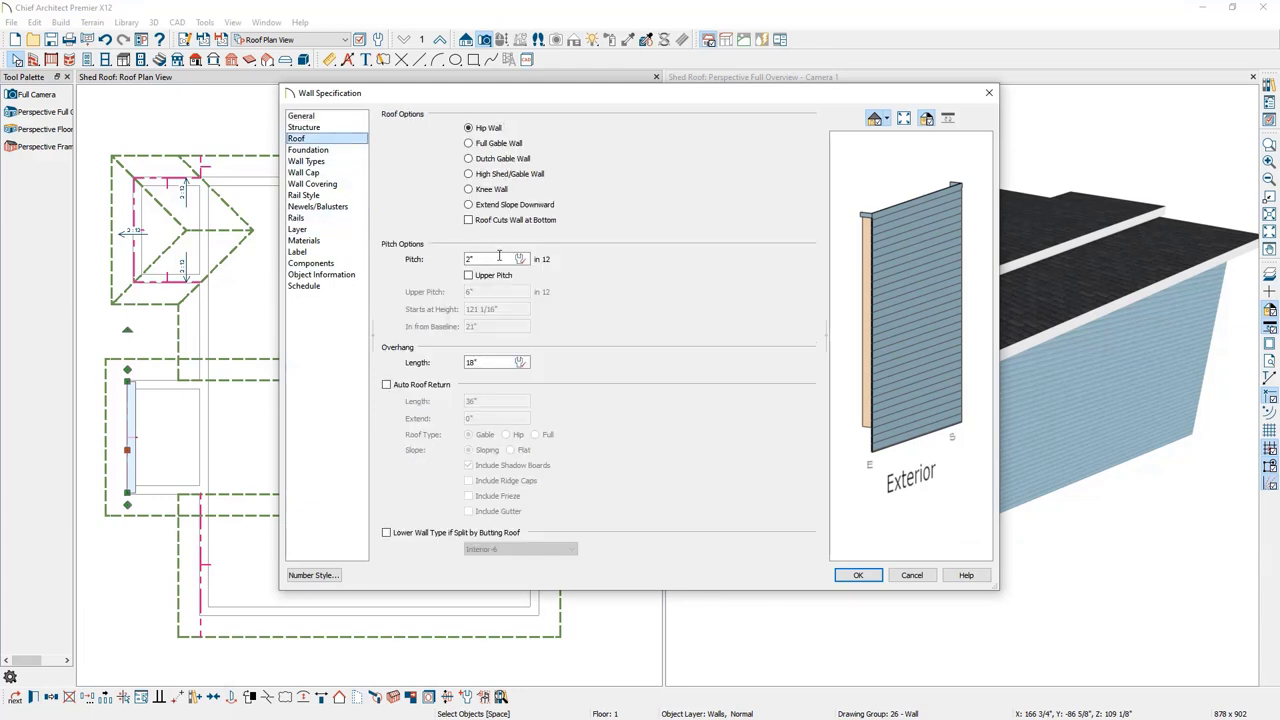
{"action": "double_click", "coordinate": [500, 259]}
{"action": "type", "text": ".5"}
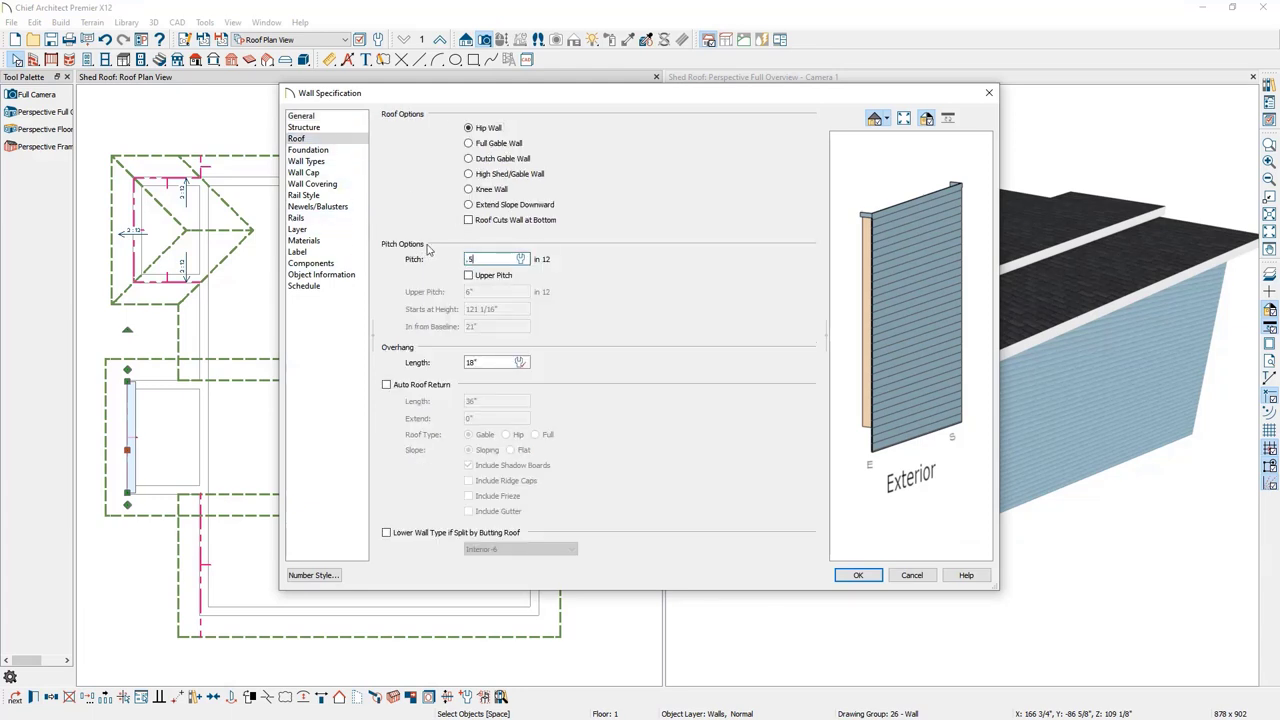
{"action": "left_click", "coordinate": [855, 575]}
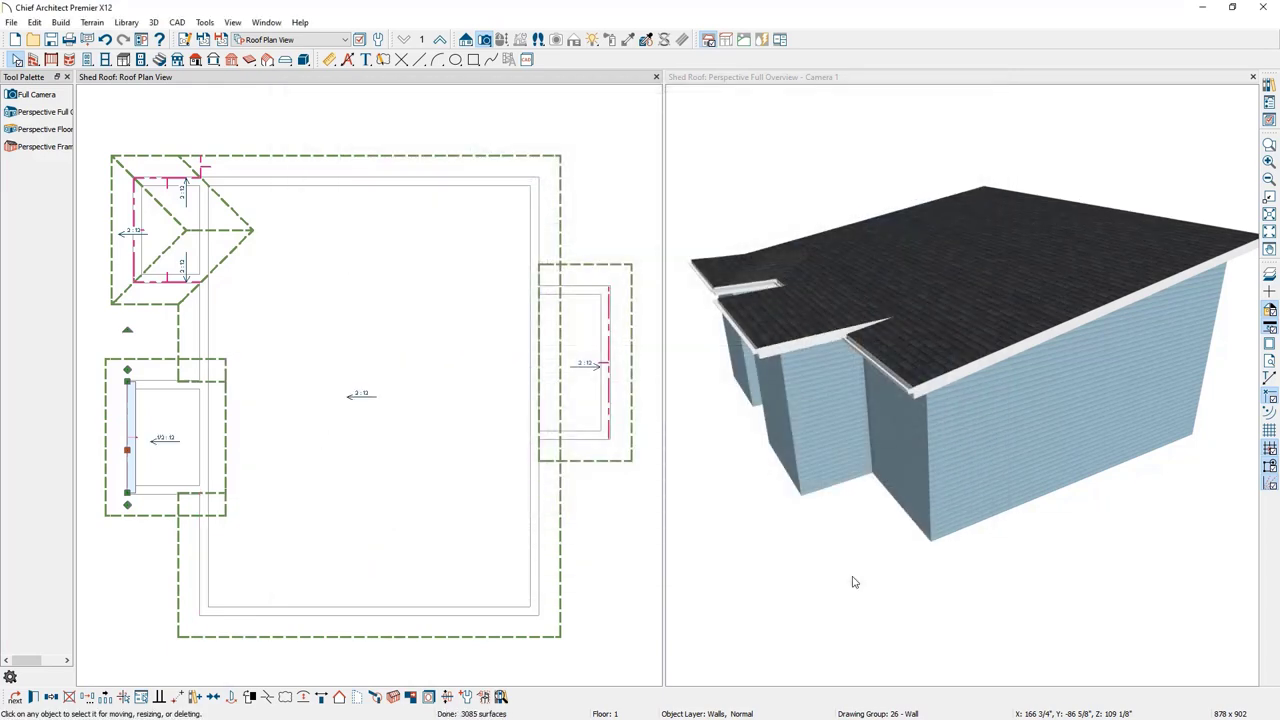
{"action": "left_click", "coordinate": [106, 42]}
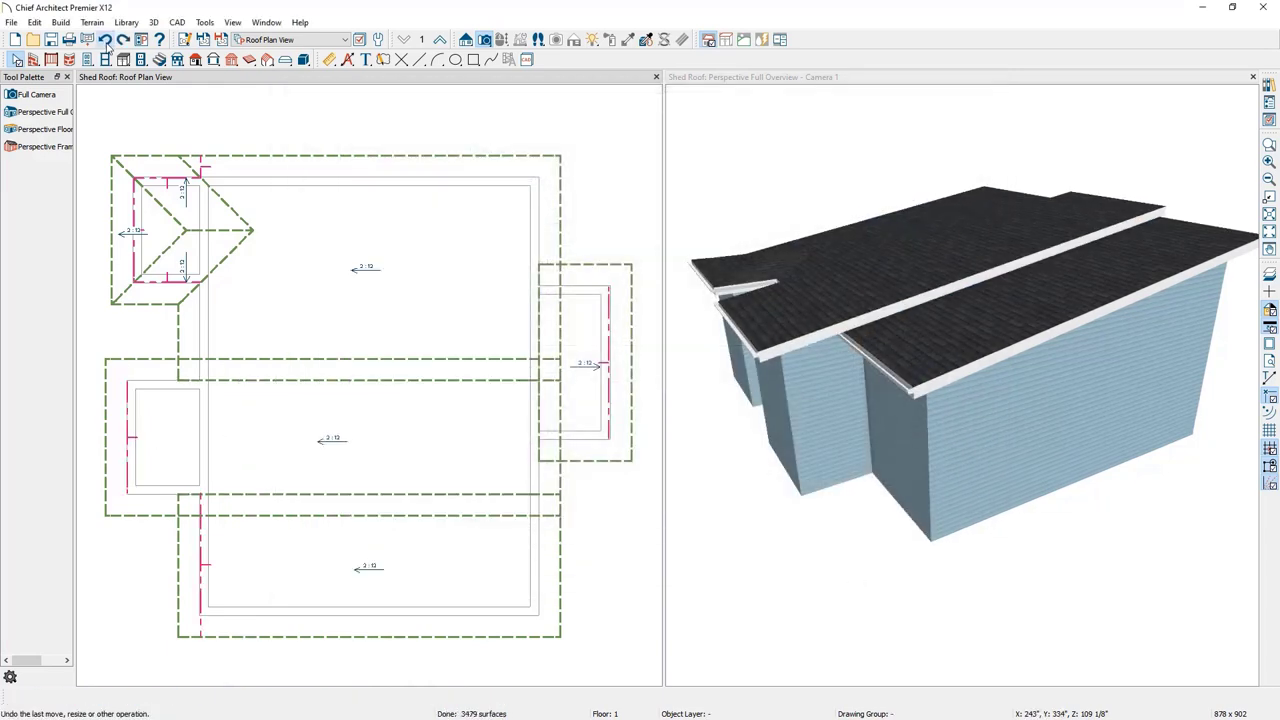
- Try lowering the ceiling of the lower low-side bump-out room by 10 inches, and undo the change
{"action": "left_click", "coordinate": [174, 461]}
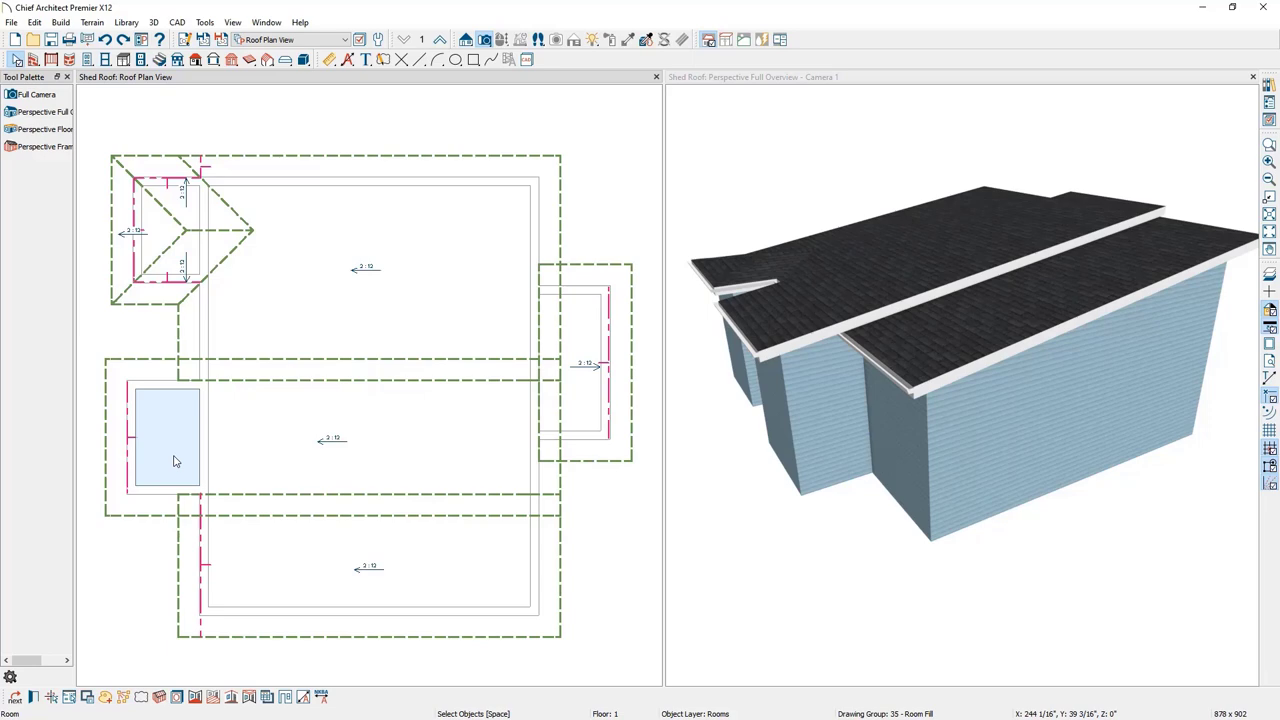
{"action": "double_click", "coordinate": [174, 461]}
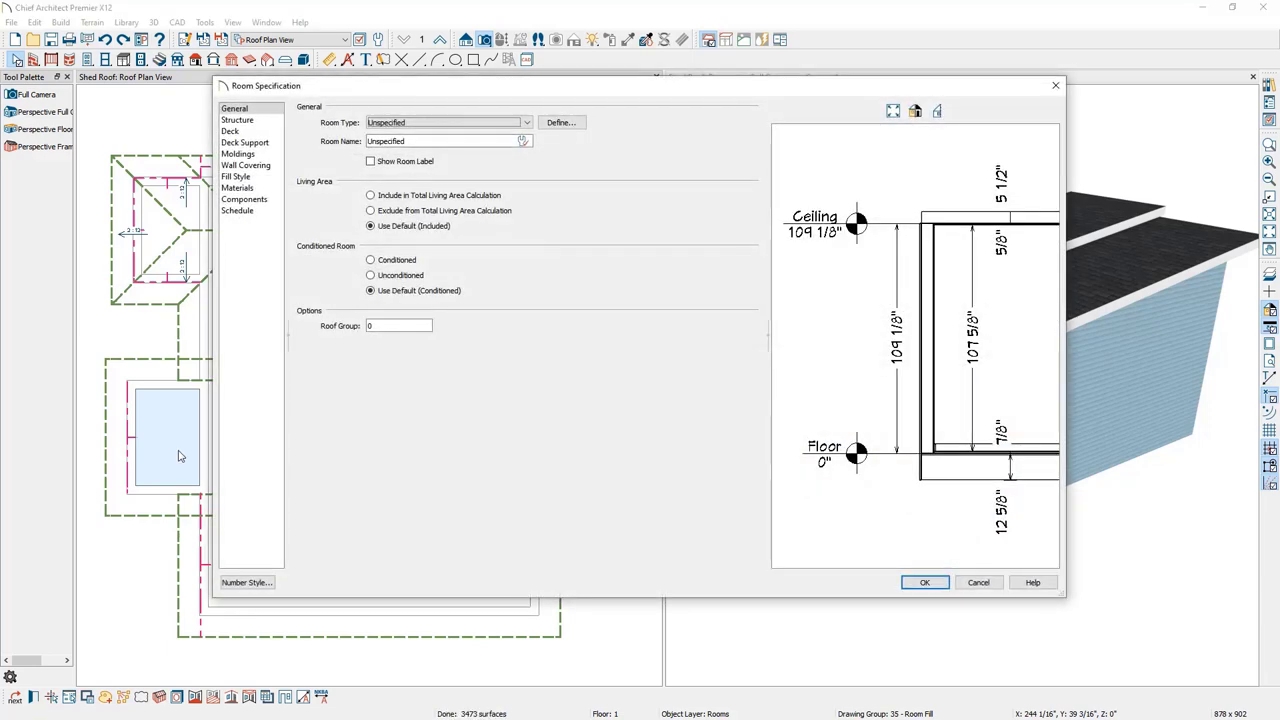
{"action": "left_click", "coordinate": [260, 121]}
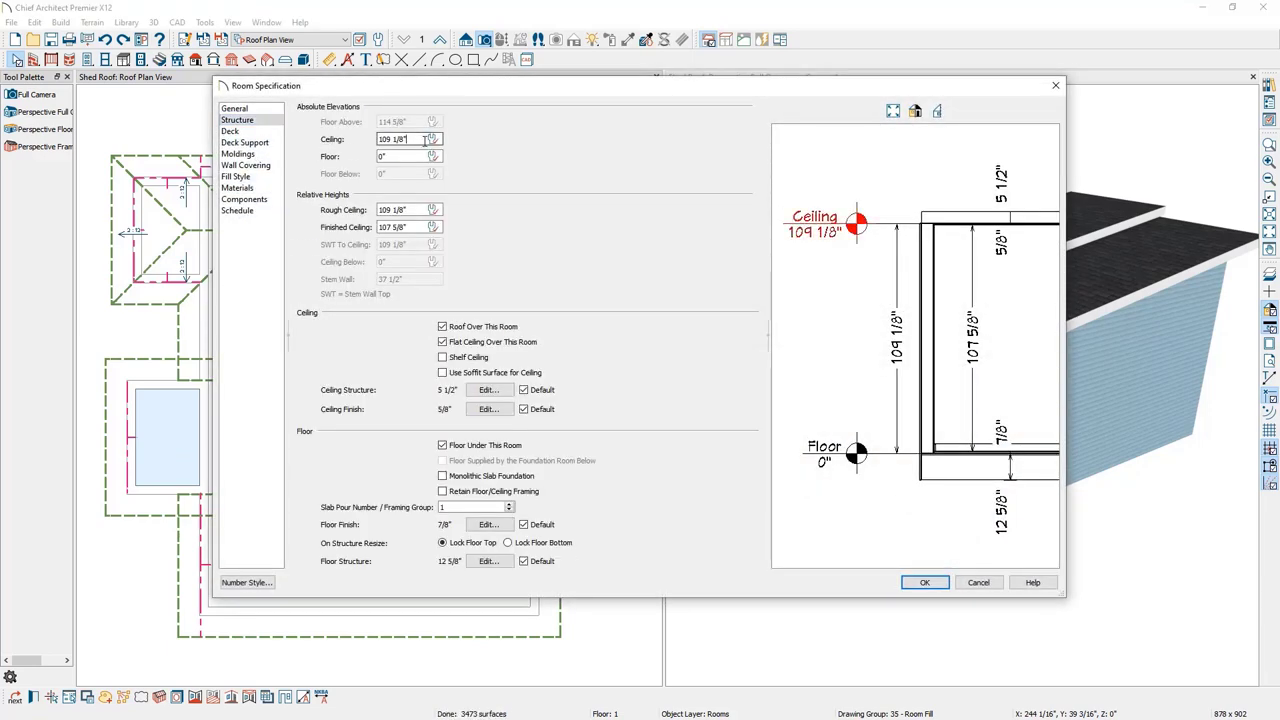
{"action": "type", "text": "4 5/8\""}
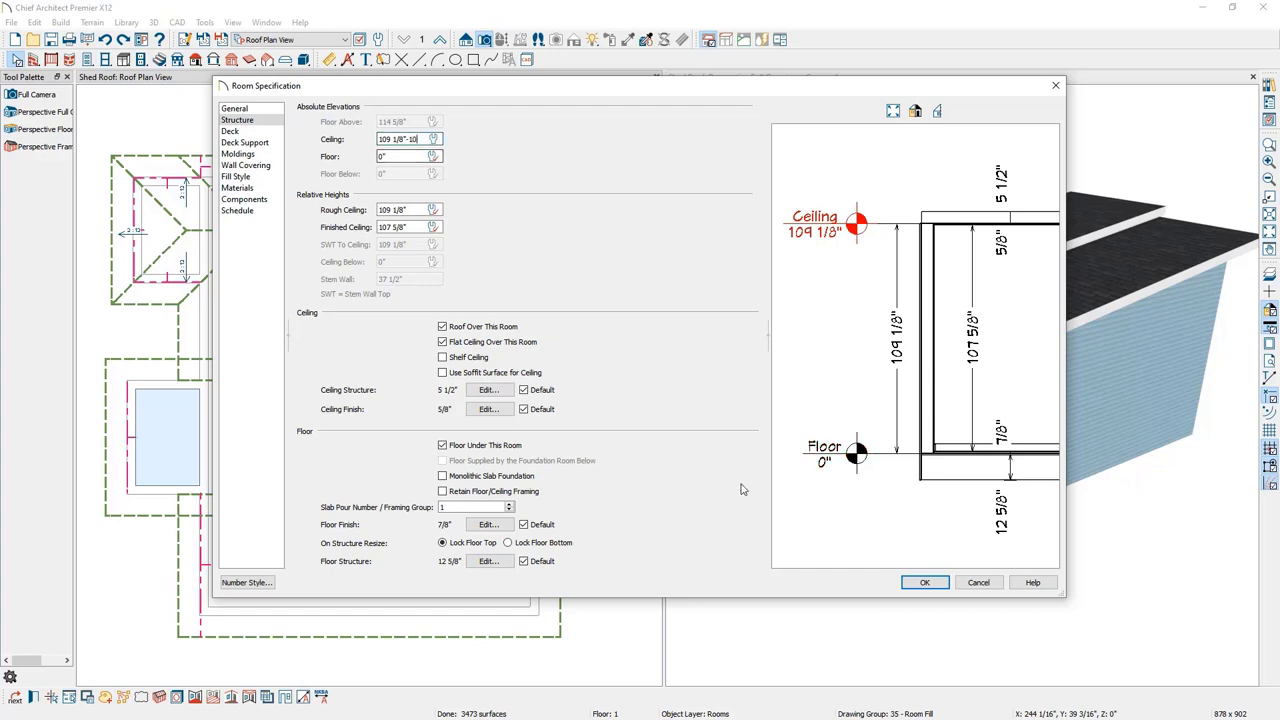
{"action": "left_click", "coordinate": [924, 582]}
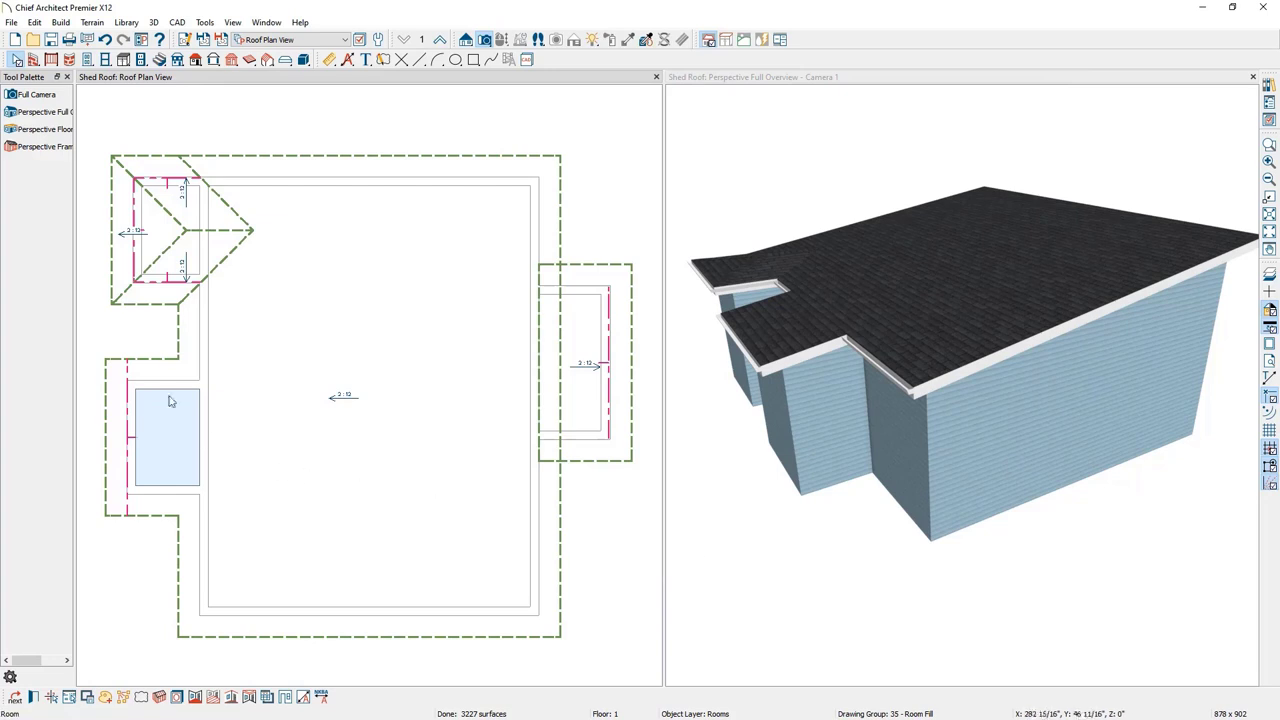
{"action": "left_click", "coordinate": [104, 39]}
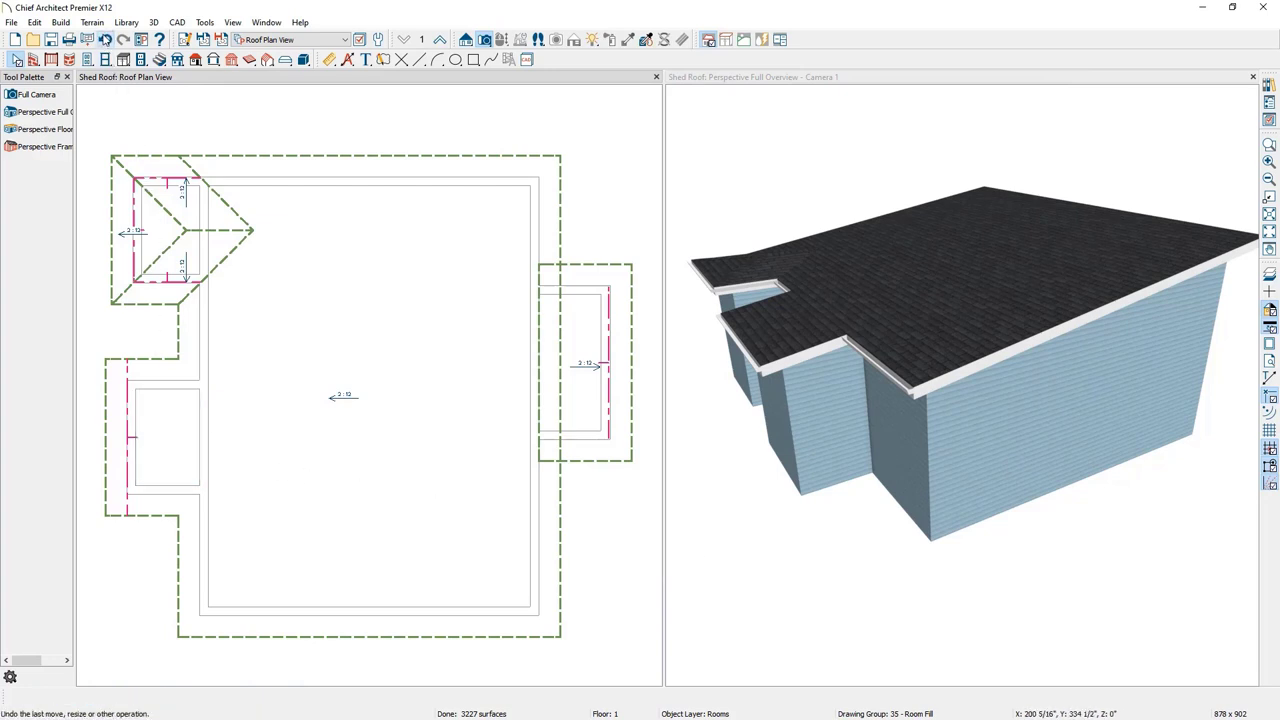
{"action": "left_click", "coordinate": [104, 39]}
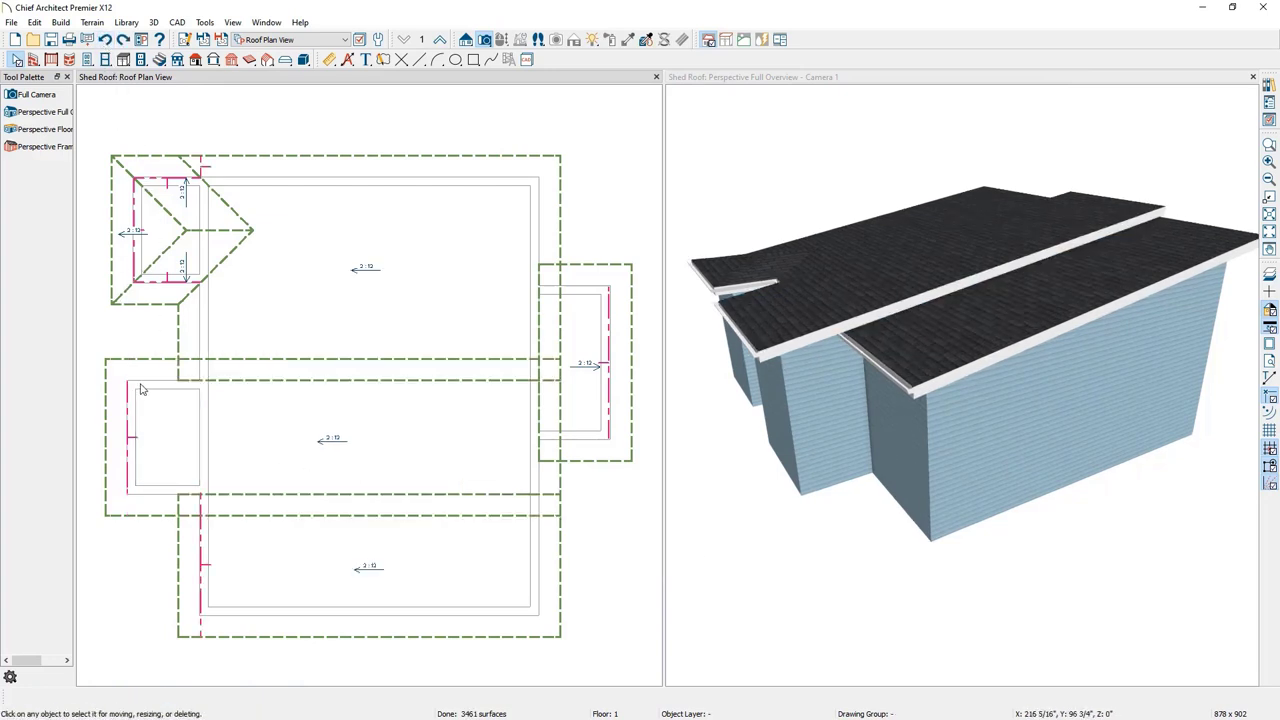
- Set the end wall of the lower low-side bump-out to Extend Slope Downward in its roof options
{"action": "left_click", "coordinate": [130, 417]}
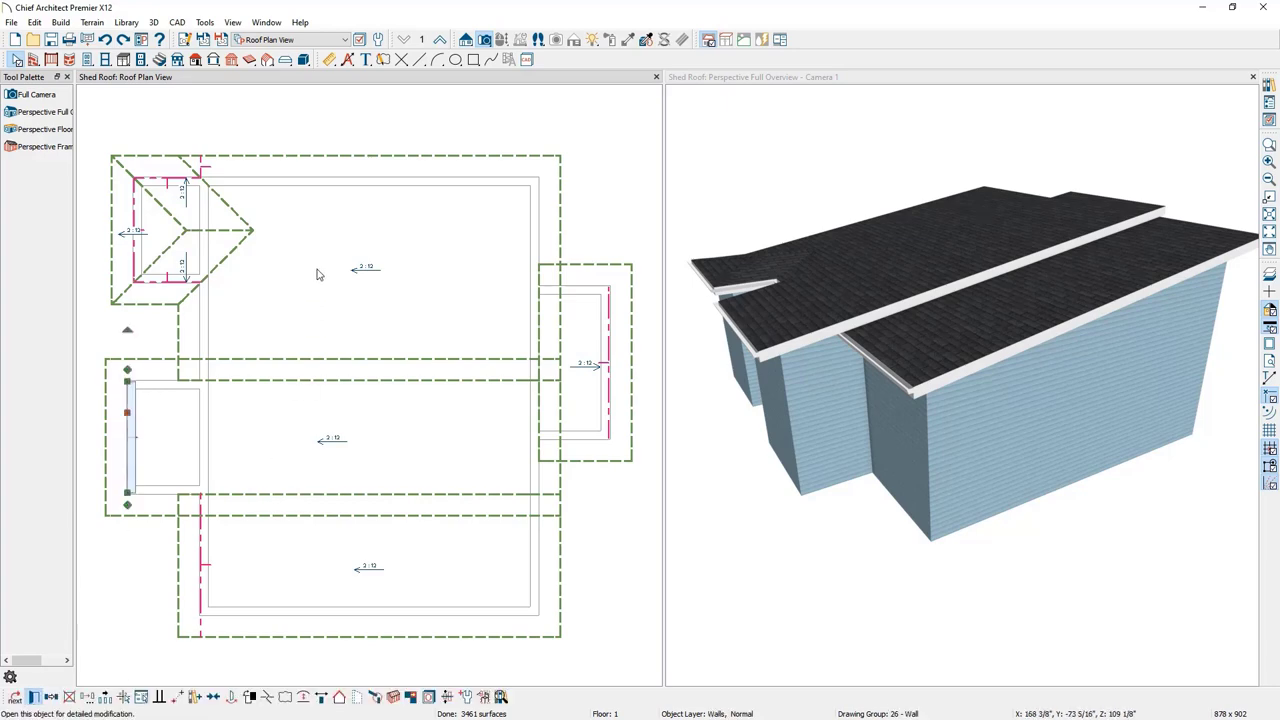
{"action": "key", "text": "ctrl+e"}
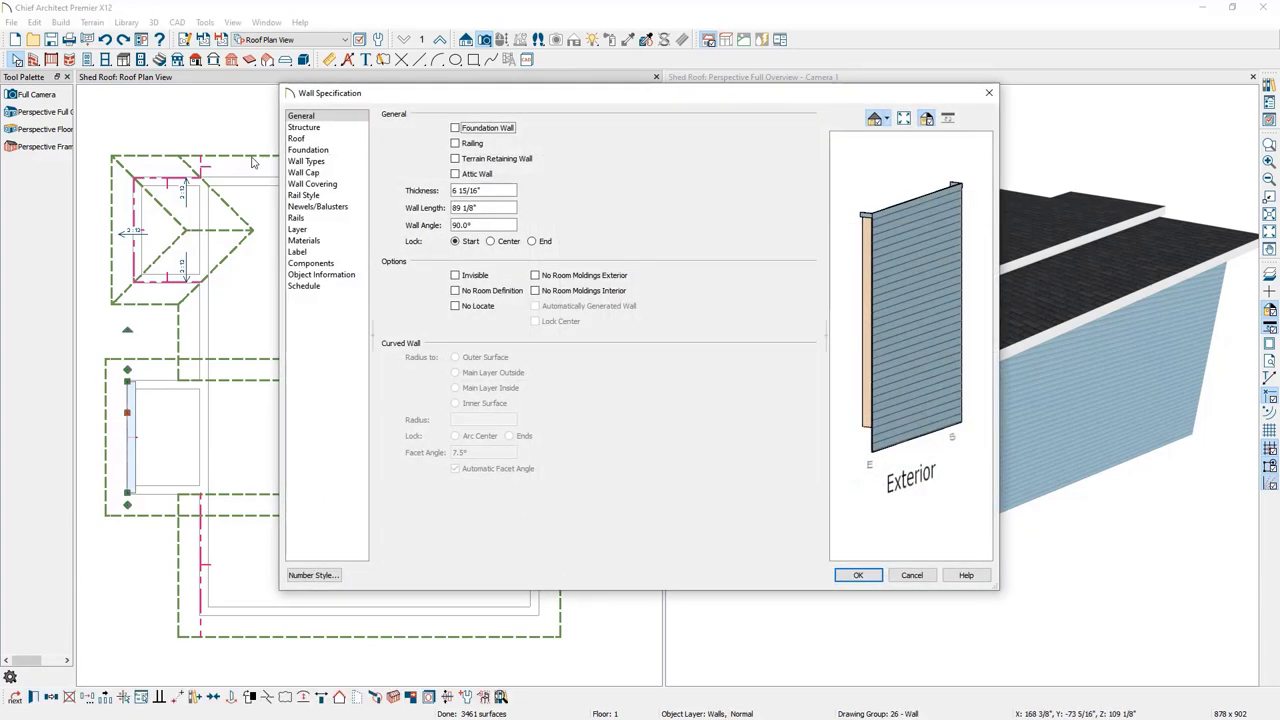
{"action": "left_click", "coordinate": [312, 139]}
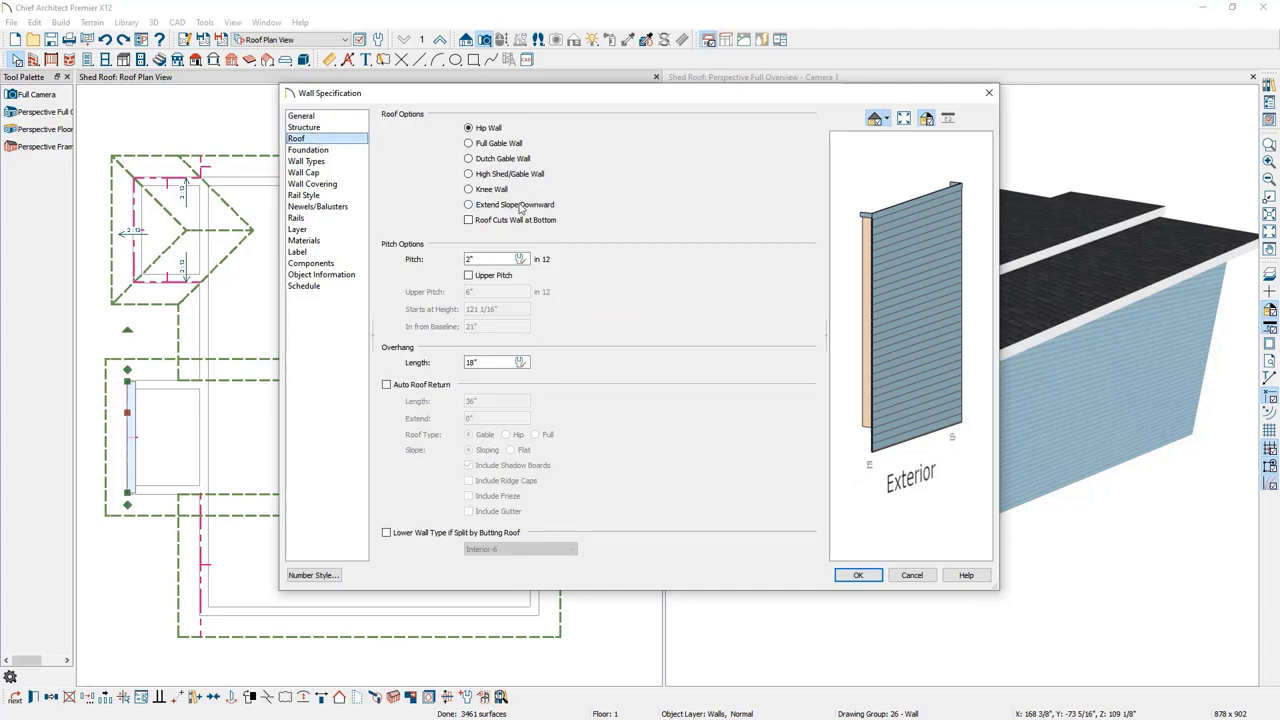
{"action": "left_click", "coordinate": [519, 205]}
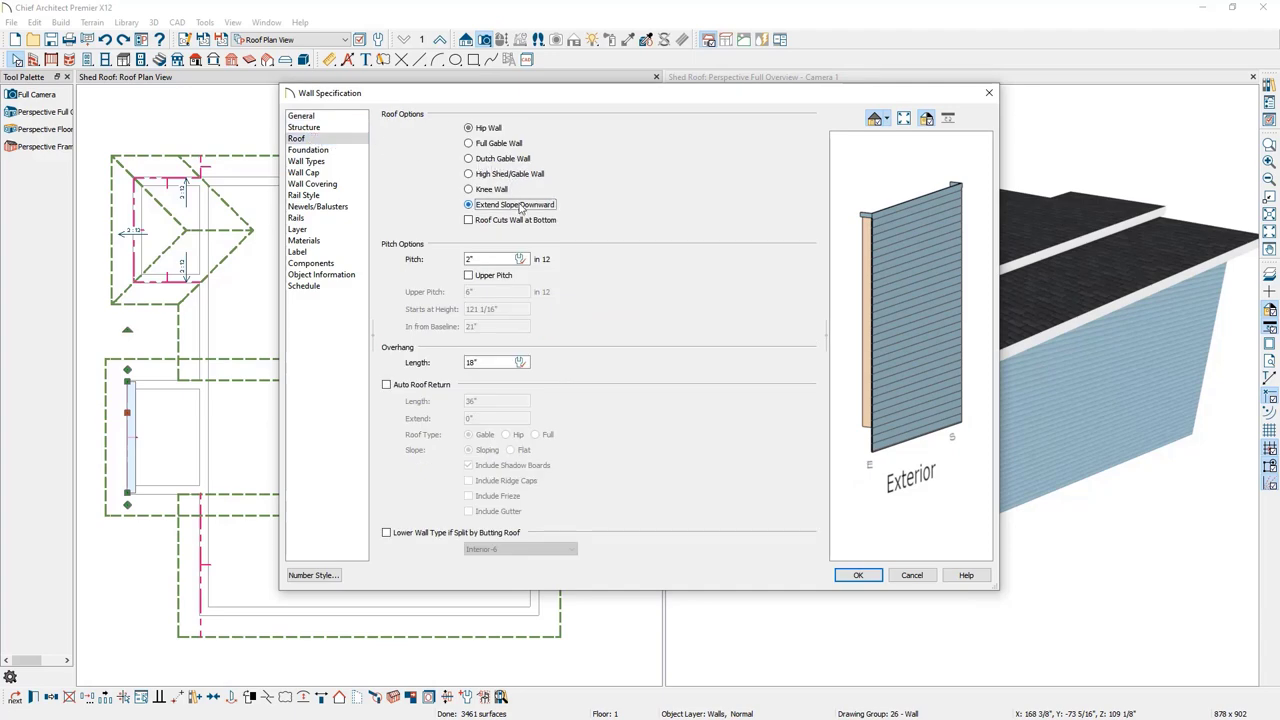
{"action": "left_click", "coordinate": [858, 575]}
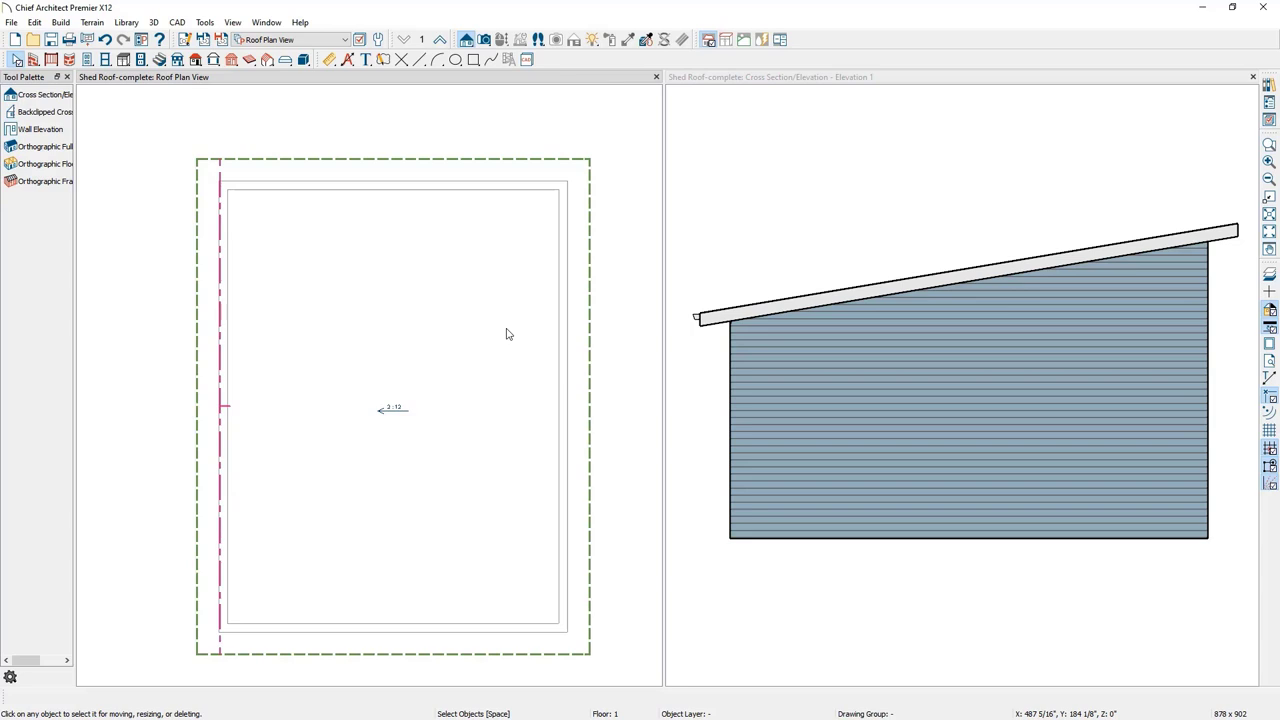
- Make the Shed Roof-complete plan's roof plane a curved roof with a 0° ridge angle, turning Auto Rebuild Roofs off
{"action": "left_click", "coordinate": [394, 660]}
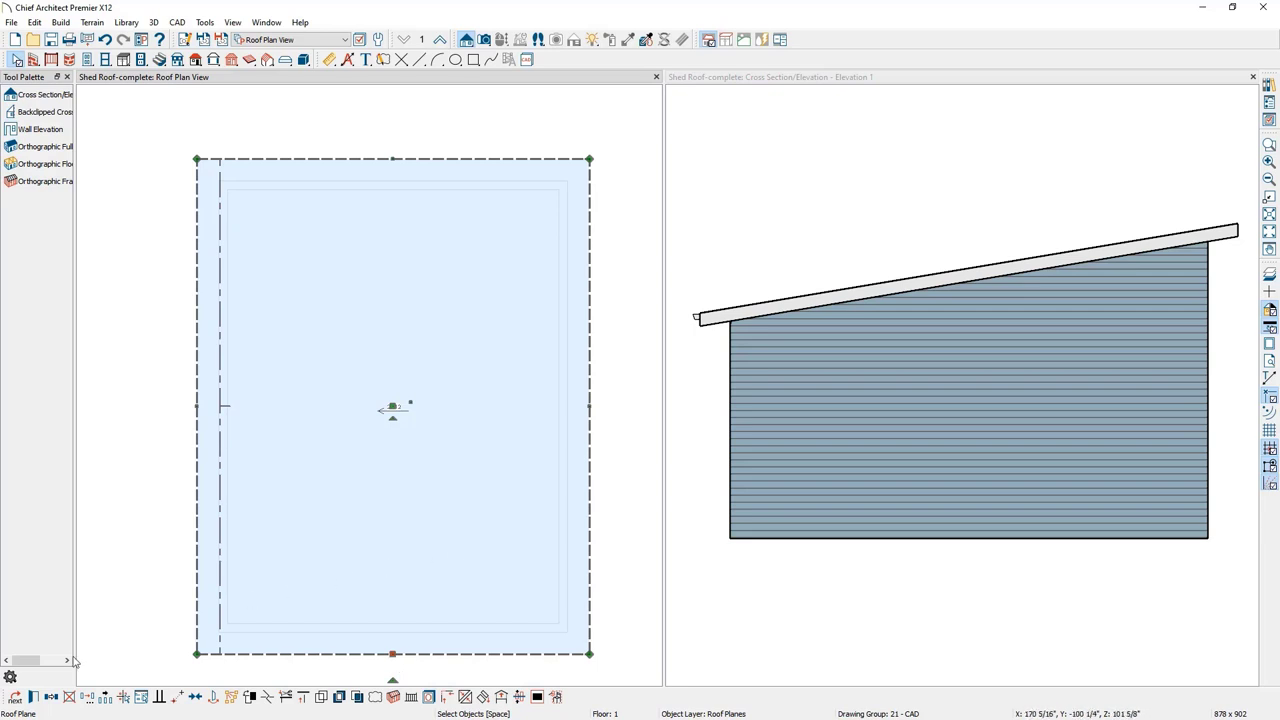
{"action": "left_click", "coordinate": [33, 697]}
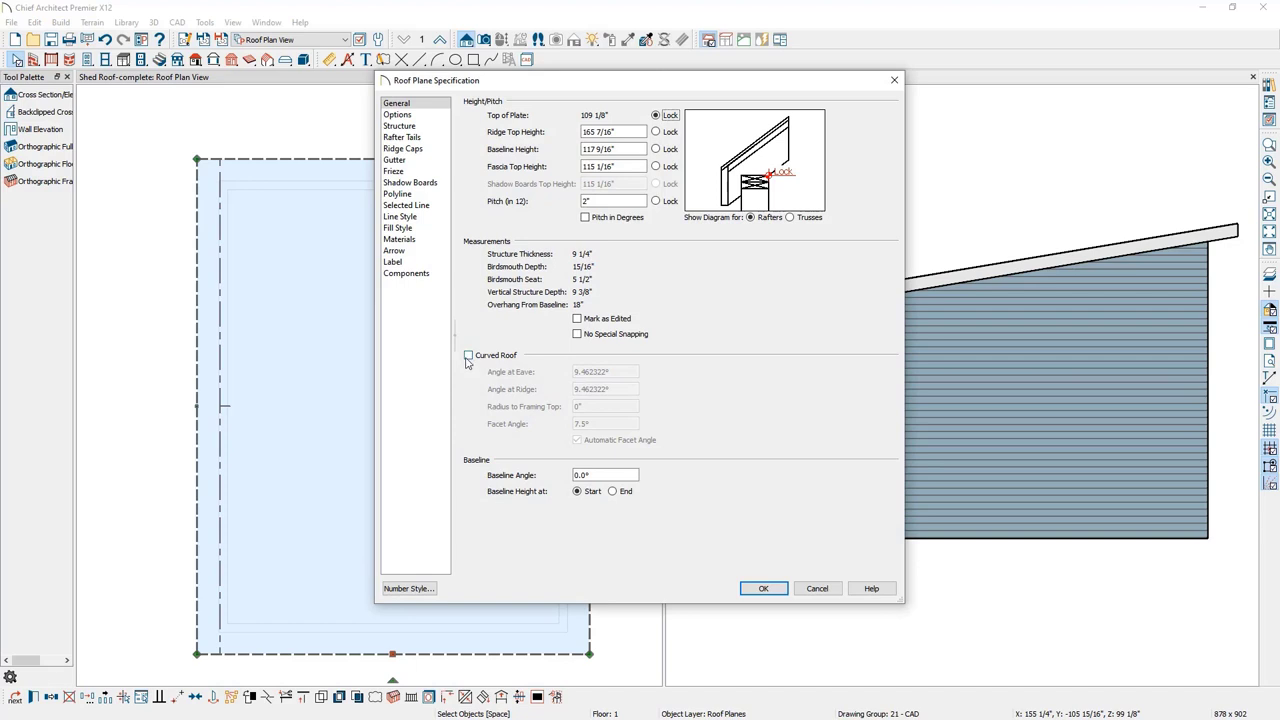
{"action": "left_click", "coordinate": [468, 356]}
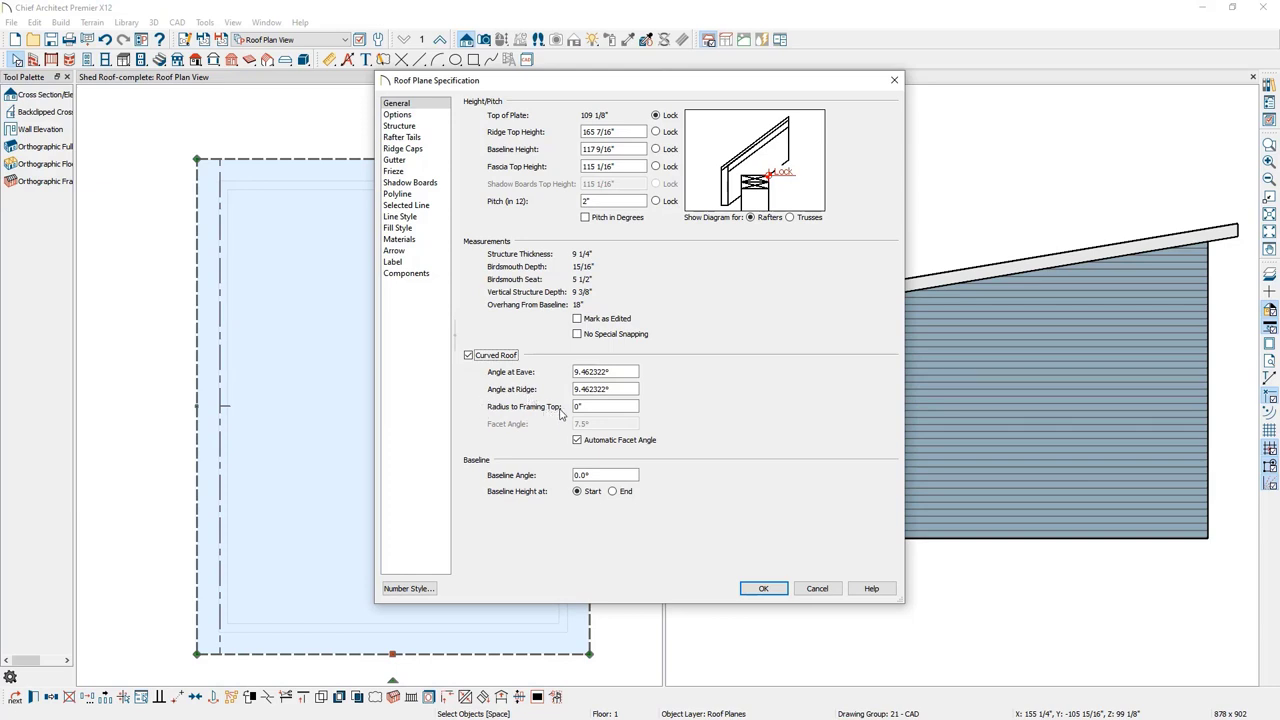
{"action": "left_click_drag", "start_coordinate": [628, 389], "coordinate": [568, 389]}
{"action": "type", "text": "0"}
{"action": "left_click", "coordinate": [778, 590]}
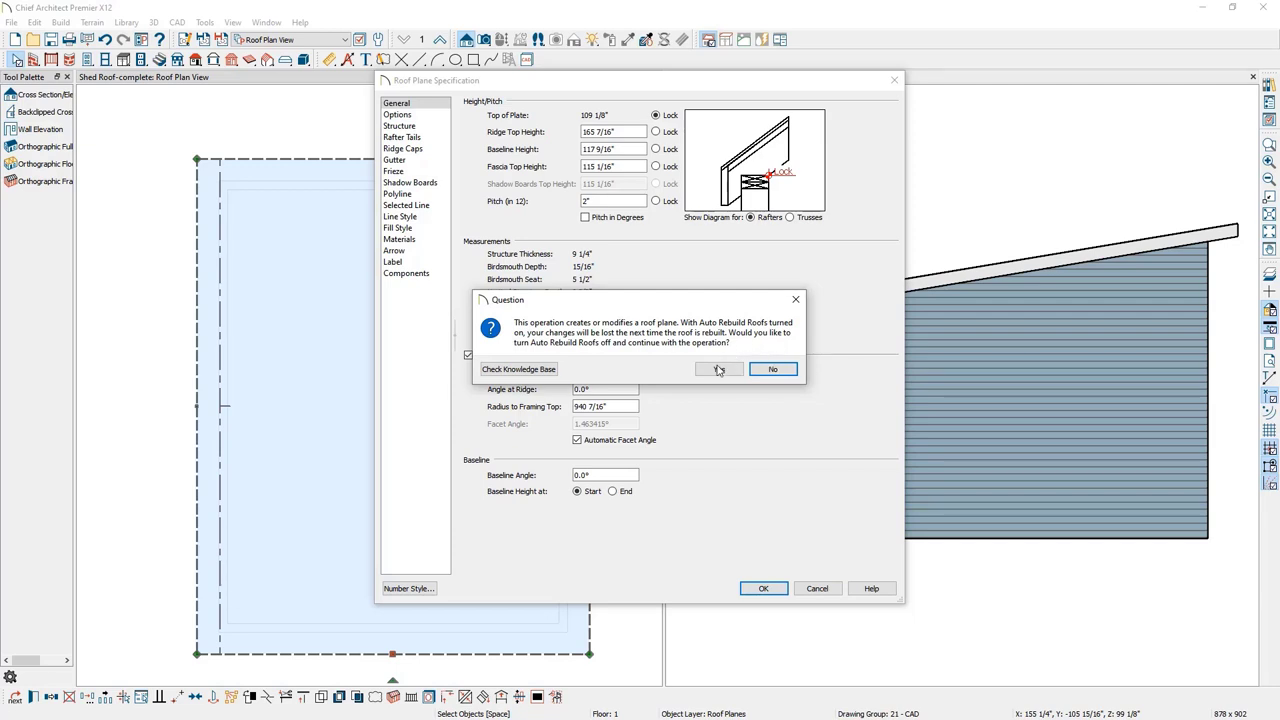
{"action": "left_click", "coordinate": [718, 369]}
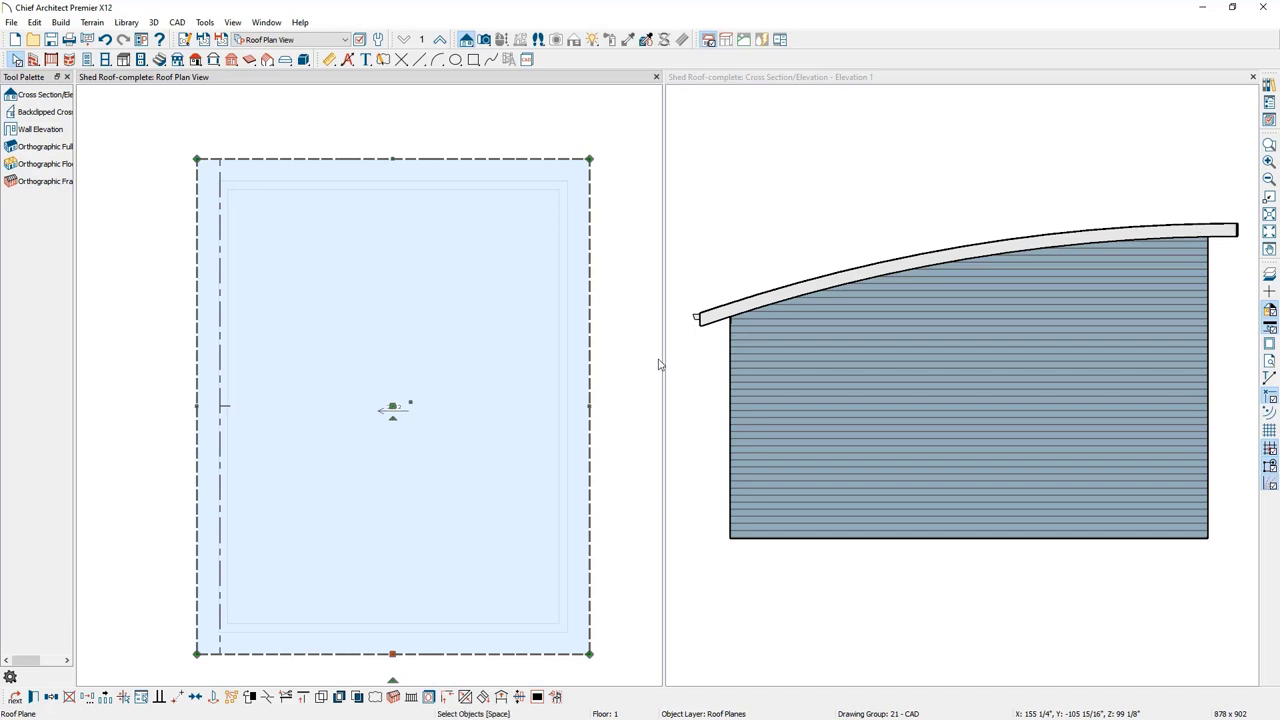
- Set the curved roof plane's pitch to 4 in 12
{"action": "left_click", "coordinate": [35, 697]}
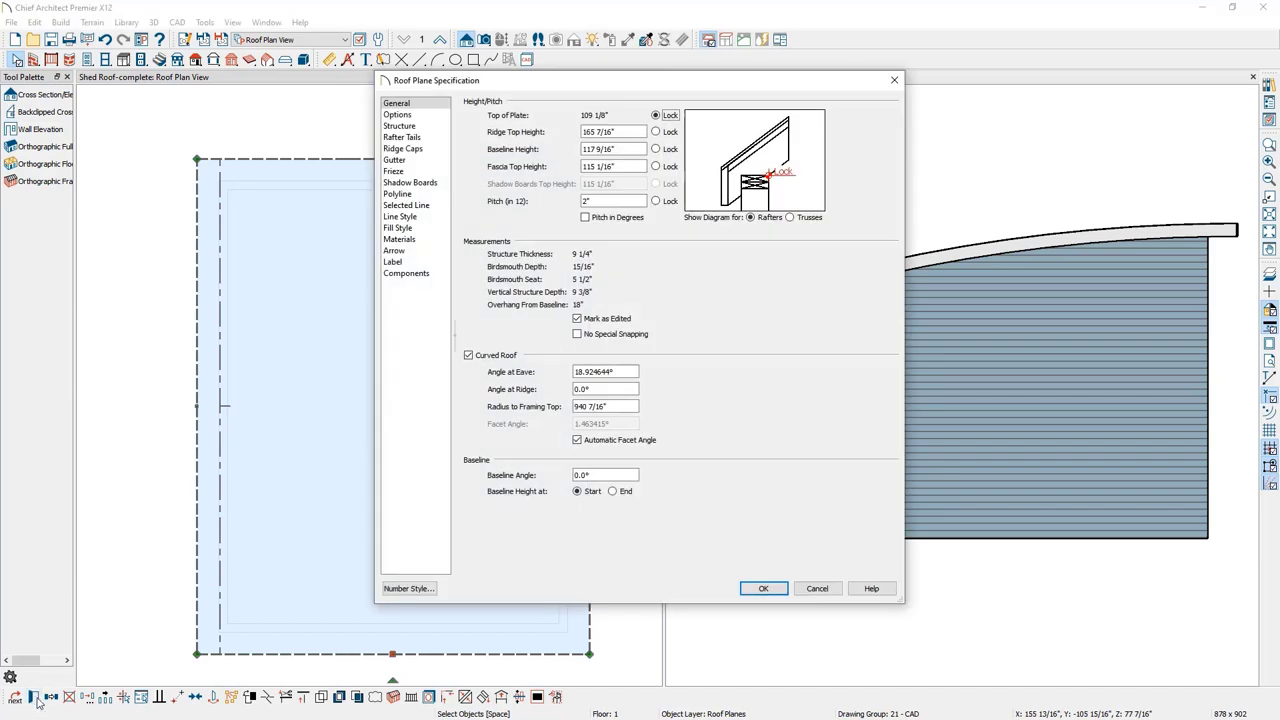
{"action": "double_click", "coordinate": [617, 203]}
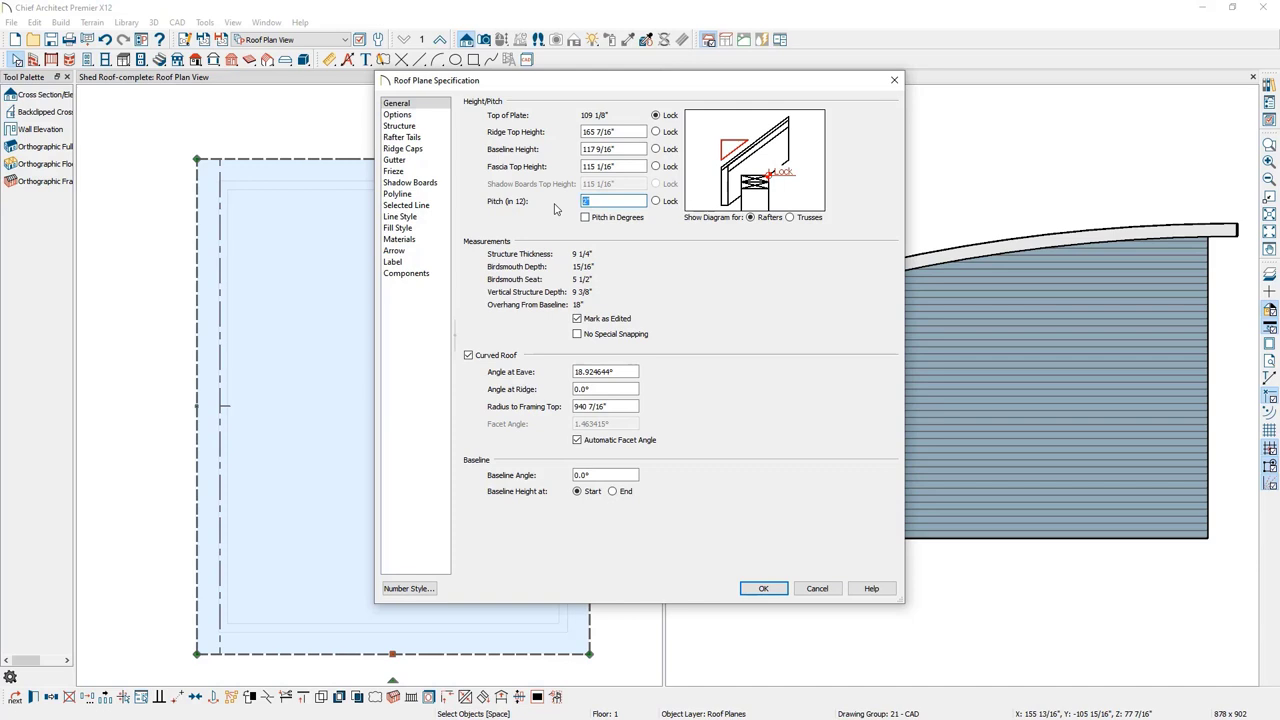
{"action": "type", "text": "4"}
{"action": "left_click", "coordinate": [763, 588]}
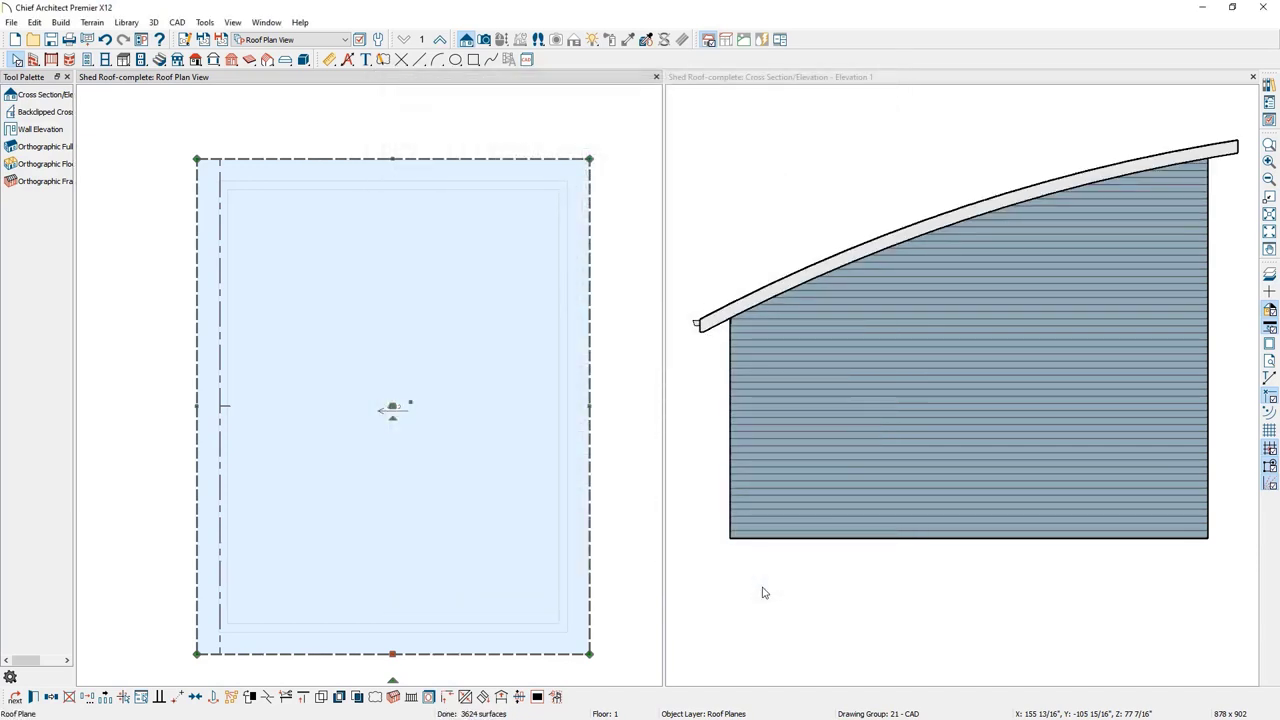
- Set the curved roof plane's angle at the eave to 0°, accepting the forced plate height change
{"action": "left_click", "coordinate": [35, 697]}
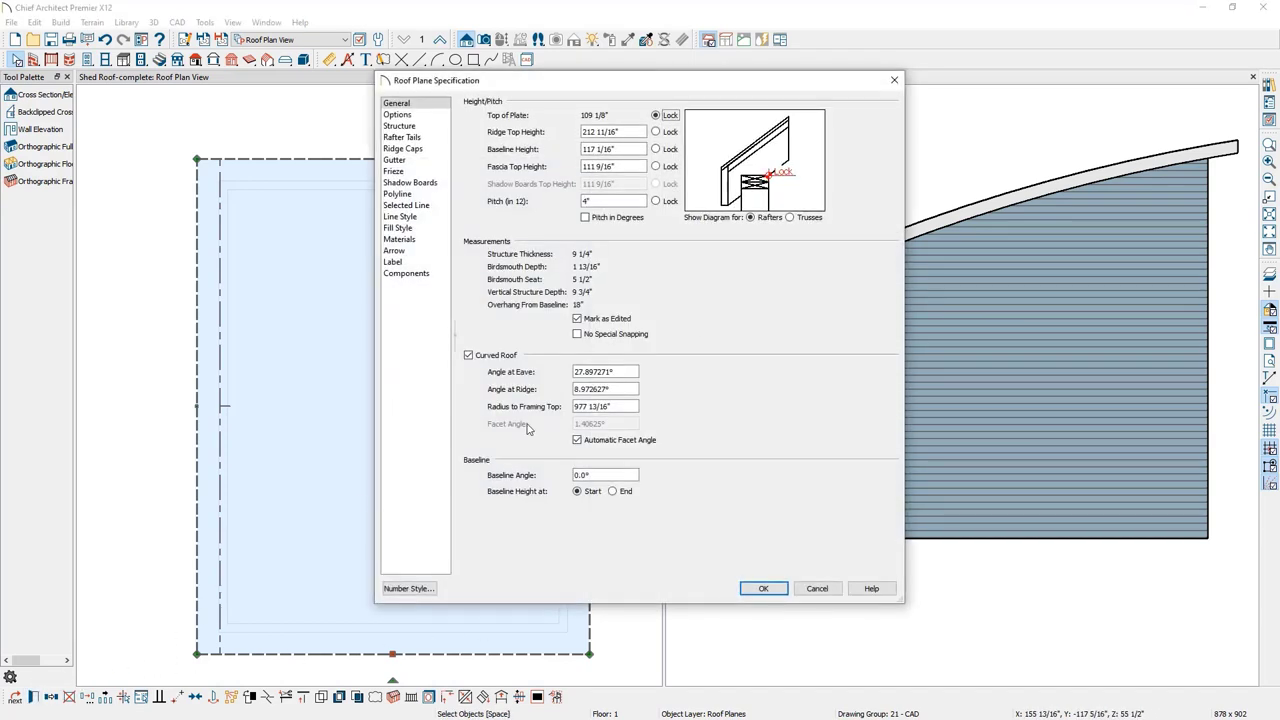
{"action": "left_click_drag", "start_coordinate": [626, 371], "coordinate": [569, 368]}
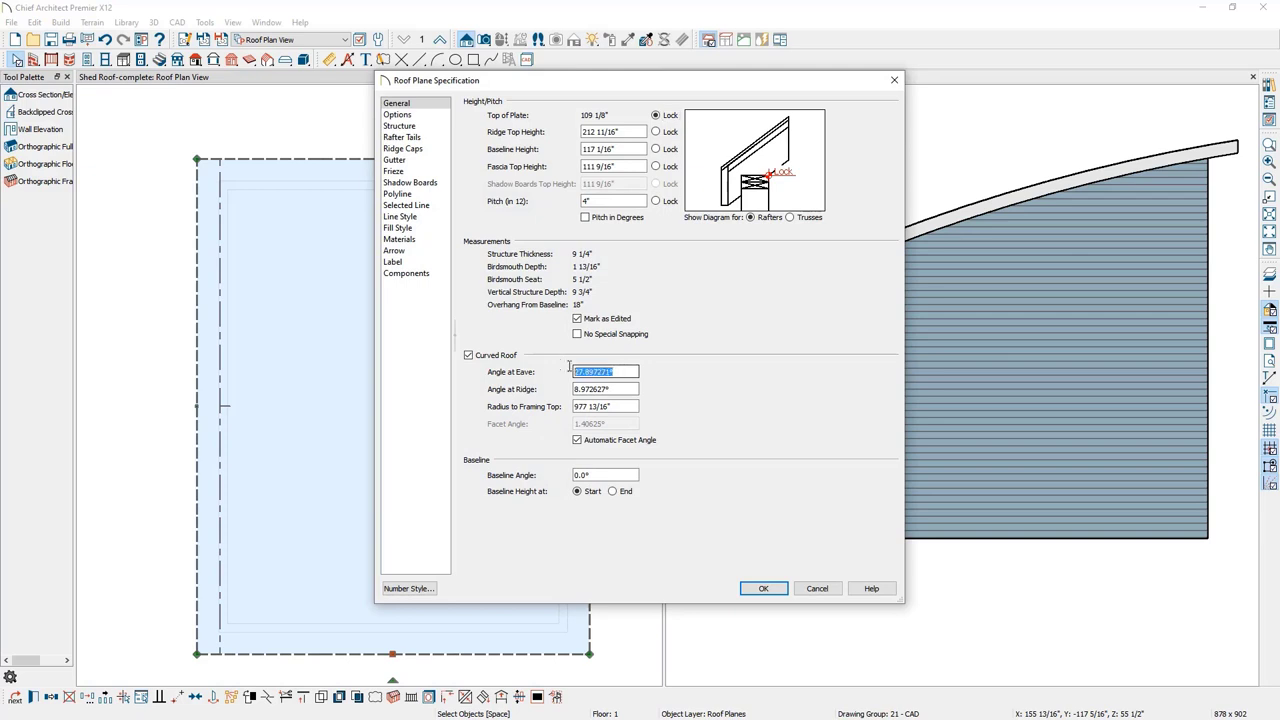
{"action": "type", "text": "0"}
{"action": "left_click", "coordinate": [762, 589]}
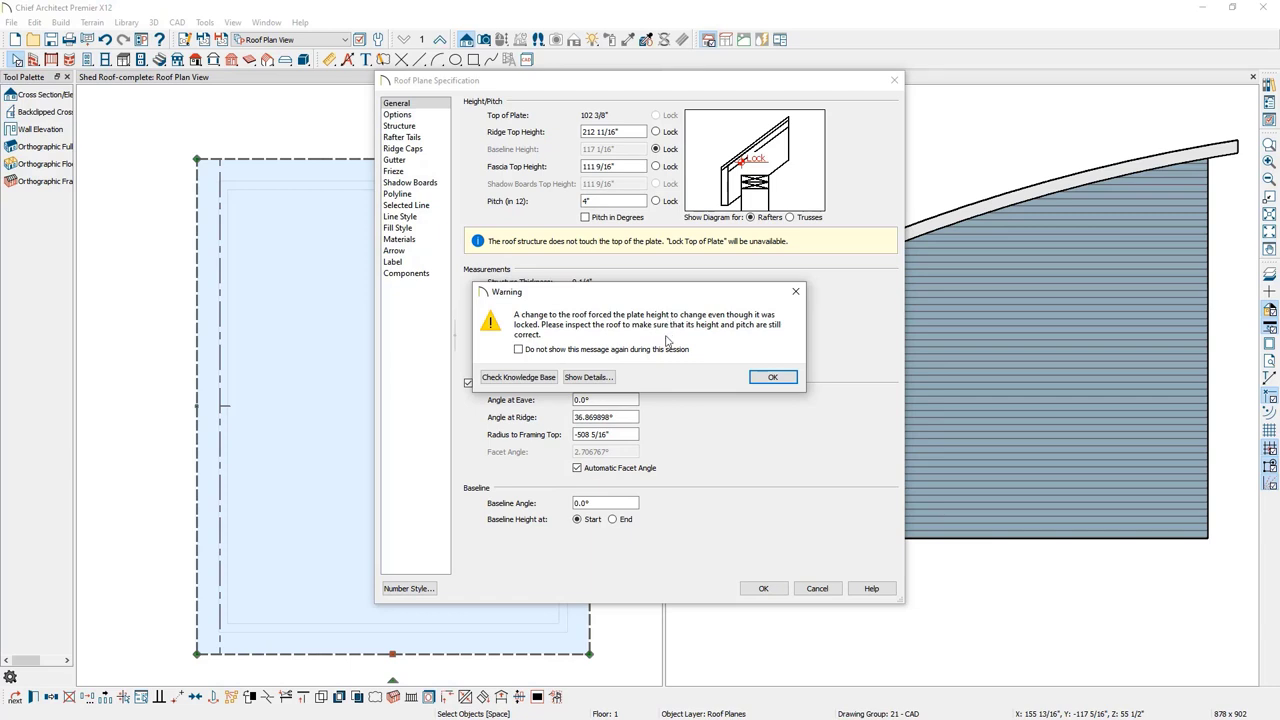
{"action": "left_click", "coordinate": [773, 378]}
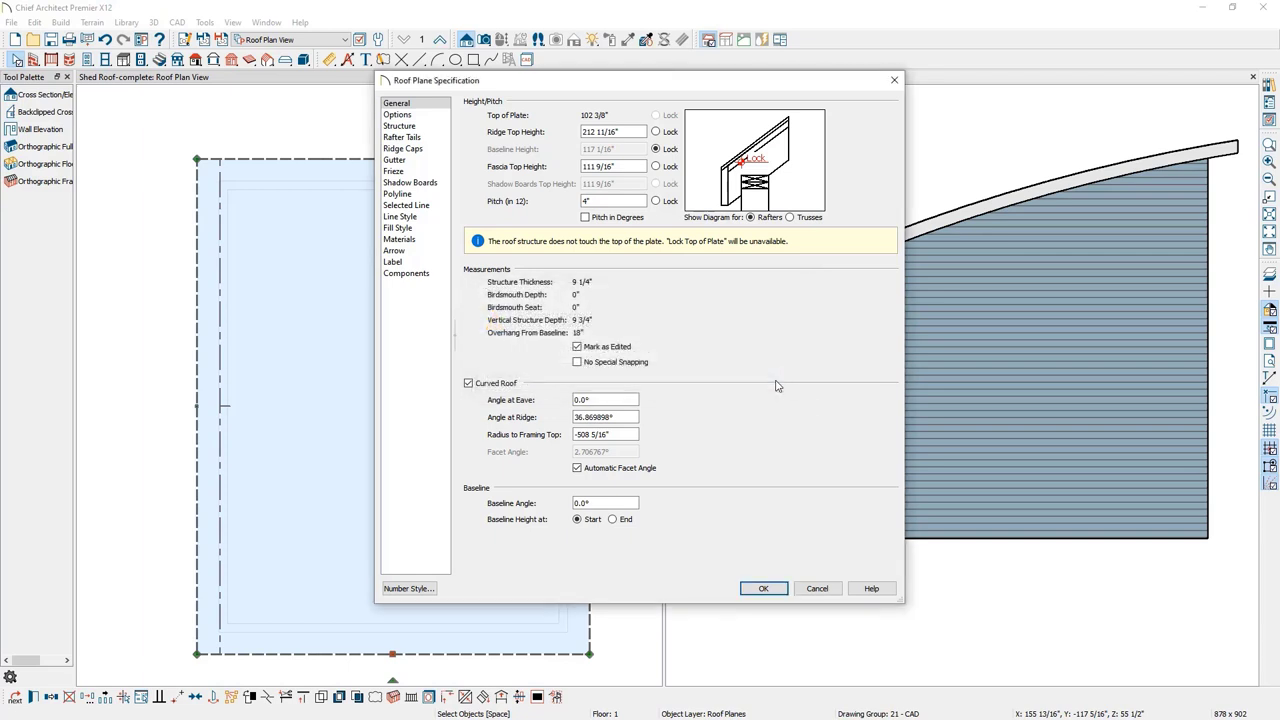
{"action": "left_click", "coordinate": [784, 590]}
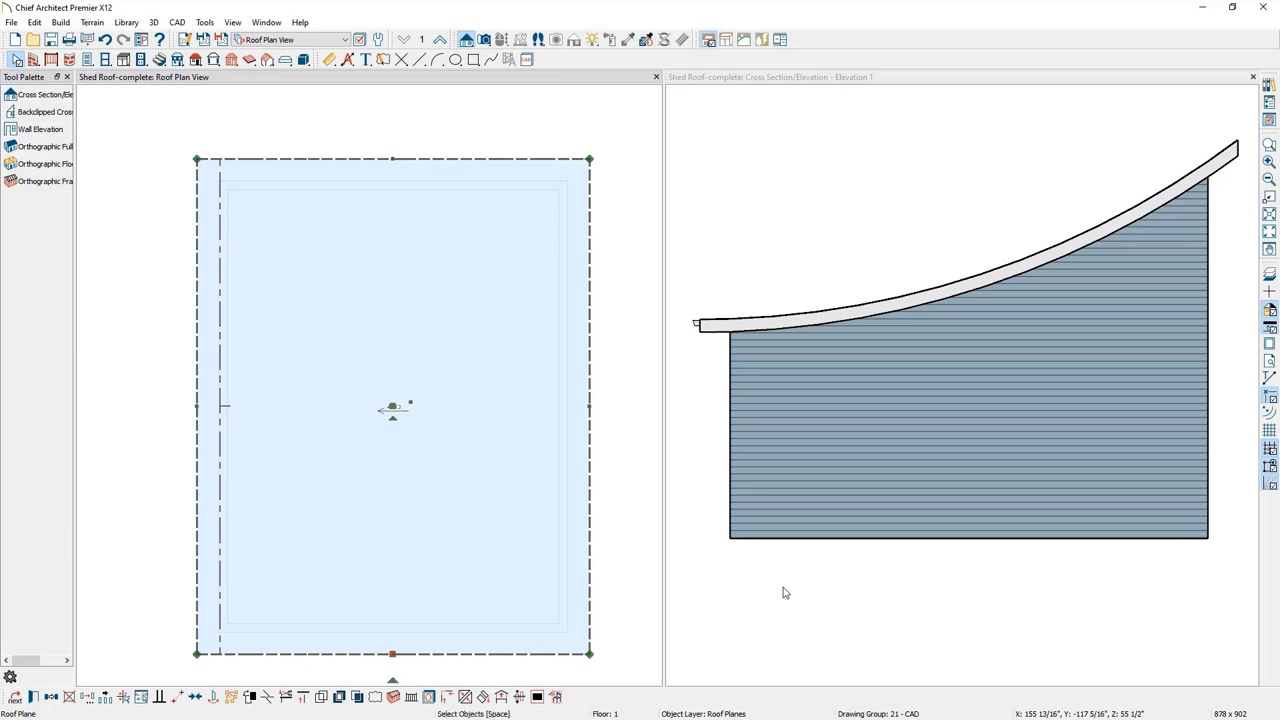
- Set the curved roof plane's pitch to 0 in 12 and its angle at the eave to 70°
{"action": "left_click", "coordinate": [34, 697]}
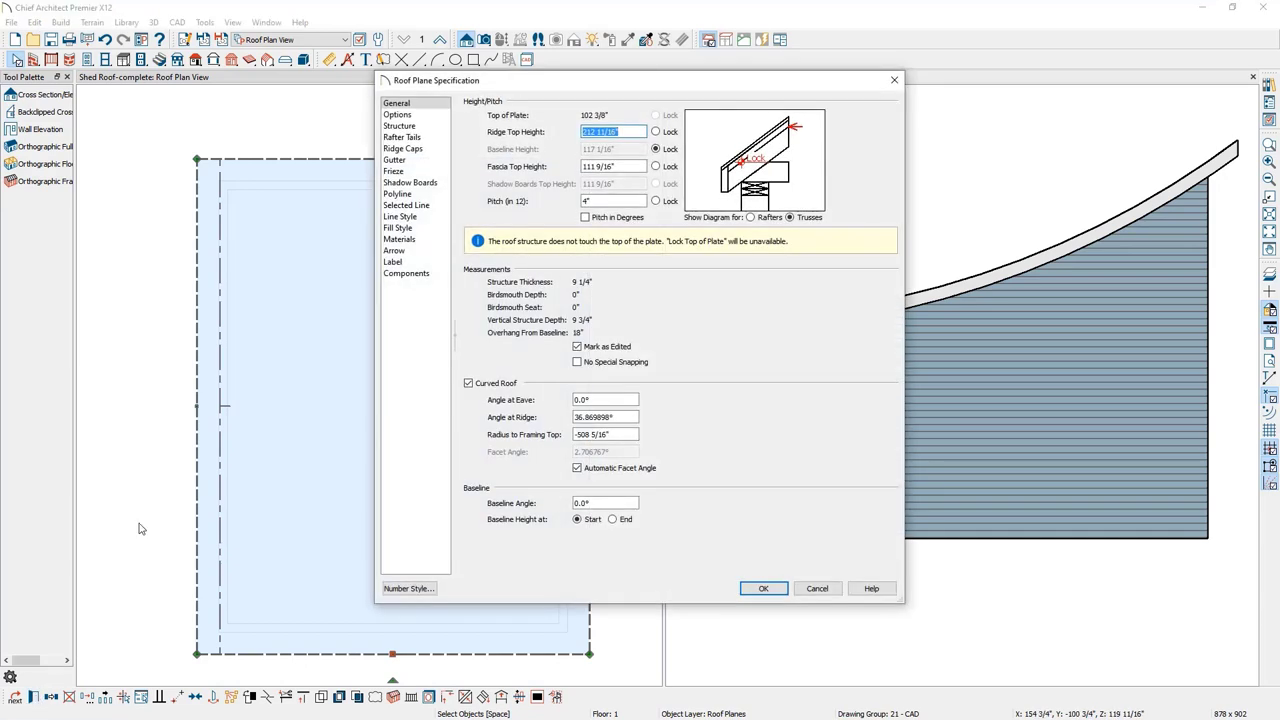
{"action": "left_click_drag", "start_coordinate": [612, 201], "coordinate": [558, 200]}
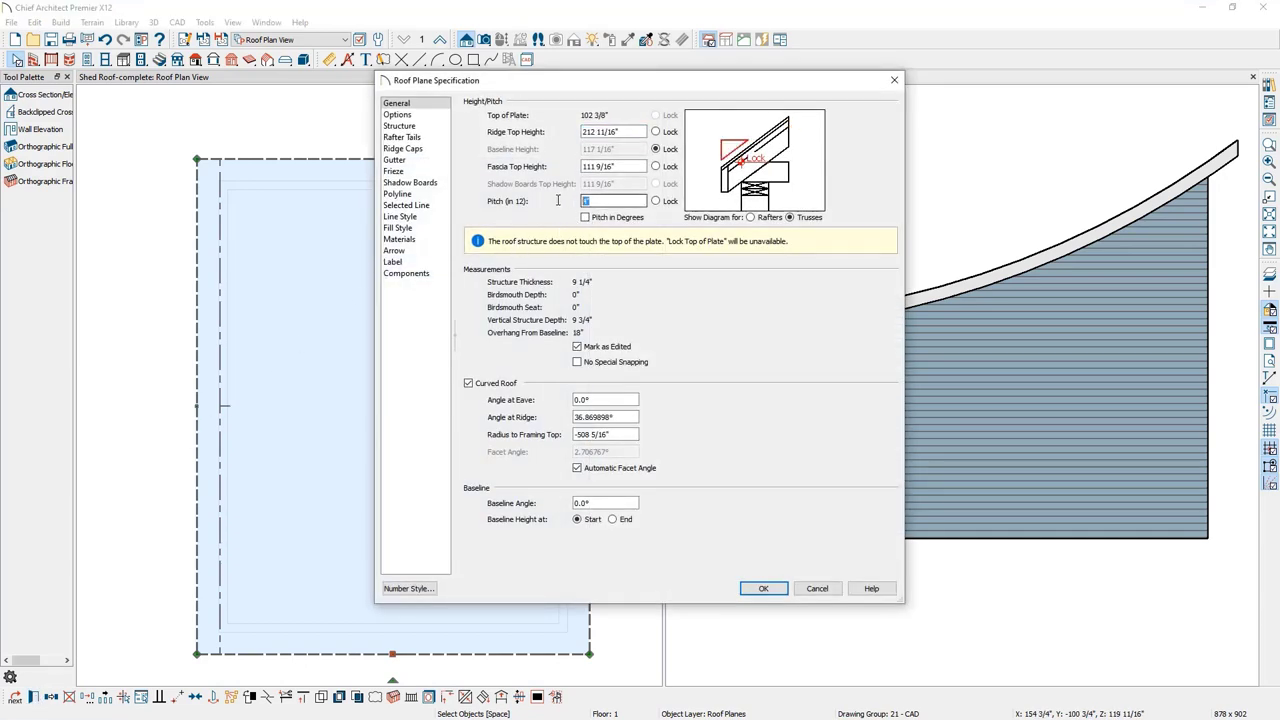
{"action": "type", "text": "0"}
{"action": "key", "text": "Tab"}
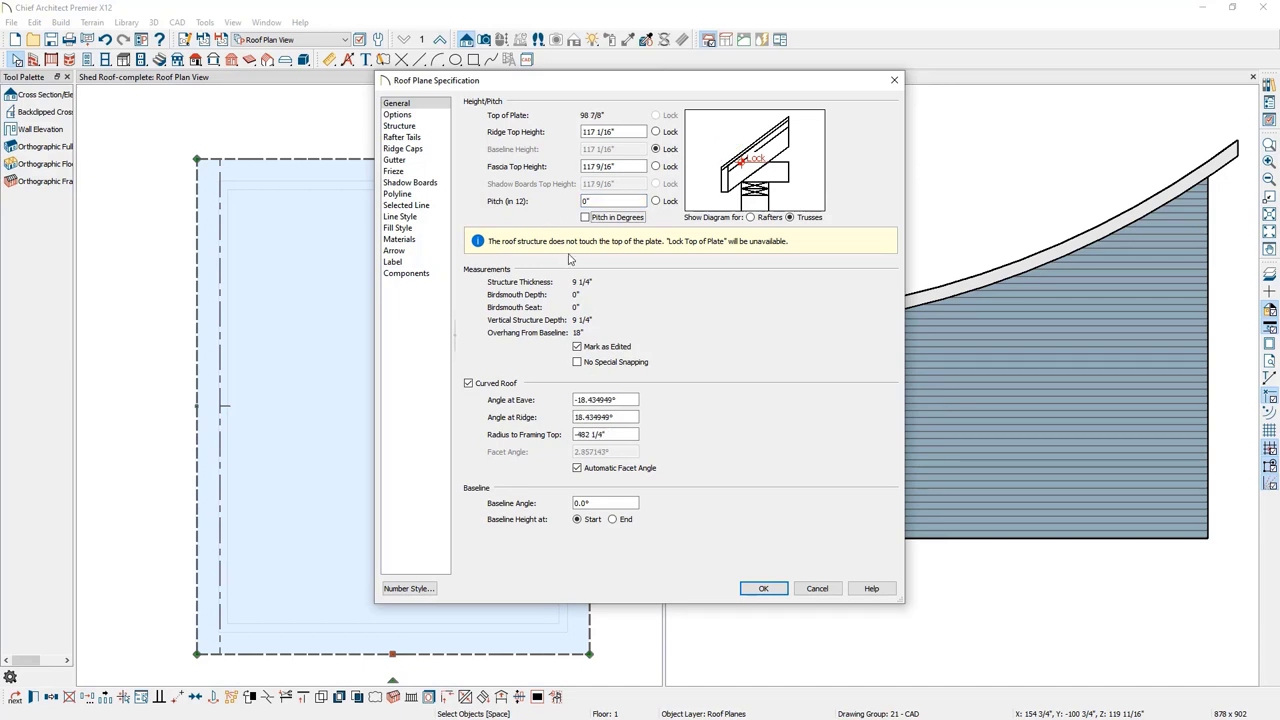
{"action": "left_click_drag", "start_coordinate": [625, 399], "coordinate": [548, 400]}
{"action": "type", "text": "70"}
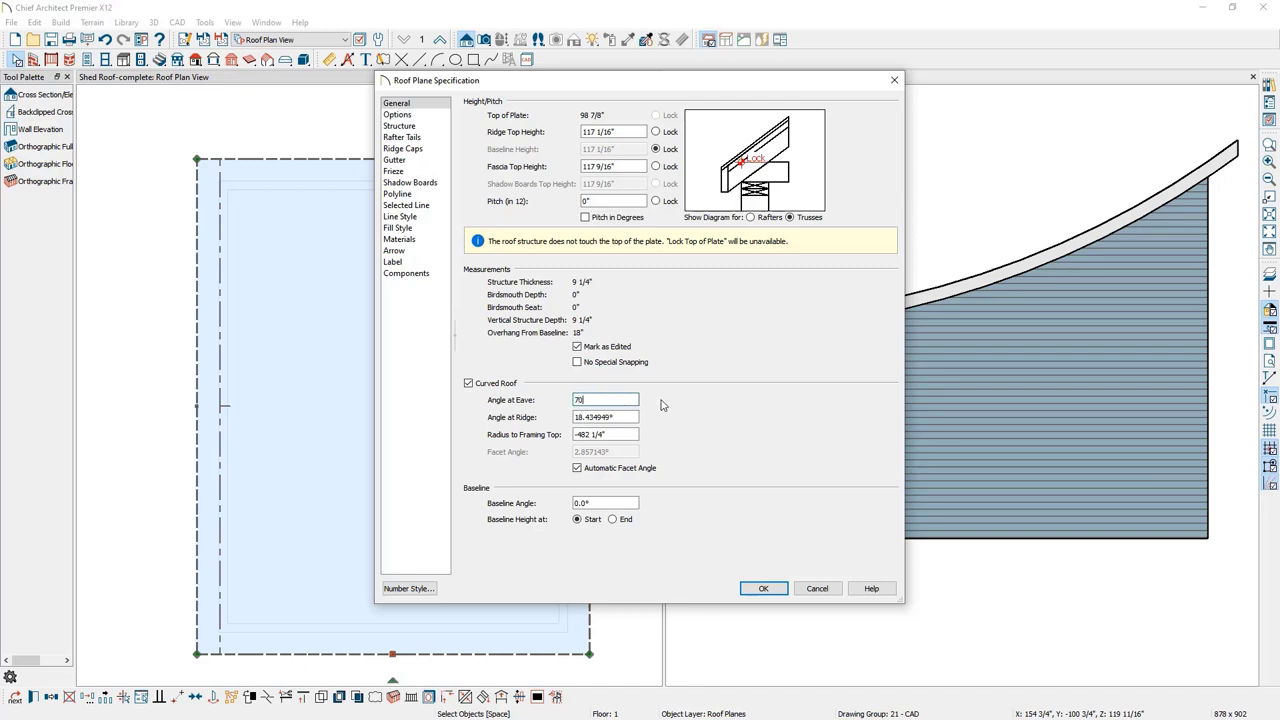
{"action": "left_click", "coordinate": [764, 589]}
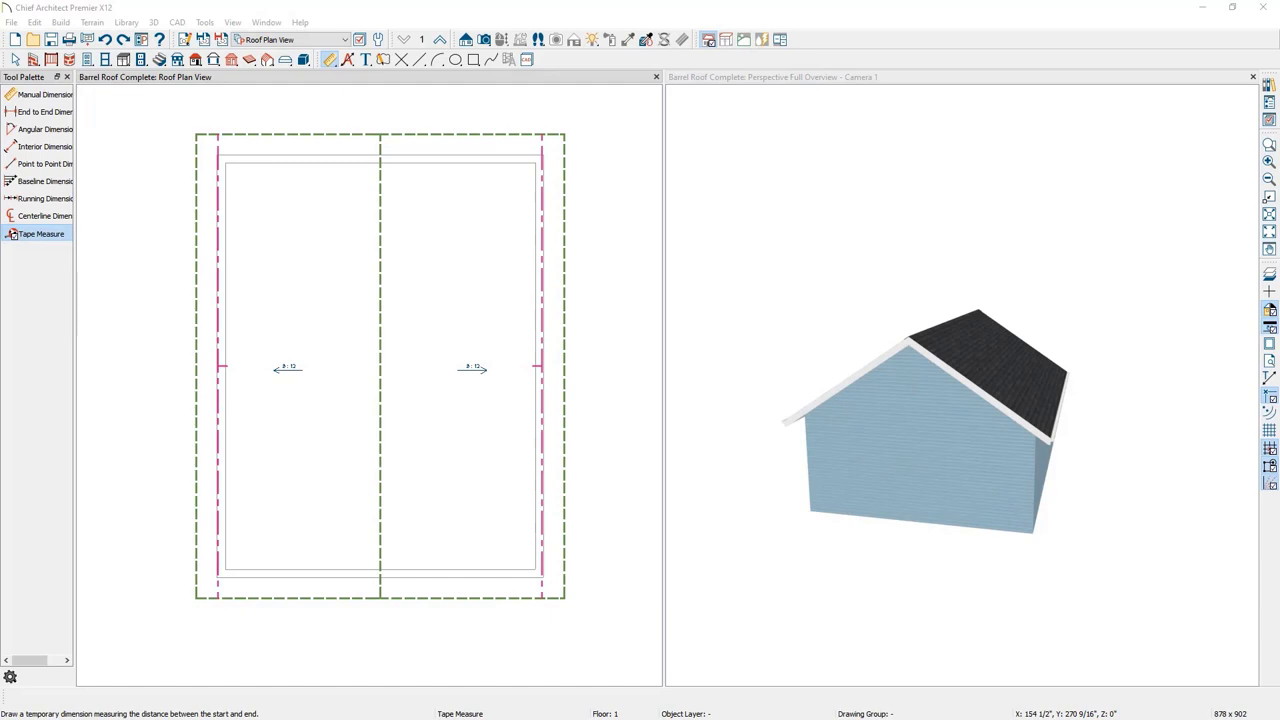
- Add an Upper Pitch of 6 in 12, 66" in from the baseline, to the Barrel Roof Complete plan's lower Full Gable Wall
{"action": "left_click", "coordinate": [337, 700]}
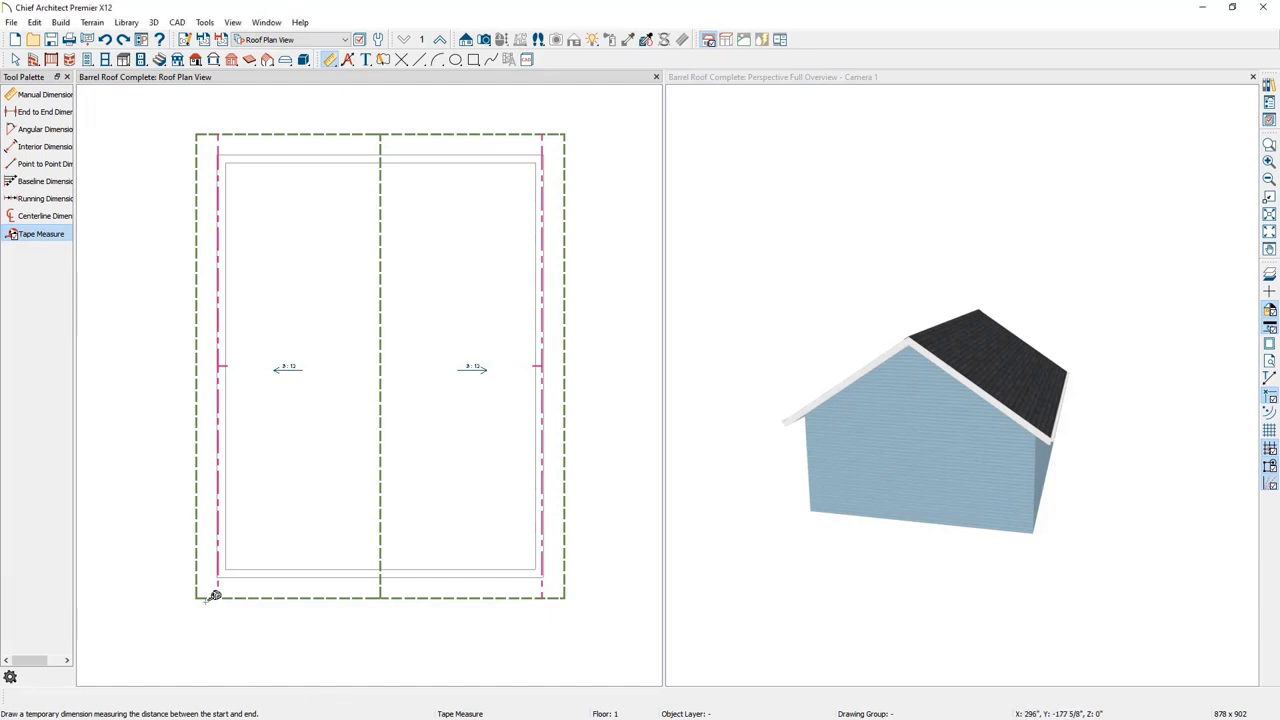
{"action": "key", "text": "space"}
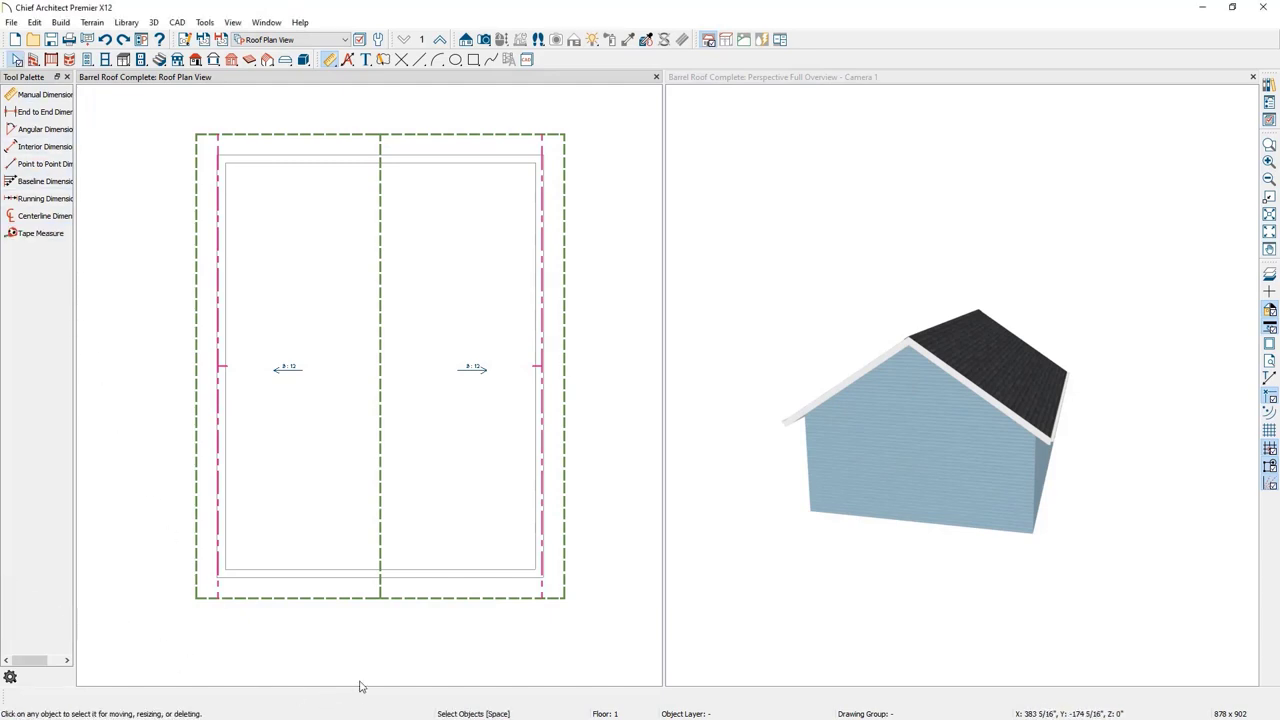
{"action": "left_click", "coordinate": [416, 577]}
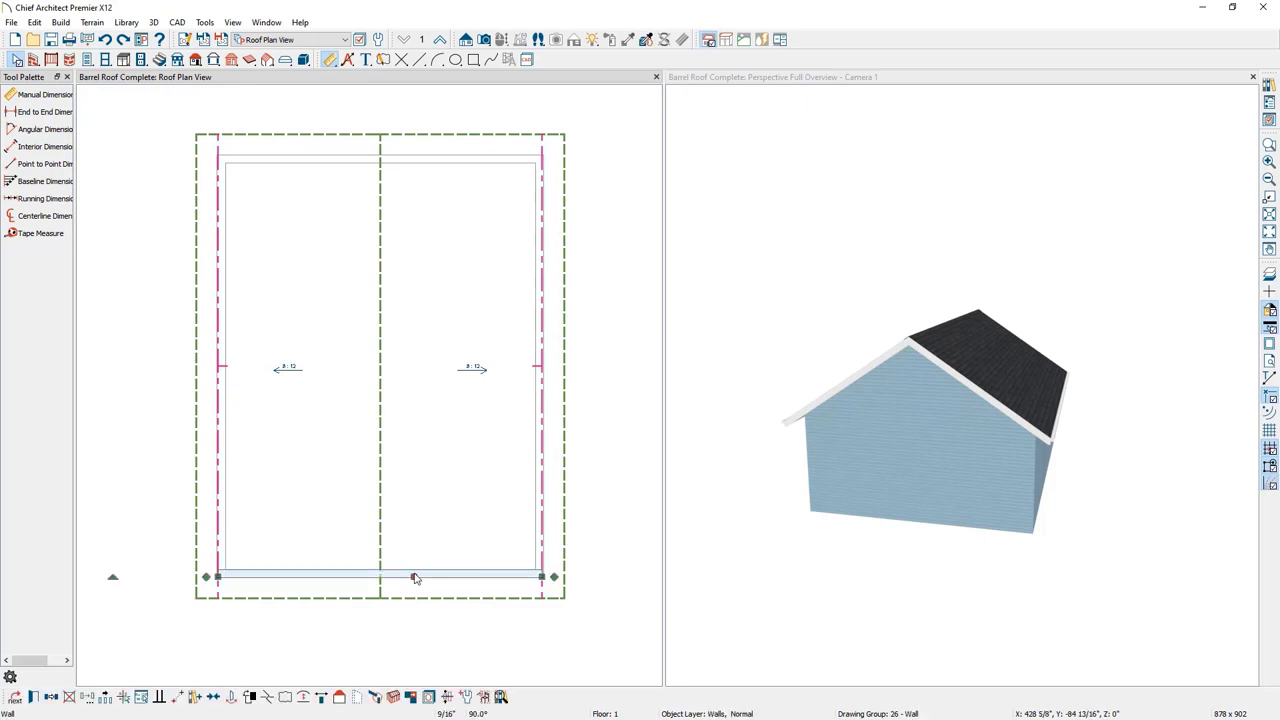
{"action": "left_click", "coordinate": [33, 697]}
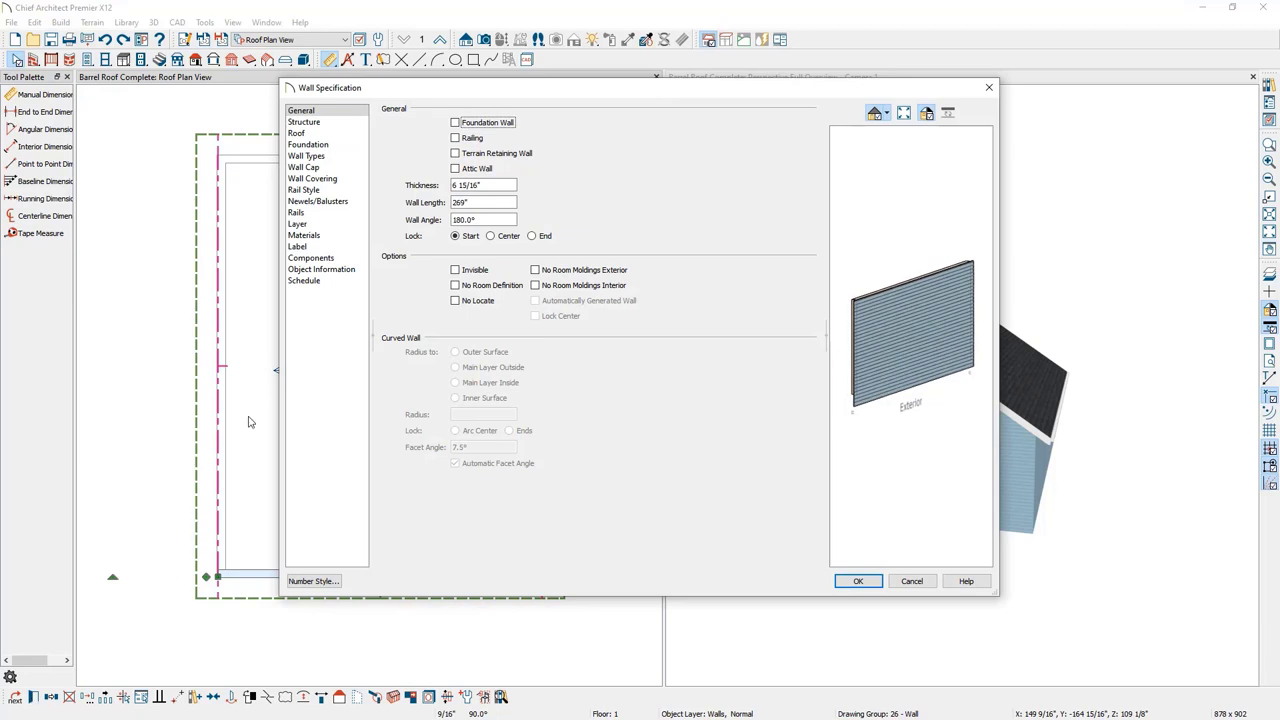
{"action": "left_click", "coordinate": [300, 134]}
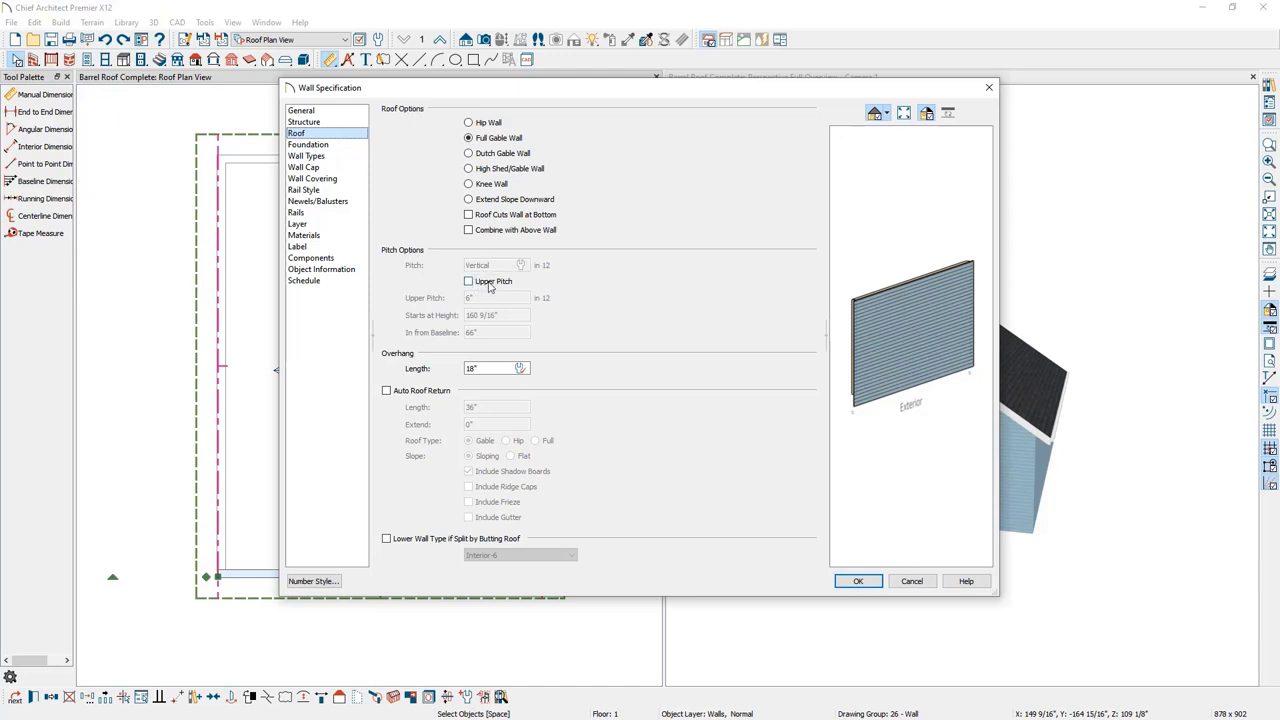
{"action": "left_click", "coordinate": [489, 284]}
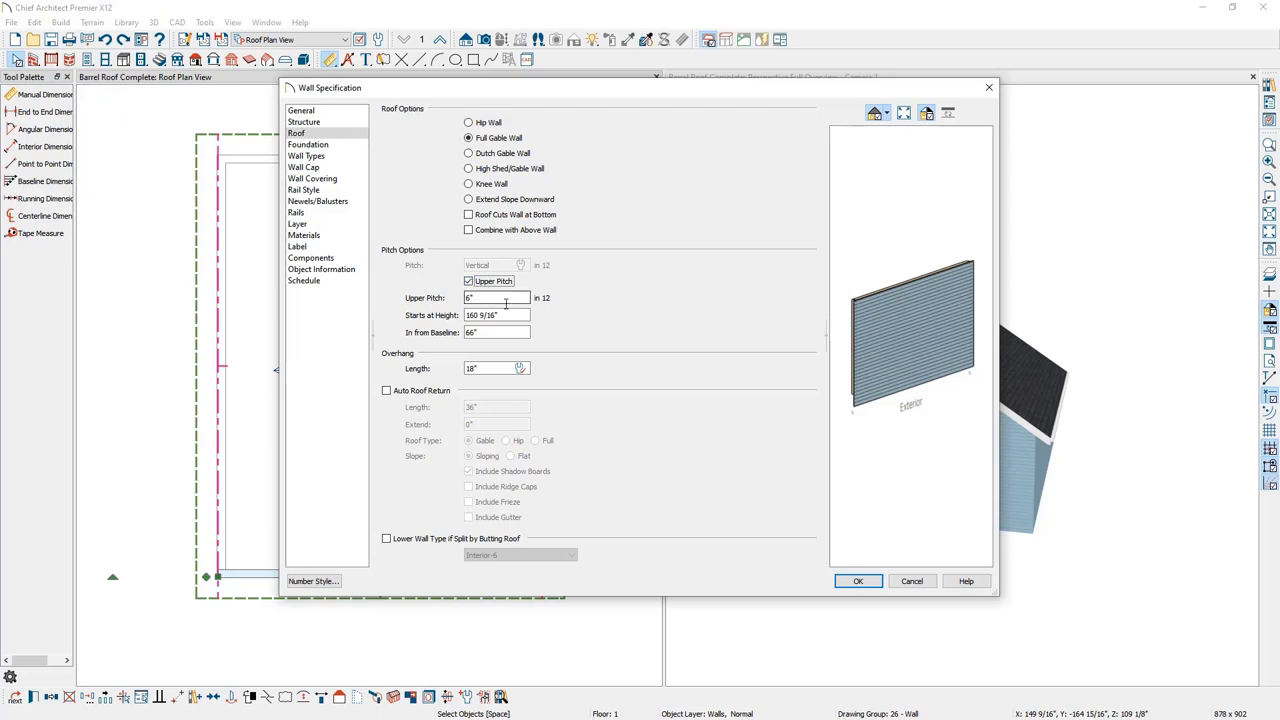
{"action": "left_click", "coordinate": [509, 316]}
{"action": "left_click", "coordinate": [857, 582]}
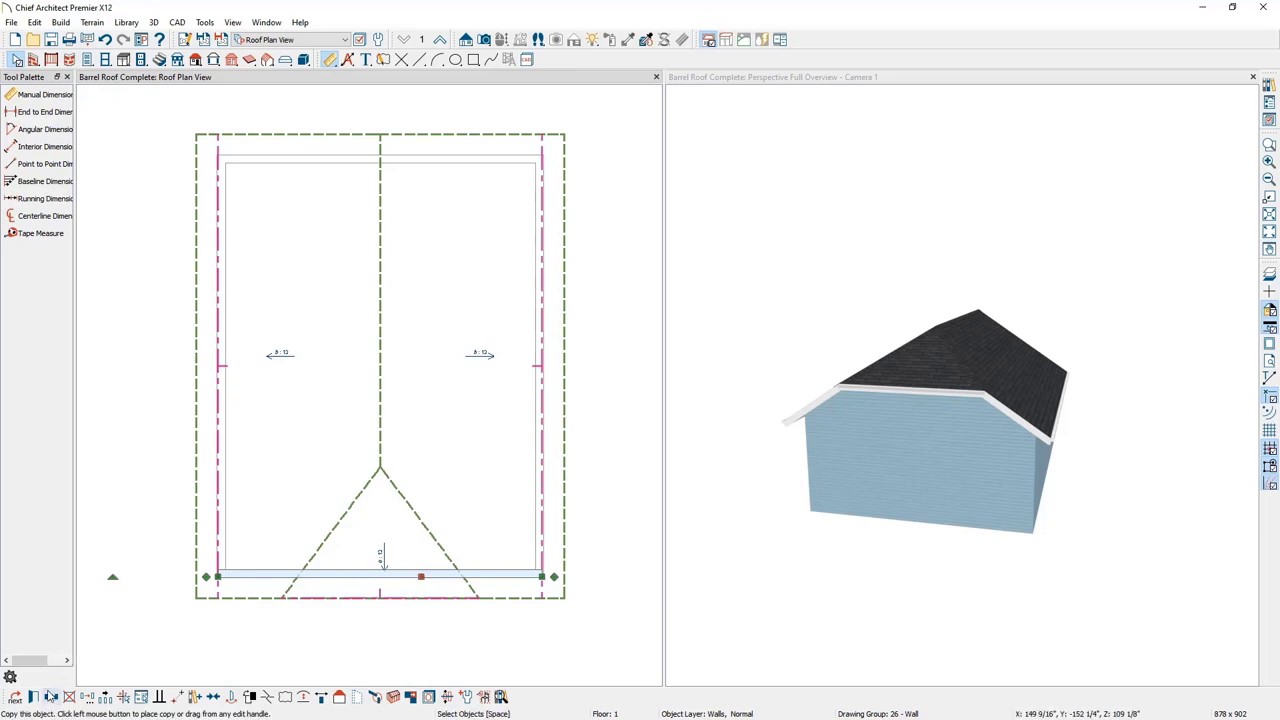
- Review the lower gable wall's In from Baseline setting in its roof pitch options
{"action": "left_click", "coordinate": [34, 697]}
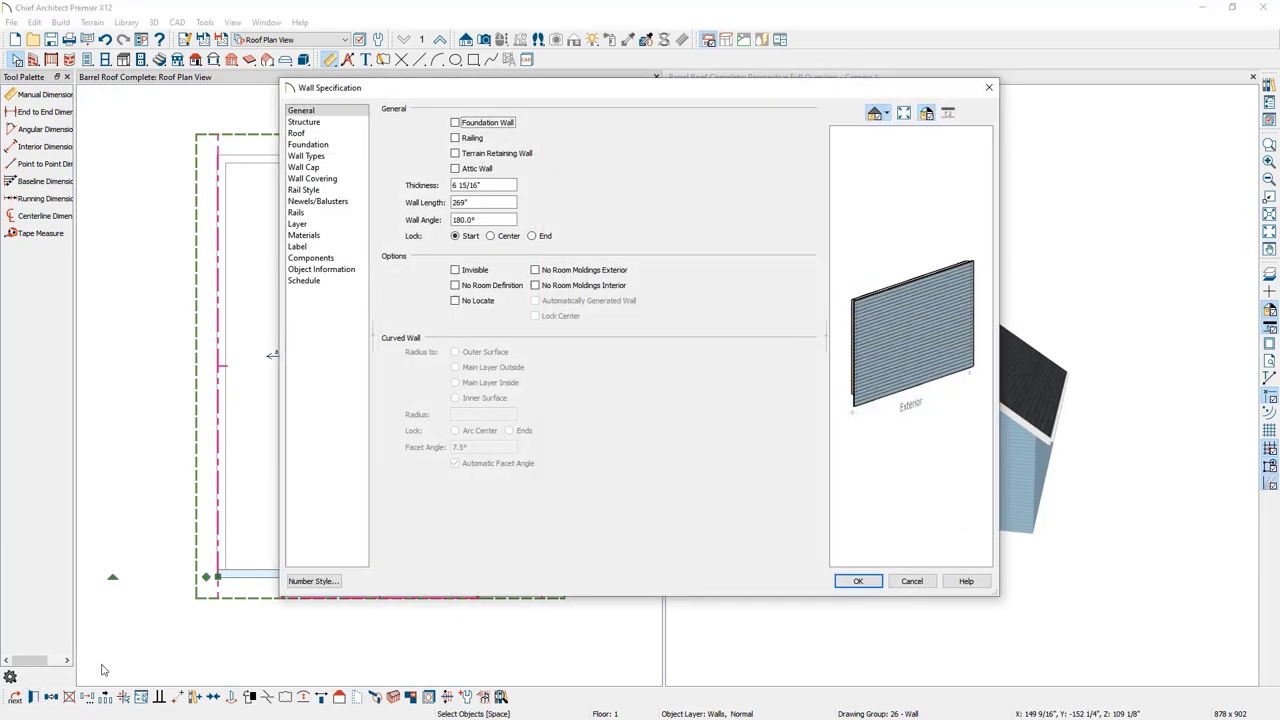
{"action": "left_click", "coordinate": [297, 133]}
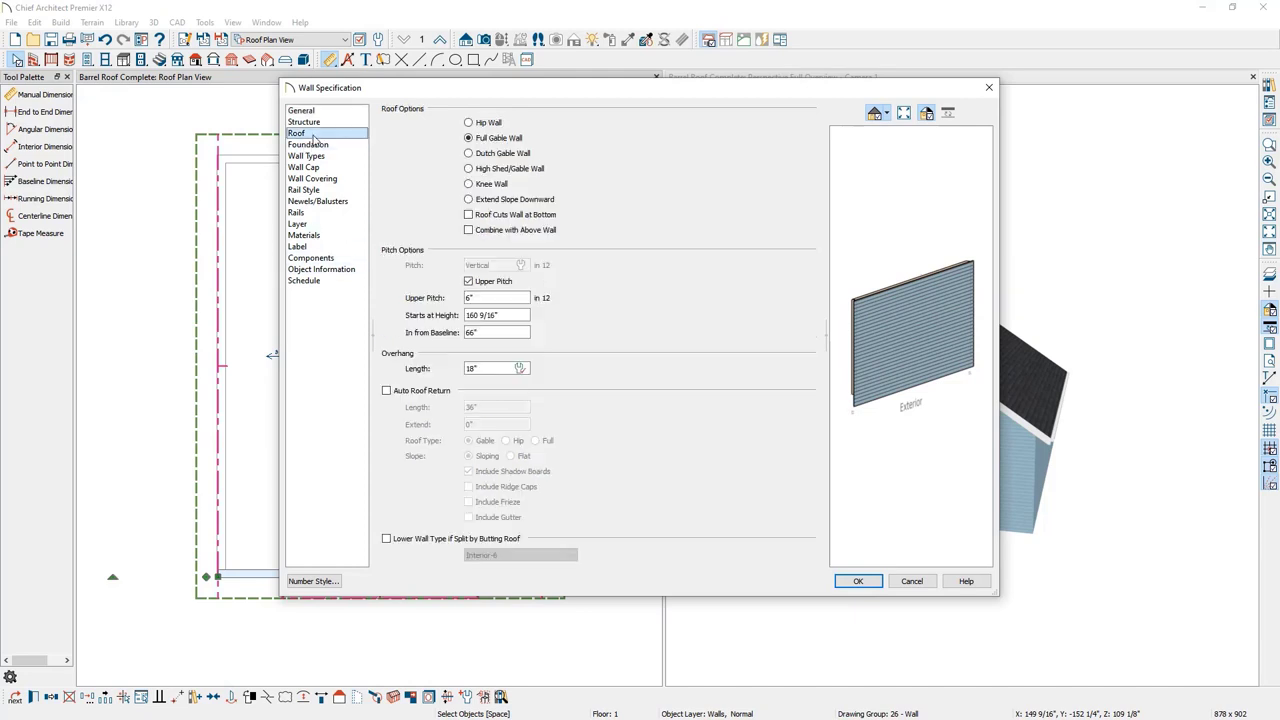
{"action": "left_click", "coordinate": [517, 333]}
{"action": "left_click_drag", "start_coordinate": [517, 333], "coordinate": [414, 332]}
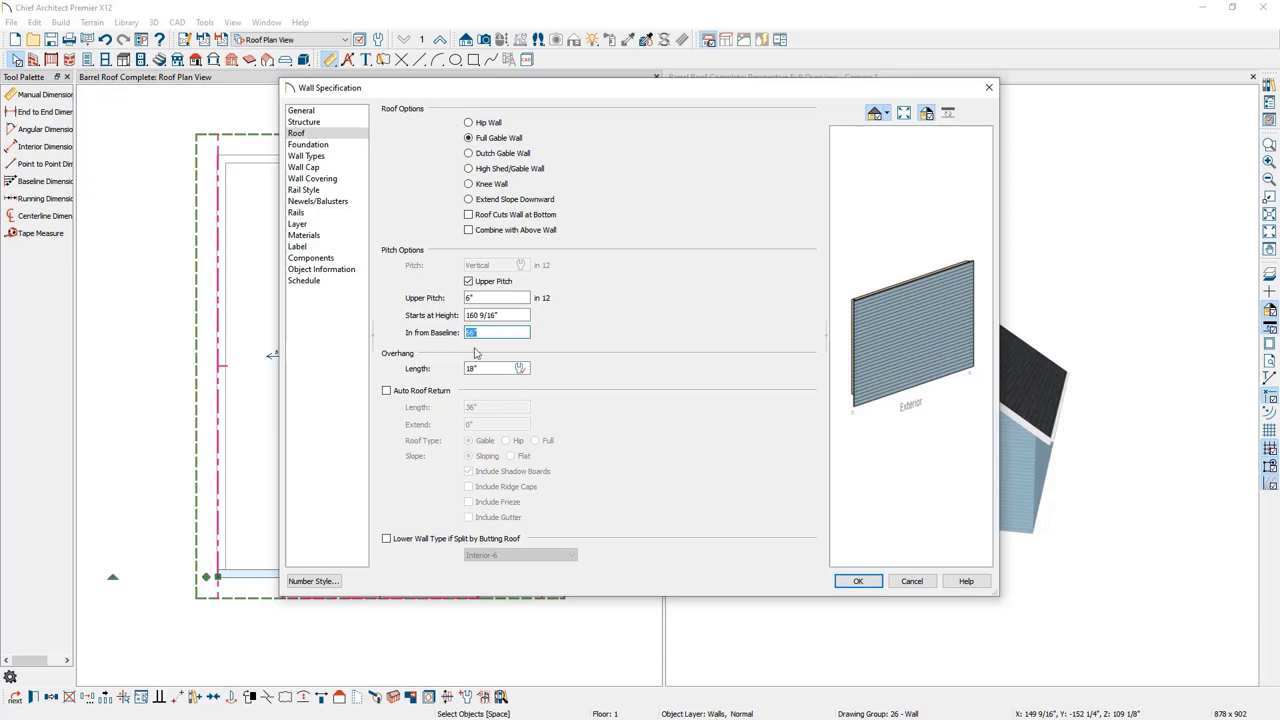
{"action": "left_click", "coordinate": [850, 580]}
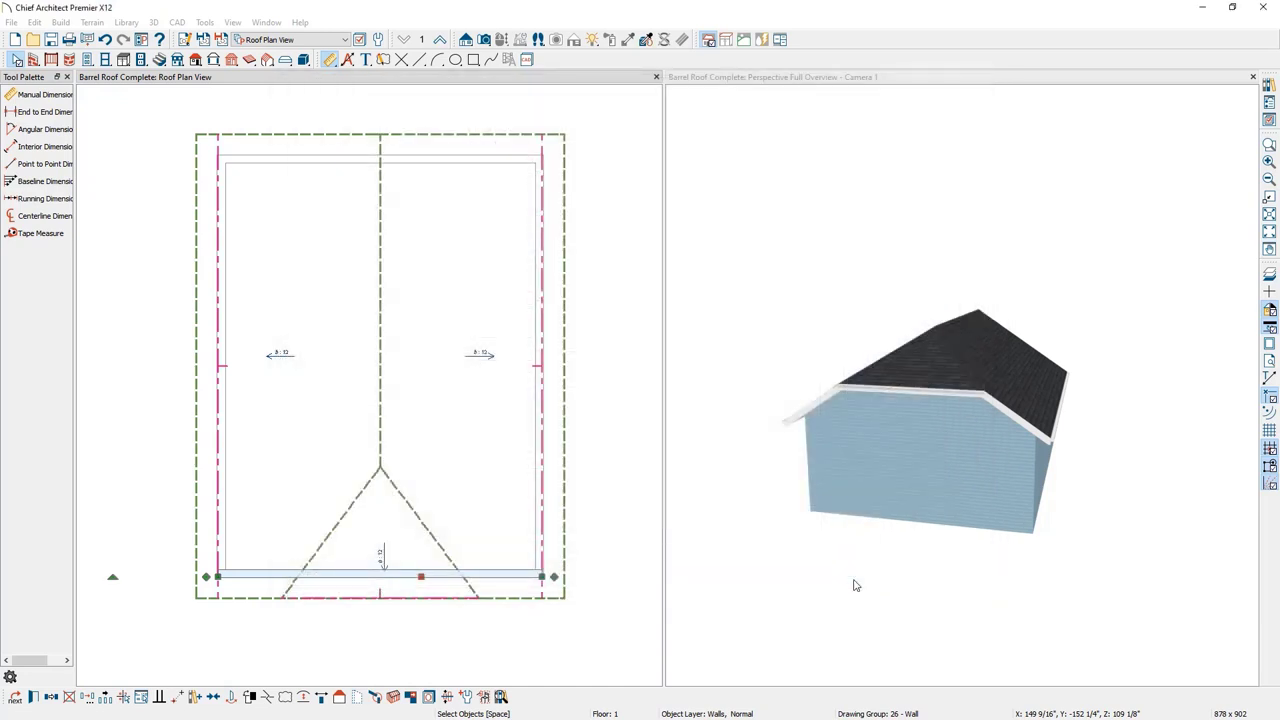
- Measure from the right-hand roof baseline along the lower wall to the edge of the upper-pitch roof plane
{"action": "left_click", "coordinate": [629, 609]}
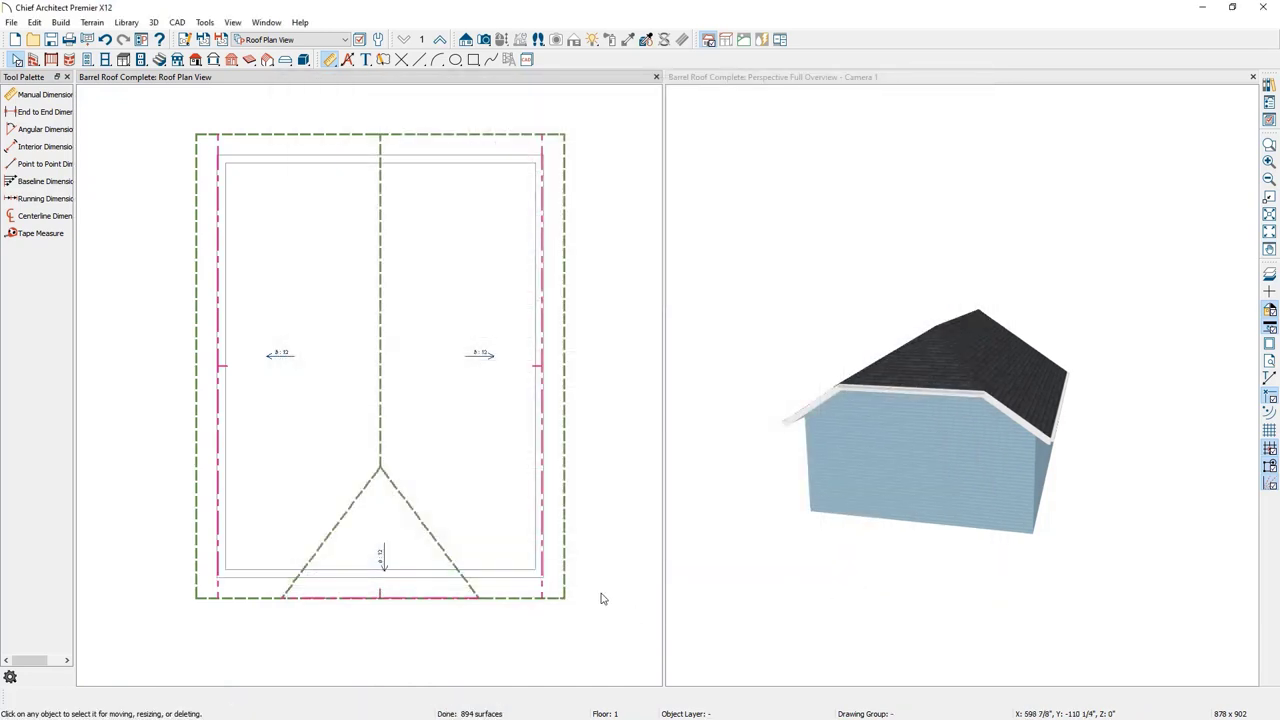
{"action": "left_click", "coordinate": [543, 594]}
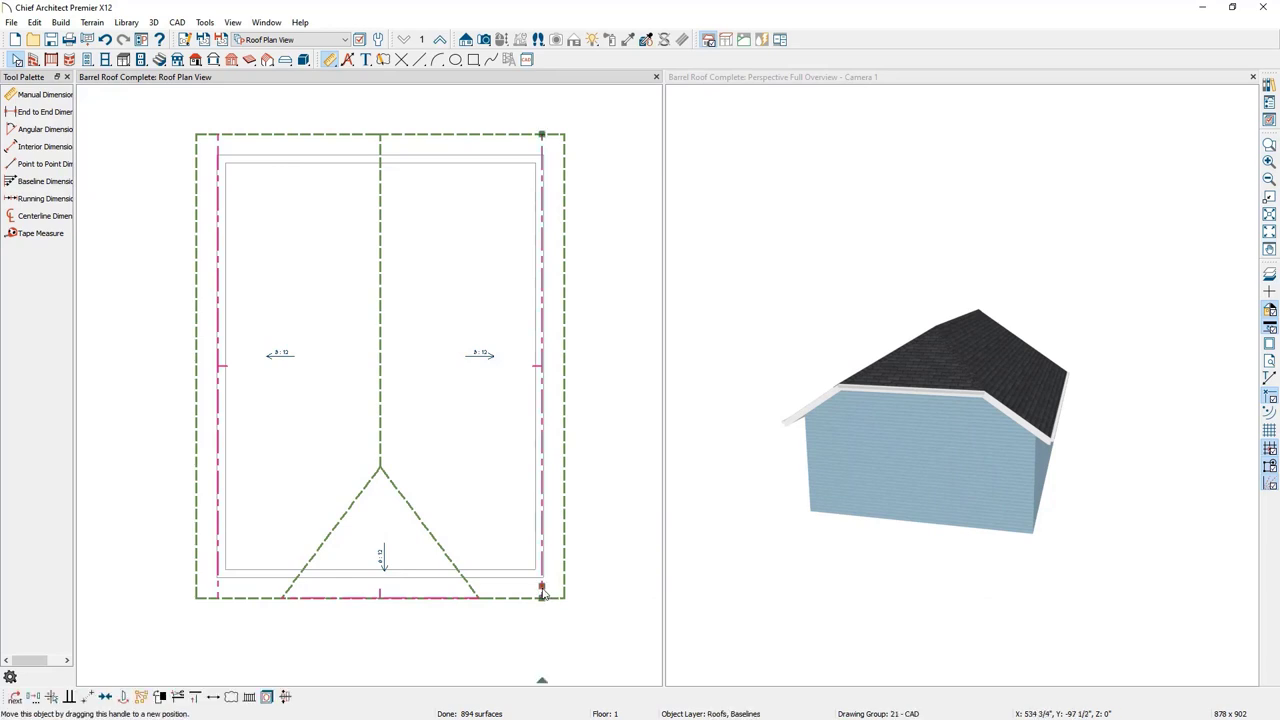
{"action": "left_click", "coordinate": [616, 589]}
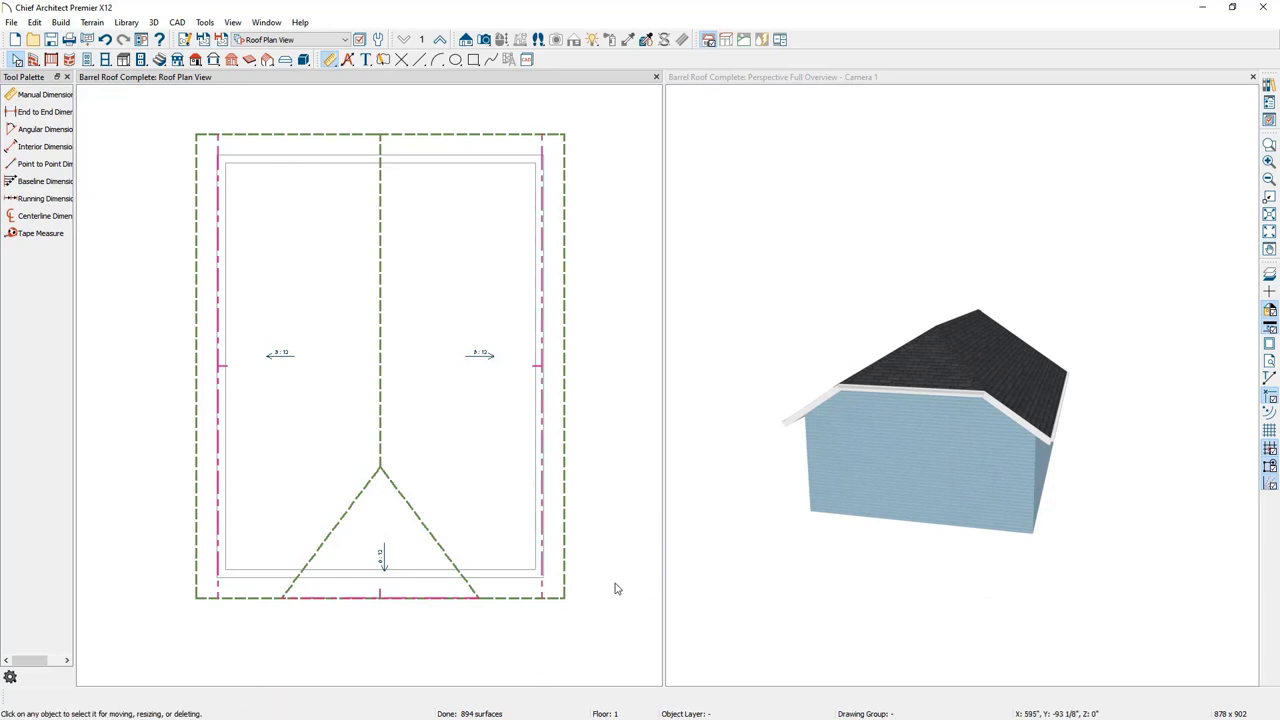
{"action": "left_click", "coordinate": [40, 233]}
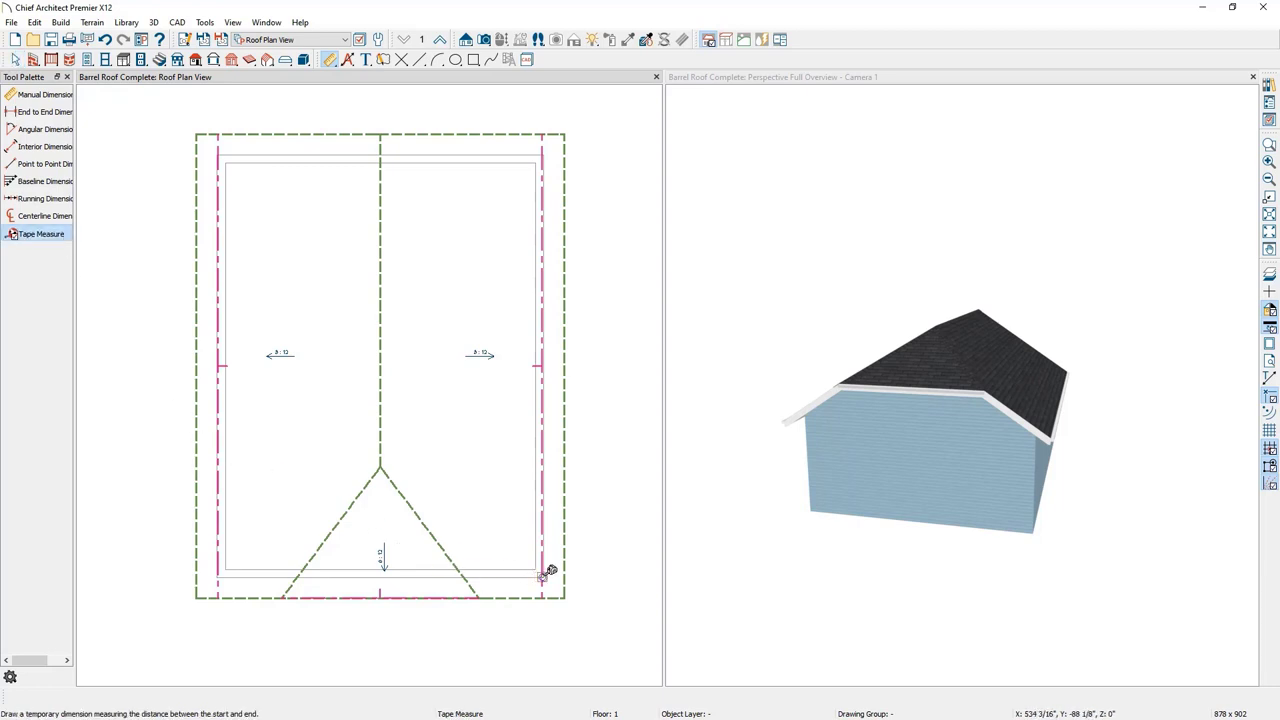
{"action": "left_click_drag", "start_coordinate": [542, 576], "coordinate": [469, 577]}
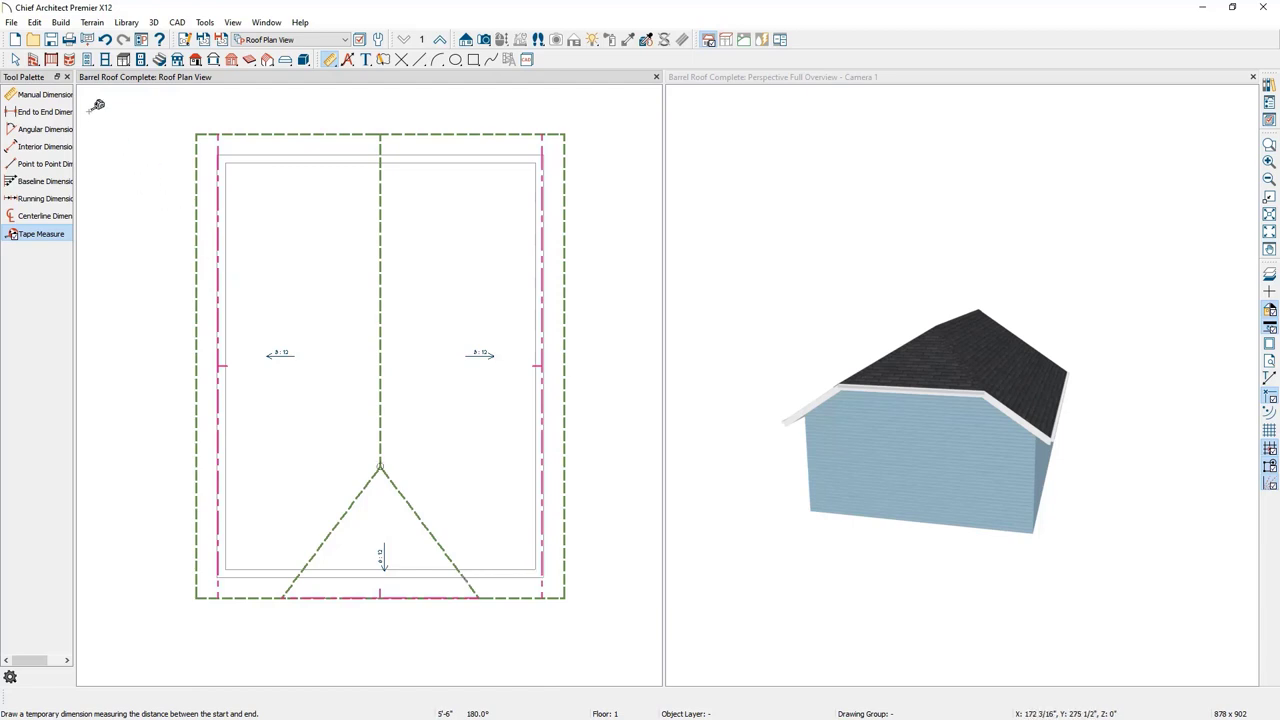
{"action": "left_click", "coordinate": [16, 59]}
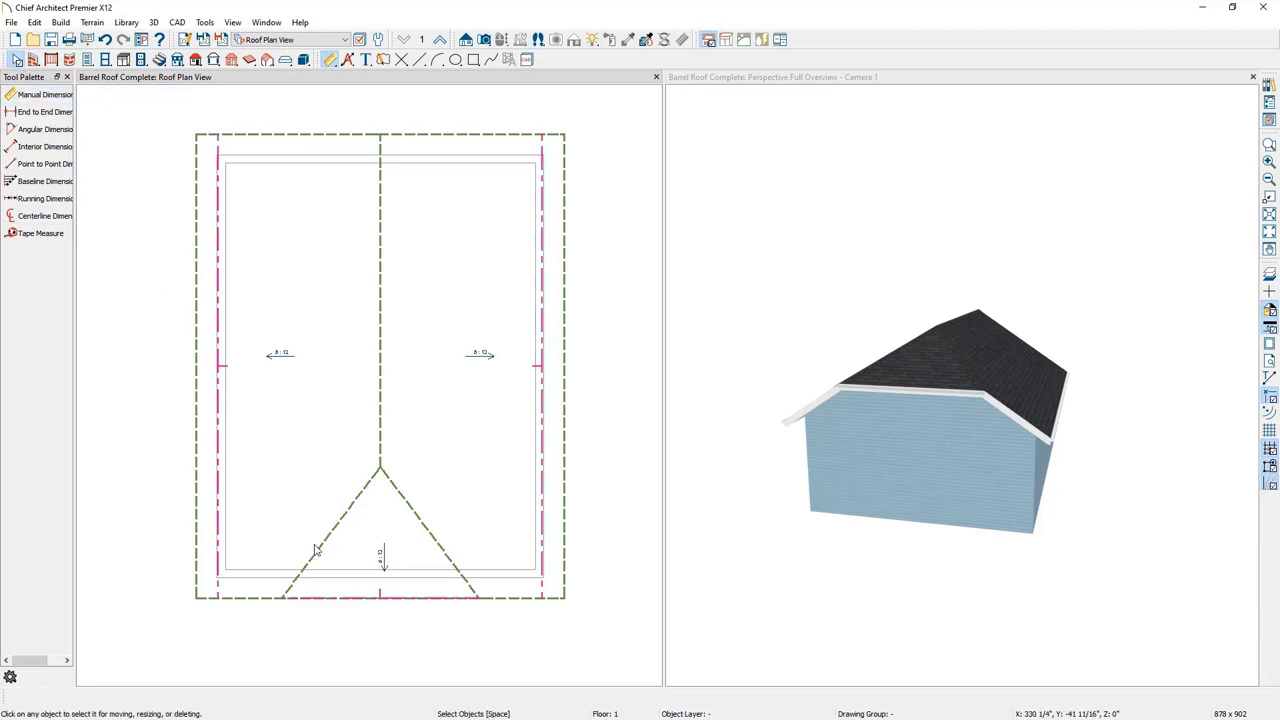
- Change the lower wall to a Dutch Gable Wall with an 8 in 12 pitch, keeping the Upper Pitch option on
{"action": "left_click", "coordinate": [350, 578]}
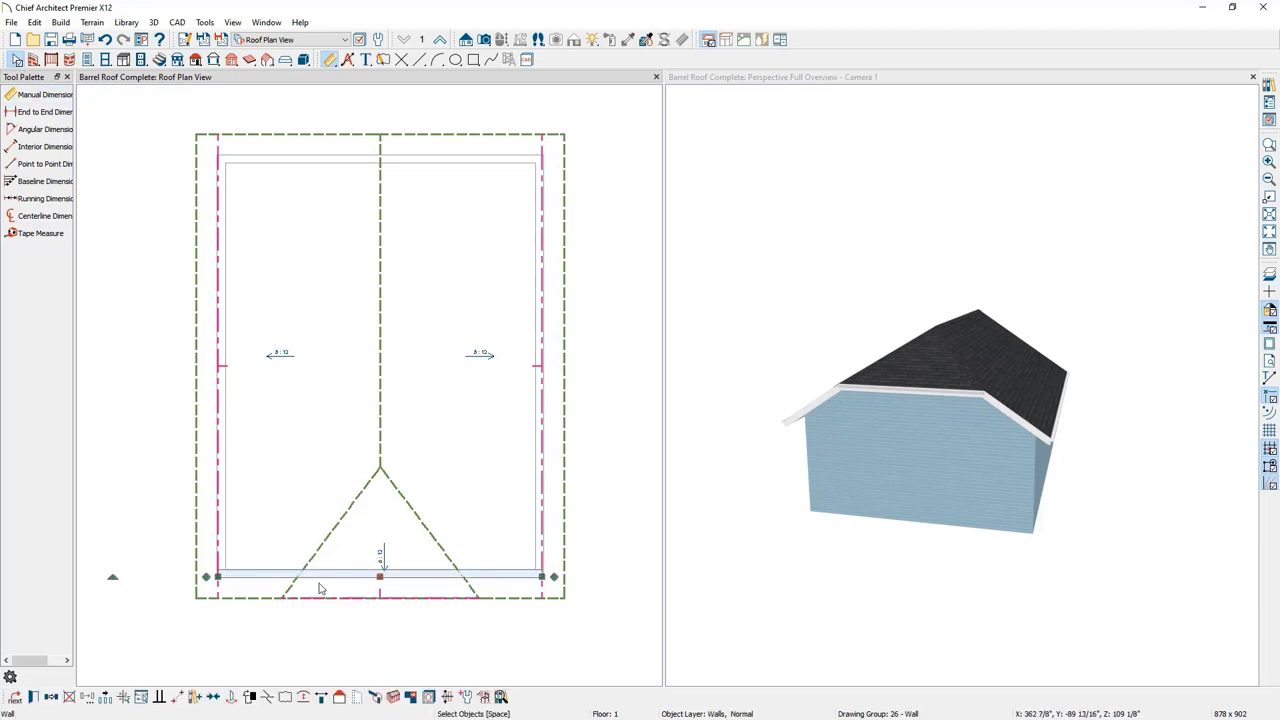
{"action": "left_click", "coordinate": [33, 697]}
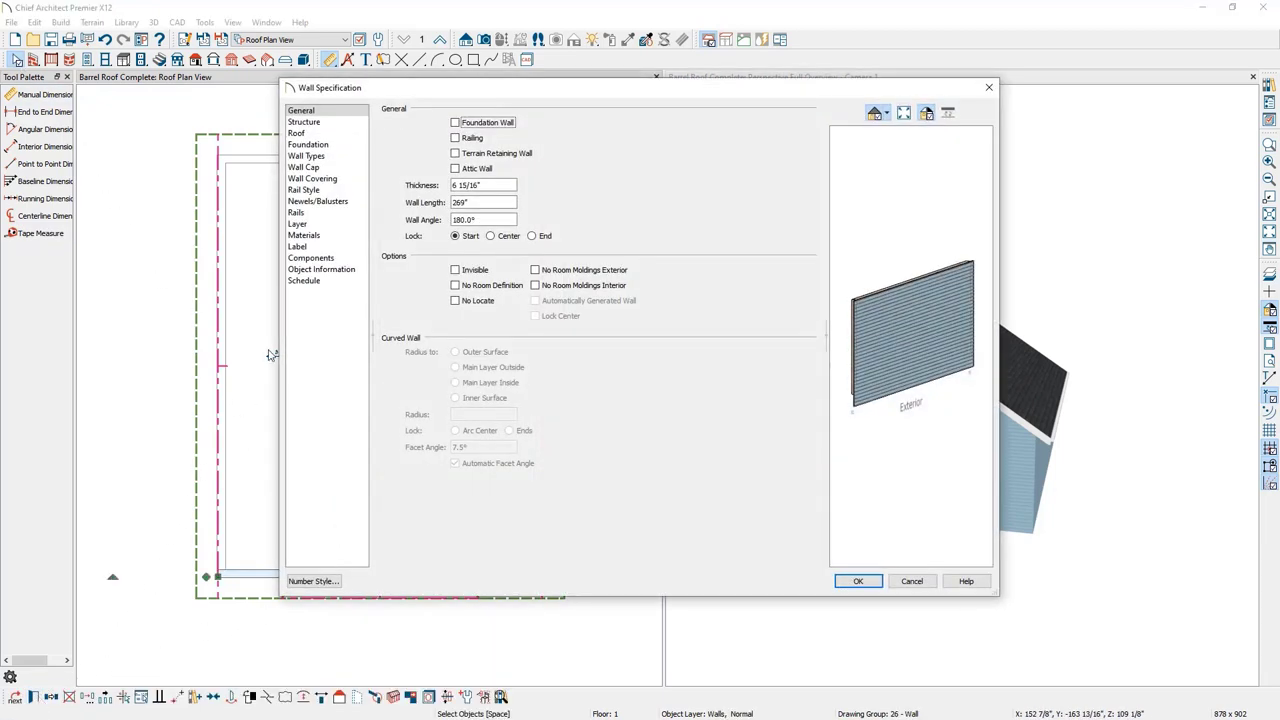
{"action": "left_click", "coordinate": [298, 134]}
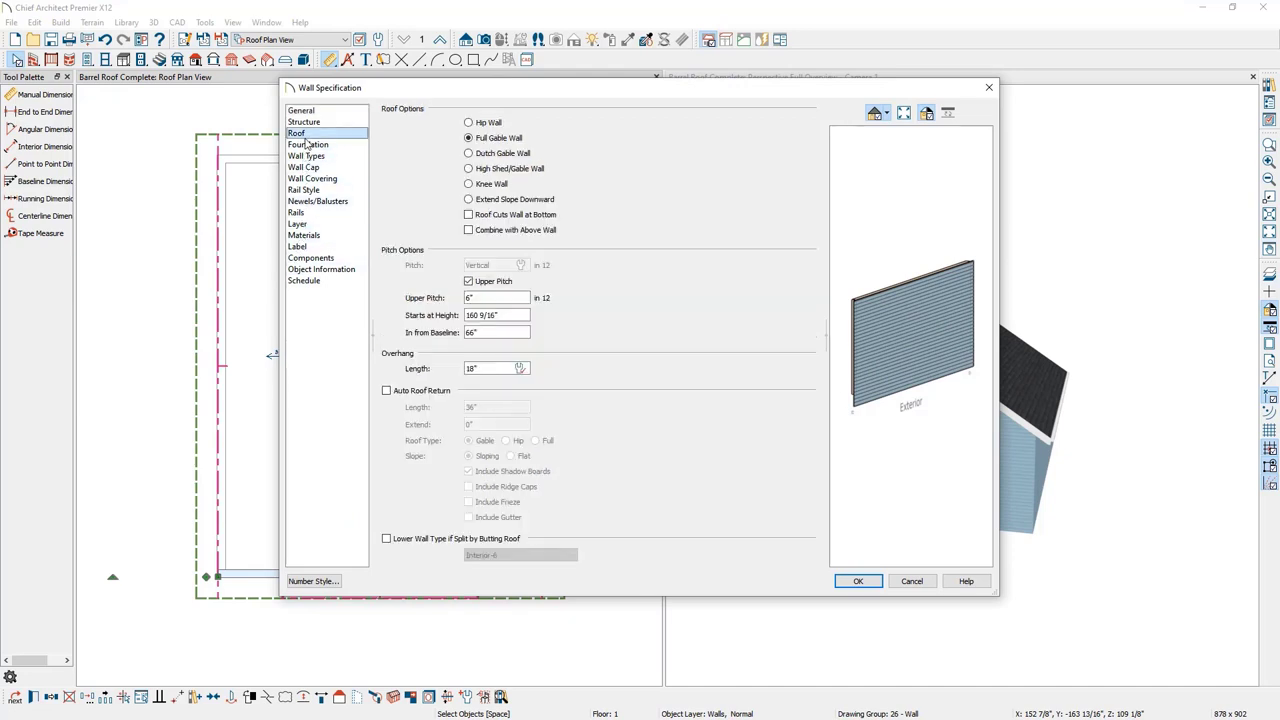
{"action": "left_click", "coordinate": [520, 155]}
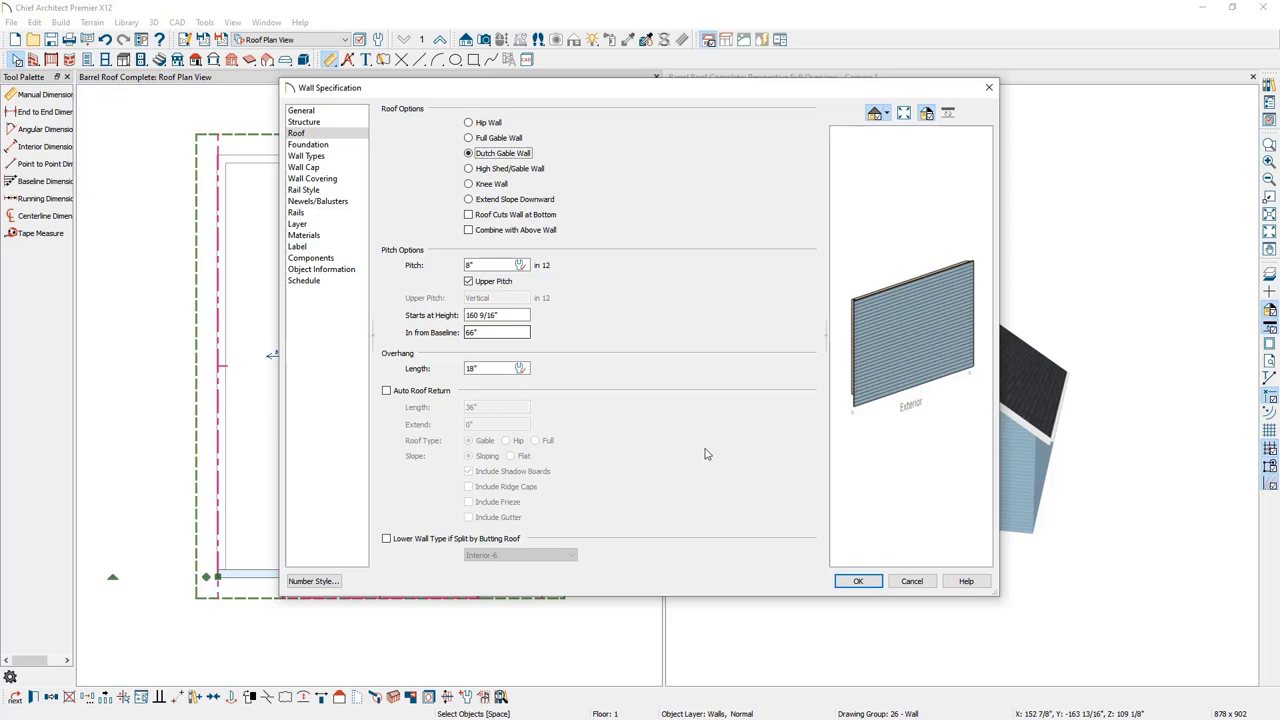
{"action": "left_click", "coordinate": [852, 583]}
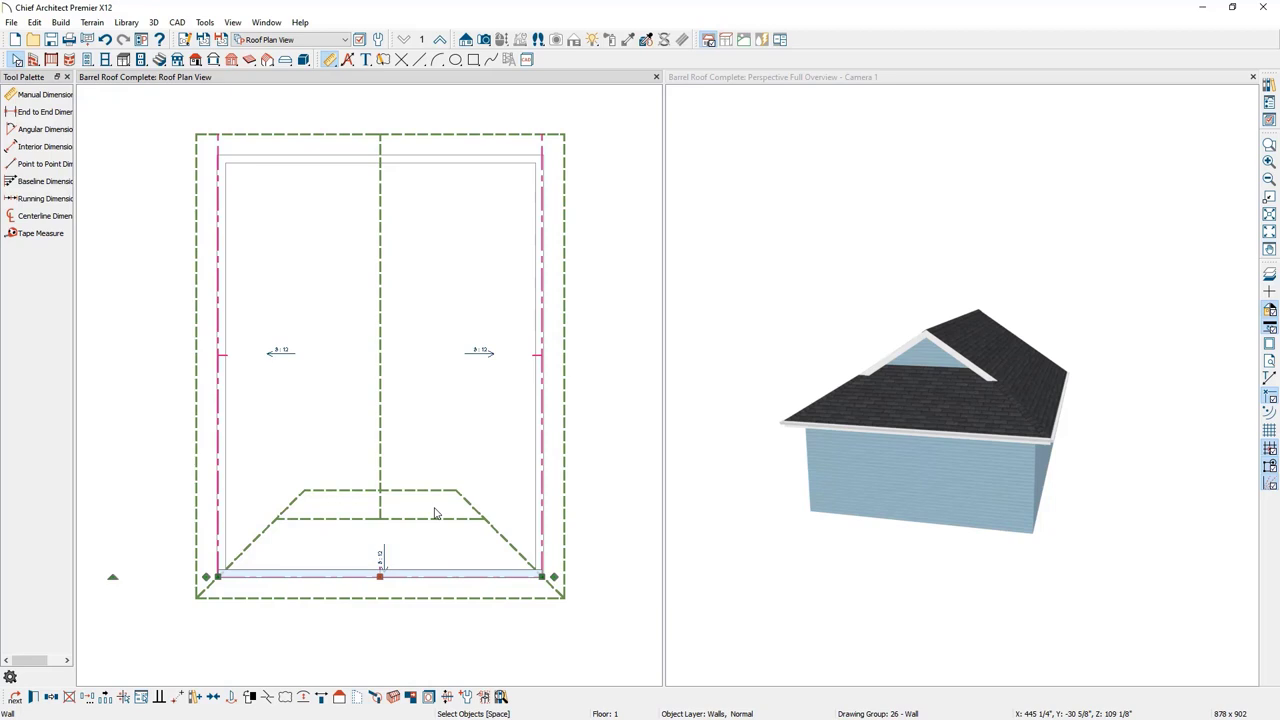
- Go up to the attic floor and display the "Walls, Attic" layer in the roof plan layer set
{"action": "left_click", "coordinate": [440, 40]}
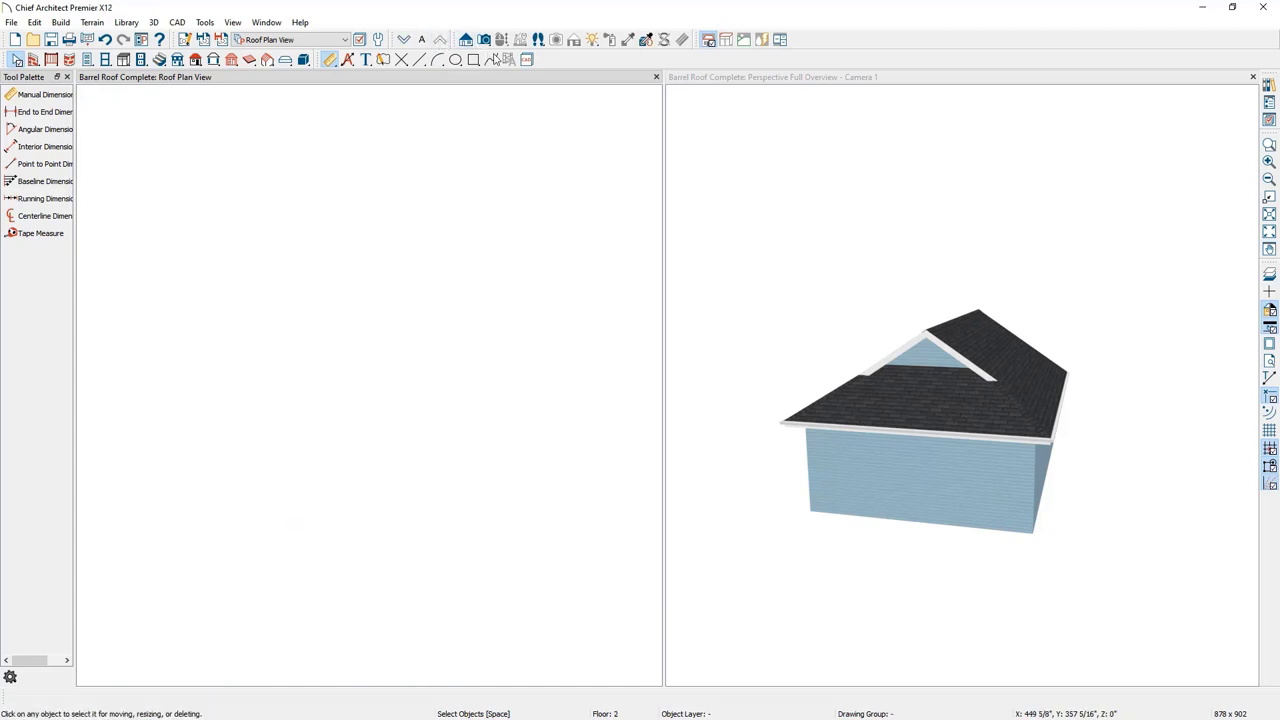
{"action": "left_click", "coordinate": [1268, 119]}
{"action": "left_click", "coordinate": [1199, 147]}
{"action": "type", "text": "wall"}
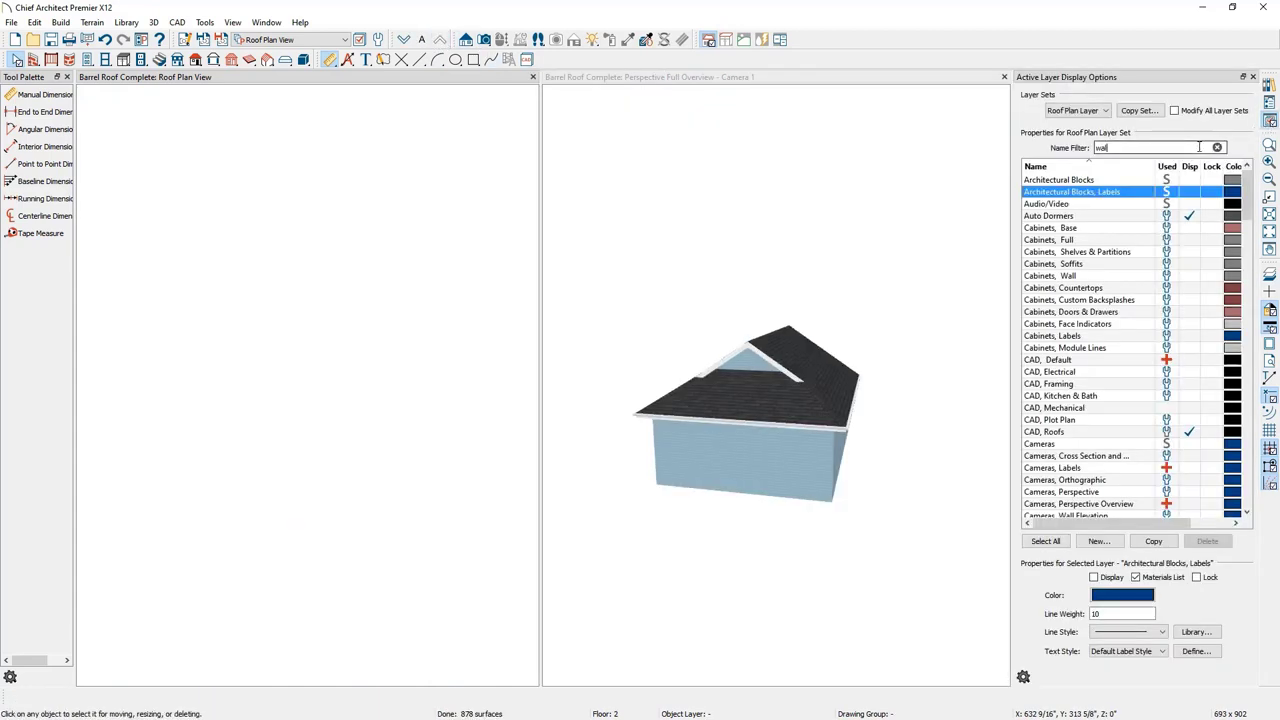
{"action": "left_click", "coordinate": [1111, 254]}
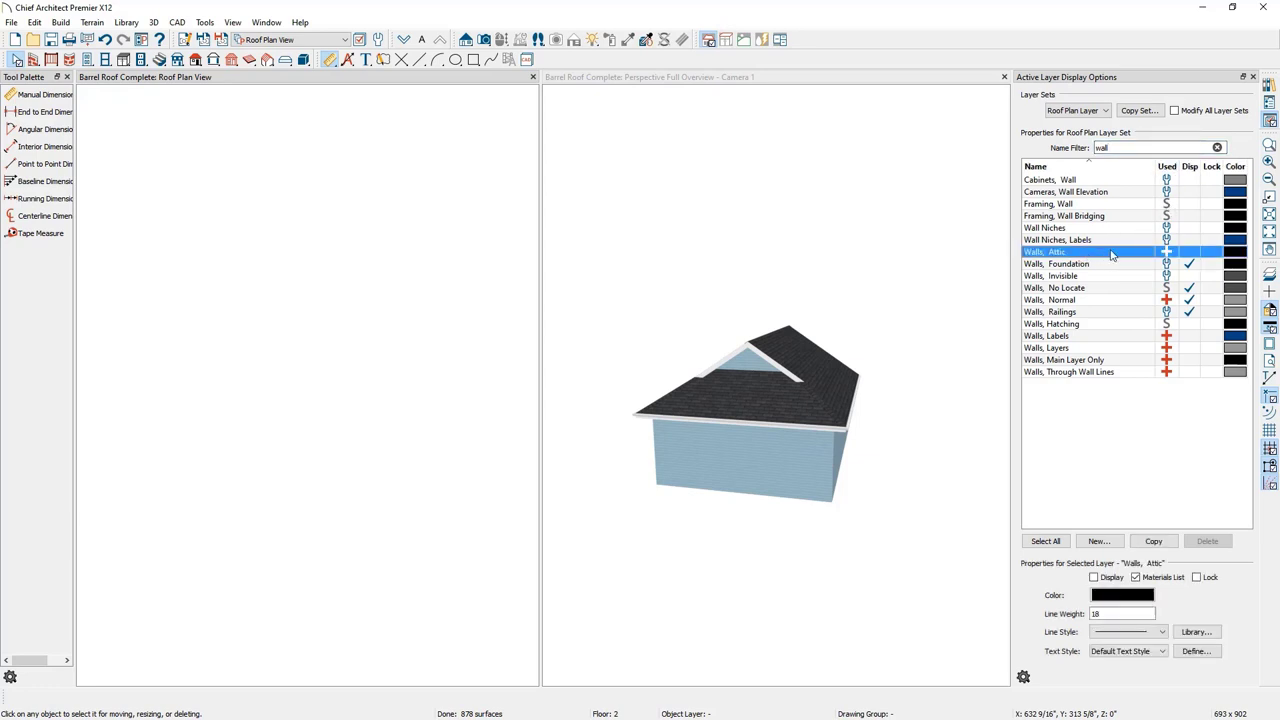
{"action": "left_click", "coordinate": [1189, 252]}
- Toggle the Reference Display for the attic floor's roof plan view
{"action": "left_click", "coordinate": [201, 26]}
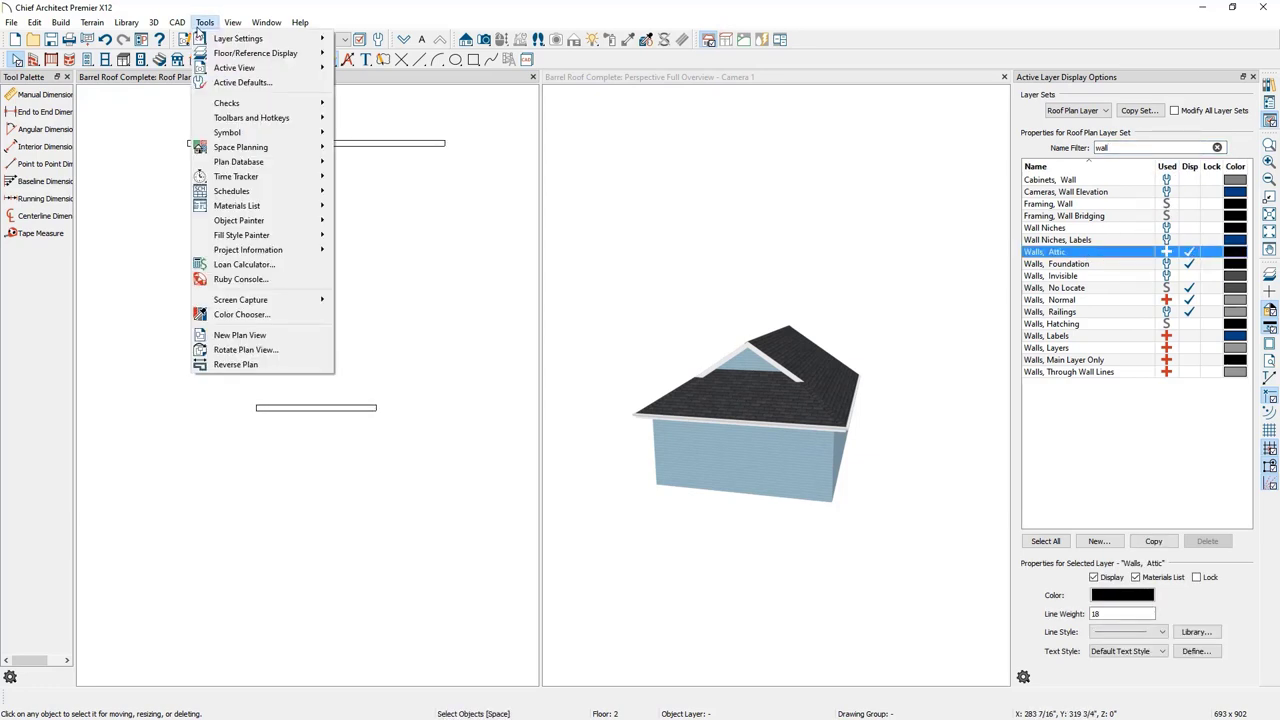
{"action": "mouse_move", "coordinate": [282, 56]}
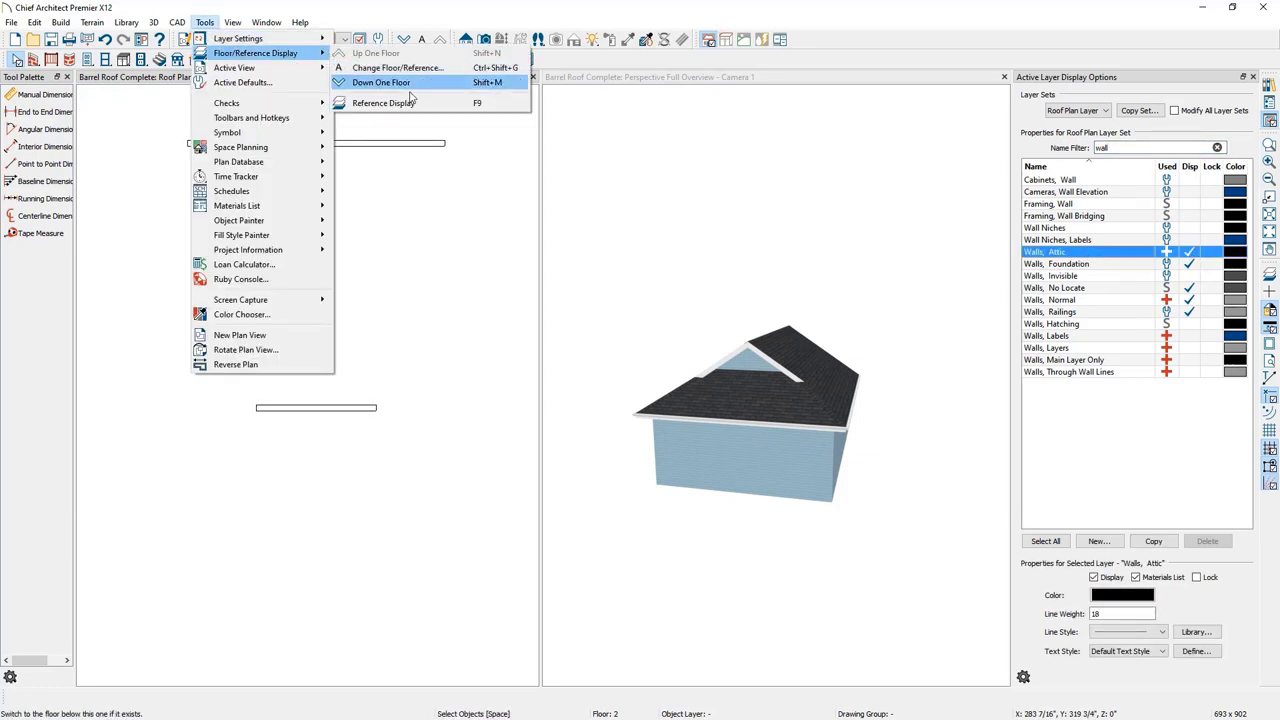
{"action": "left_click", "coordinate": [440, 105]}
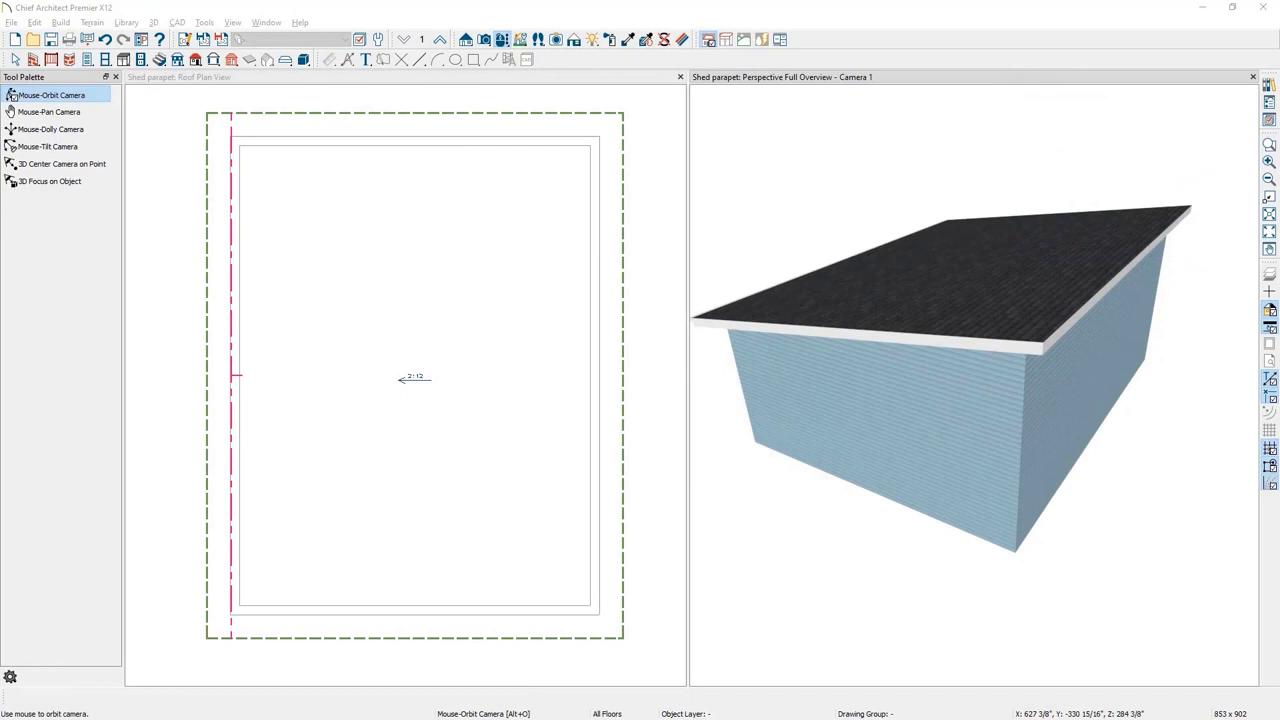
- Make the Shed parapet plan's Roof Plan View the active view
{"action": "left_click", "coordinate": [926, 45]}
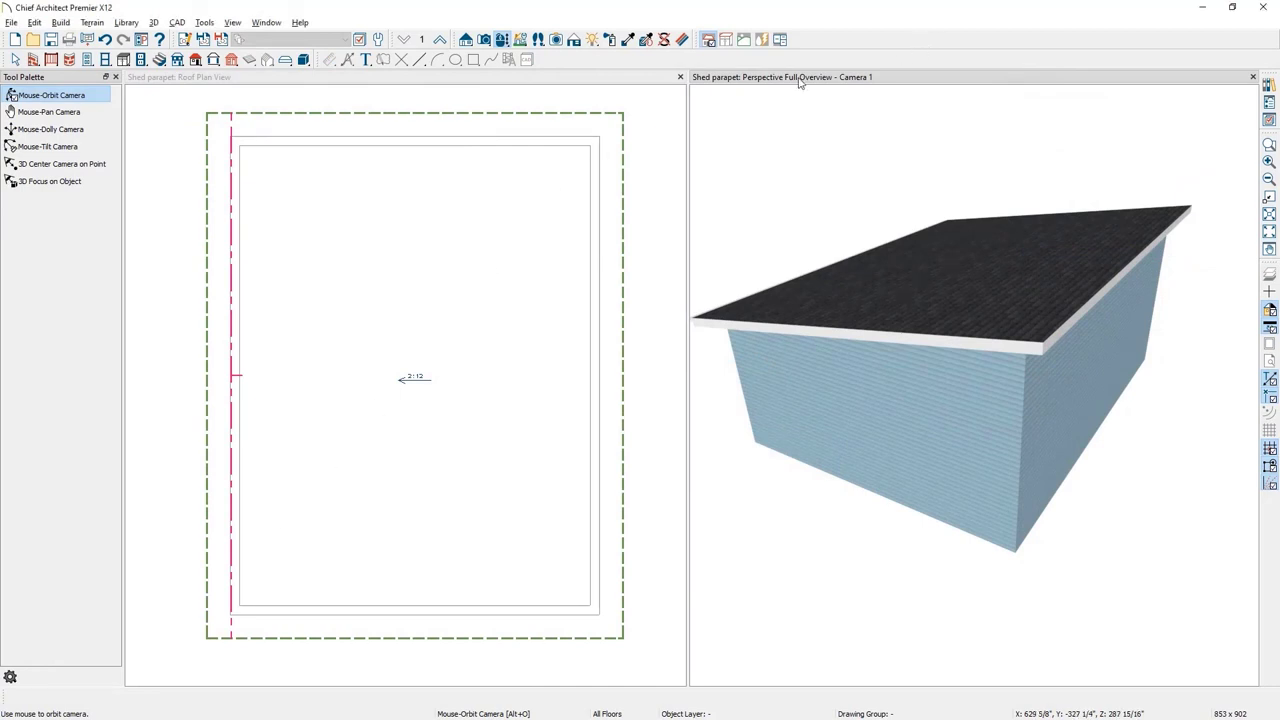
{"action": "left_click", "coordinate": [547, 117]}
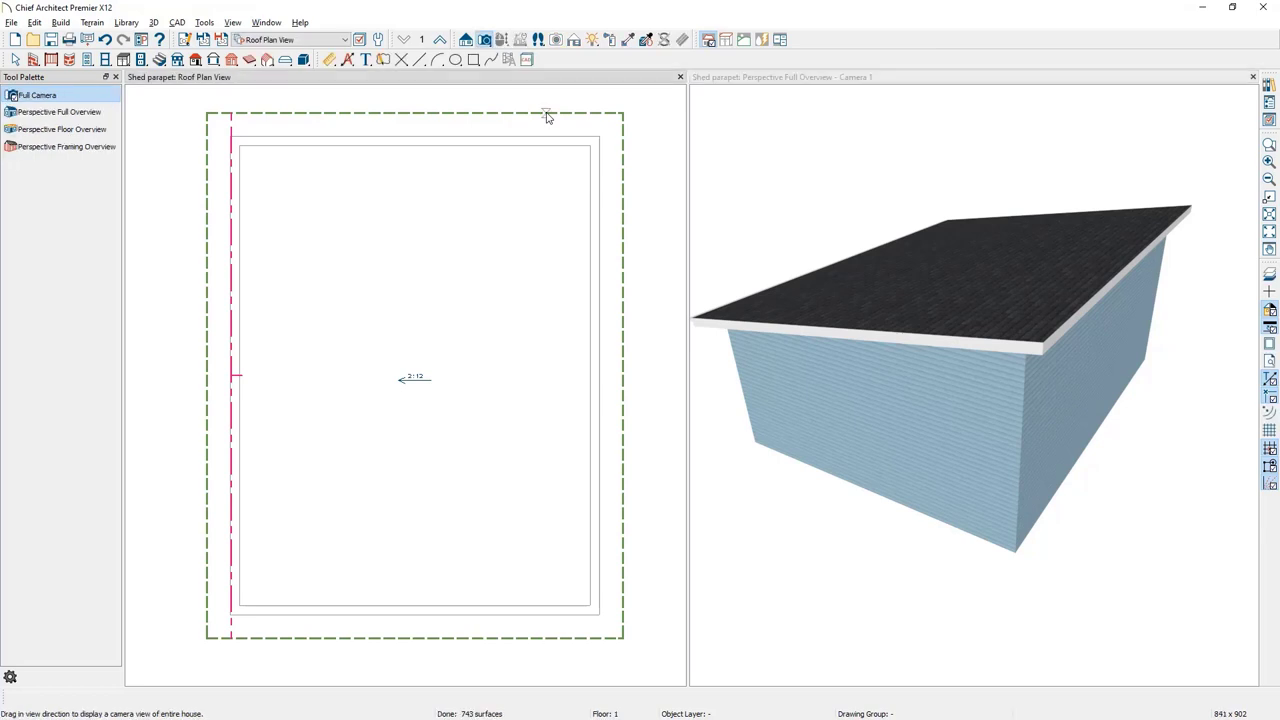
- Pull the roof plane's high edge and both gable edges in to the inner wall faces, turning Auto Rebuild Roofs off
{"action": "key", "text": "Escape"}
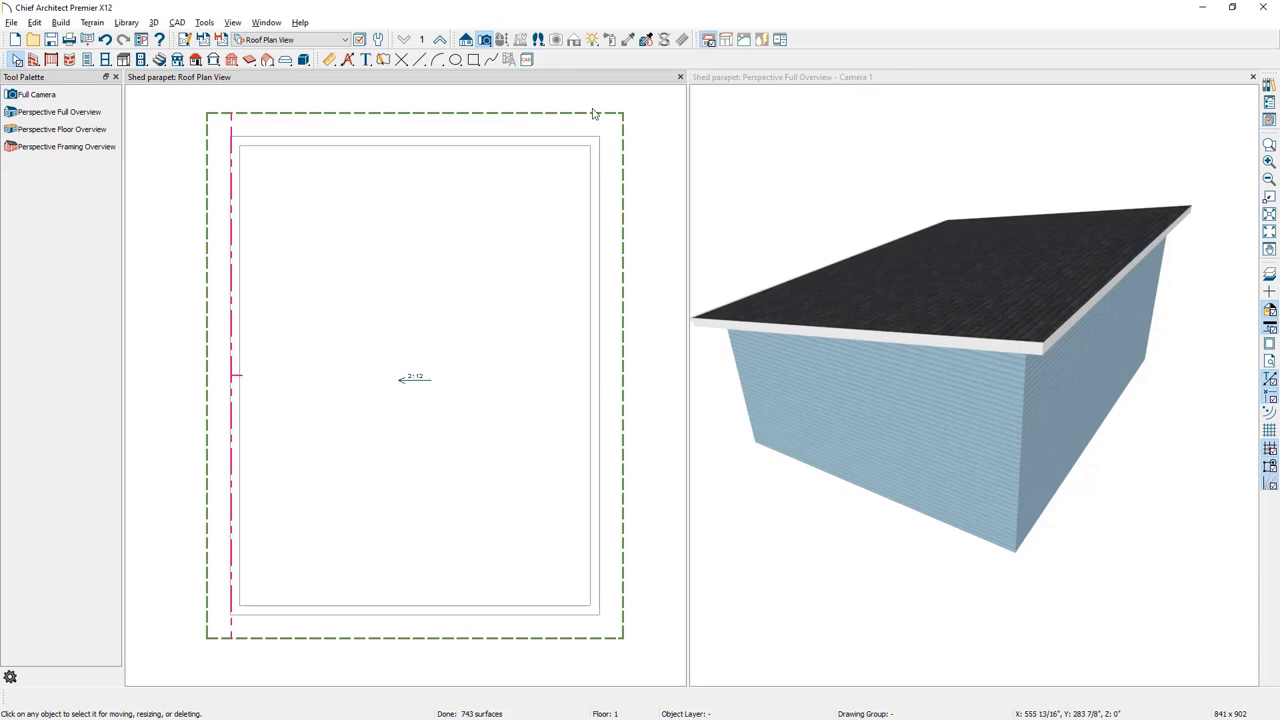
{"action": "left_click", "coordinate": [527, 113]}
{"action": "left_click_drag", "start_coordinate": [523, 112], "coordinate": [520, 144]}
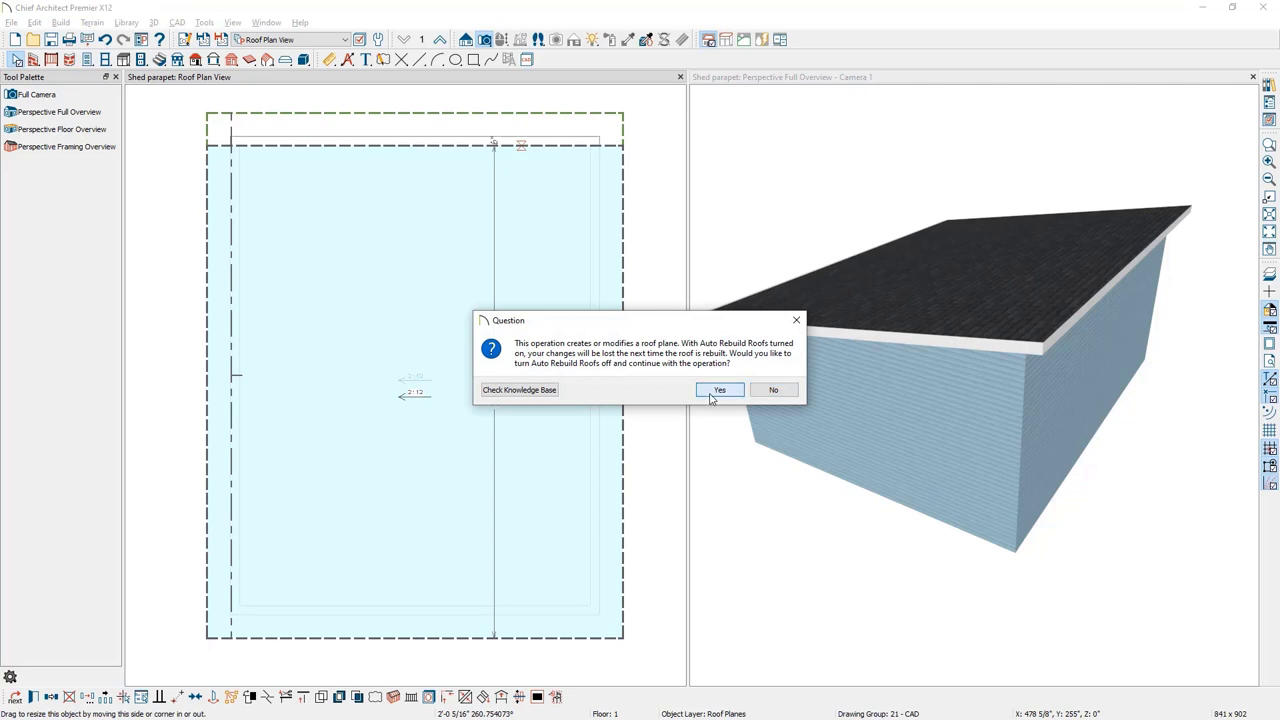
{"action": "left_click", "coordinate": [716, 393]}
{"action": "left_click_drag", "start_coordinate": [622, 393], "coordinate": [590, 394]}
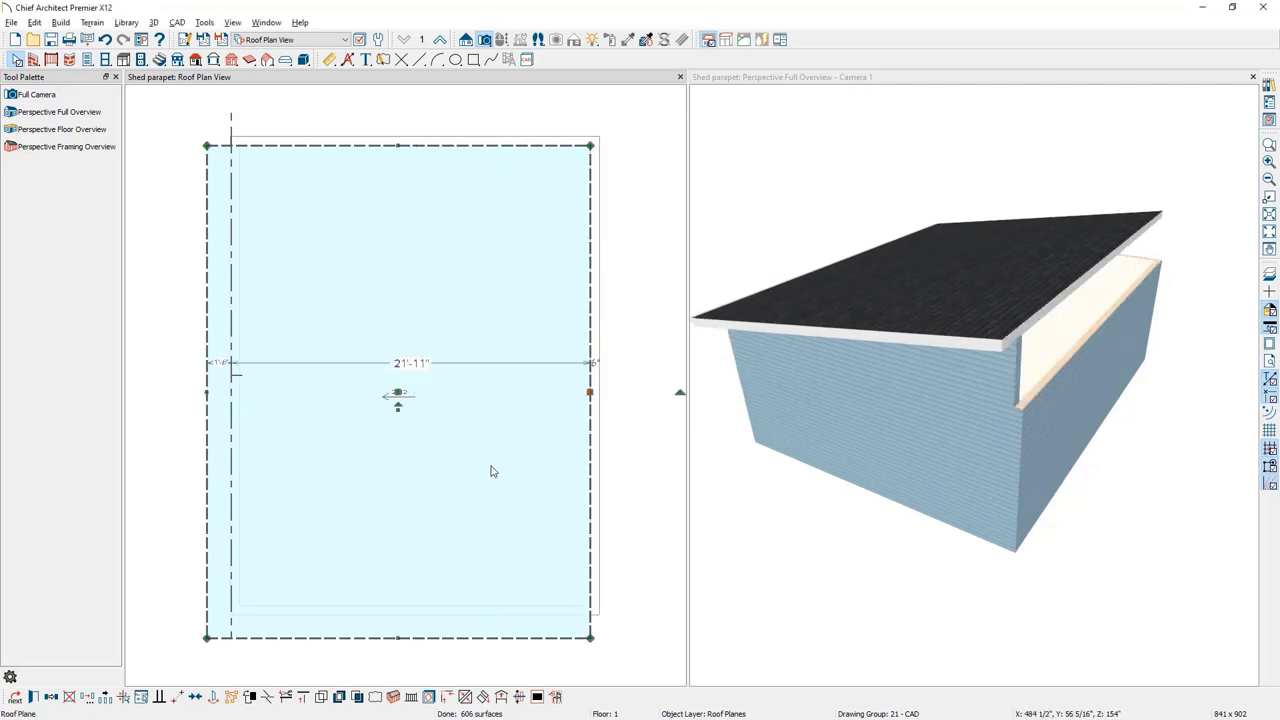
{"action": "left_click_drag", "start_coordinate": [398, 634], "coordinate": [400, 604]}
{"action": "left_click", "coordinate": [591, 655]}
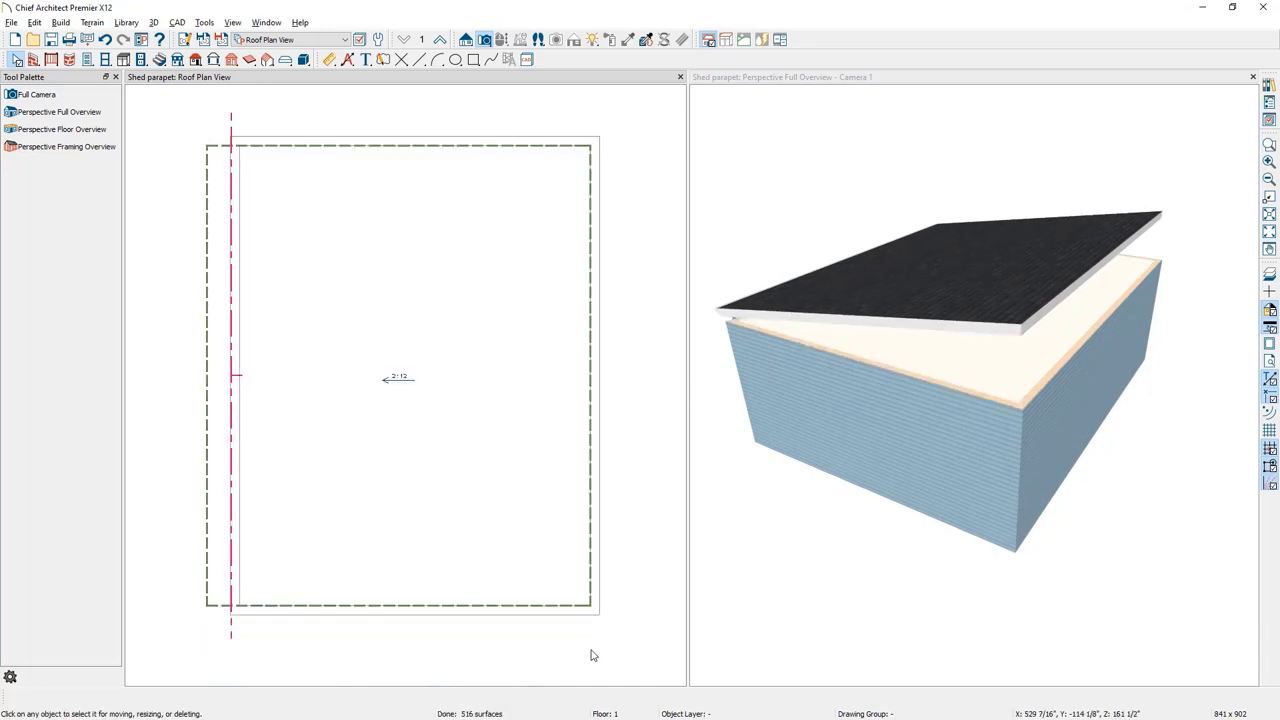
{"action": "left_click", "coordinate": [928, 540]}
{"action": "mouse_move", "coordinate": [917, 546]}
{"action": "left_mouse_down"}
{"action": "mouse_move", "coordinate": [920, 515]}
{"action": "mouse_move", "coordinate": [918, 556]}
{"action": "left_mouse_up"}
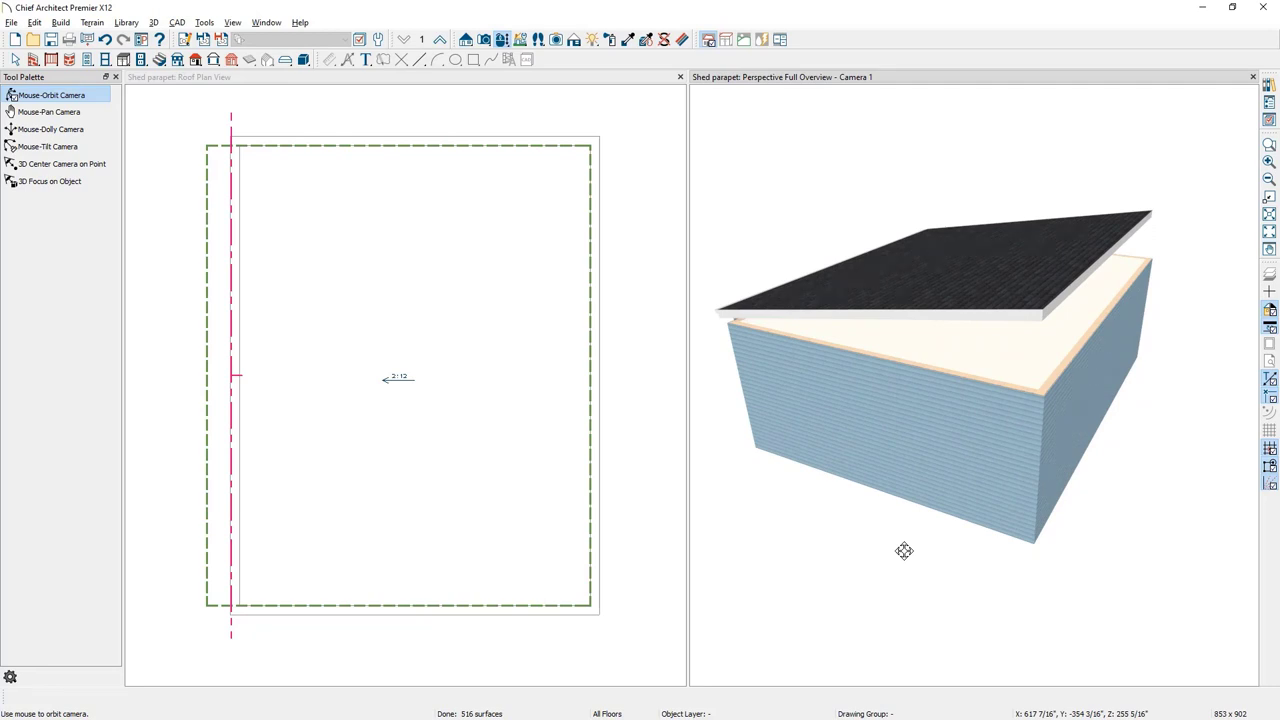
- Go up to the attic floor in the roof plan view and turn on the Reference Display
{"action": "left_click", "coordinate": [528, 79]}
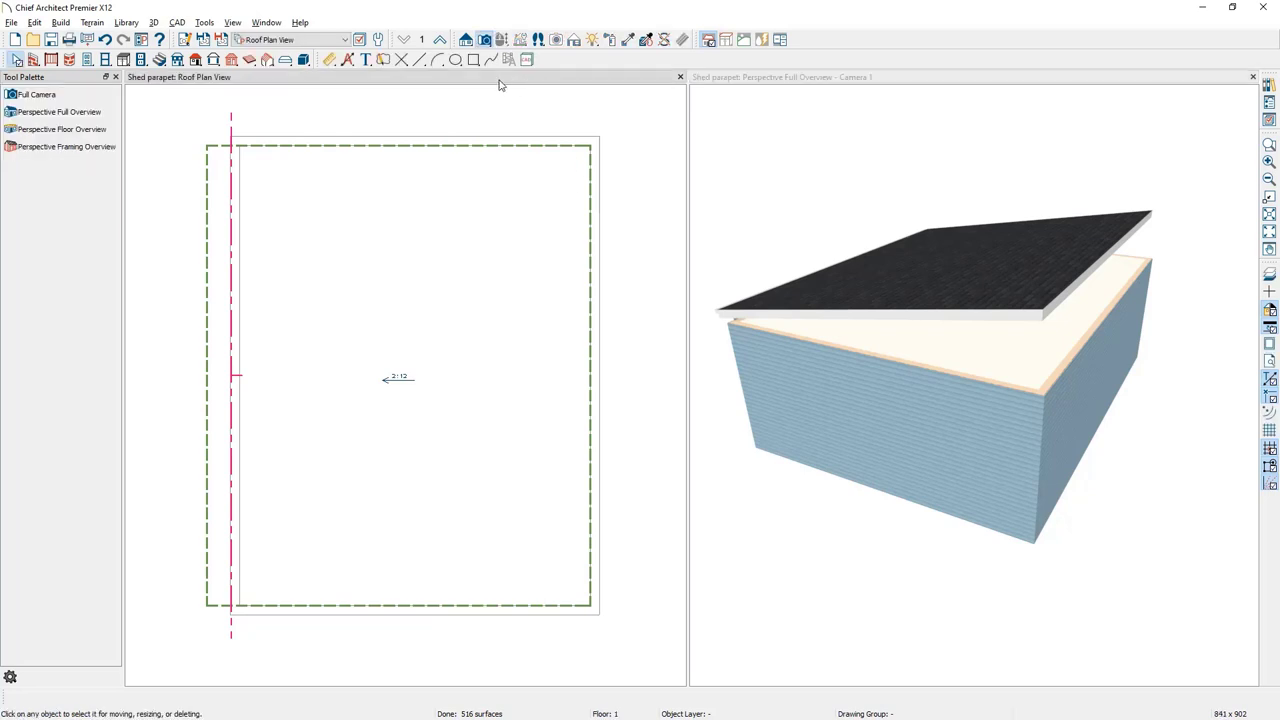
{"action": "left_click", "coordinate": [440, 40]}
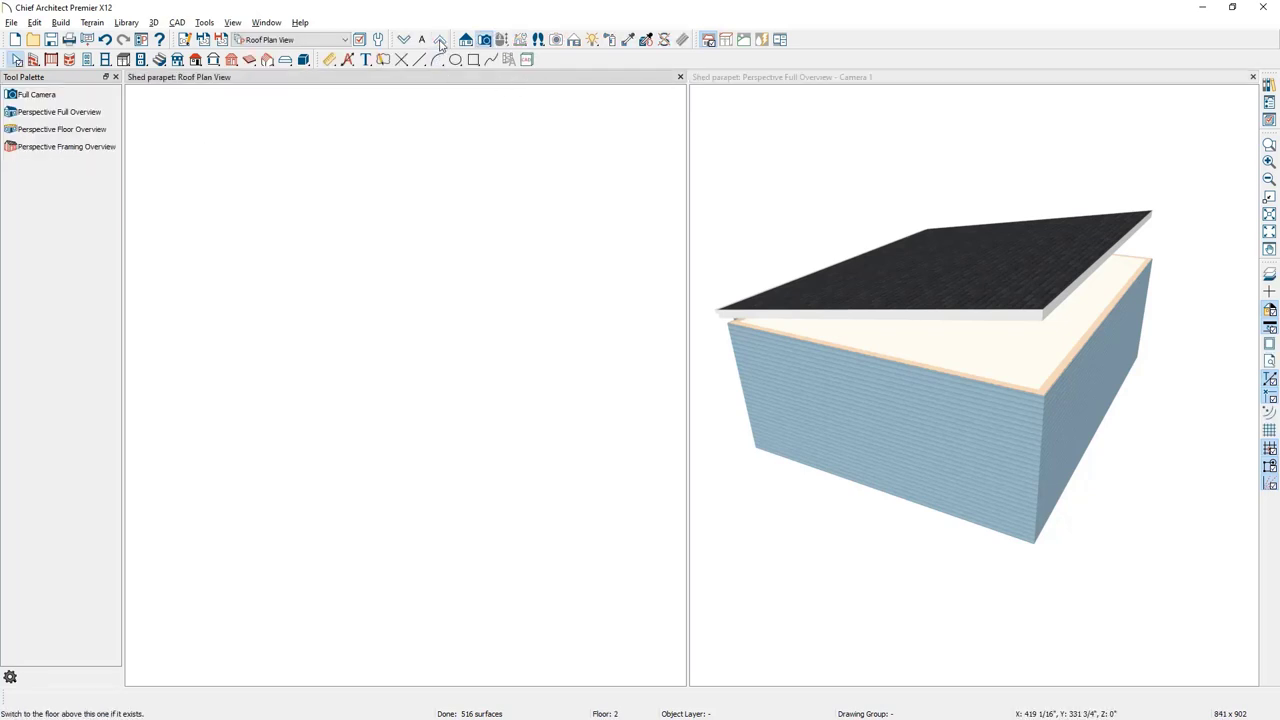
{"action": "left_click", "coordinate": [205, 22]}
{"action": "mouse_move", "coordinate": [245, 53]}
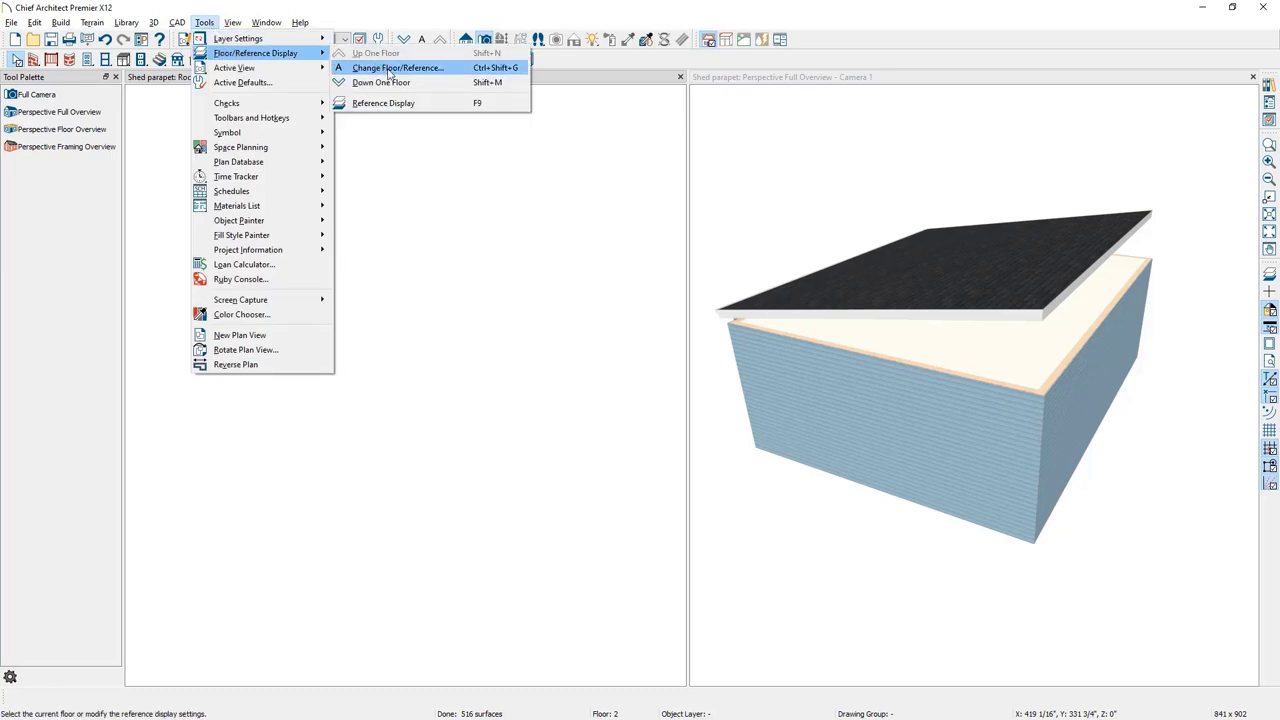
{"action": "left_click", "coordinate": [449, 108]}
- Draw straight exterior walls on the attic floor above the two gable sides and the high side, leaving the eave side open
{"action": "left_click", "coordinate": [33, 61]}
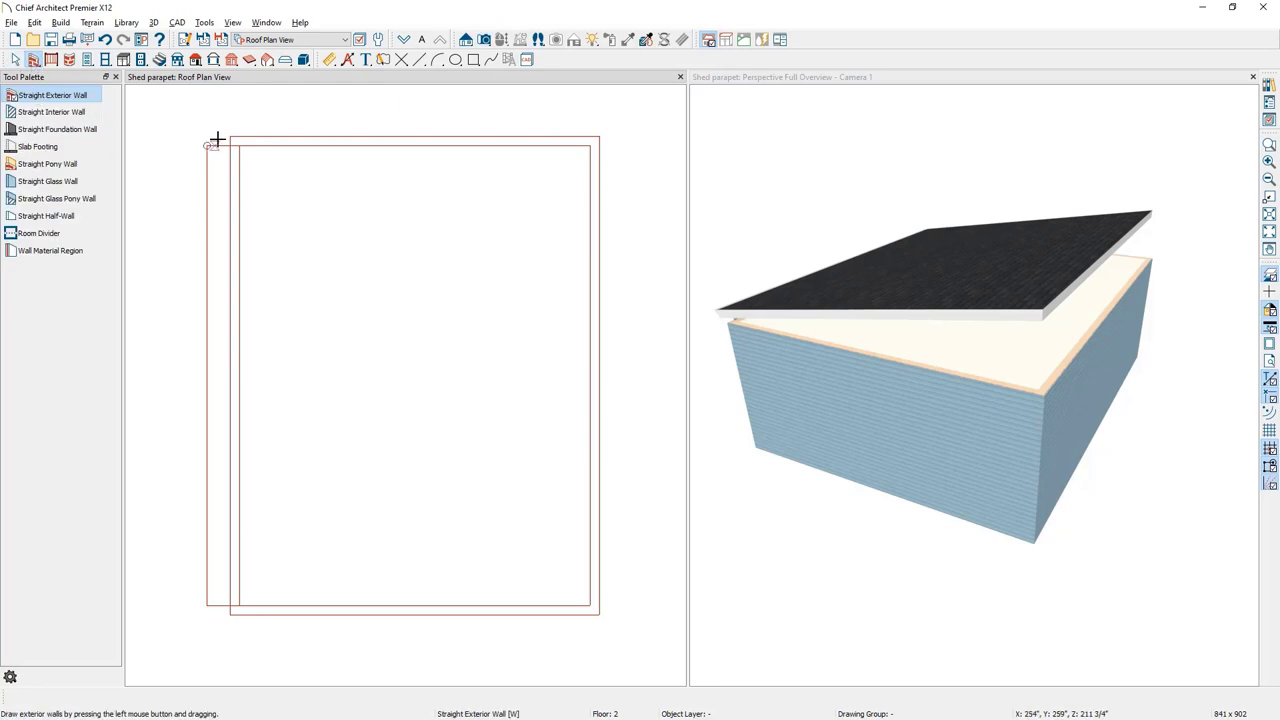
{"action": "left_click_drag", "start_coordinate": [231, 137], "coordinate": [230, 614]}
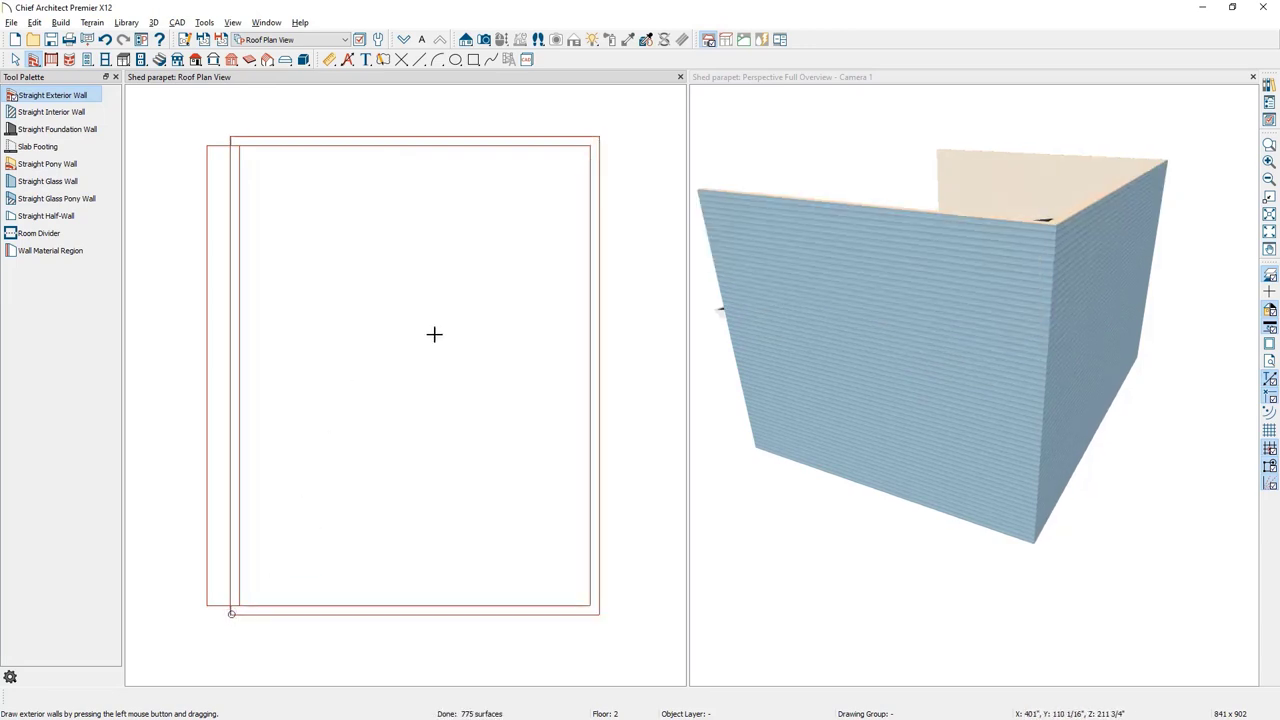
{"action": "left_click", "coordinate": [794, 146]}
{"action": "left_click_drag", "start_coordinate": [794, 146], "coordinate": [1003, 150]}
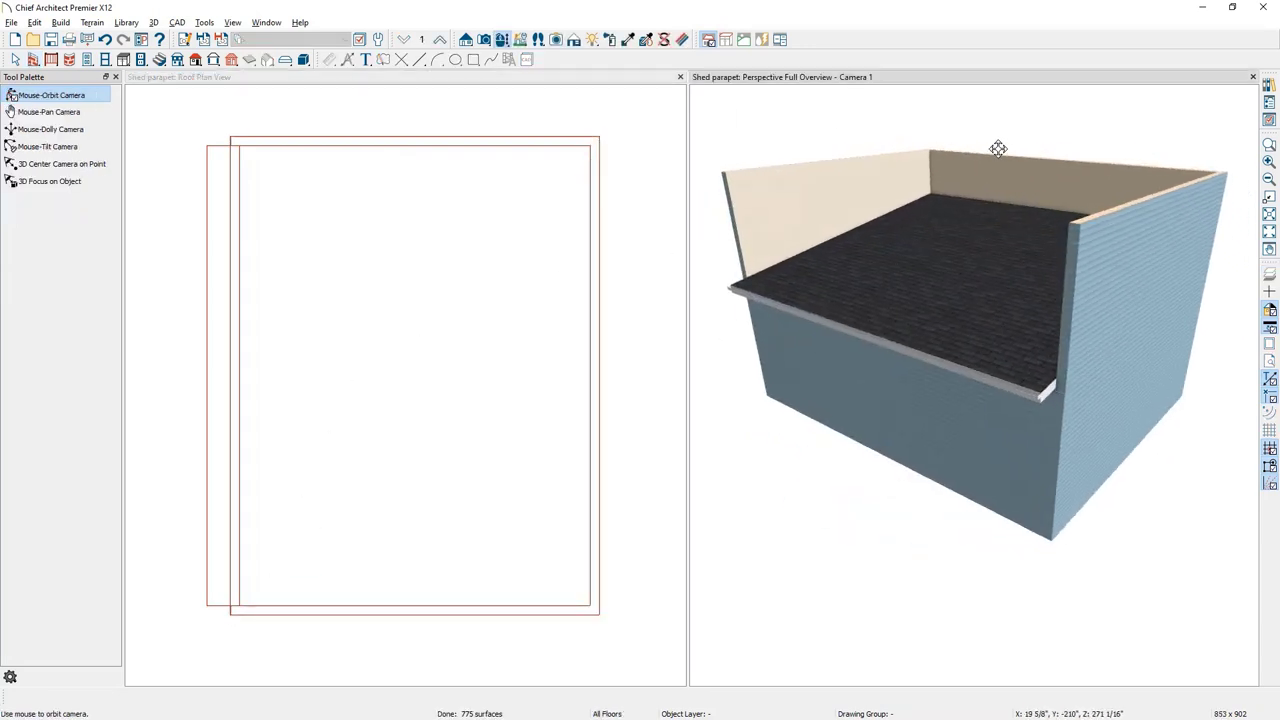
- Turn off the Reference Display in the attic floor's roof plan view
{"action": "left_click", "coordinate": [588, 77]}
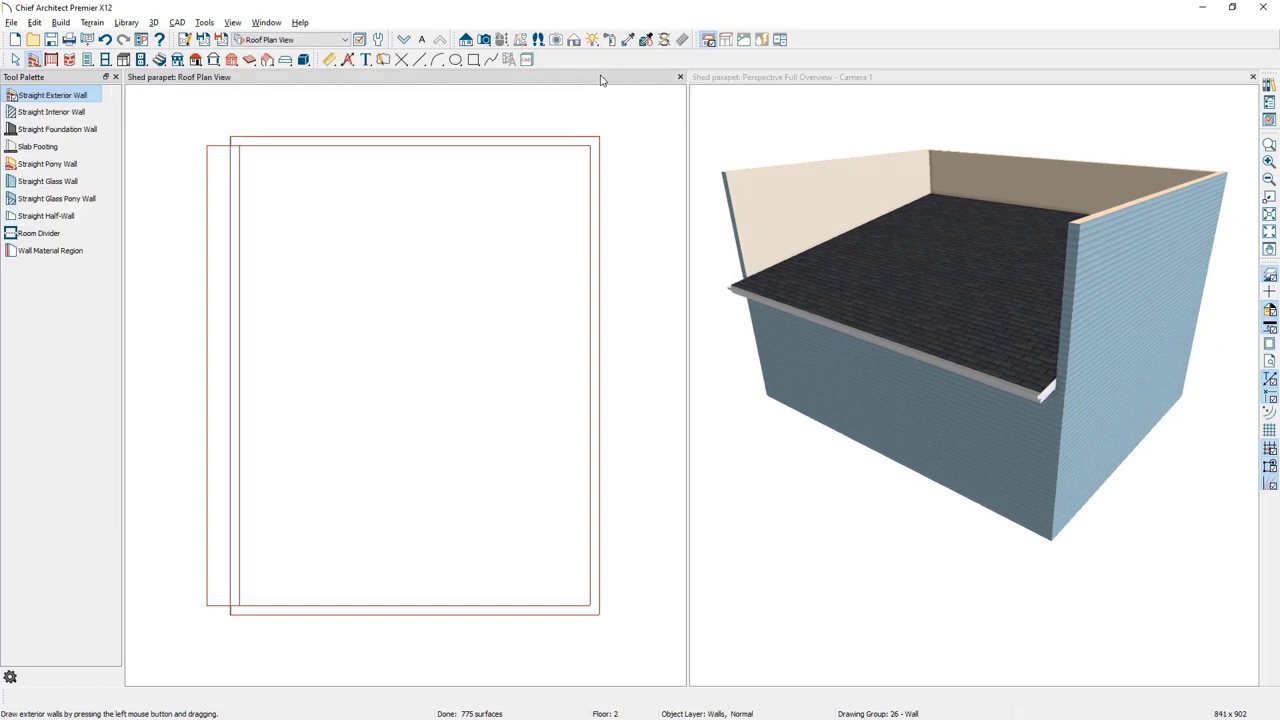
{"action": "left_click", "coordinate": [200, 24]}
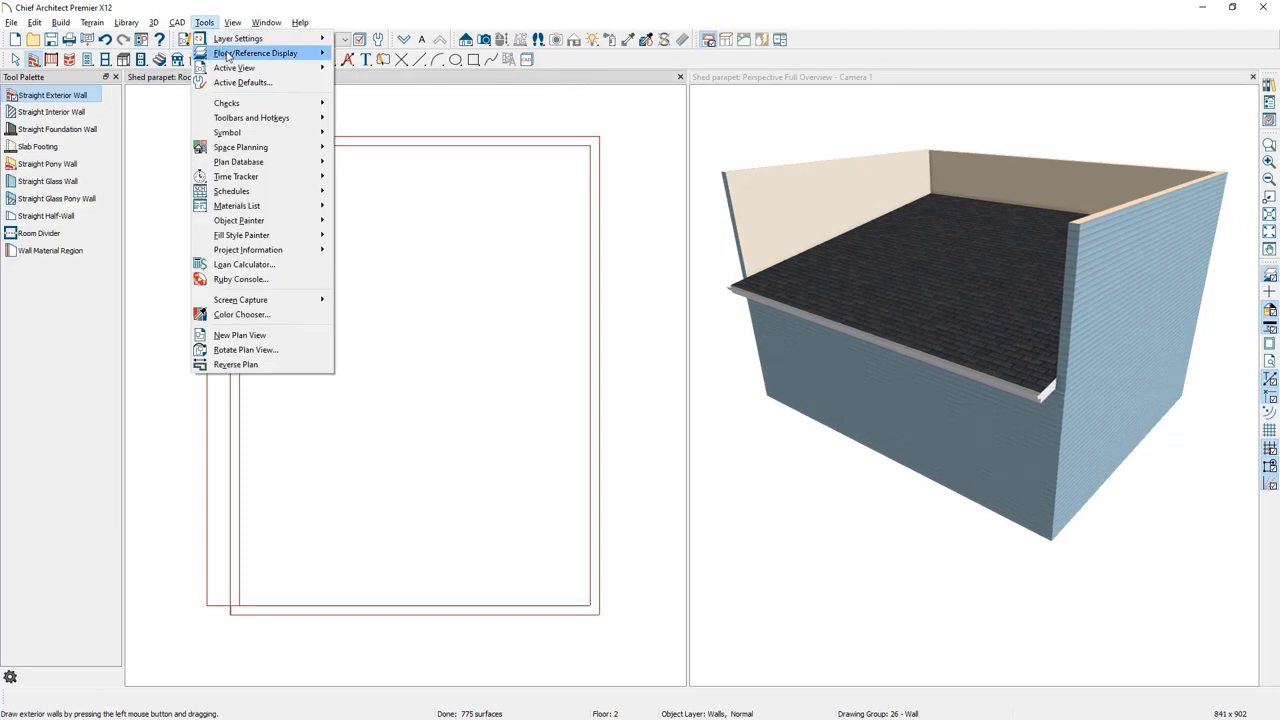
{"action": "mouse_move", "coordinate": [255, 53]}
{"action": "left_click", "coordinate": [420, 103]}
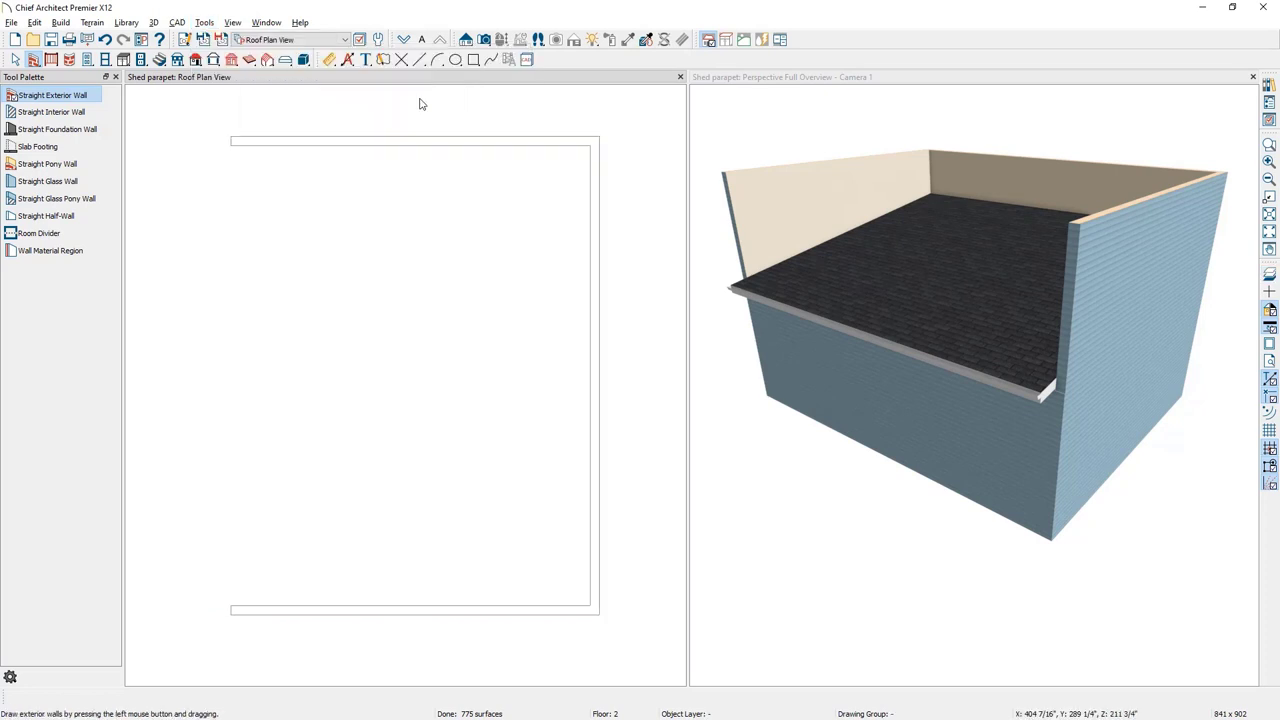
- Create a cross section facing the attic wall on the roof's high side and set that wall's height to 6'
{"action": "left_click", "coordinate": [466, 40]}
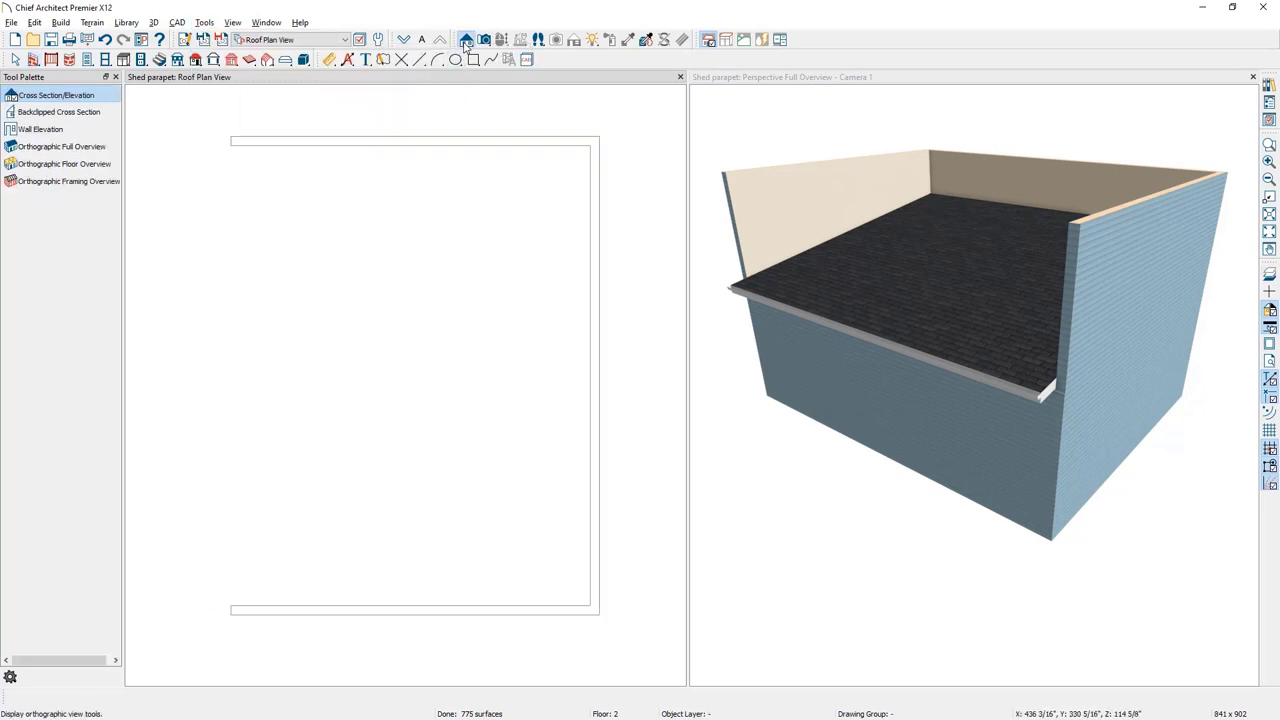
{"action": "left_click_drag", "start_coordinate": [540, 342], "coordinate": [633, 340]}
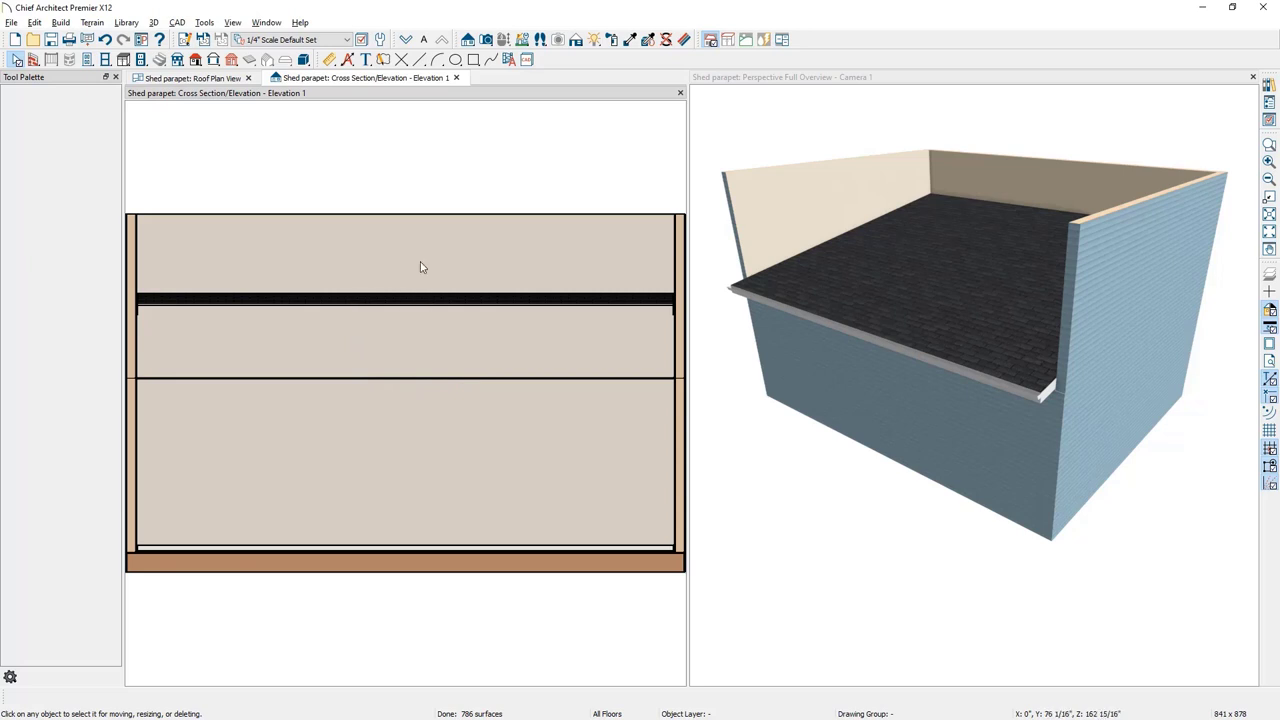
{"action": "left_click", "coordinate": [410, 217]}
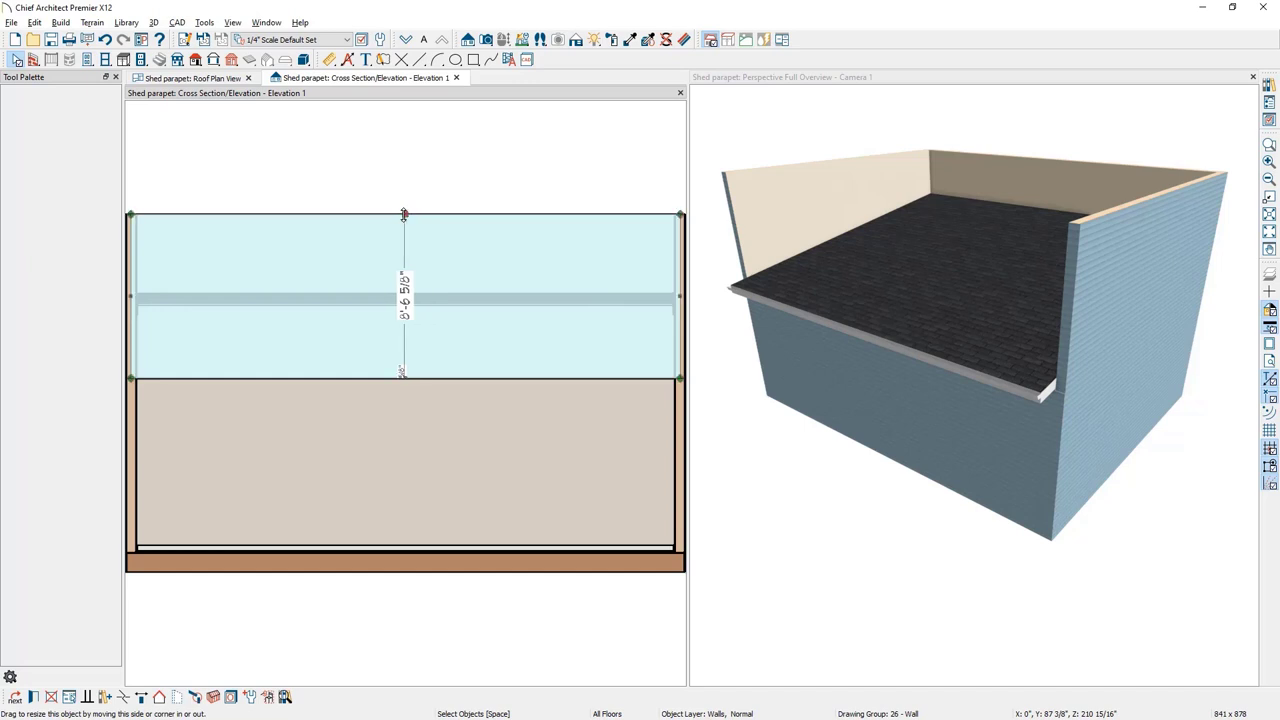
{"action": "left_click", "coordinate": [406, 288]}
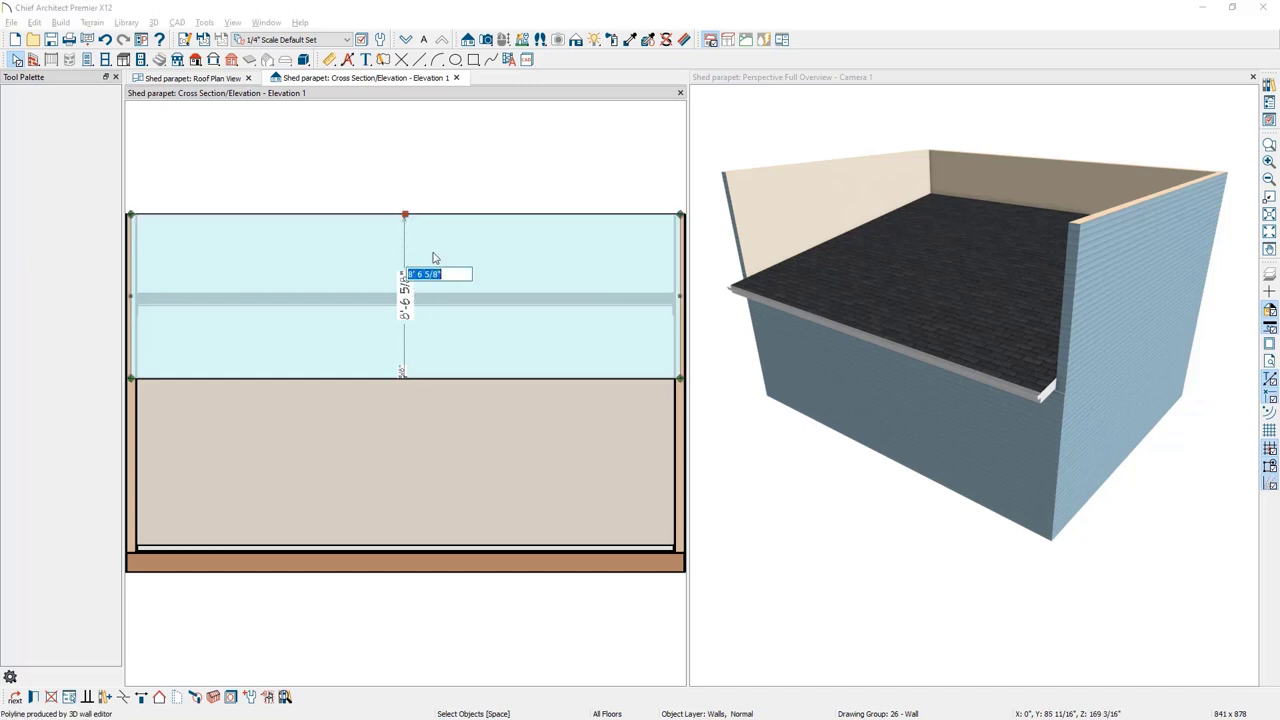
{"action": "type", "text": "6'"}
{"action": "key", "text": "Return"}
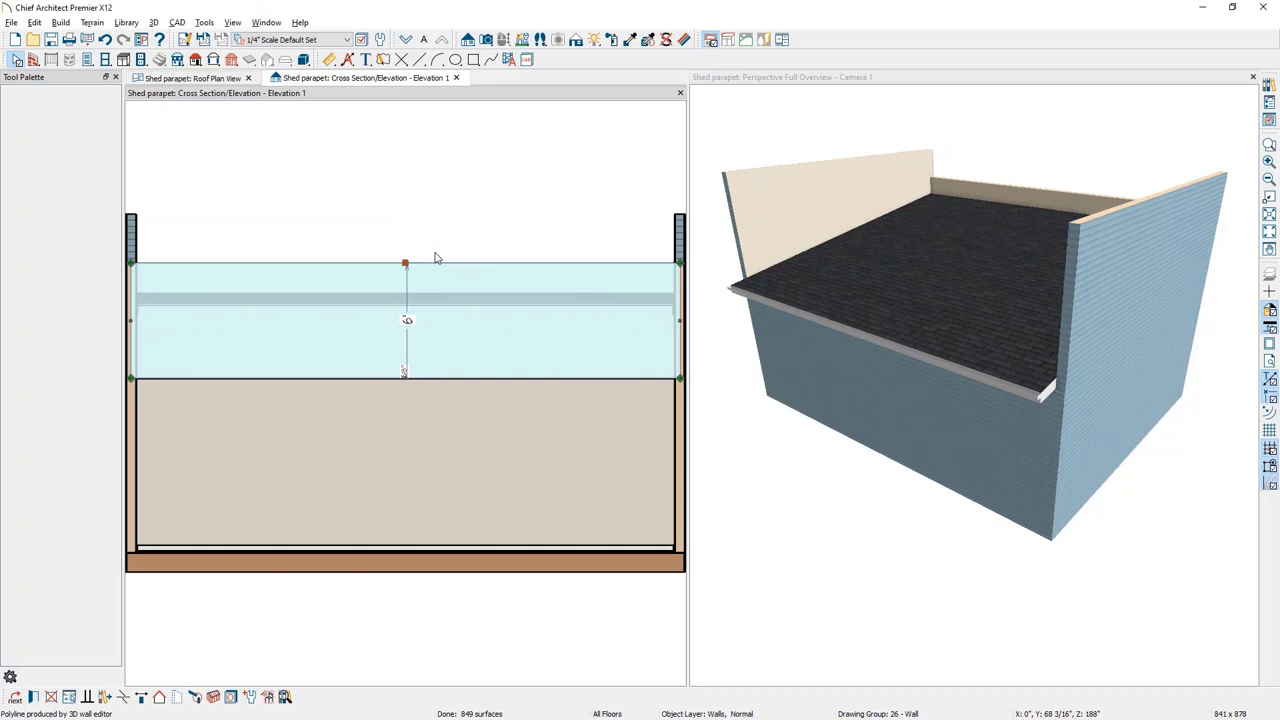
{"action": "left_click", "coordinate": [470, 226]}
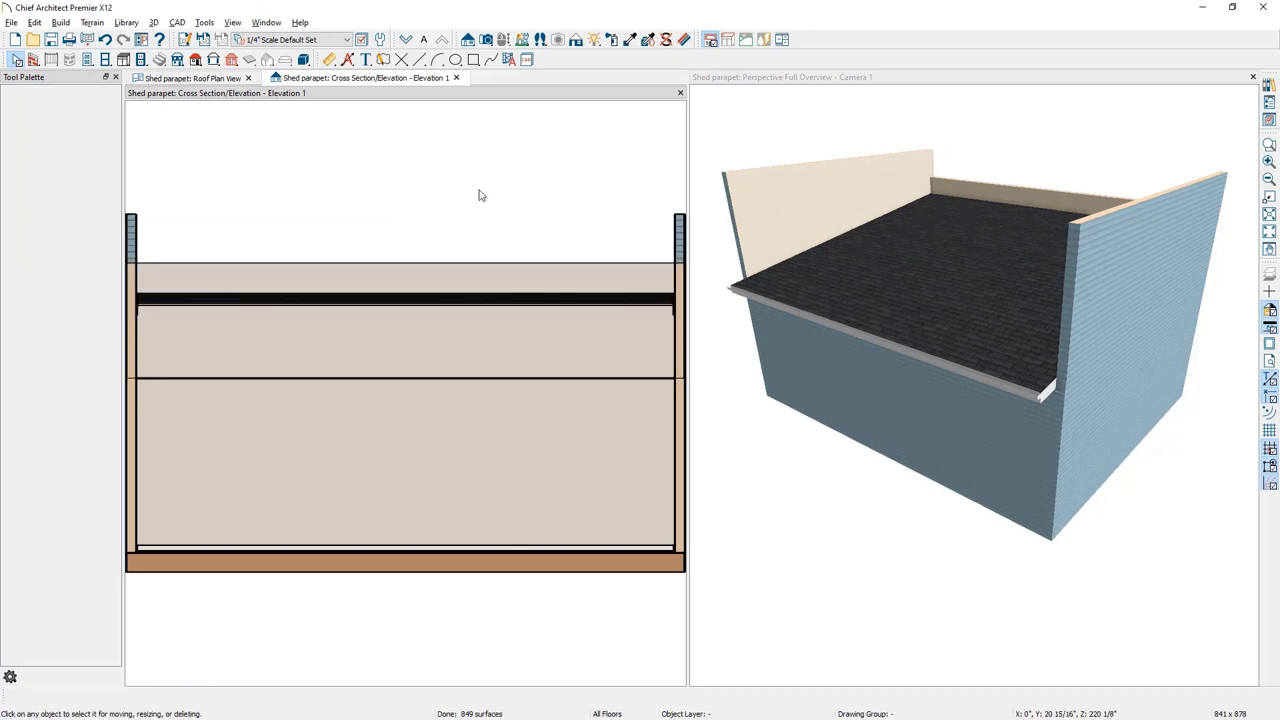
- Create a cross section facing one gable-side attic wall and lower its top edge to match the high-side wall
{"action": "left_click", "coordinate": [206, 78]}
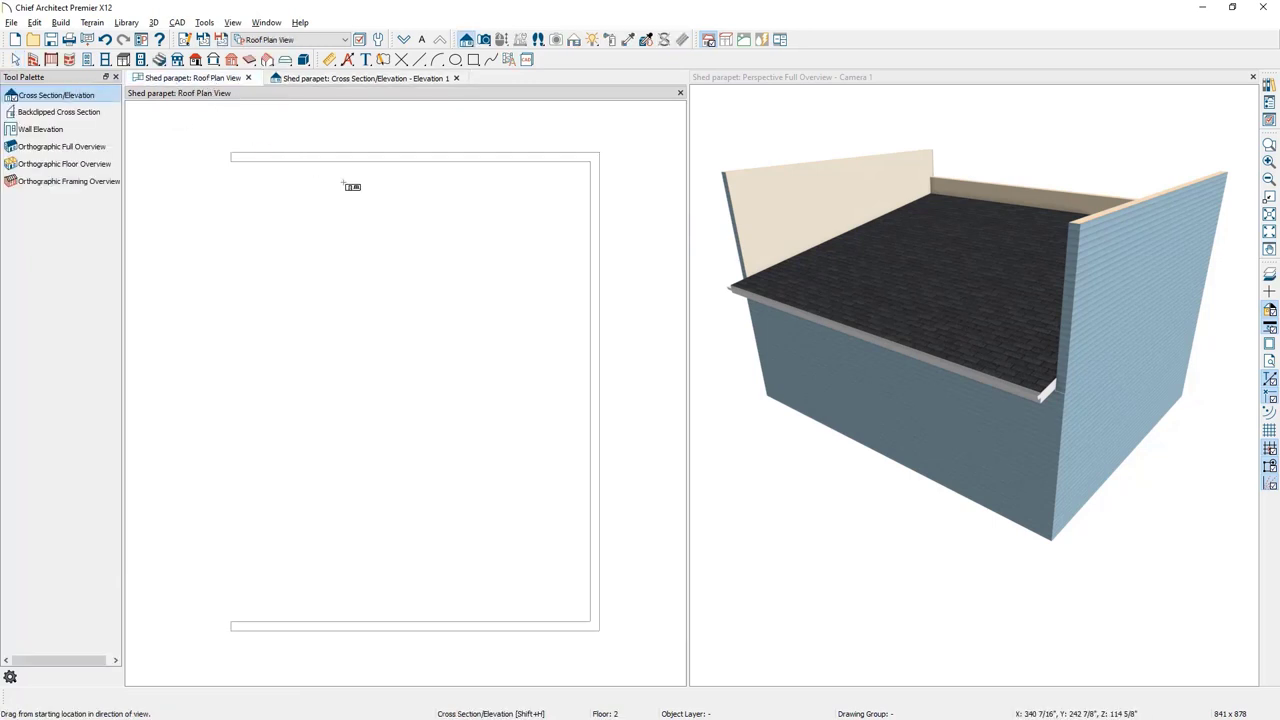
{"action": "left_click_drag", "start_coordinate": [404, 194], "coordinate": [400, 131]}
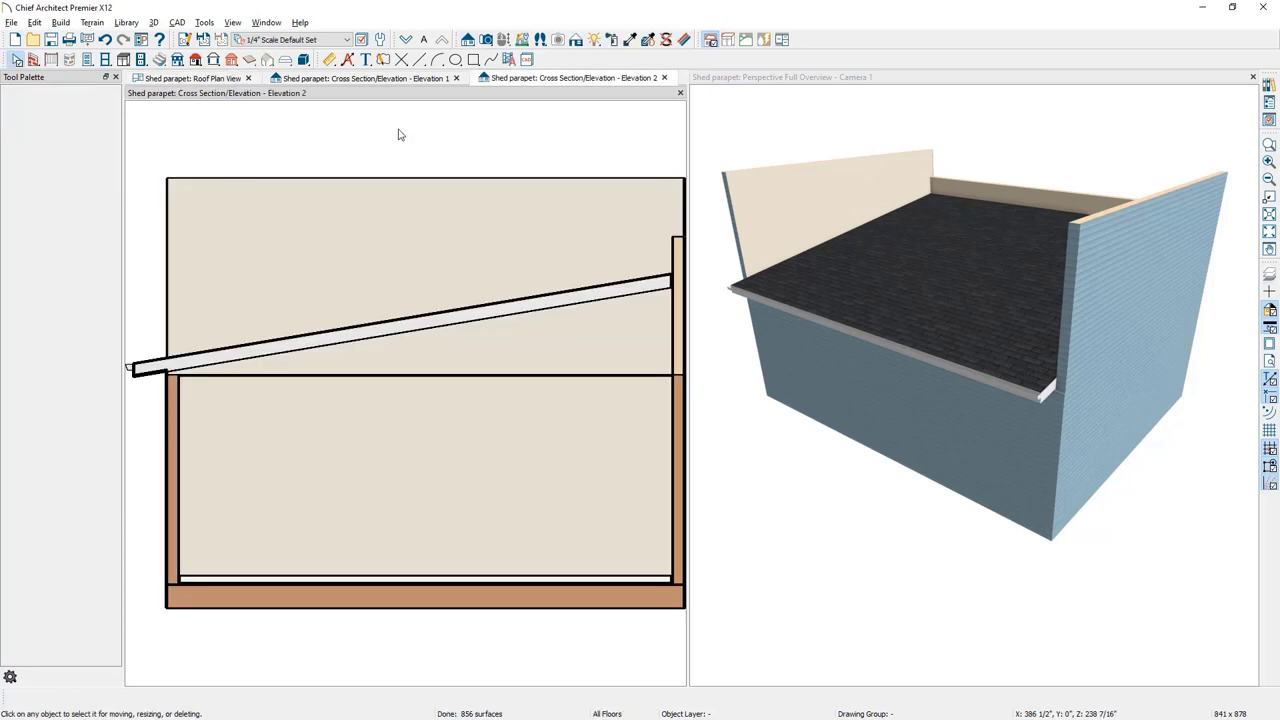
{"action": "left_click", "coordinate": [431, 207]}
{"action": "left_click_drag", "start_coordinate": [423, 178], "coordinate": [680, 235]}
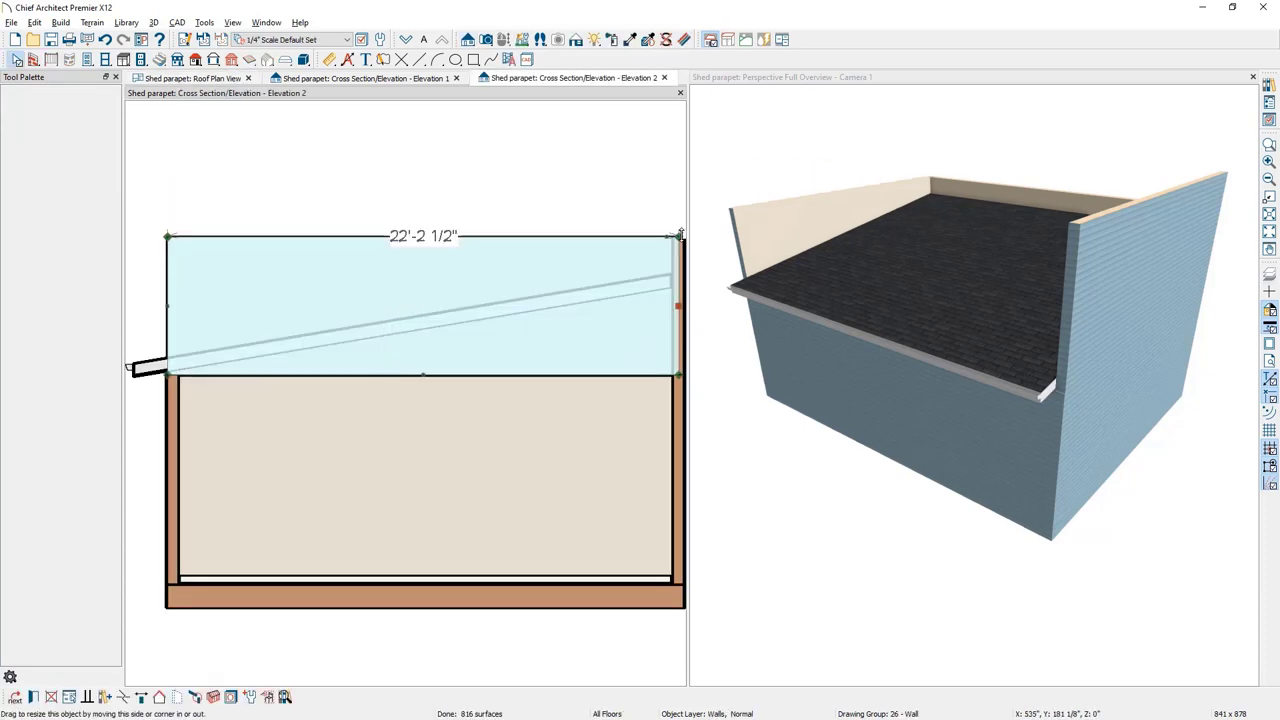
{"action": "left_click", "coordinate": [620, 210]}
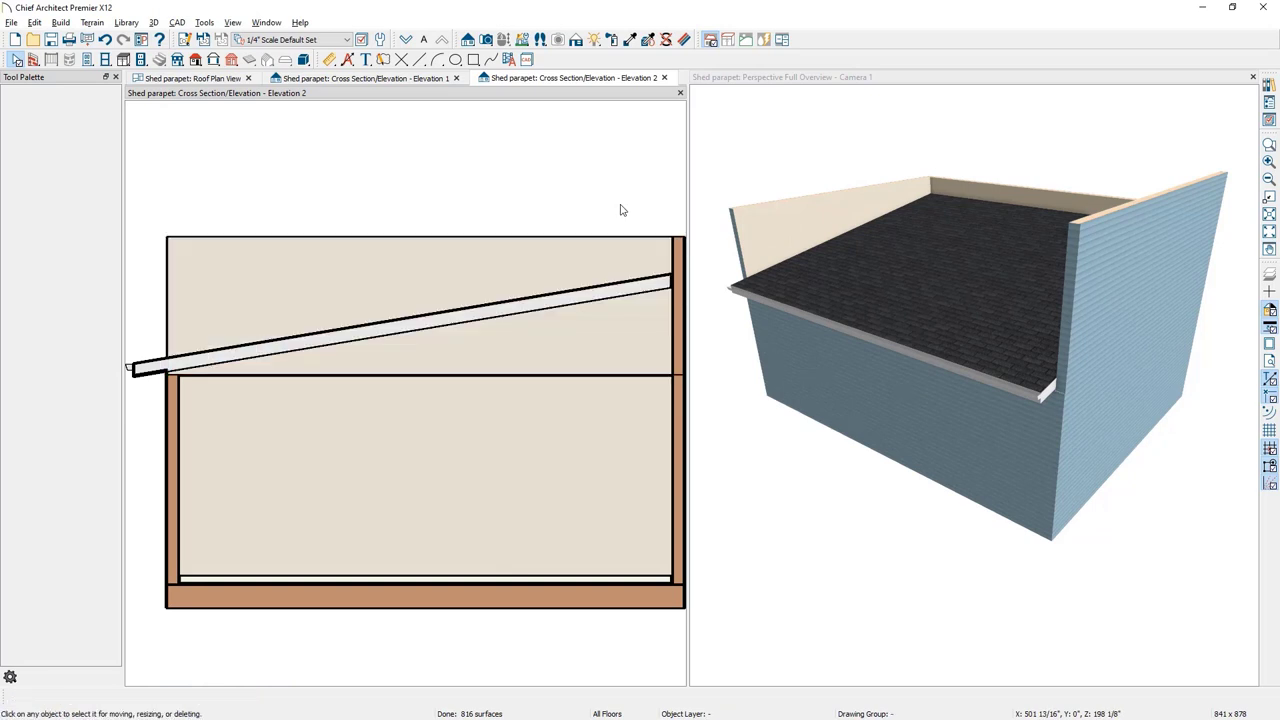
- Draw a CAD line parallel to the roof slope, starting at the high wall's top and extending past the eave-side wall end
{"action": "left_click", "coordinate": [420, 59]}
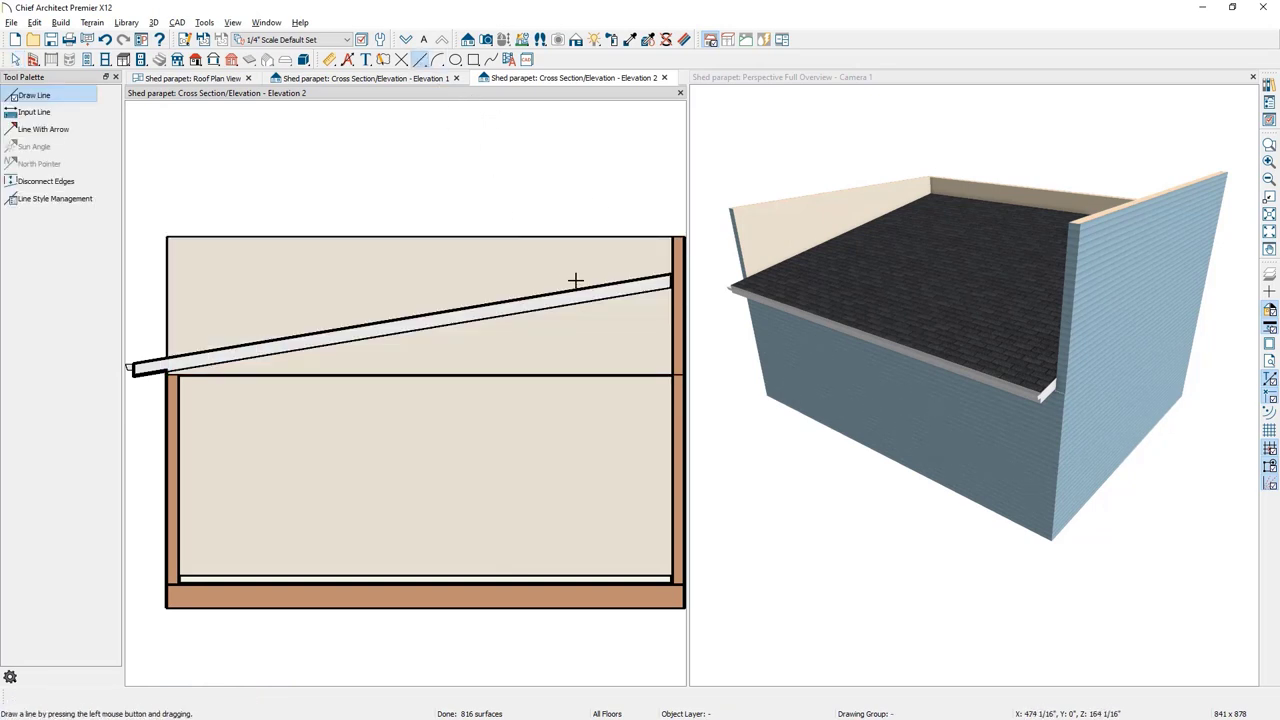
{"action": "mouse_move", "coordinate": [579, 283]}
{"action": "left_mouse_down"}
{"action": "mouse_move", "coordinate": [322, 326]}
{"action": "mouse_move", "coordinate": [356, 296]}
{"action": "left_mouse_up"}
{"action": "left_click_drag", "start_coordinate": [578, 262], "coordinate": [699, 236]}
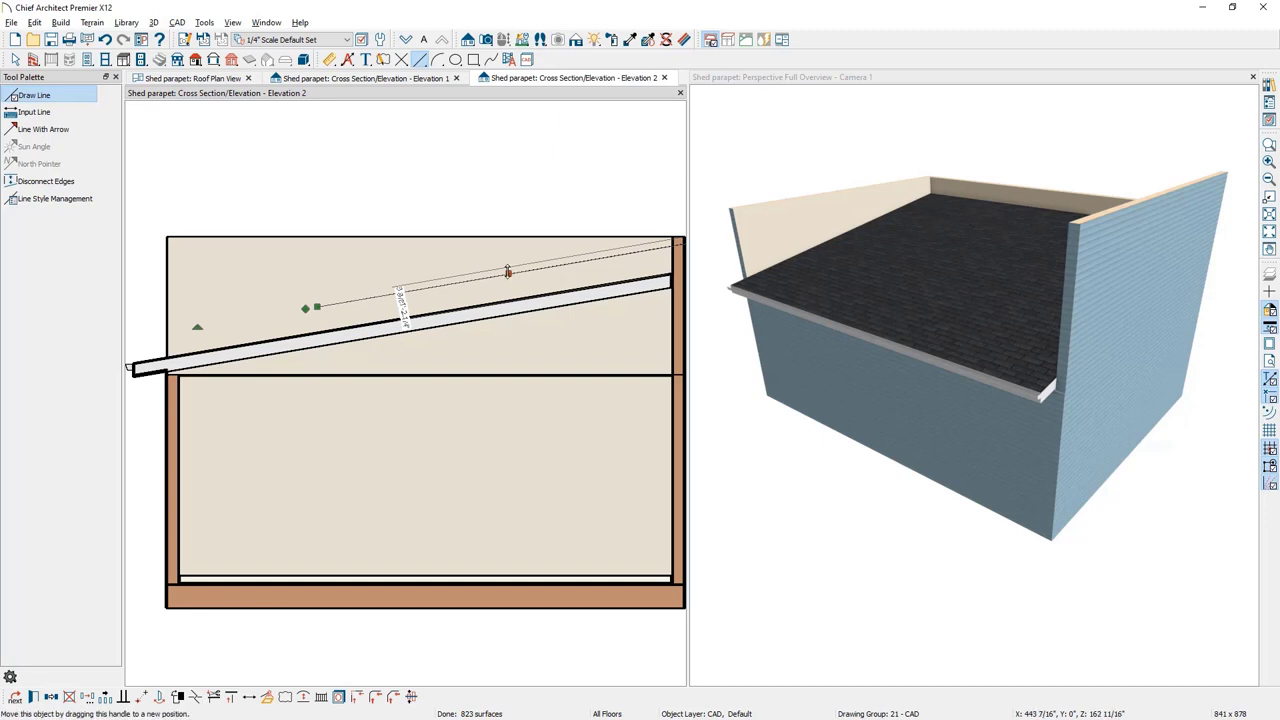
{"action": "left_click_drag", "start_coordinate": [508, 273], "coordinate": [506, 264]}
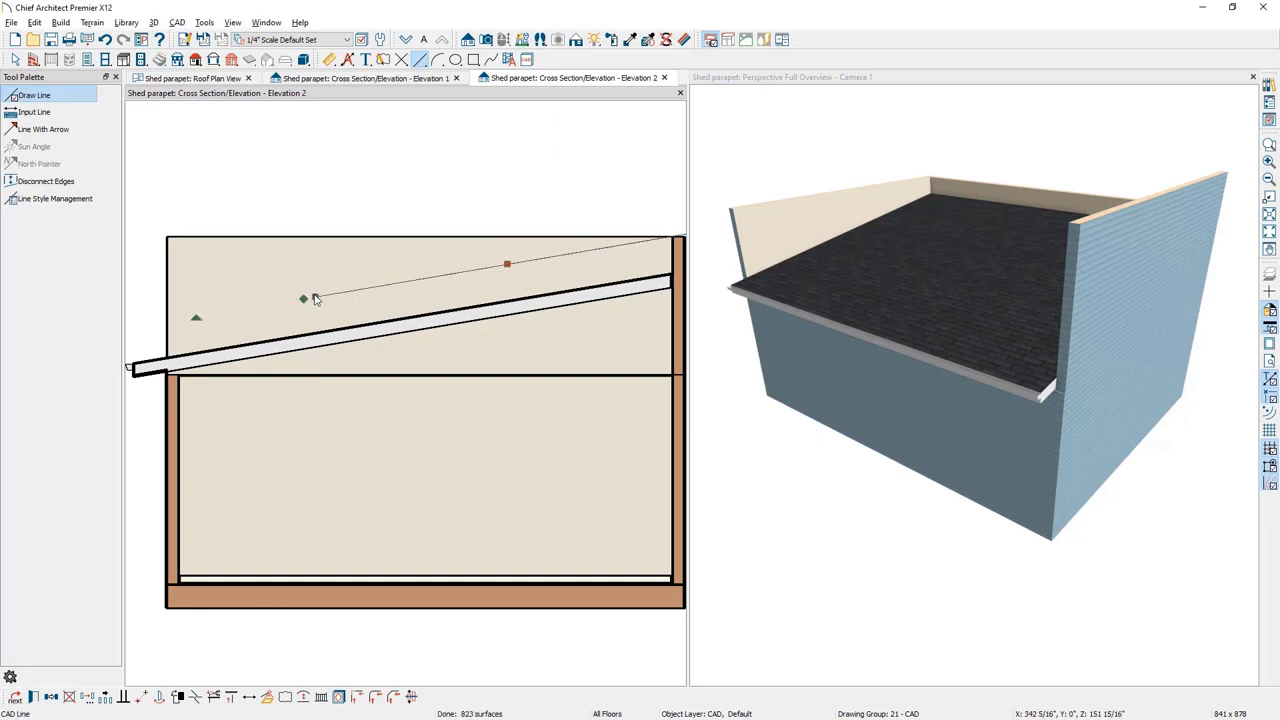
{"action": "left_click_drag", "start_coordinate": [312, 298], "coordinate": [114, 337]}
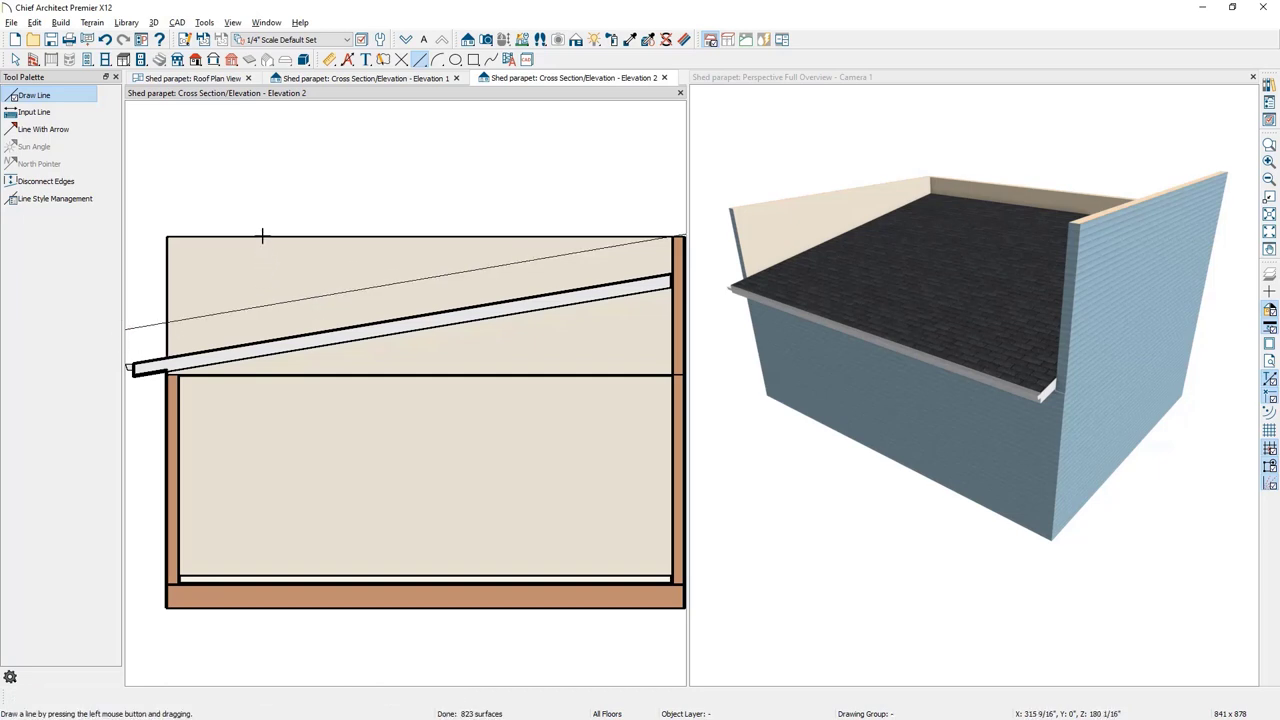
- Slope the gable-side attic wall's top by lowering its eave-side corner onto the CAD line
{"action": "left_click", "coordinate": [15, 60]}
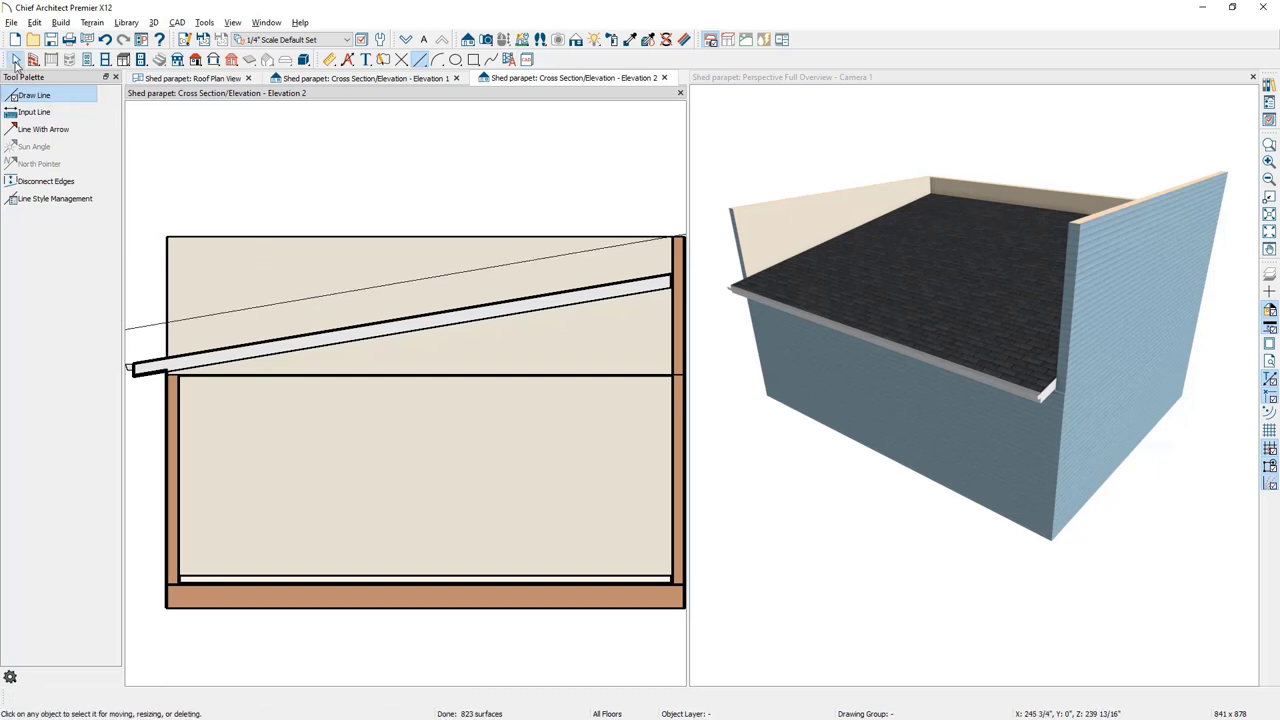
{"action": "left_click", "coordinate": [201, 252]}
{"action": "left_click_drag", "start_coordinate": [166, 237], "coordinate": [167, 323]}
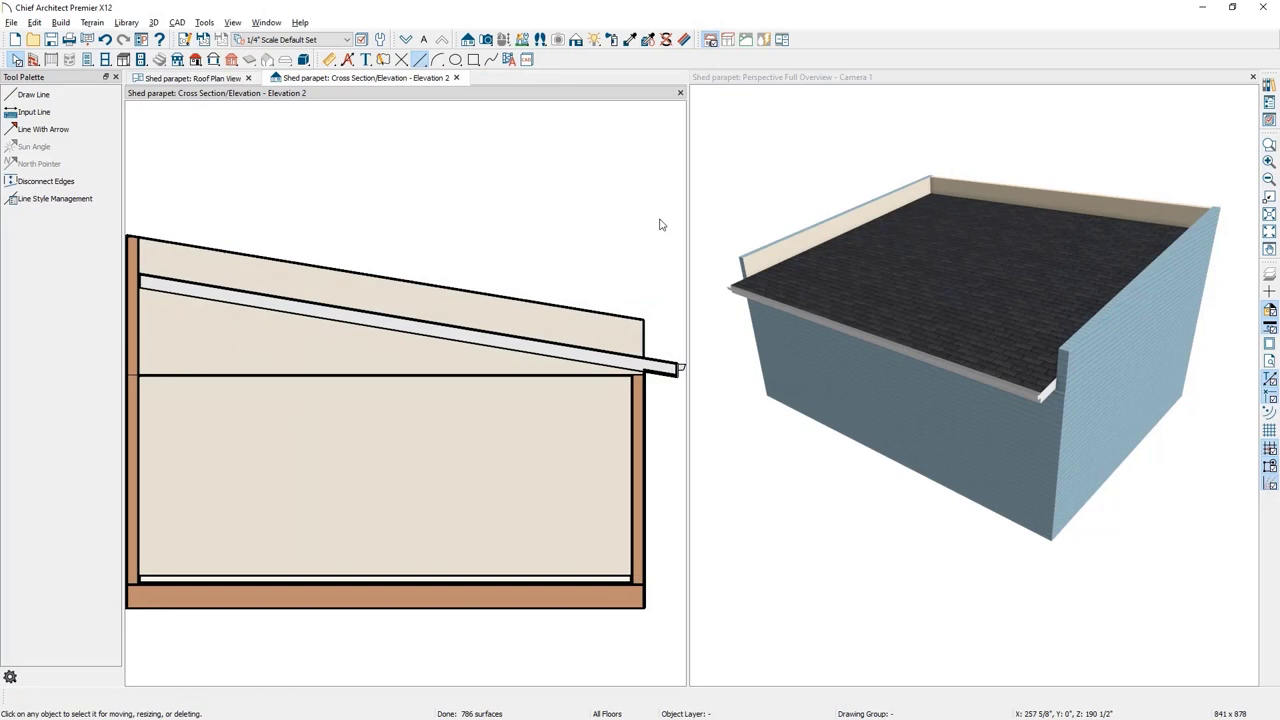
- Close the cross section, enlarge the perspective overview and orbit around the finished parapet shed roof
{"action": "left_click", "coordinate": [455, 78]}
{"action": "double_click", "coordinate": [857, 79]}
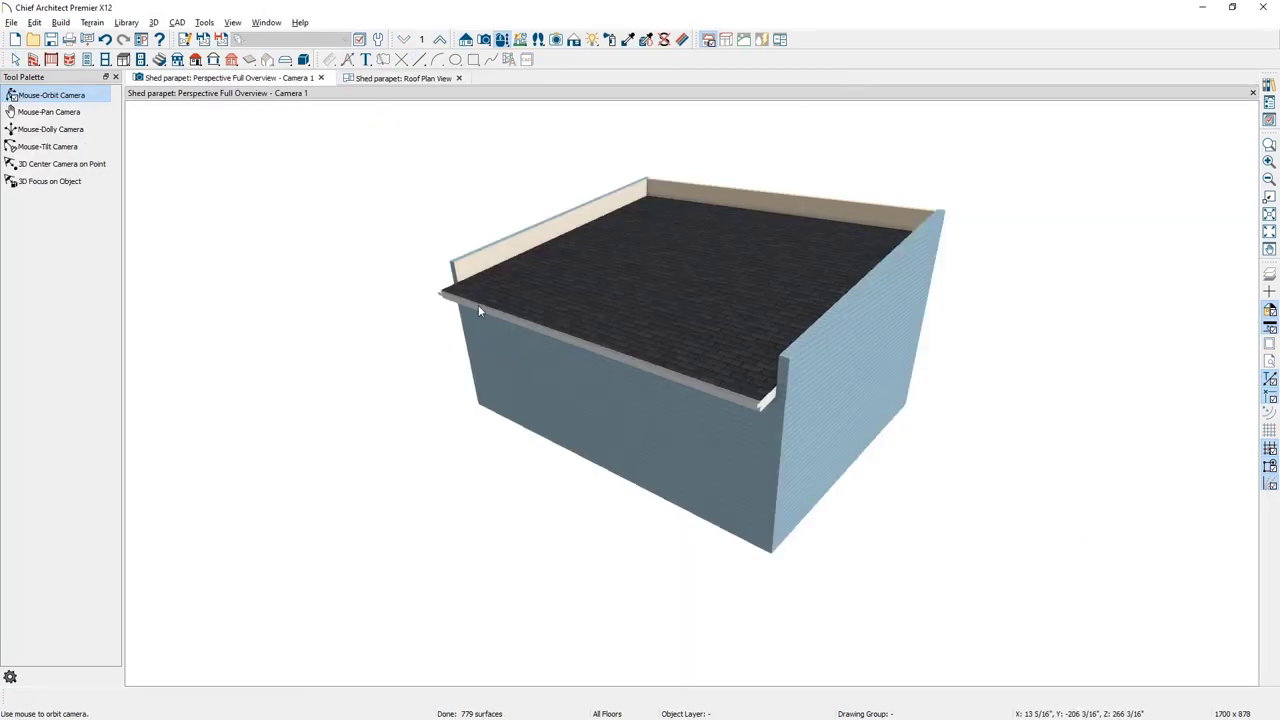
{"action": "left_click_drag", "start_coordinate": [414, 317], "coordinate": [665, 316]}
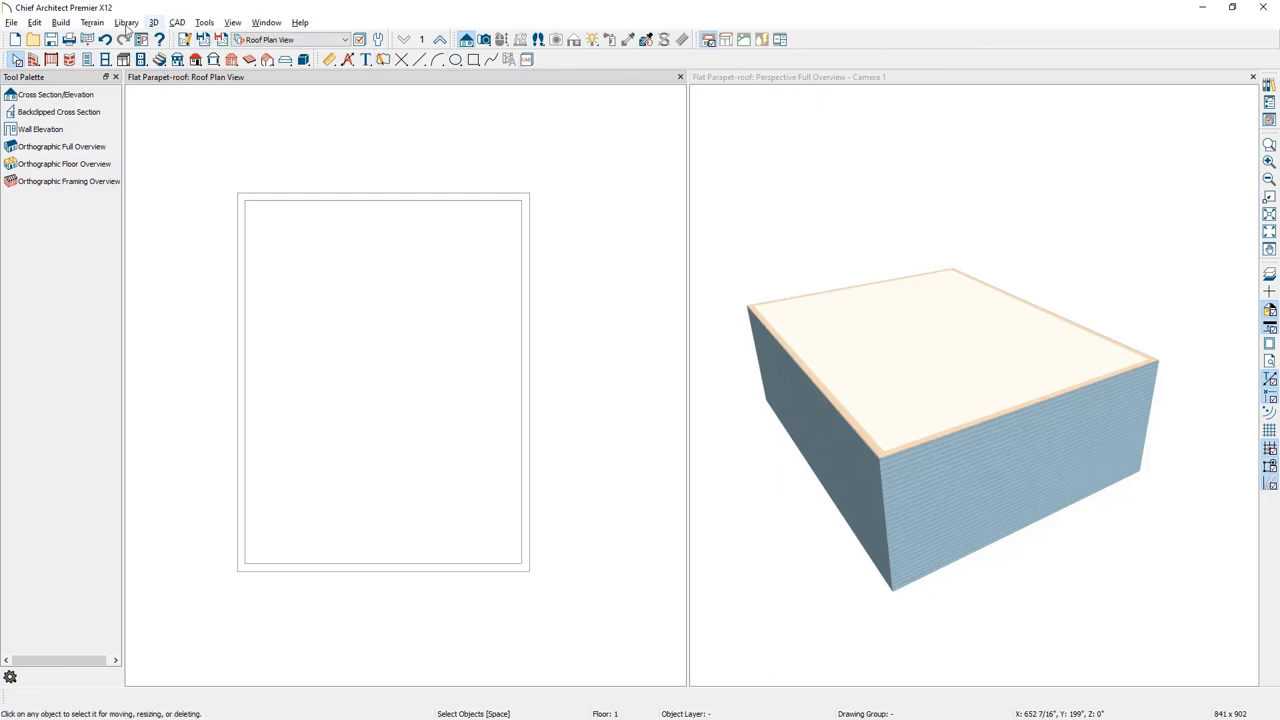
- Build a new second floor derived from the first floor plan
{"action": "left_click", "coordinate": [66, 25]}
{"action": "mouse_move", "coordinate": [100, 111]}
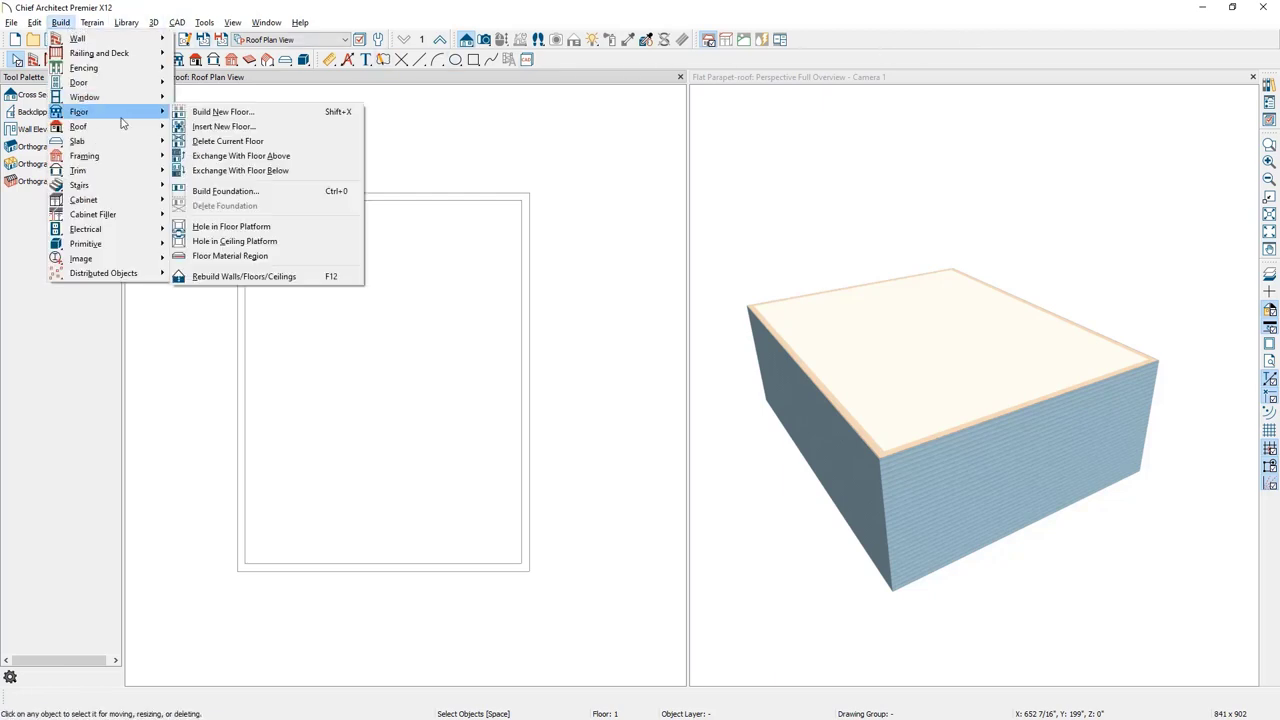
{"action": "left_click", "coordinate": [237, 113]}
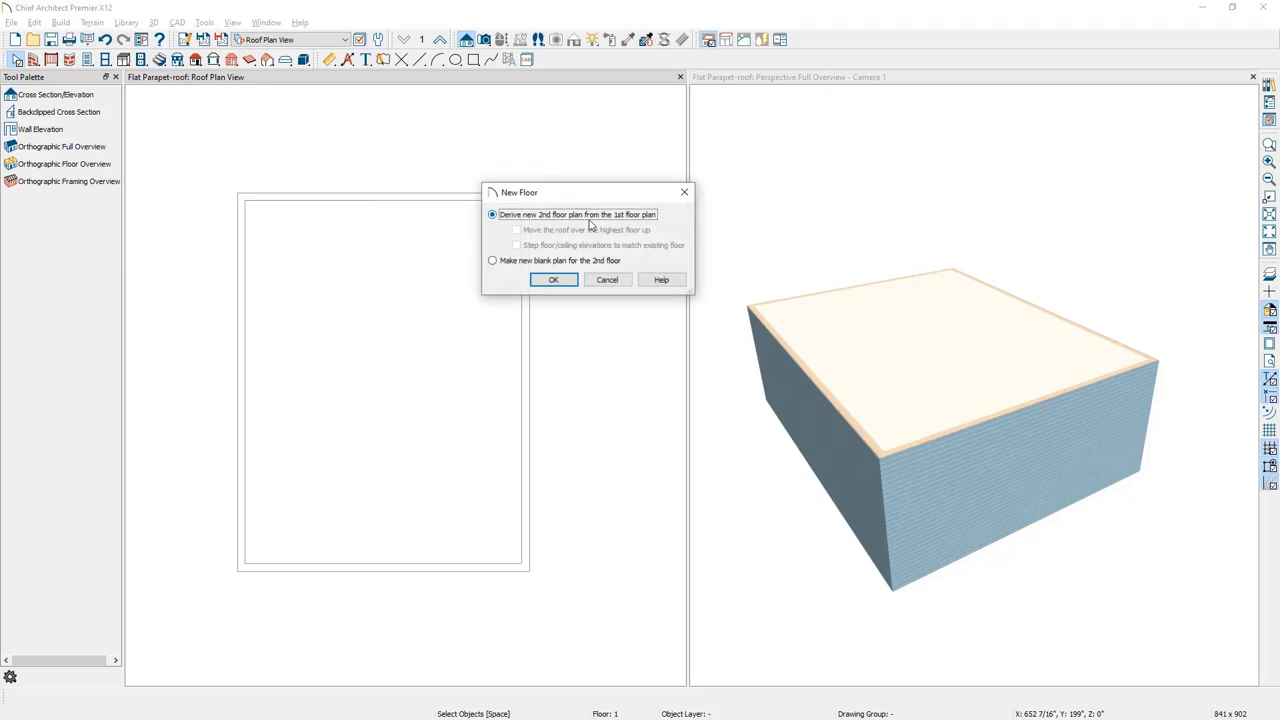
{"action": "left_click", "coordinate": [563, 280]}
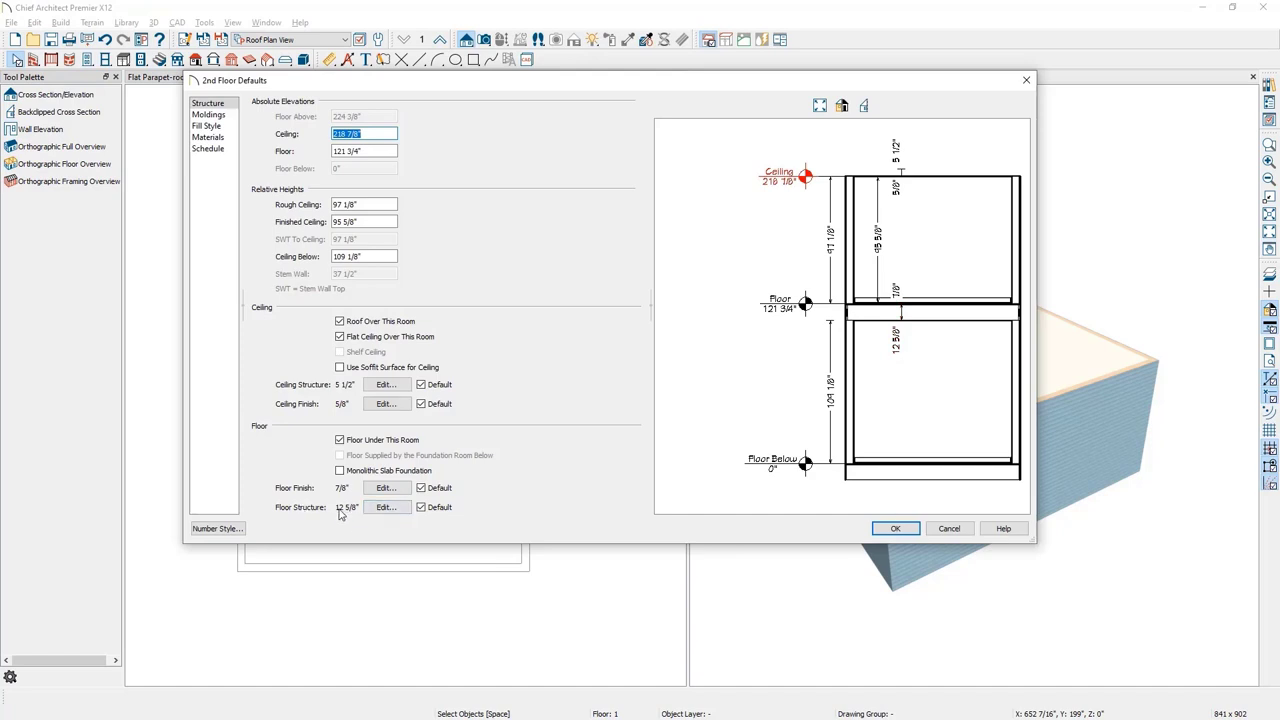
- Check the second floor's floor structure, then define its floor finish as 1/16" EPDM Seamed, 3" rigid insulation and 1/16" Housewrap
{"action": "left_click", "coordinate": [384, 509]}
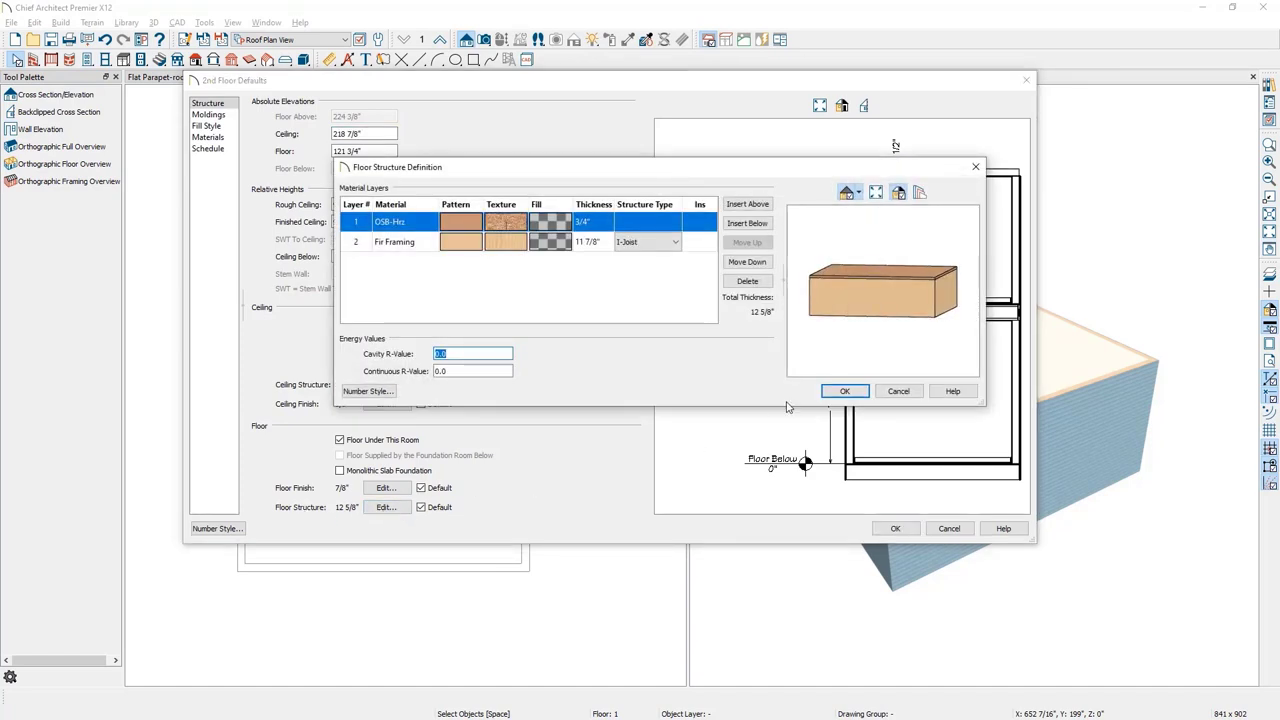
{"action": "left_click", "coordinate": [897, 392]}
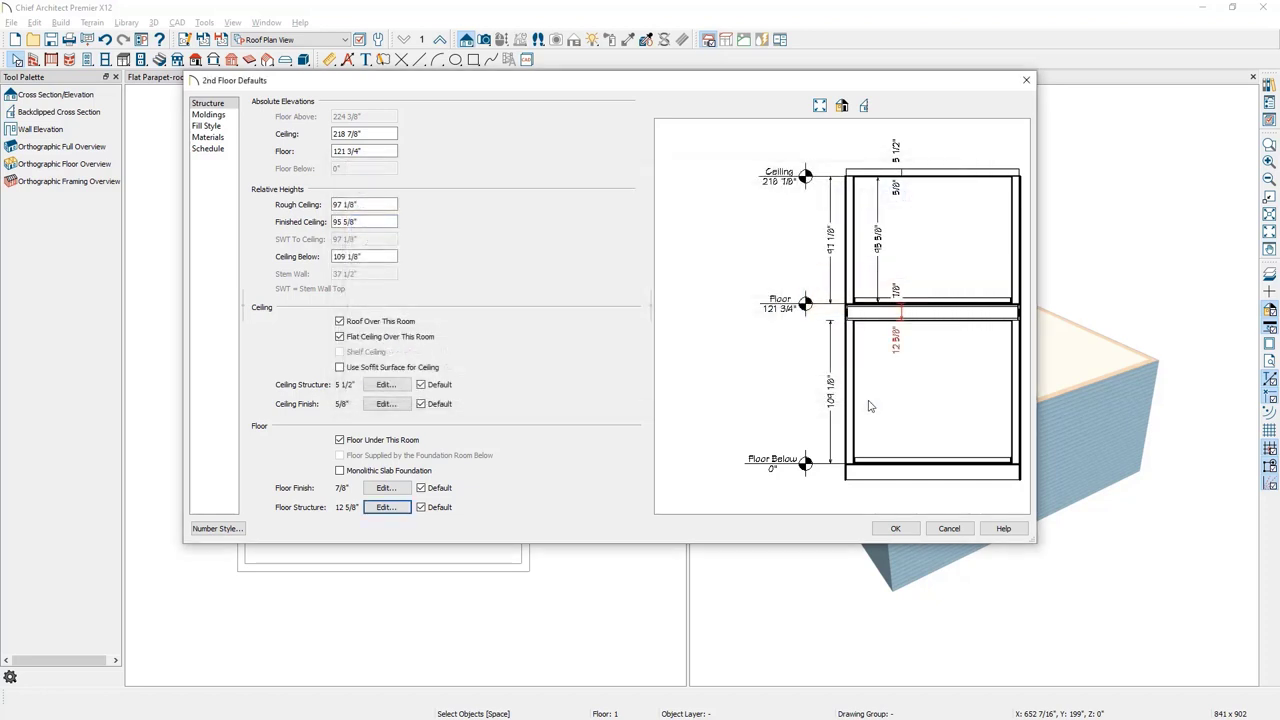
{"action": "left_click", "coordinate": [386, 488]}
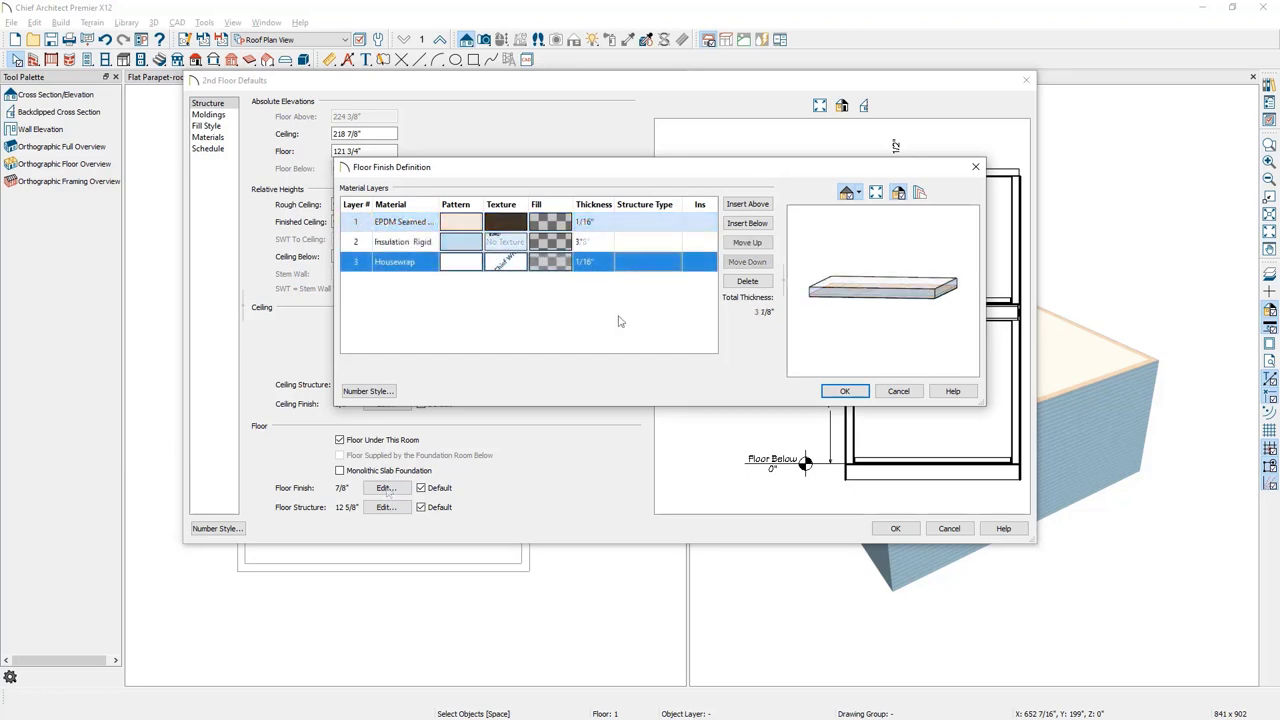
{"action": "left_click", "coordinate": [864, 393]}
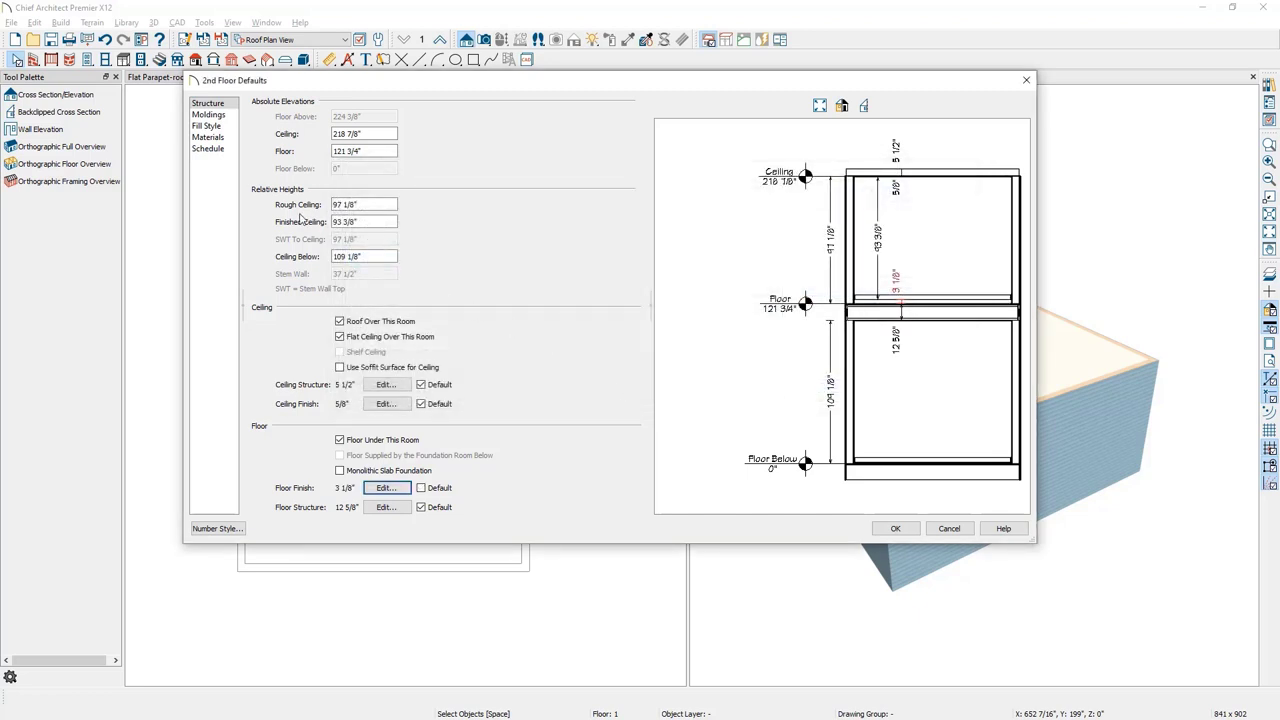
- Replace the second floor's default base molding with the L-Bracket from the Brackets and Channels library and accept the floor defaults
{"action": "left_click", "coordinate": [220, 115]}
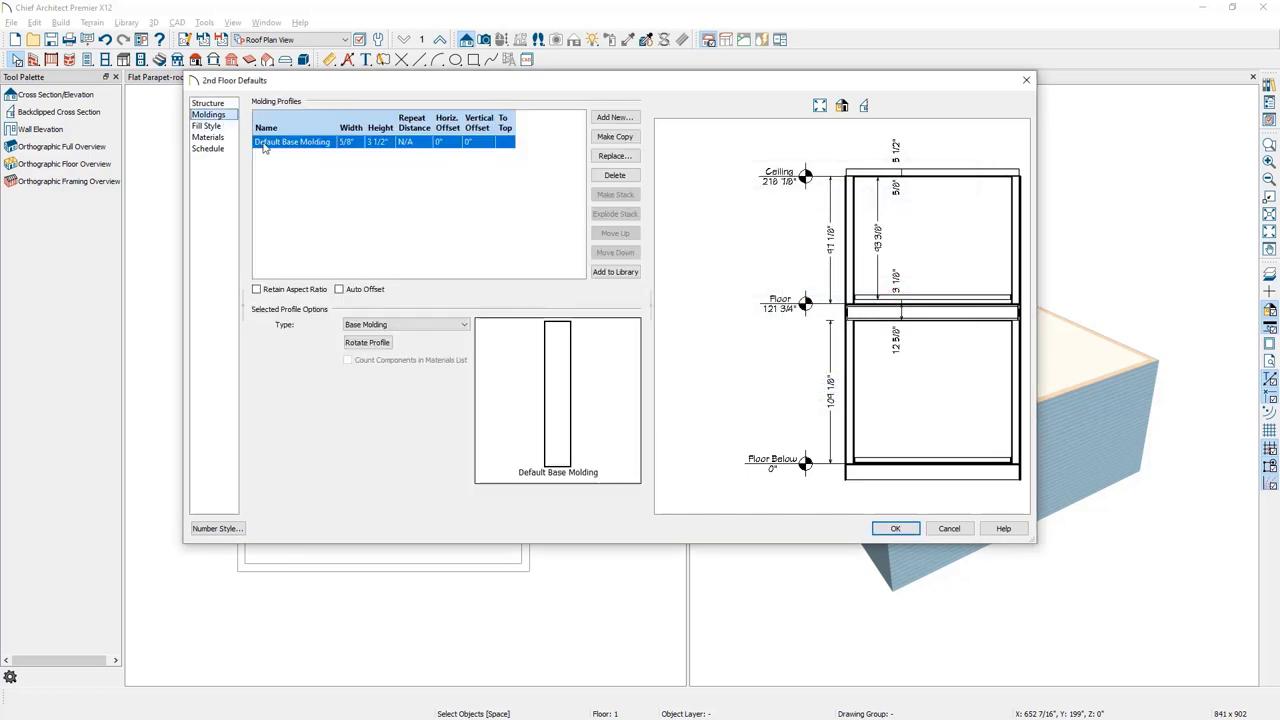
{"action": "left_click", "coordinate": [614, 156]}
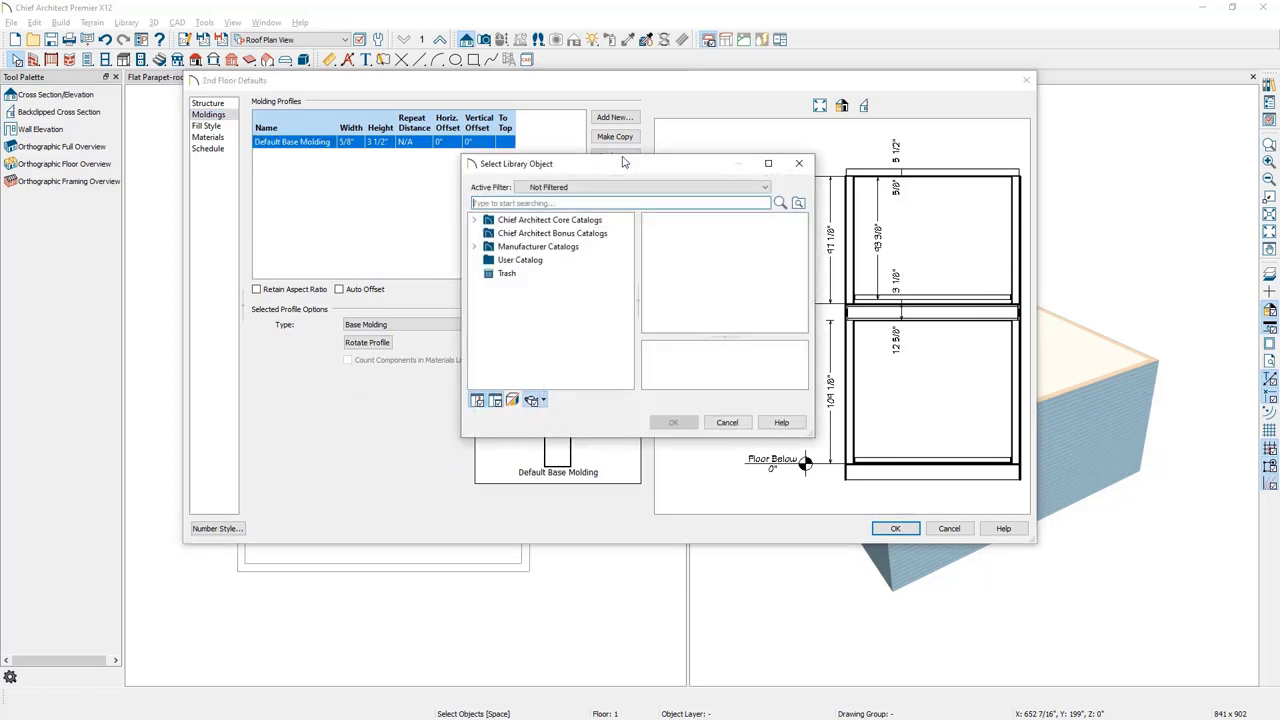
{"action": "left_click", "coordinate": [475, 220]}
{"action": "left_click", "coordinate": [488, 233]}
{"action": "left_click", "coordinate": [501, 246]}
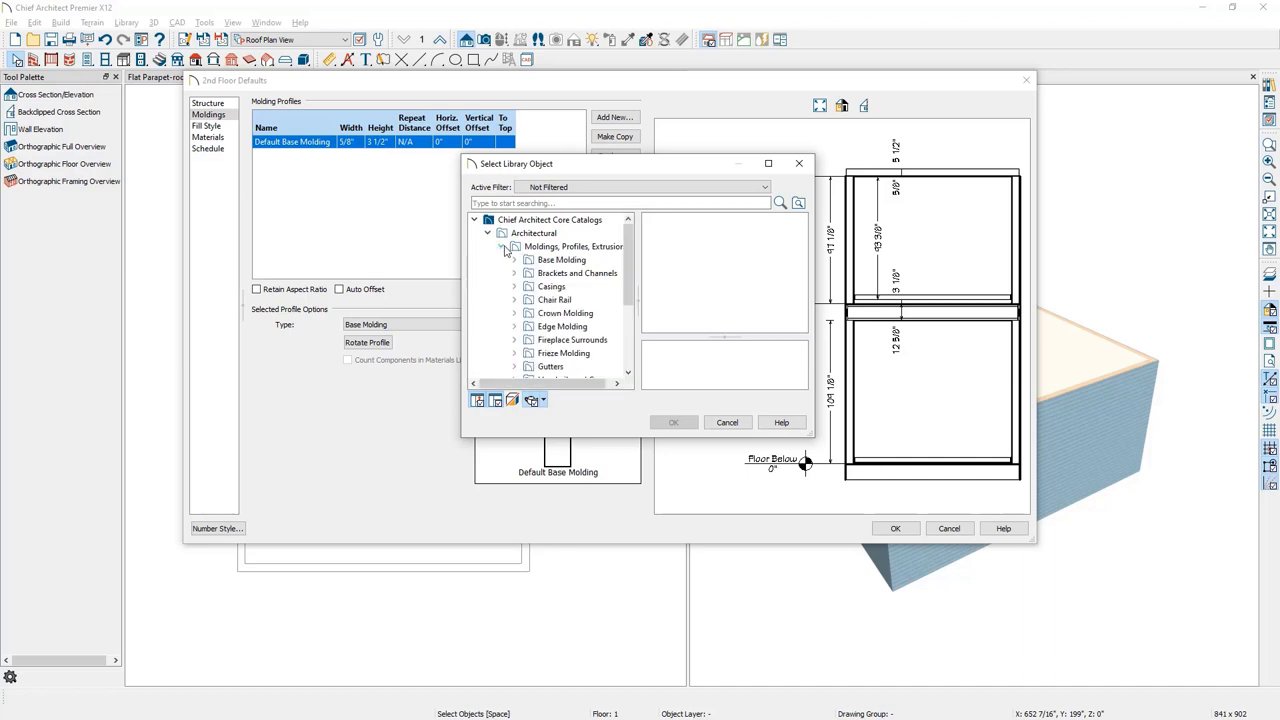
{"action": "left_click", "coordinate": [577, 273]}
{"action": "left_click", "coordinate": [752, 236]}
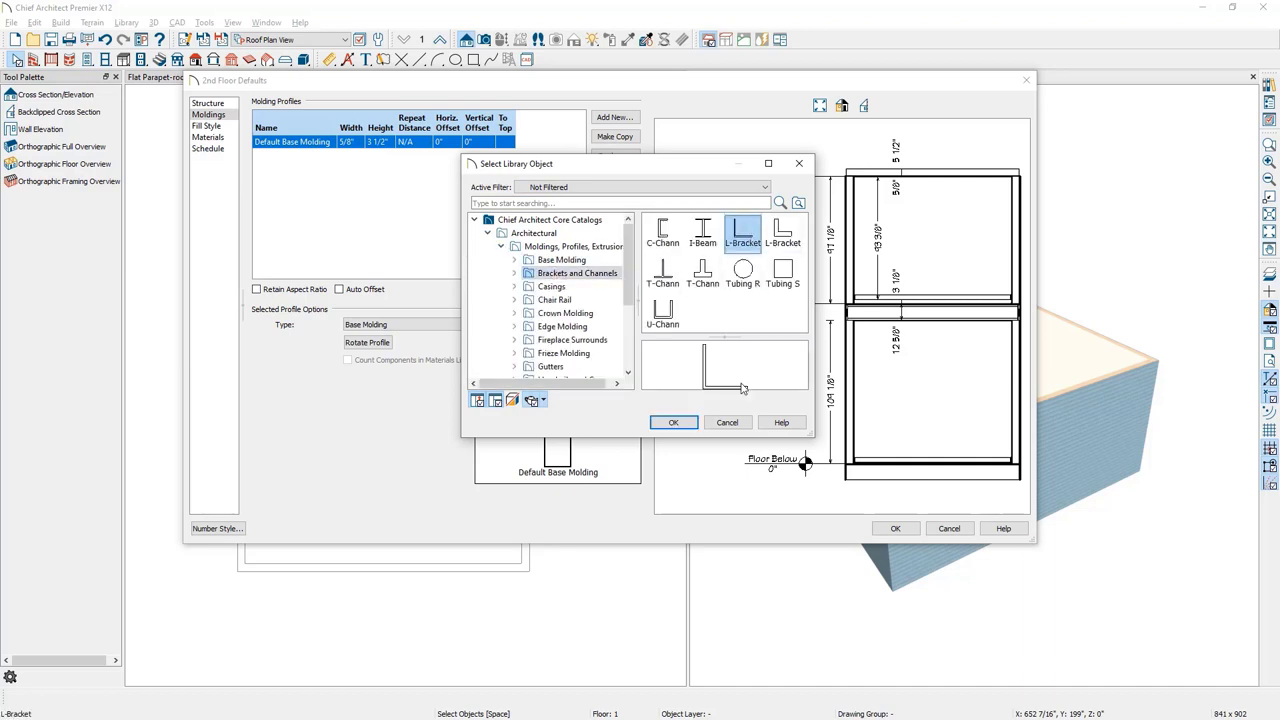
{"action": "left_click", "coordinate": [670, 422]}
{"action": "key", "text": "Return"}
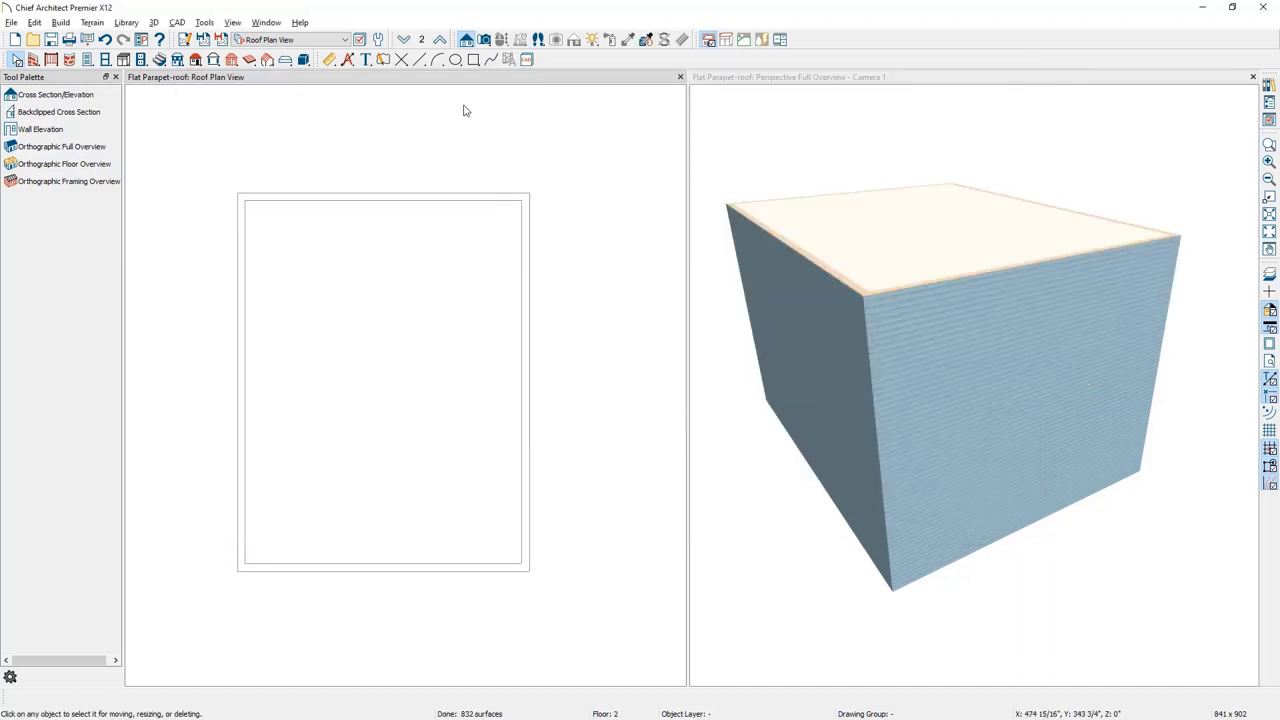
- Convert all four second-floor walls to railings with the Solid rail style
{"action": "left_click", "coordinate": [443, 196]}
{"action": "key", "text": "ctrl+a"}
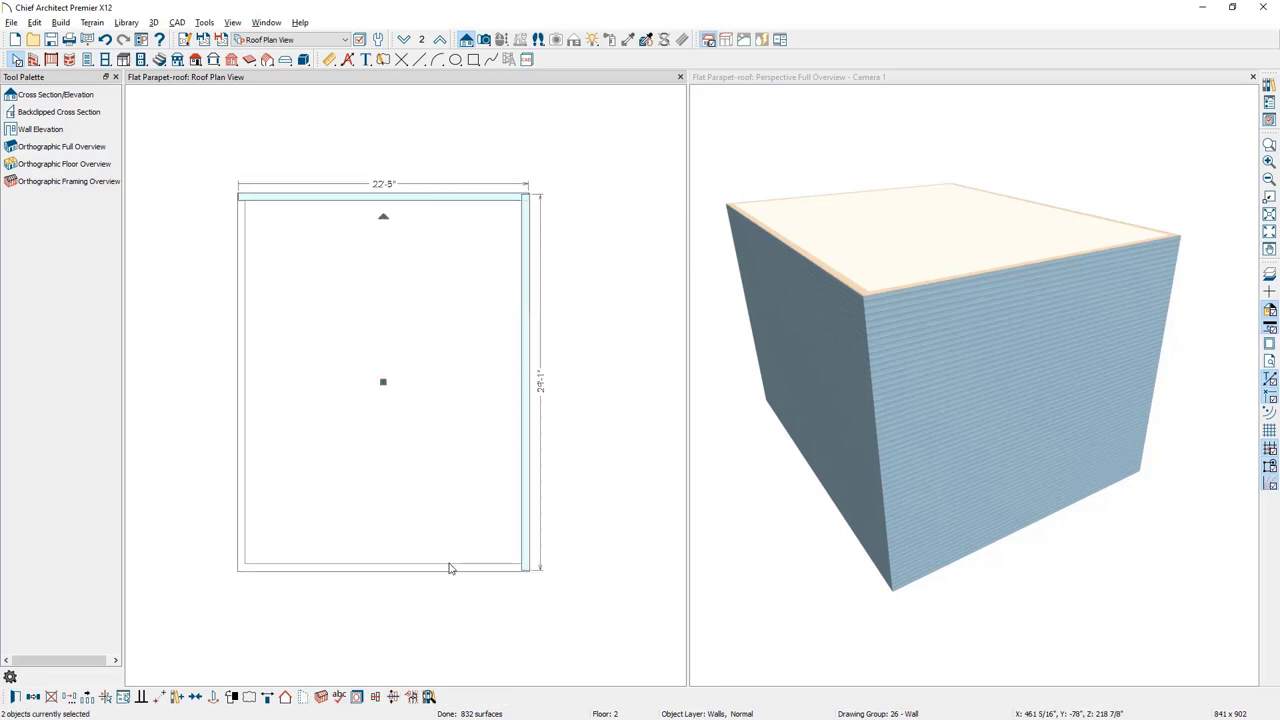
{"action": "left_click", "coordinate": [243, 395], "text": "shift"}
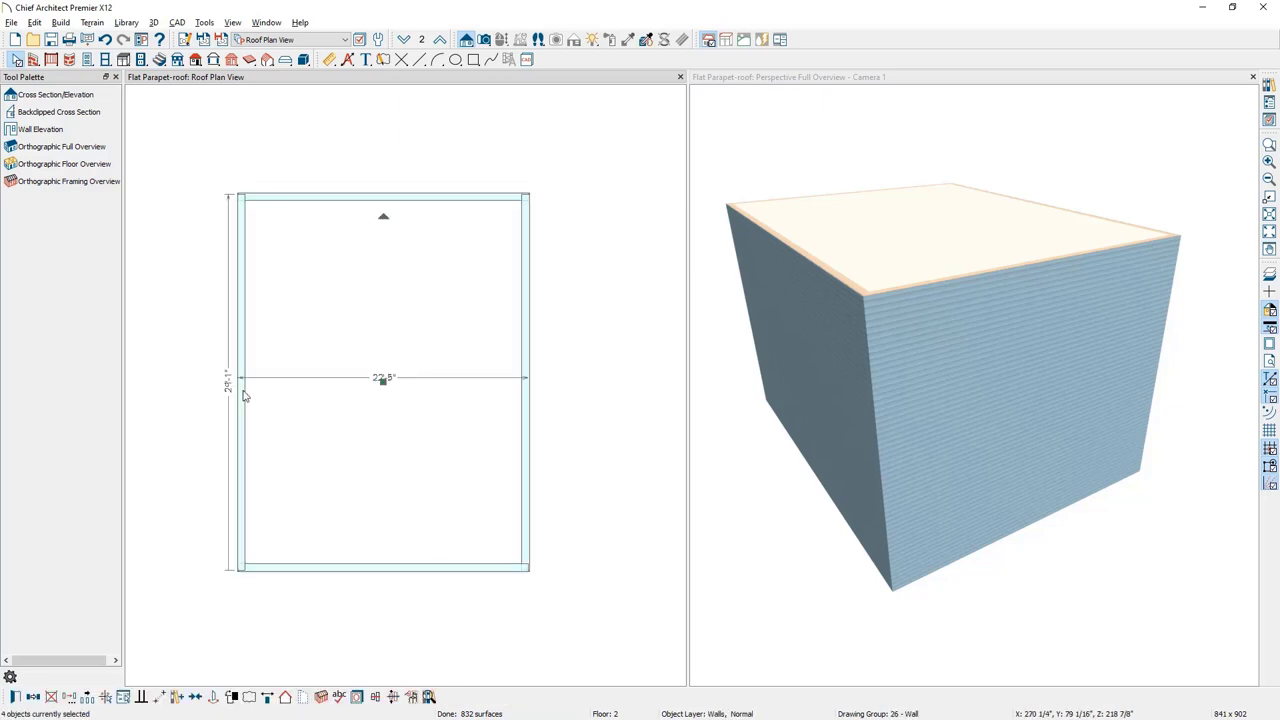
{"action": "left_click", "coordinate": [15, 697]}
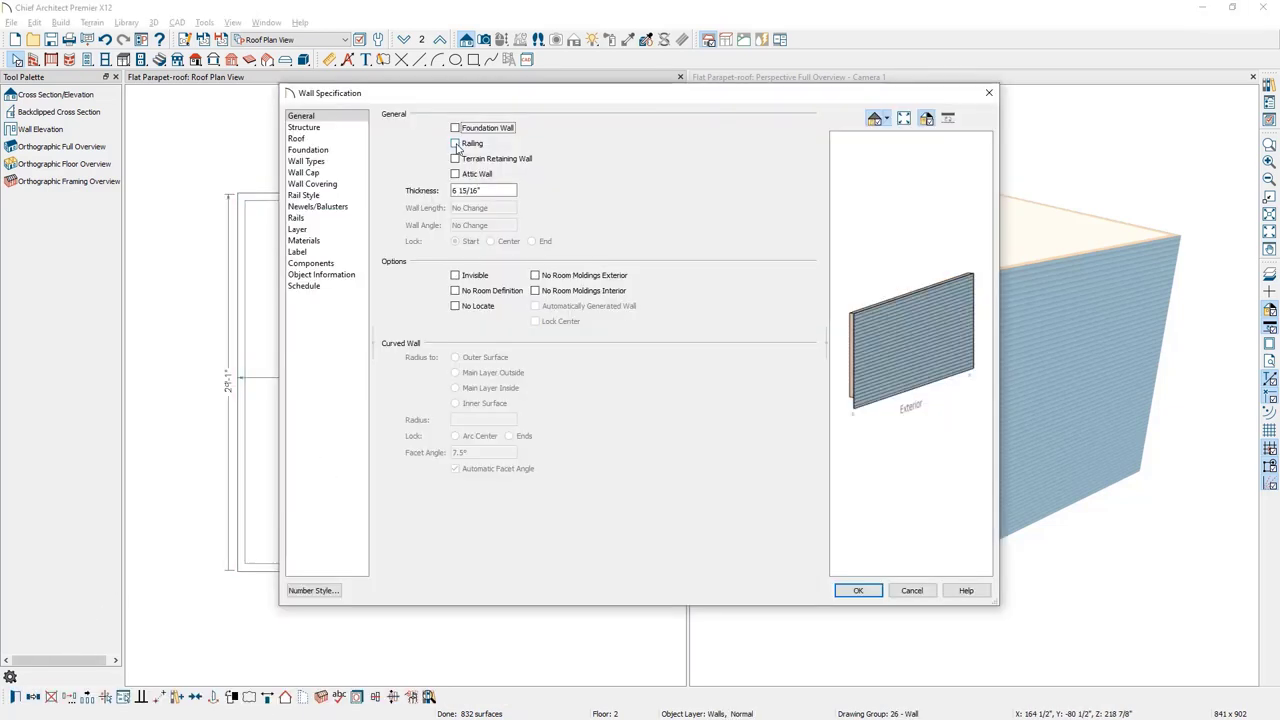
{"action": "left_click", "coordinate": [456, 144]}
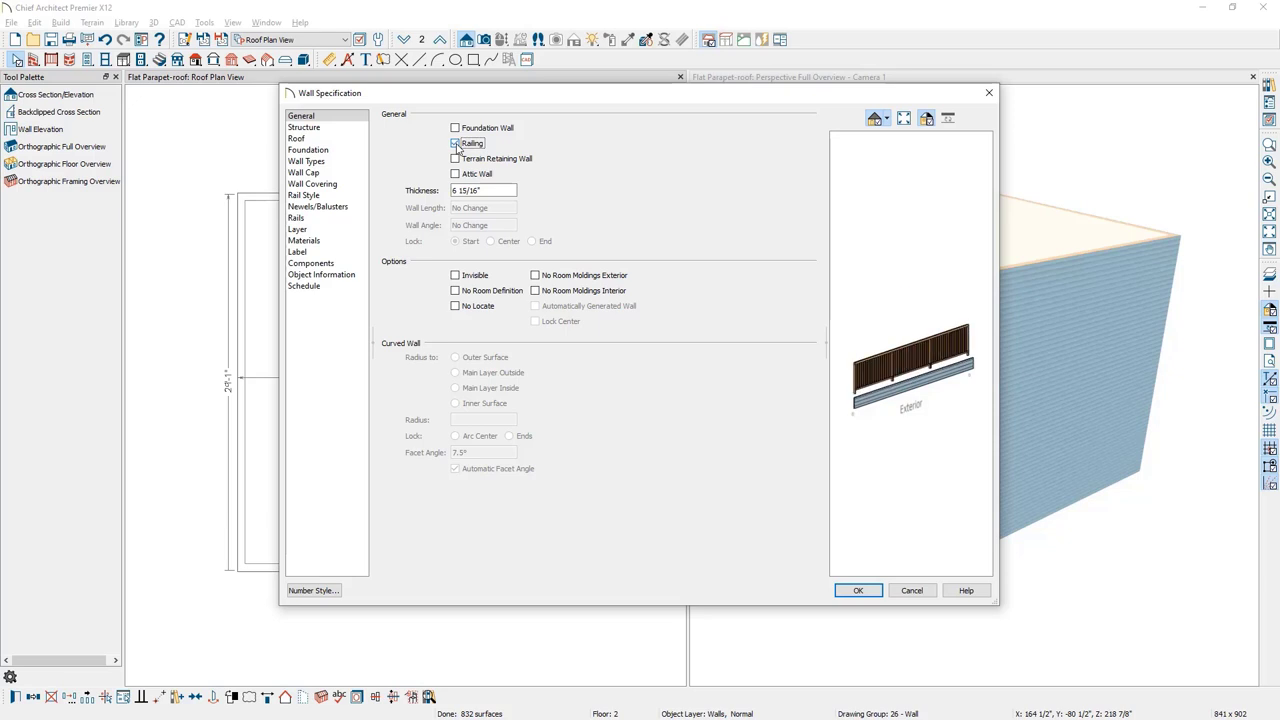
{"action": "left_click", "coordinate": [324, 195]}
{"action": "left_click", "coordinate": [410, 146]}
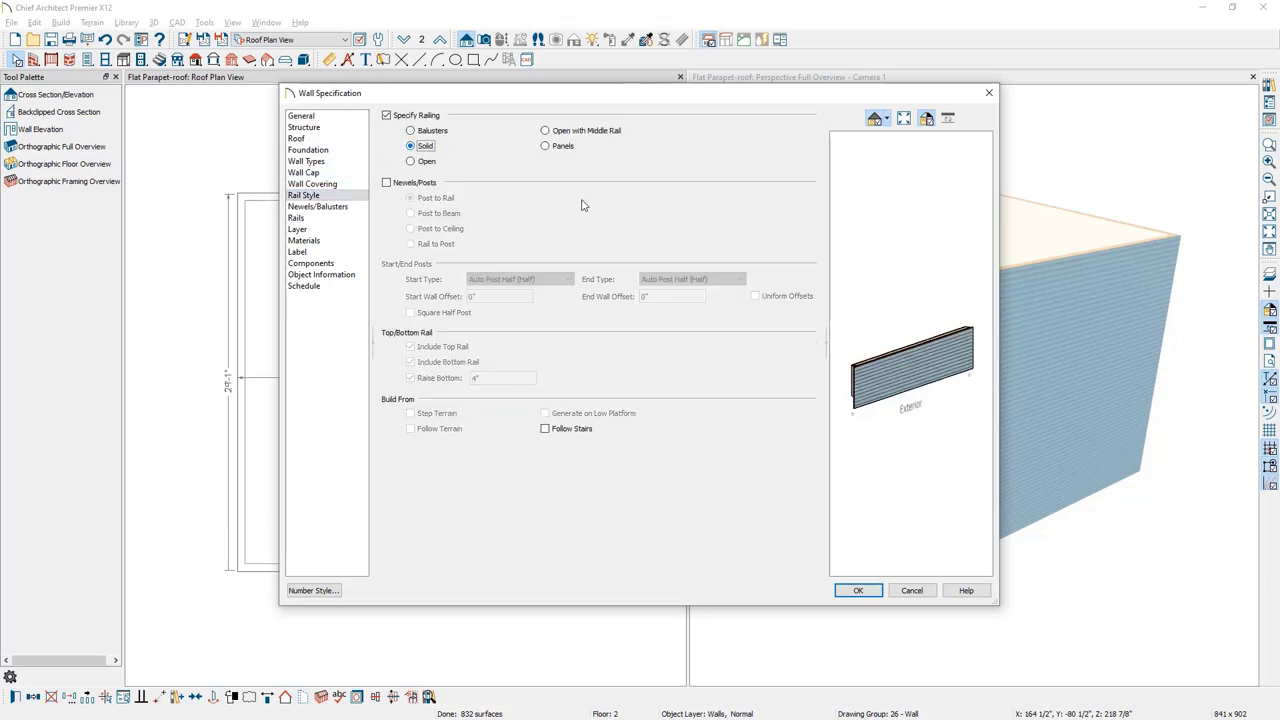
{"action": "left_click", "coordinate": [858, 590]}
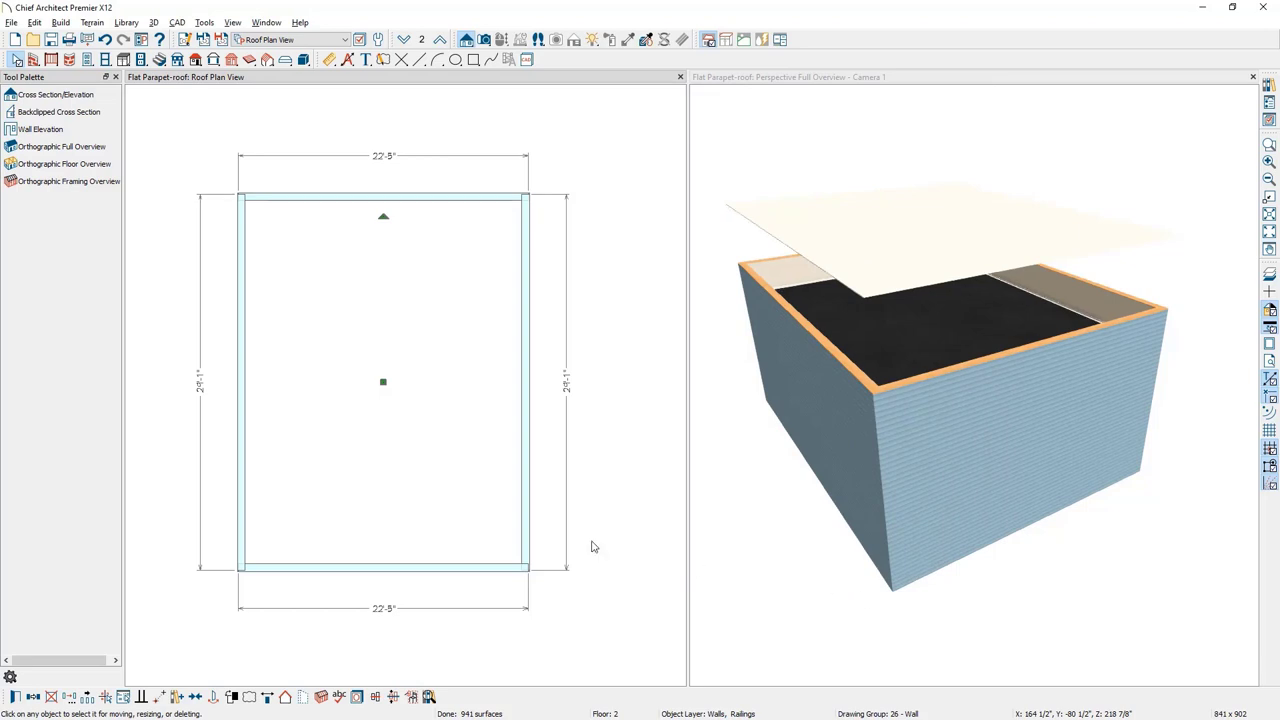
- Disable Flat Ceiling Over This Room and Roof Over This Room for the second-floor room
{"action": "left_click", "coordinate": [375, 469]}
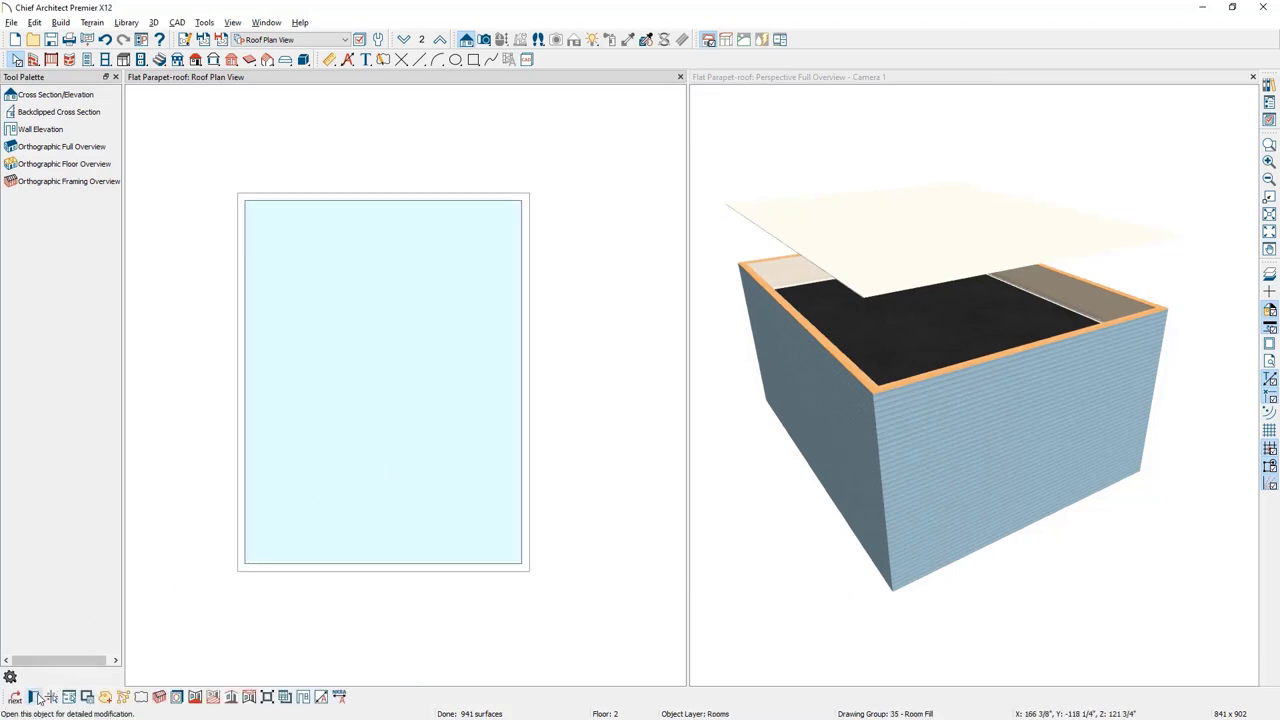
{"action": "left_click", "coordinate": [70, 697]}
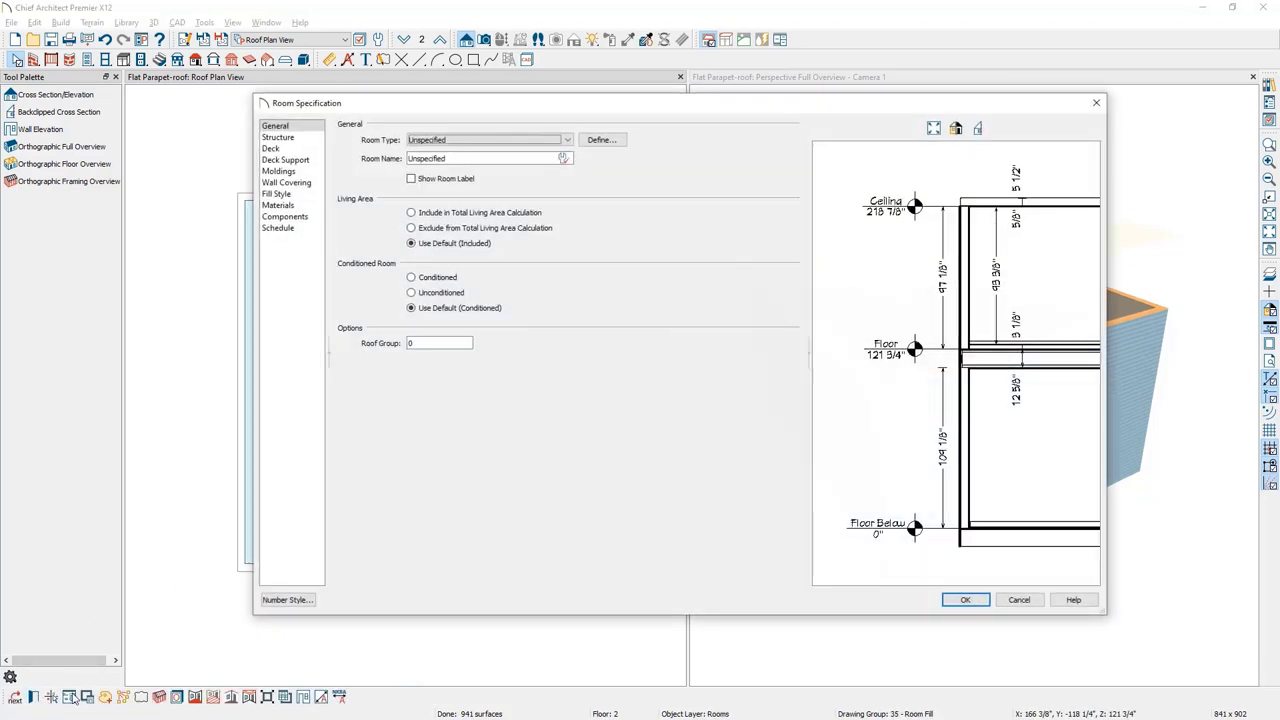
{"action": "left_click", "coordinate": [312, 140]}
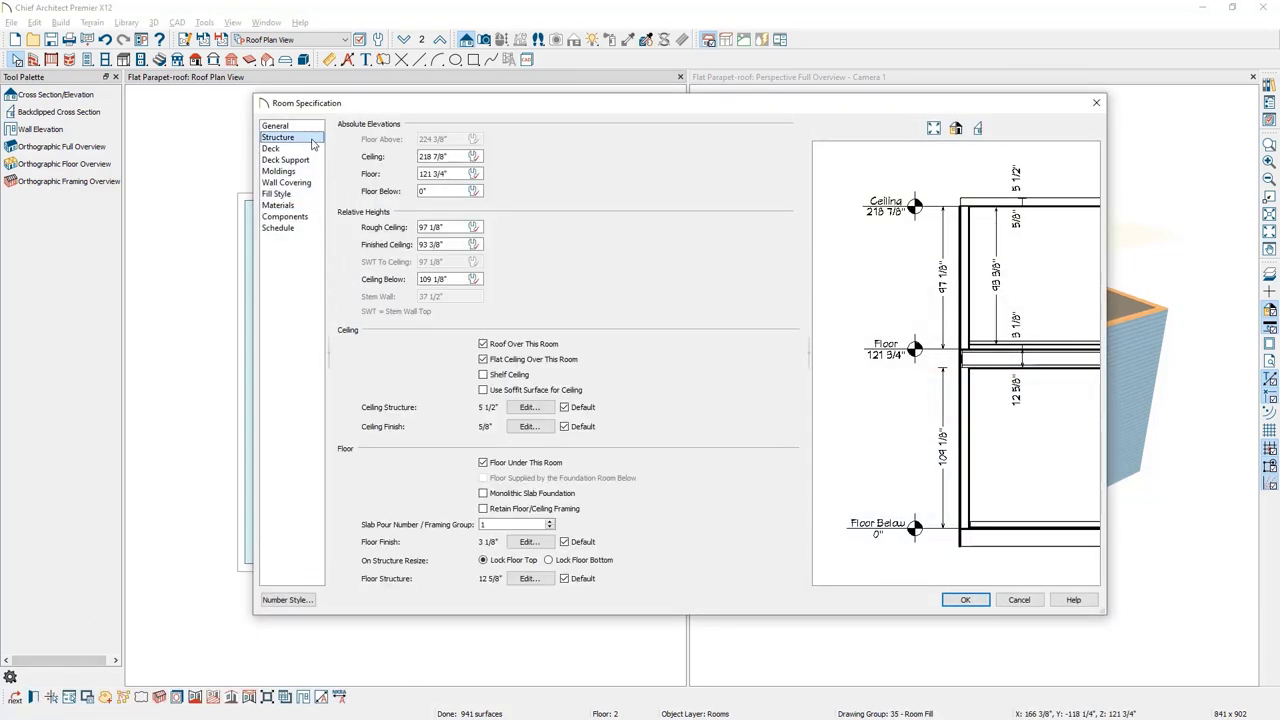
{"action": "left_click", "coordinate": [483, 359]}
{"action": "left_click", "coordinate": [483, 344]}
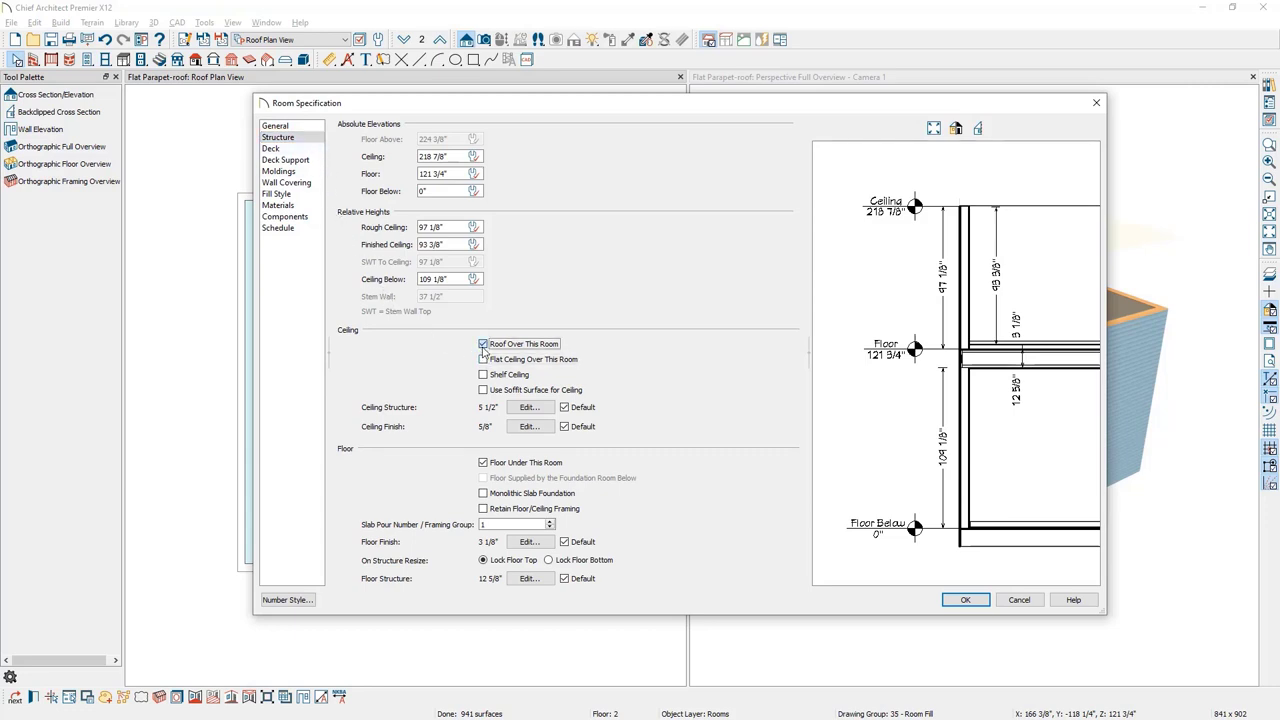
{"action": "left_click", "coordinate": [955, 600]}
{"action": "left_click", "coordinate": [951, 613]}
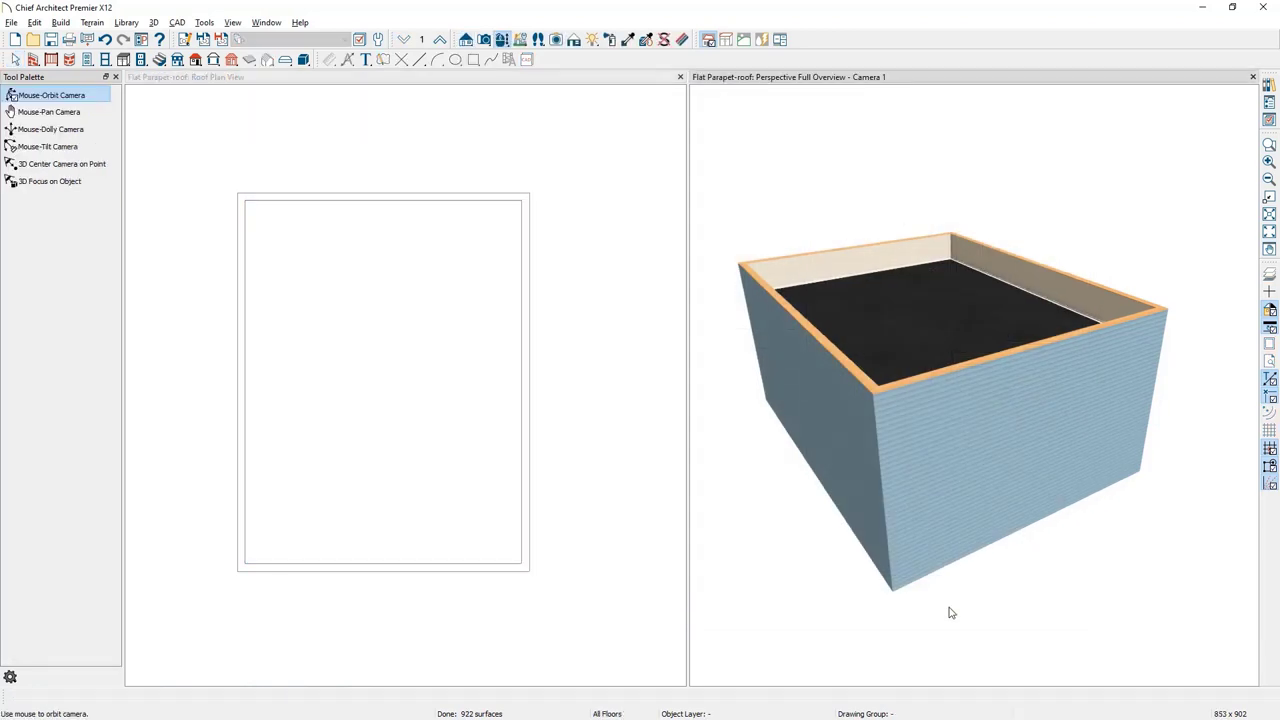
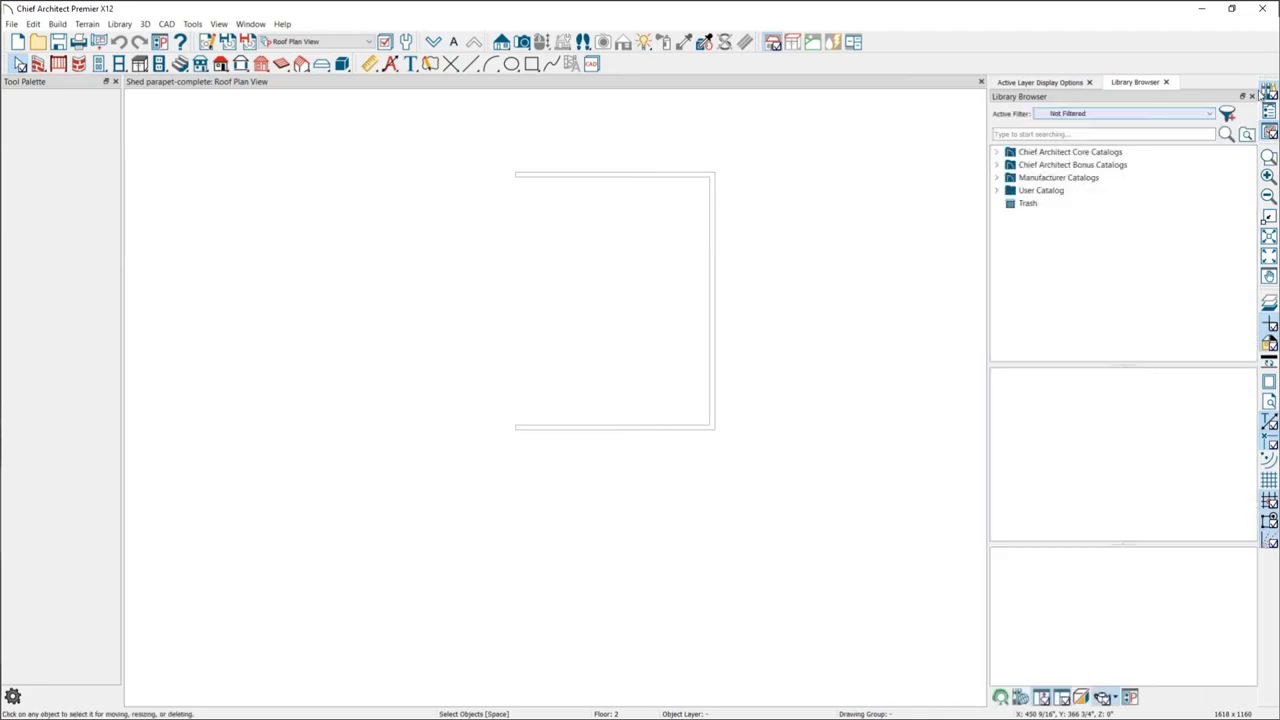
- Examine the structure layers of the shed parapet's roof plane on the first floor
{"action": "left_click", "coordinate": [1251, 96]}
{"action": "left_click", "coordinate": [430, 43]}
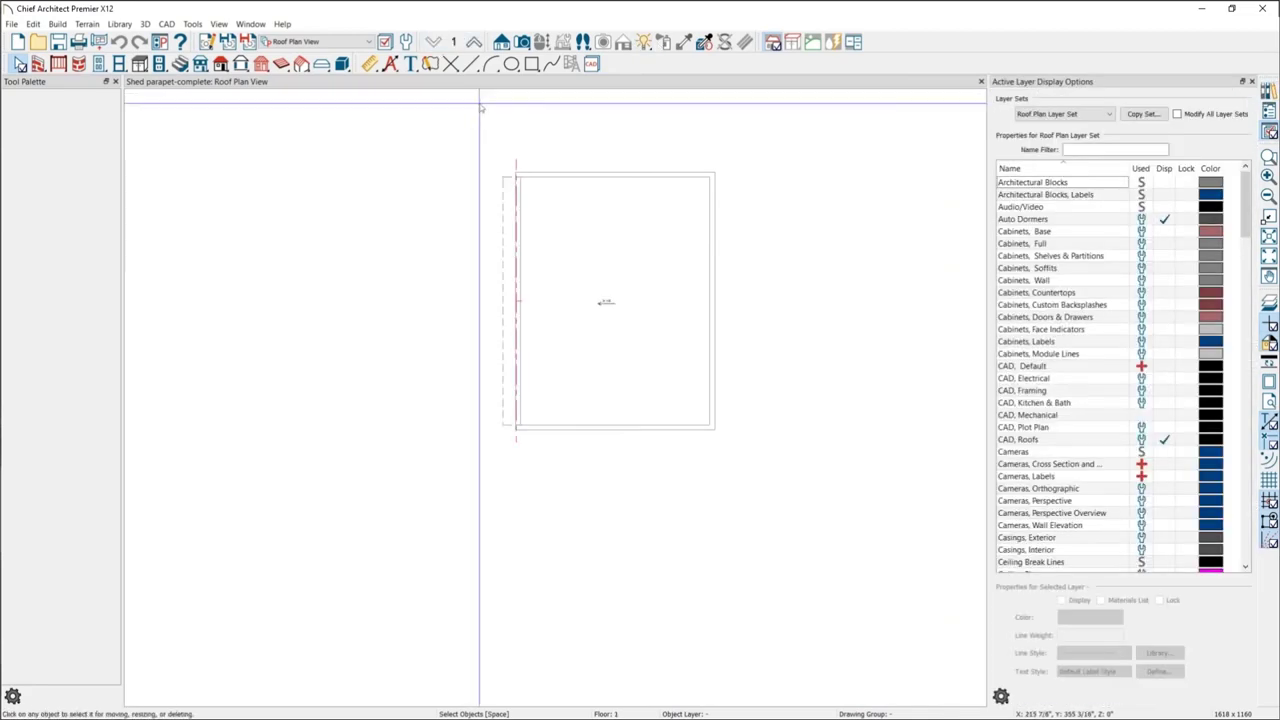
{"action": "left_click", "coordinate": [505, 263]}
{"action": "scroll", "coordinate": [505, 275], "scroll_direction": "up", "scroll_amount": 2}
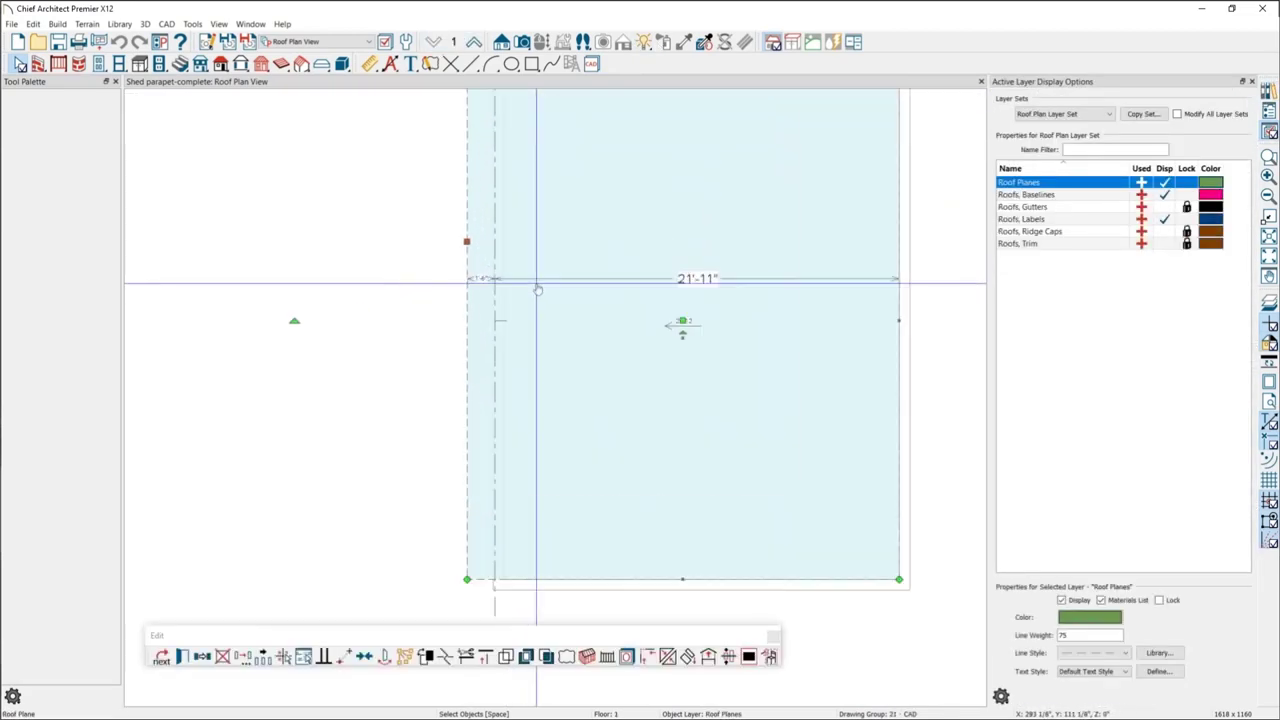
{"action": "scroll", "coordinate": [500, 529], "scroll_direction": "down", "scroll_amount": 1}
{"action": "left_click", "coordinate": [186, 660]}
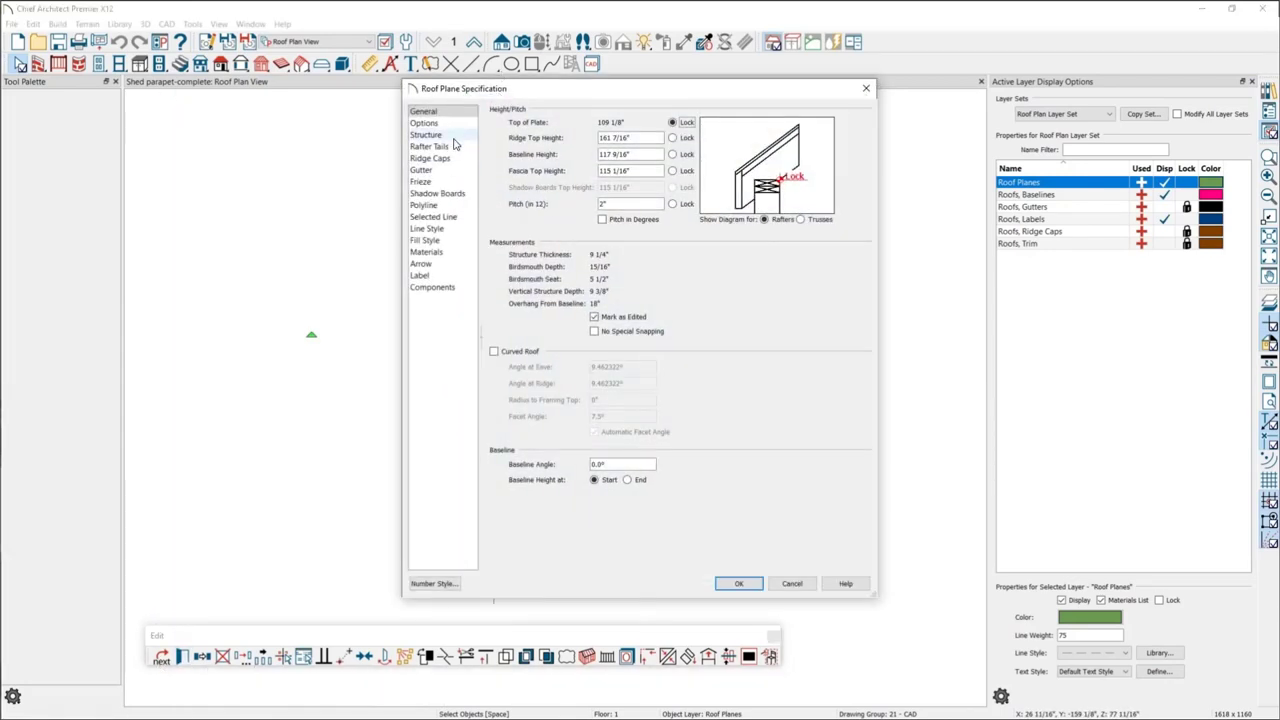
{"action": "left_click", "coordinate": [448, 135]}
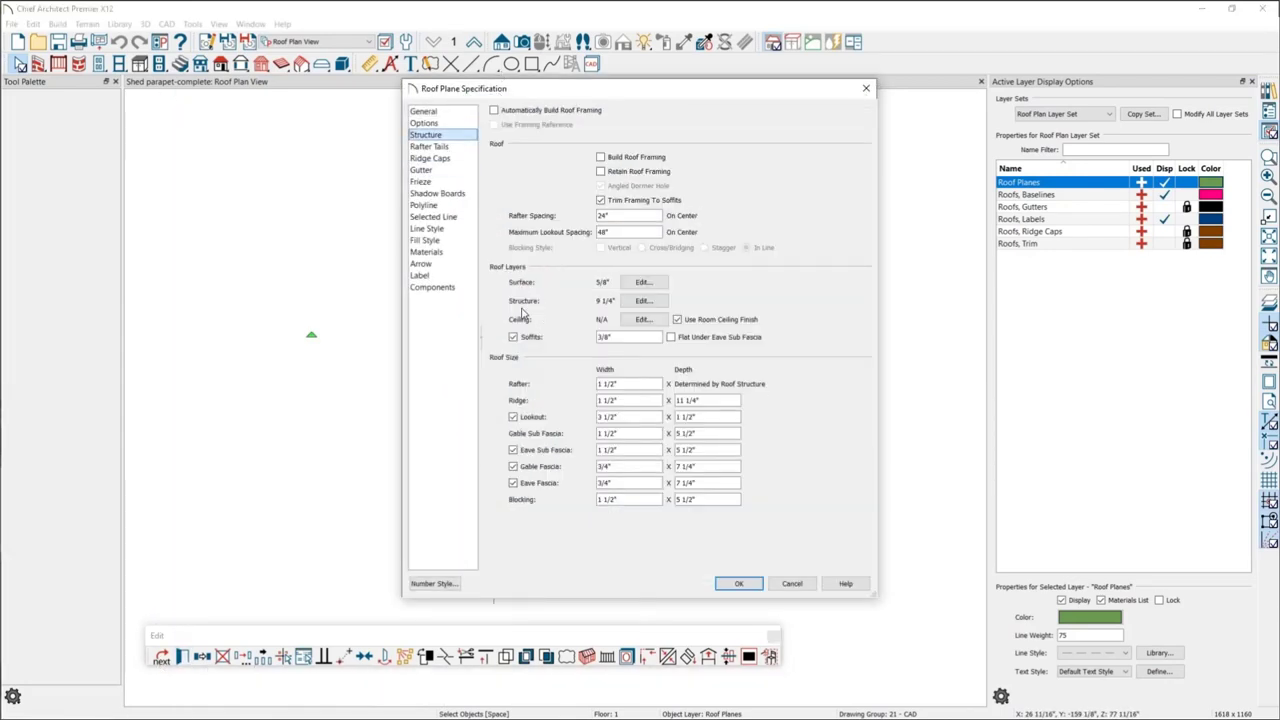
{"action": "left_click", "coordinate": [658, 302]}
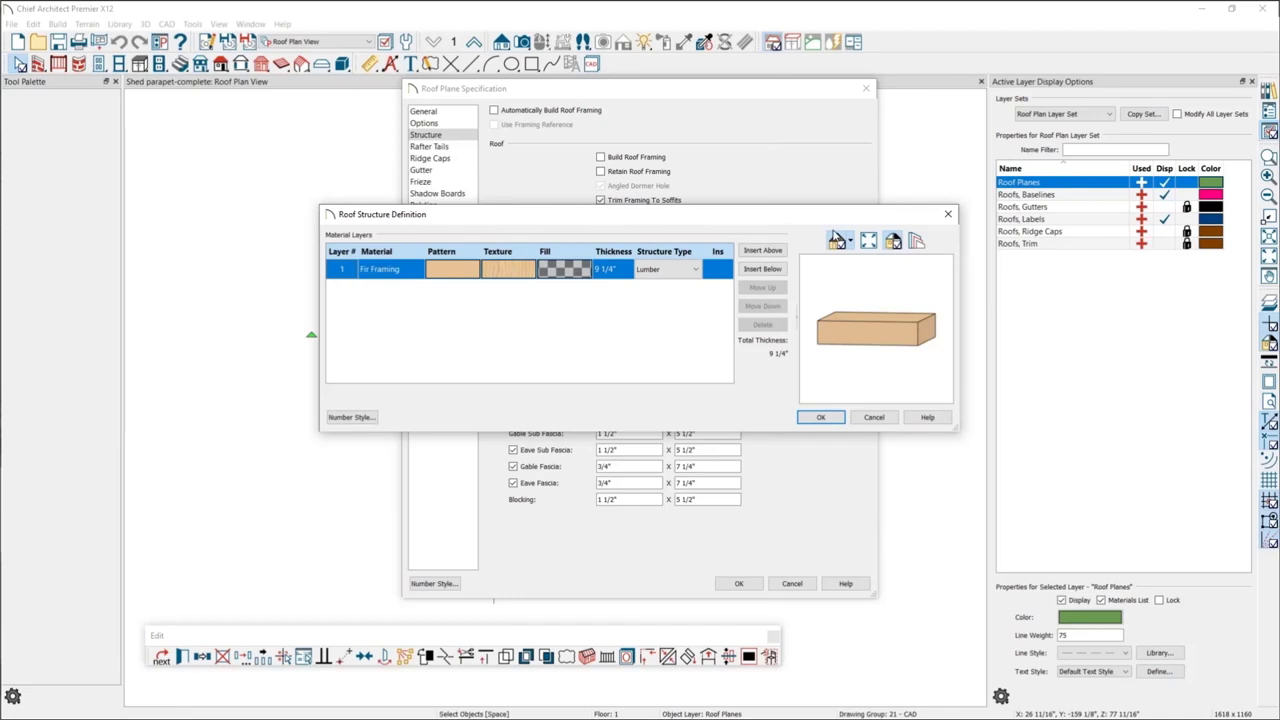
{"action": "left_click", "coordinate": [946, 216]}
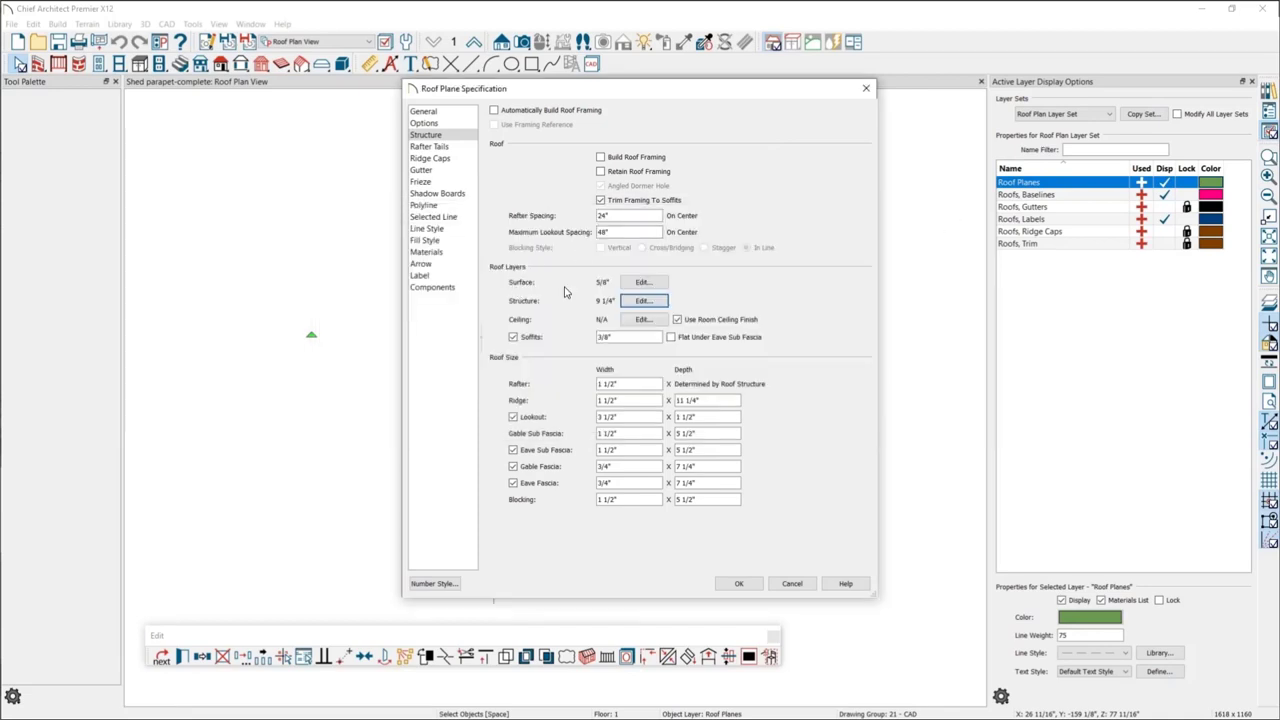
- Examine the roof plane's surface layers and close its specification without changes
{"action": "left_click", "coordinate": [645, 284]}
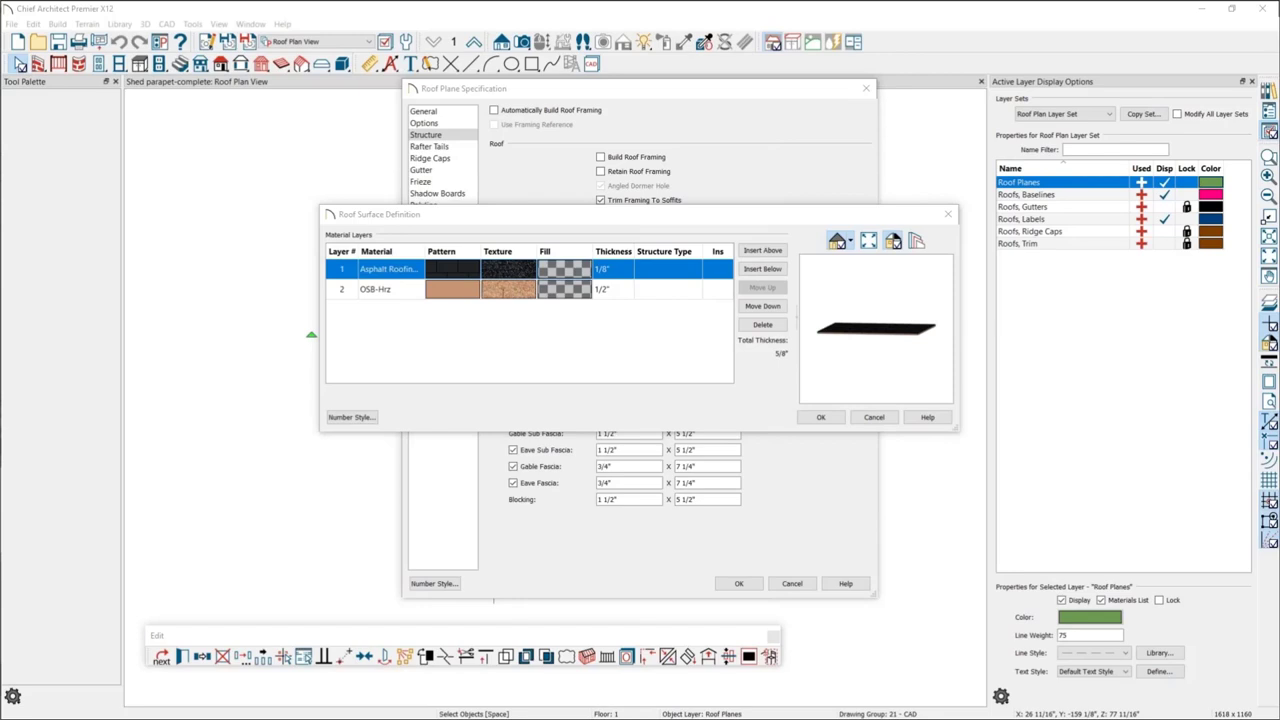
{"action": "left_click", "coordinate": [948, 214]}
{"action": "left_click", "coordinate": [866, 89]}
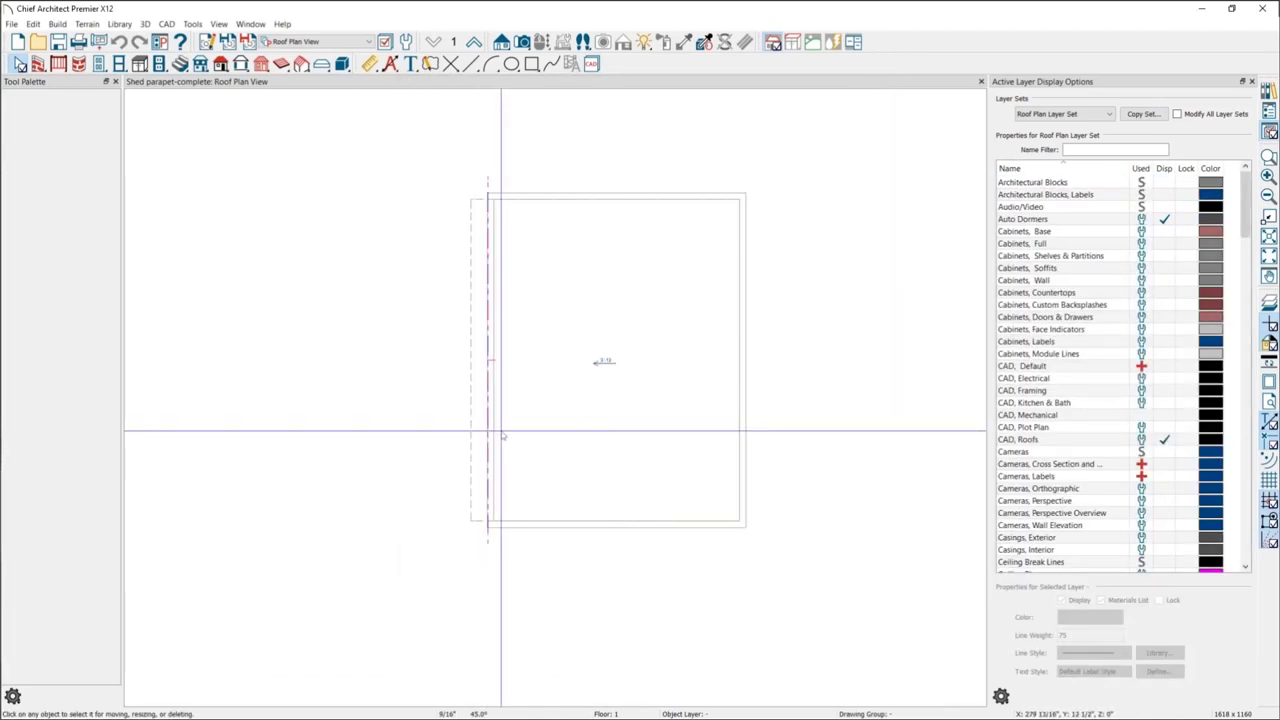
- Create a perspective full overview of the shed parapet model and orbit to view its sloped roof and parapet walls
{"action": "left_click", "coordinate": [522, 41]}
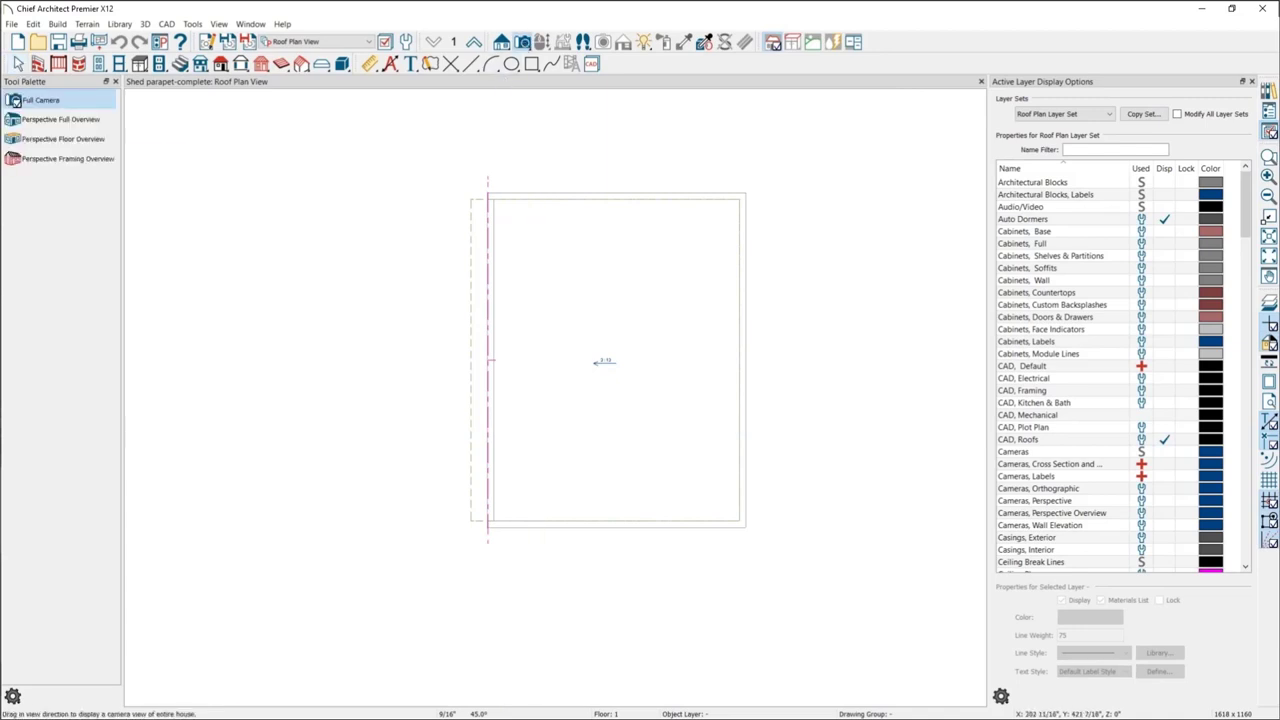
{"action": "left_click", "coordinate": [503, 279]}
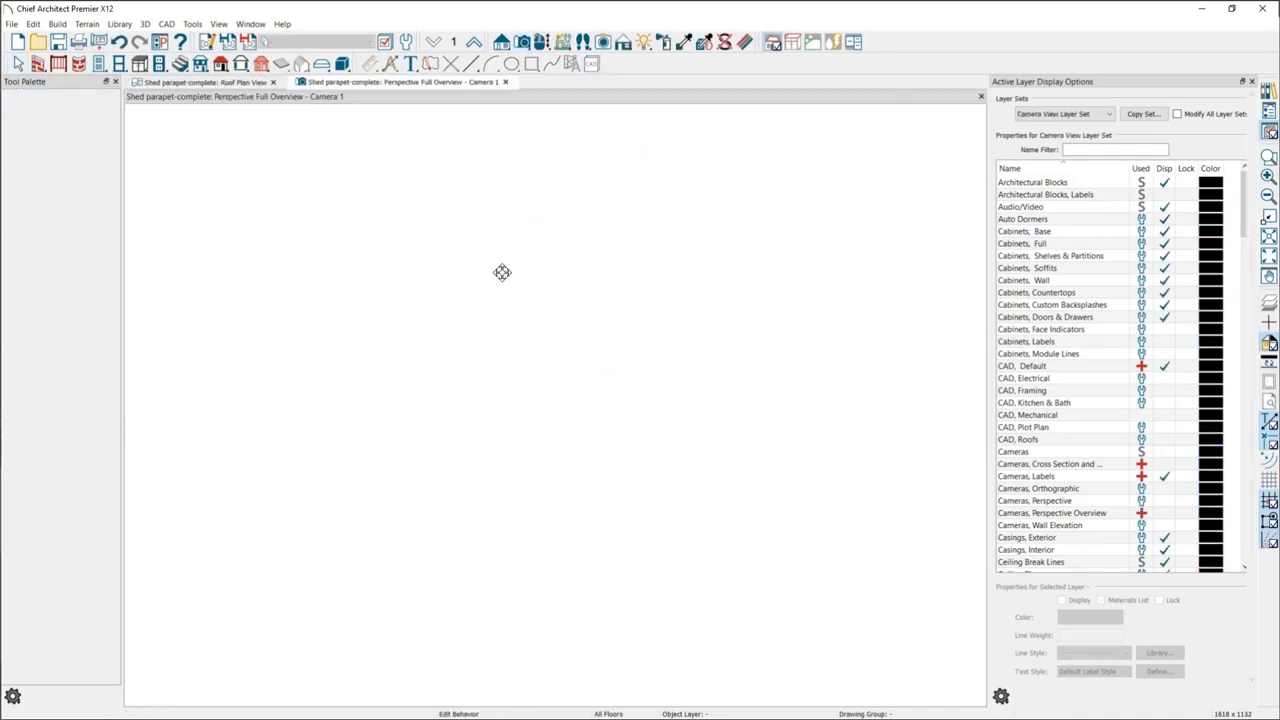
{"action": "left_click_drag", "start_coordinate": [480, 331], "coordinate": [629, 314]}
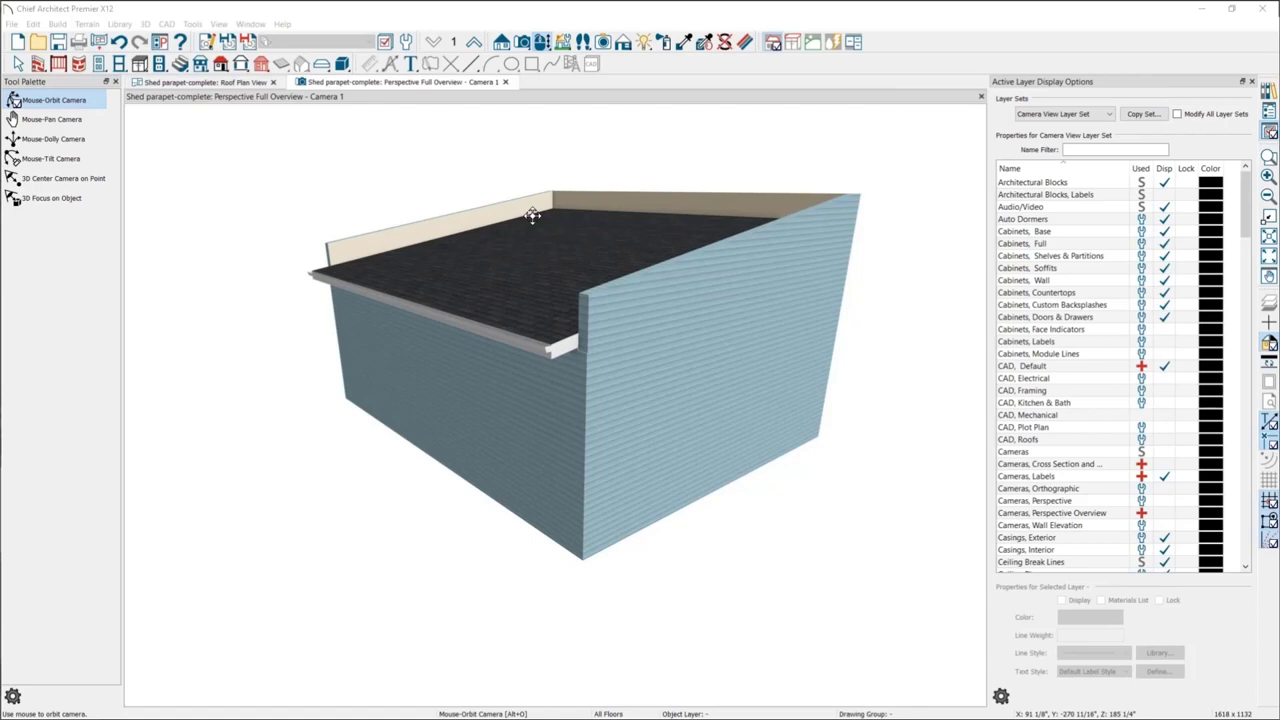
- Delete the shed parapet's roof plane in the perspective overview and orbit to view the exposed parapet walls
{"action": "left_click", "coordinate": [507, 264]}
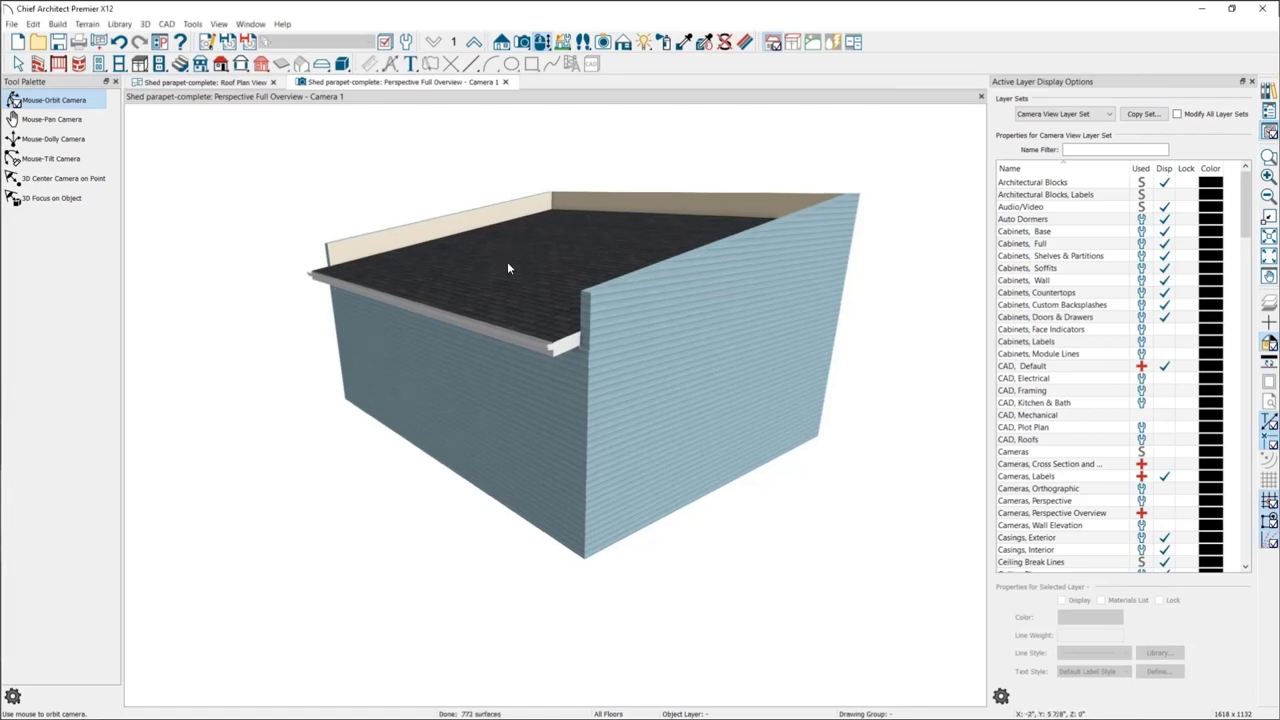
{"action": "key", "text": "Delete"}
{"action": "left_click_drag", "start_coordinate": [483, 443], "coordinate": [732, 241]}
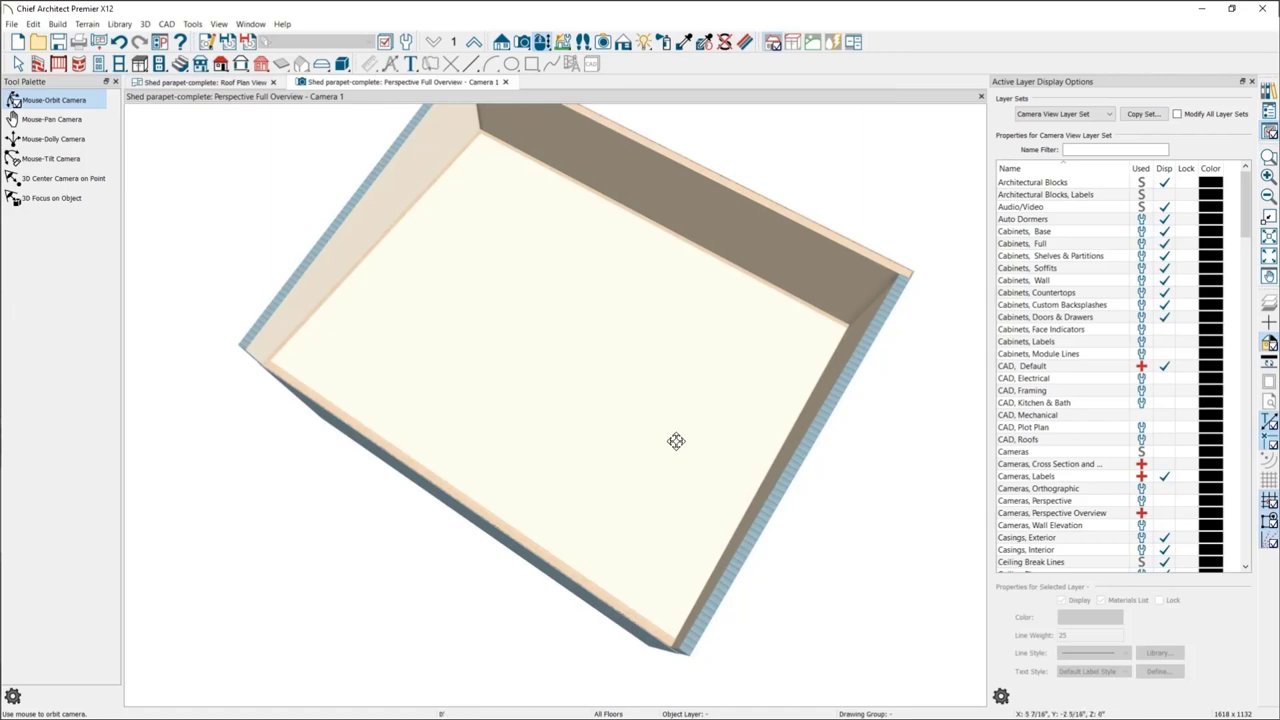
{"action": "left_click_drag", "start_coordinate": [674, 440], "coordinate": [664, 361]}
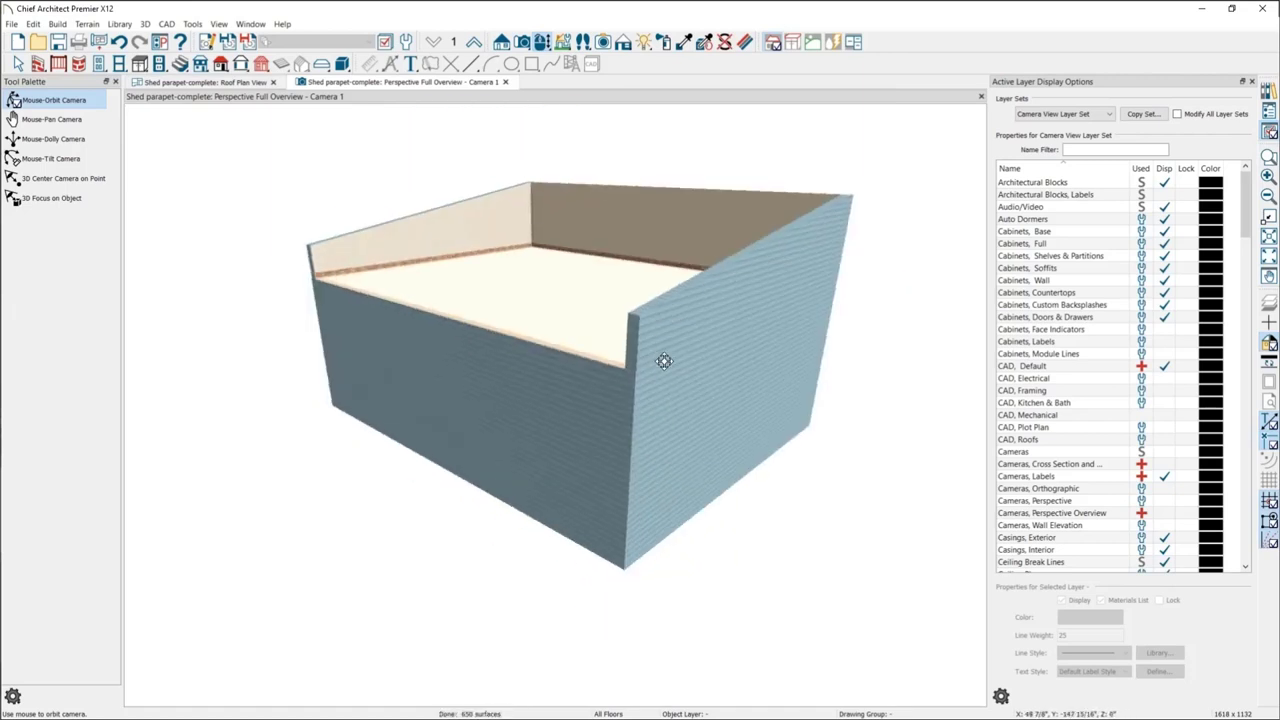
- Examine the second-floor parapet walls in the roof plan view and return to the perspective overview
{"action": "left_click", "coordinate": [245, 85]}
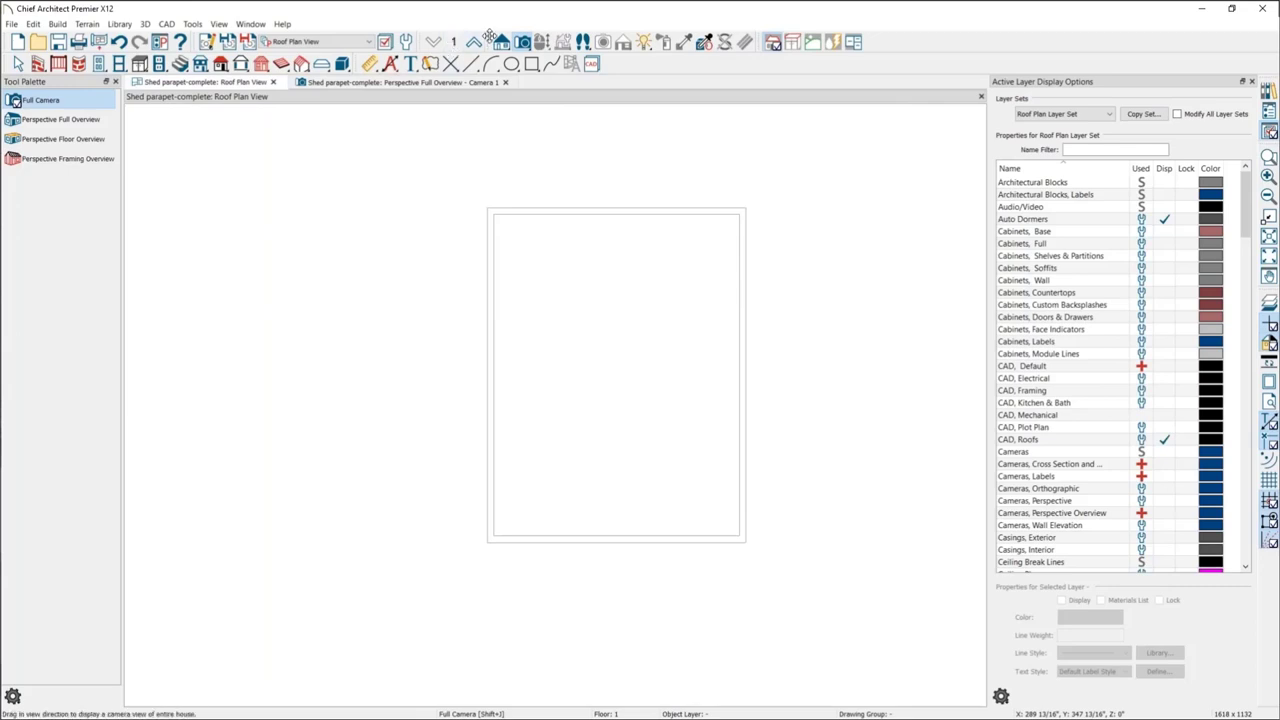
{"action": "left_click", "coordinate": [474, 42]}
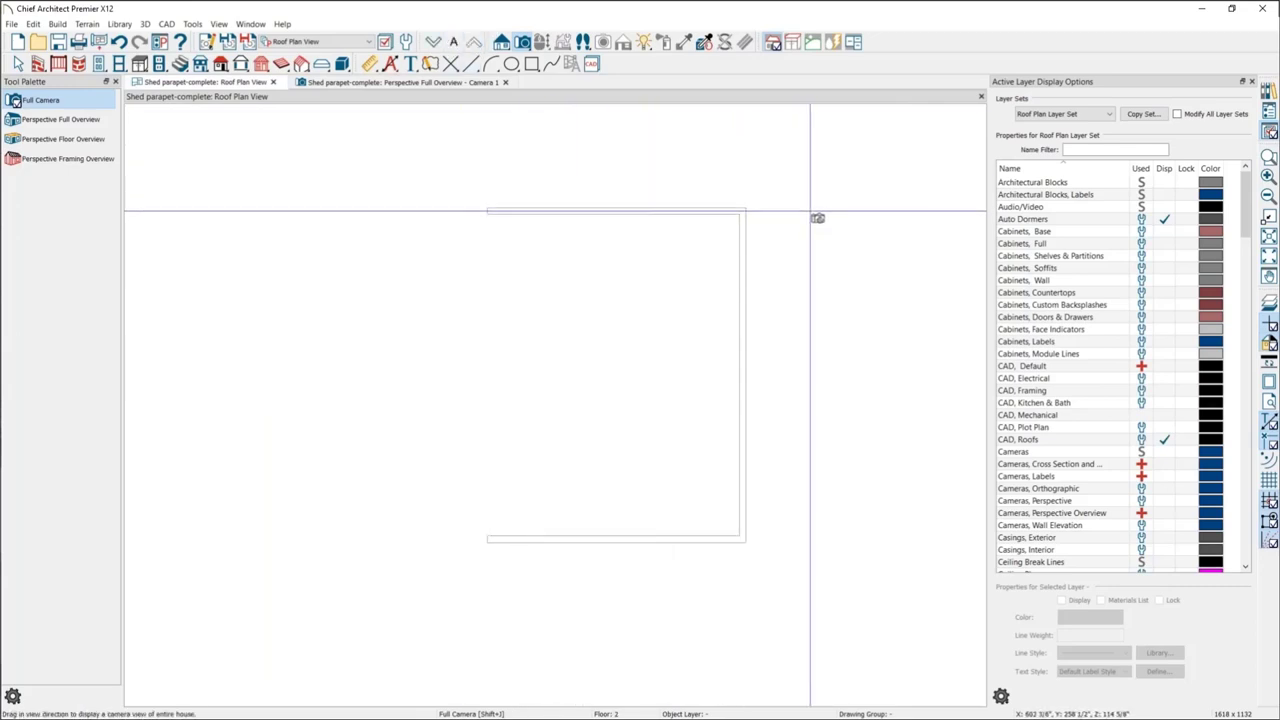
{"action": "key", "text": "space"}
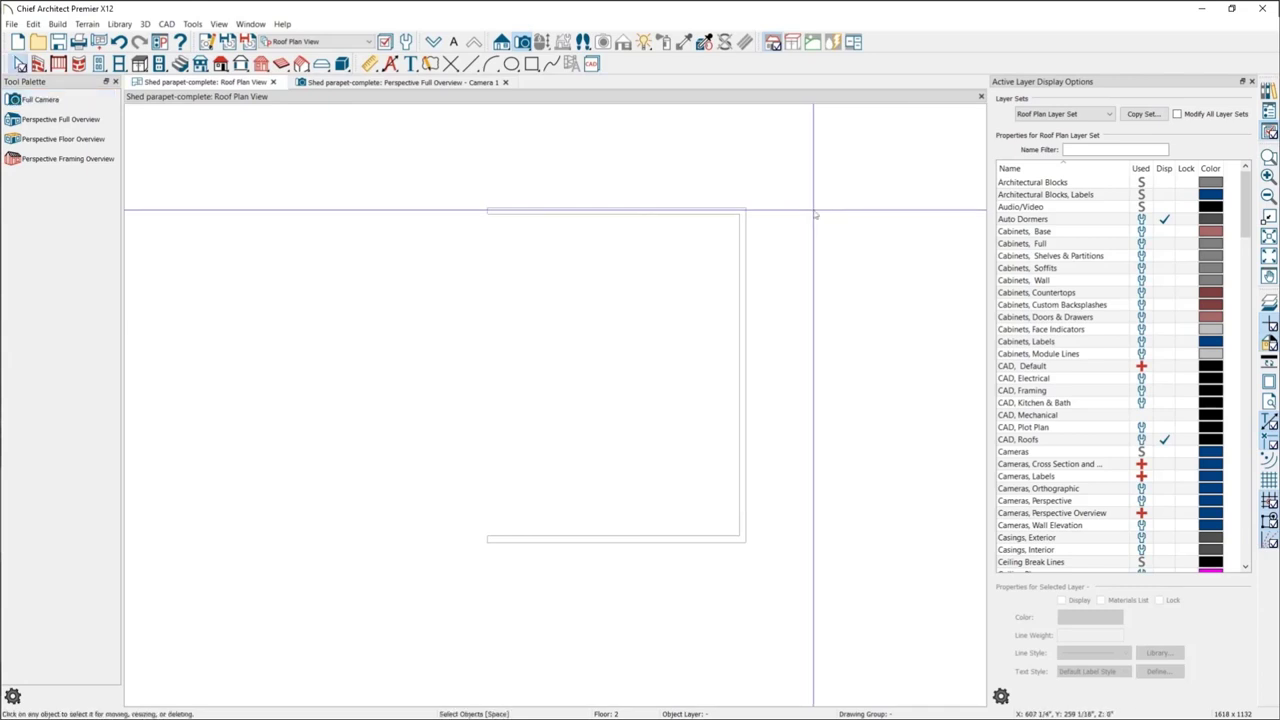
{"action": "left_click", "coordinate": [472, 83]}
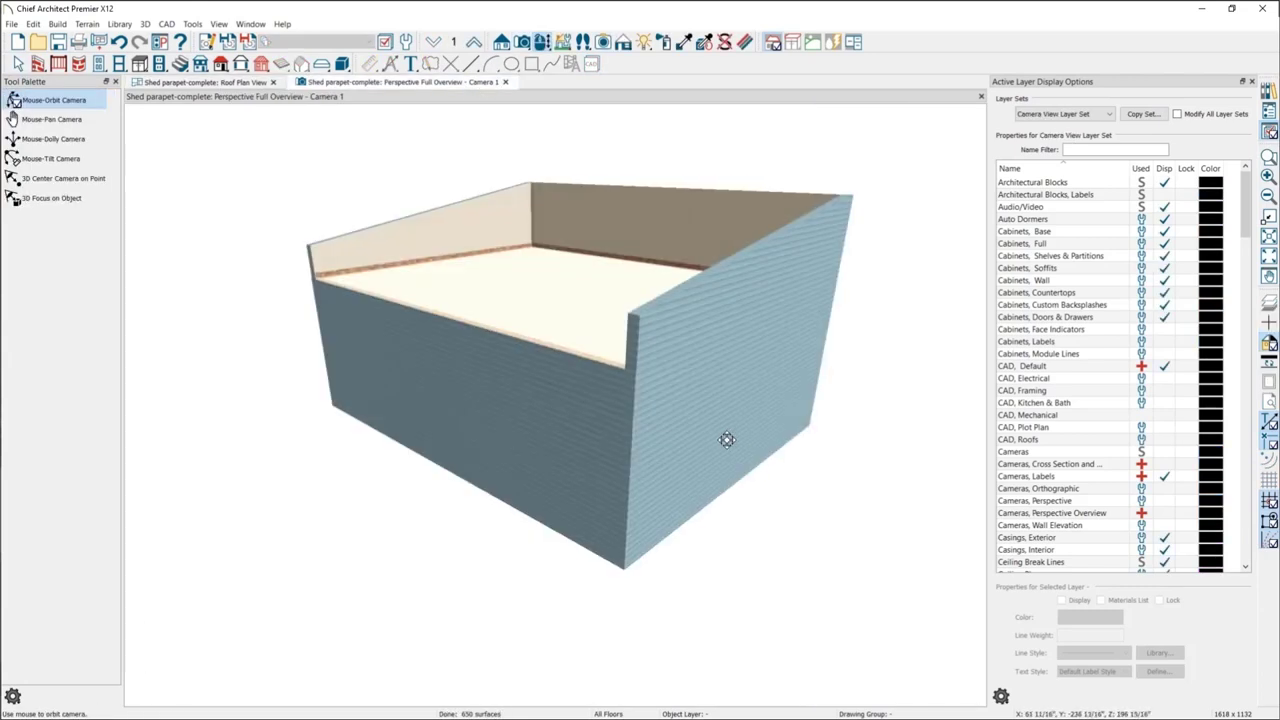
- Inspect the sloped top of the first-floor side wall below the parapet, and undo the deletion of the roof plane
{"action": "left_click", "coordinate": [734, 374]}
{"action": "mouse_move", "coordinate": [758, 323]}
{"action": "left_mouse_down"}
{"action": "mouse_move", "coordinate": [752, 250]}
{"action": "mouse_move", "coordinate": [744, 321]}
{"action": "left_mouse_up"}
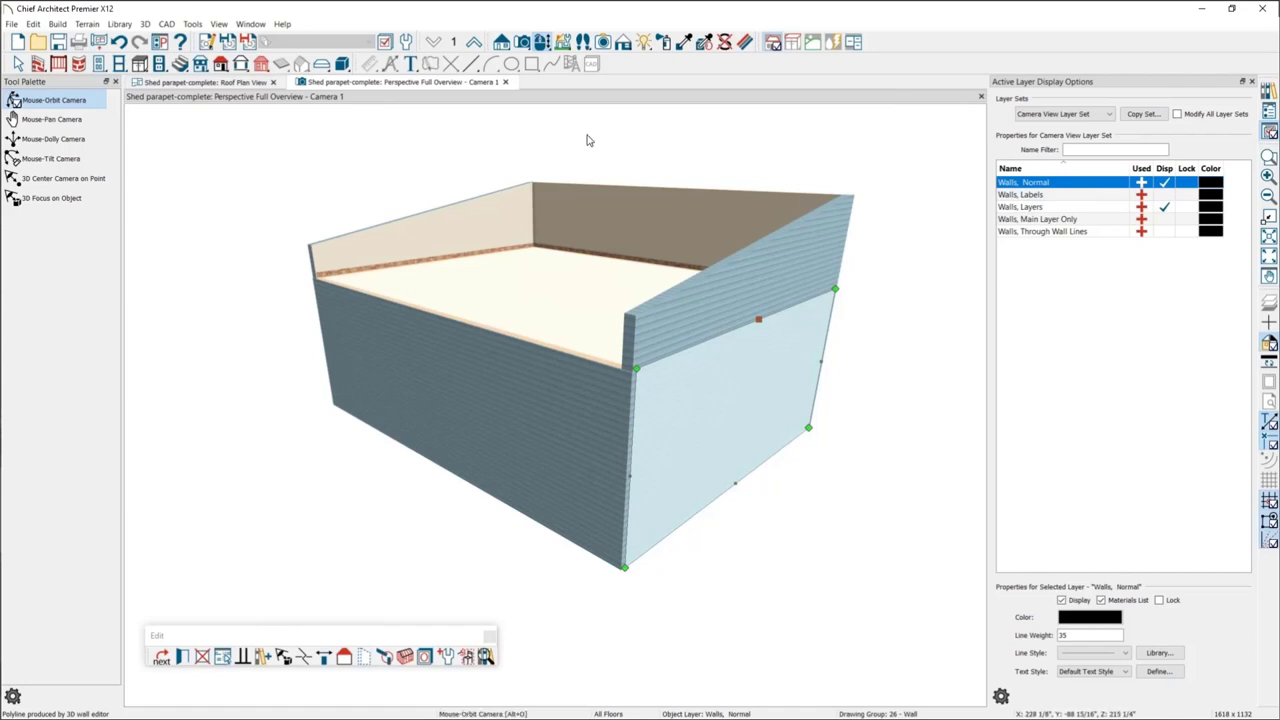
{"action": "left_click", "coordinate": [768, 100]}
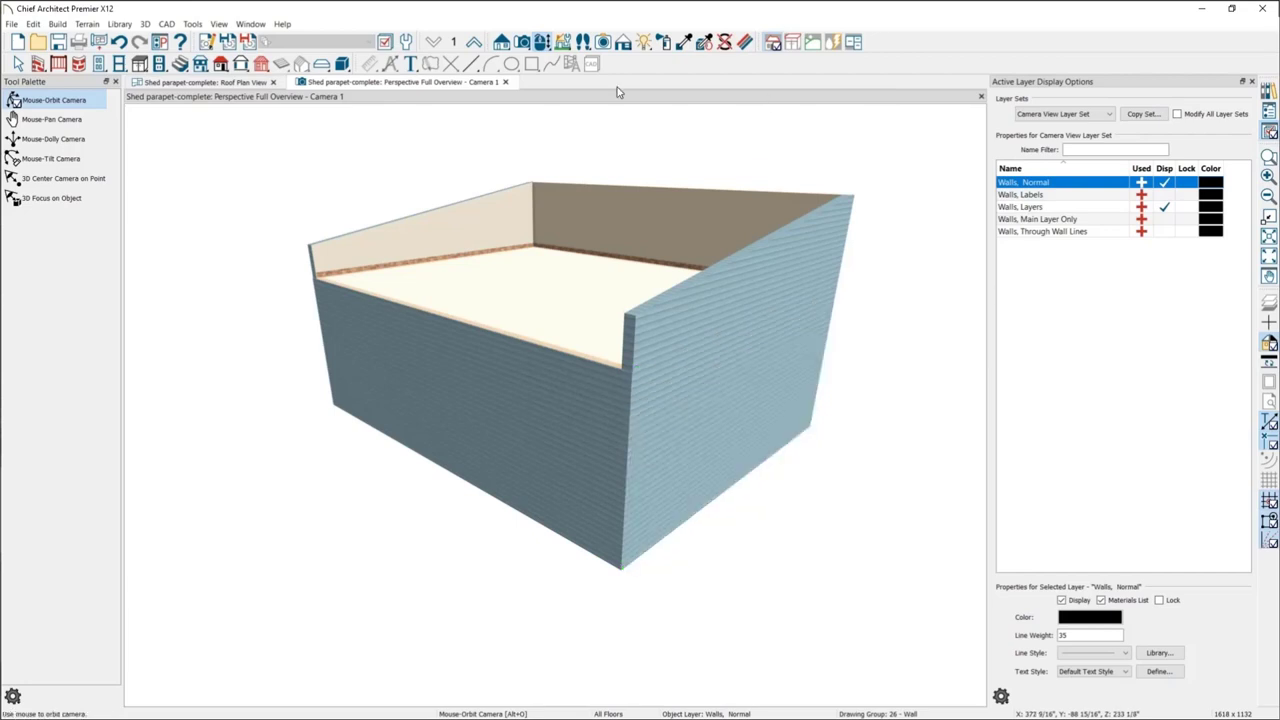
{"action": "left_click", "coordinate": [122, 45]}
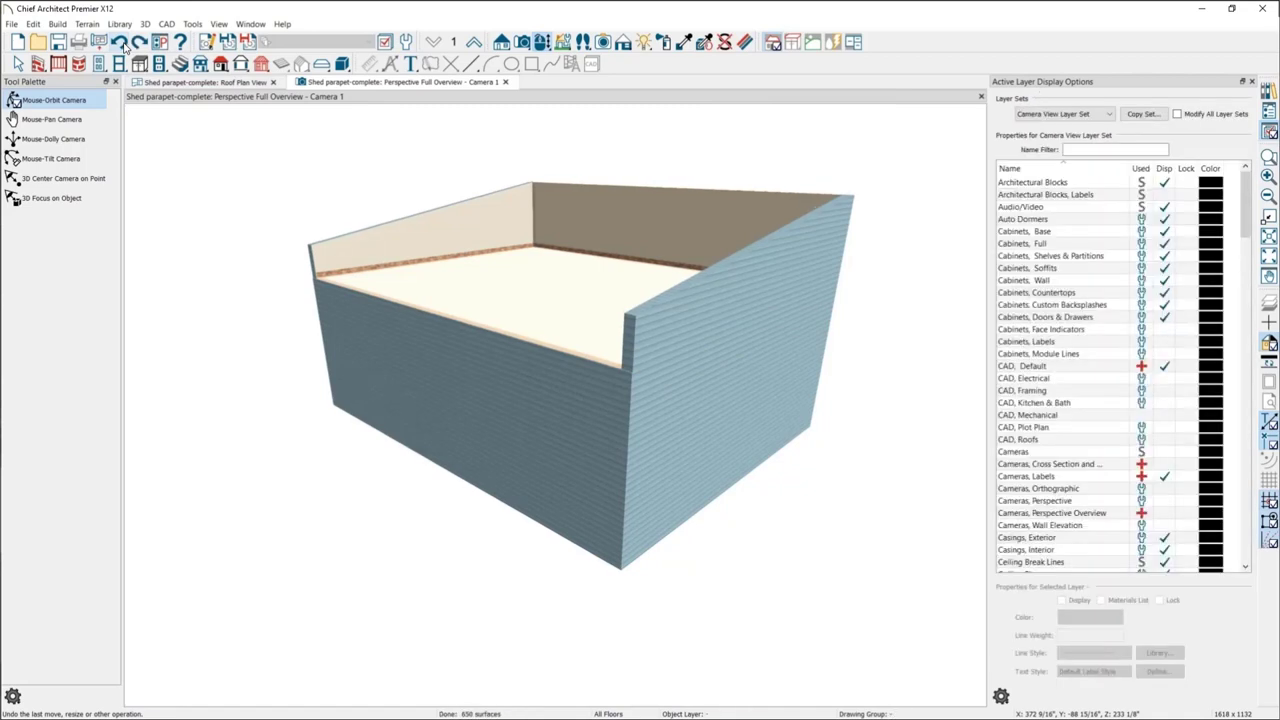
{"action": "left_click", "coordinate": [122, 45]}
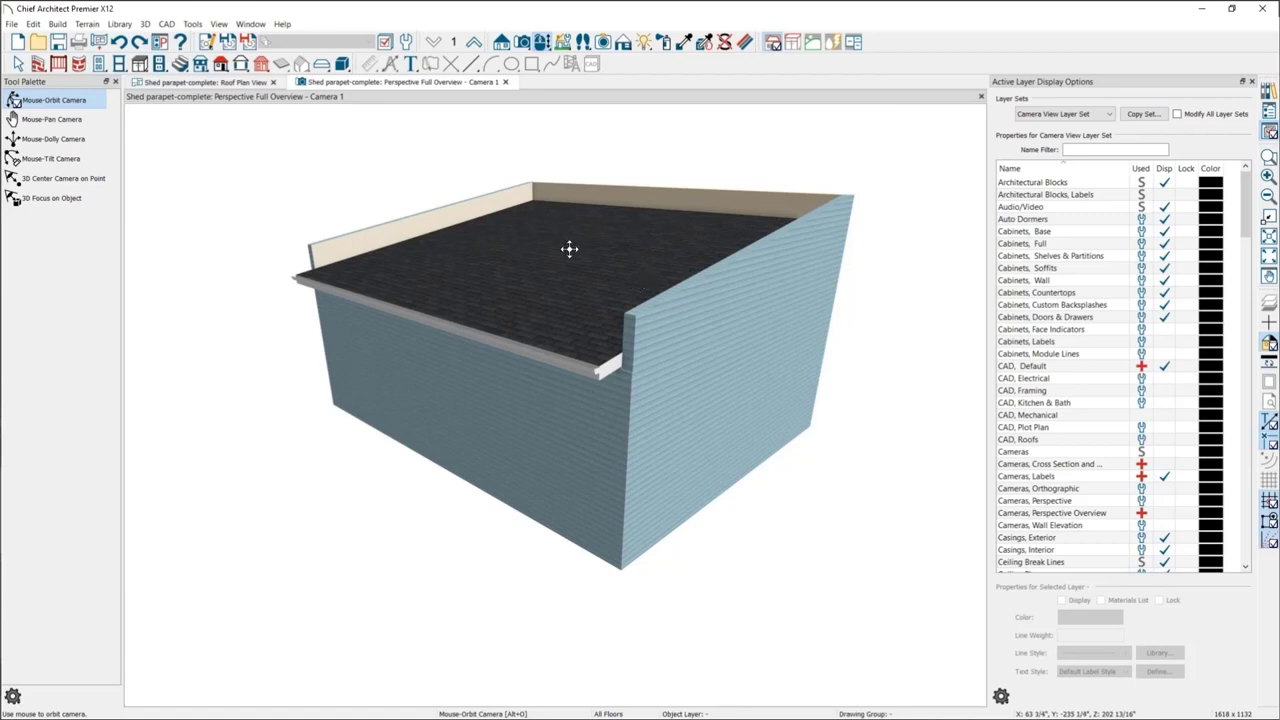
- Create a new plan and draw two adjoining rectangular rooms with exterior walls, the larger about 238" long and the smaller about 129 1/2" long
{"action": "left_click", "coordinate": [18, 43]}
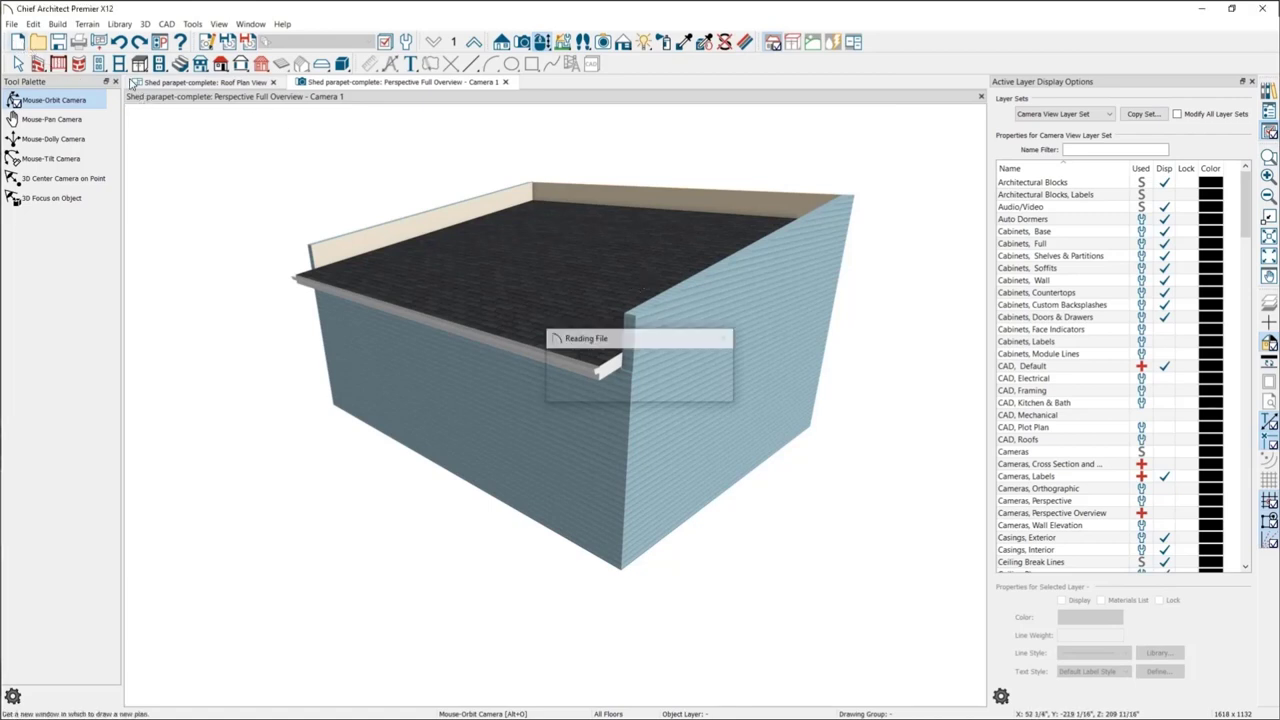
{"action": "mouse_move", "coordinate": [363, 585]}
{"action": "left_mouse_down"}
{"action": "mouse_move", "coordinate": [345, 523]}
{"action": "mouse_move", "coordinate": [363, 165]}
{"action": "left_mouse_up"}
{"action": "mouse_move", "coordinate": [363, 165]}
{"action": "left_mouse_down"}
{"action": "mouse_move", "coordinate": [864, 165]}
{"action": "mouse_move", "coordinate": [864, 594]}
{"action": "mouse_move", "coordinate": [362, 595]}
{"action": "left_mouse_up"}
{"action": "scroll", "coordinate": [247, 551], "scroll_direction": "down", "scroll_amount": 1}
{"action": "scroll", "coordinate": [247, 551], "scroll_direction": "down", "scroll_amount": 1}
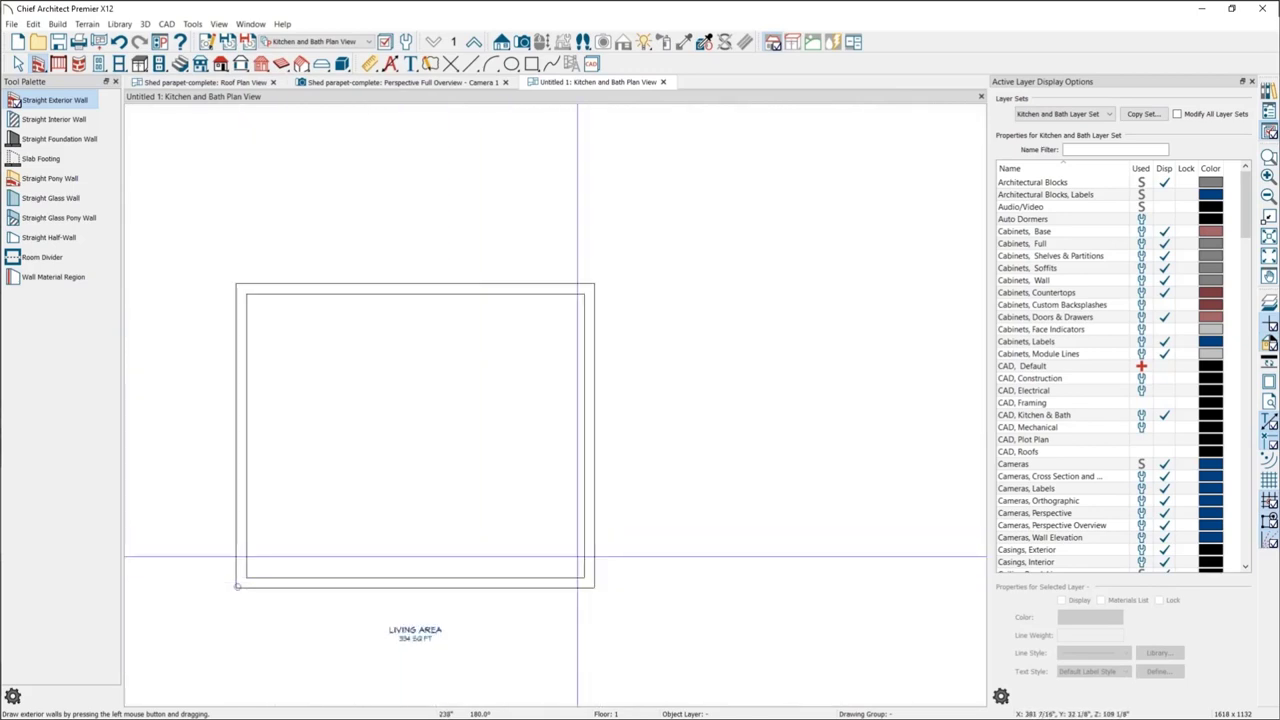
{"action": "left_click_drag", "start_coordinate": [594, 551], "coordinate": [594, 300]}
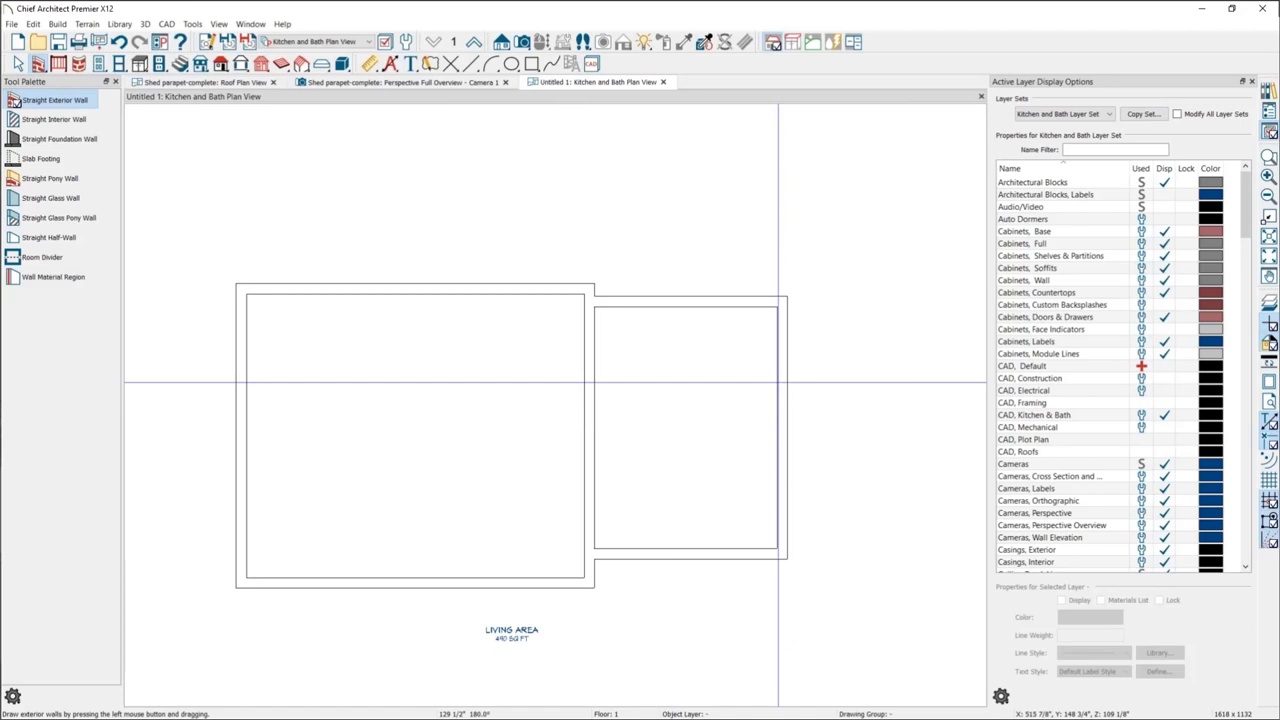
{"action": "left_click", "coordinate": [320, 41]}
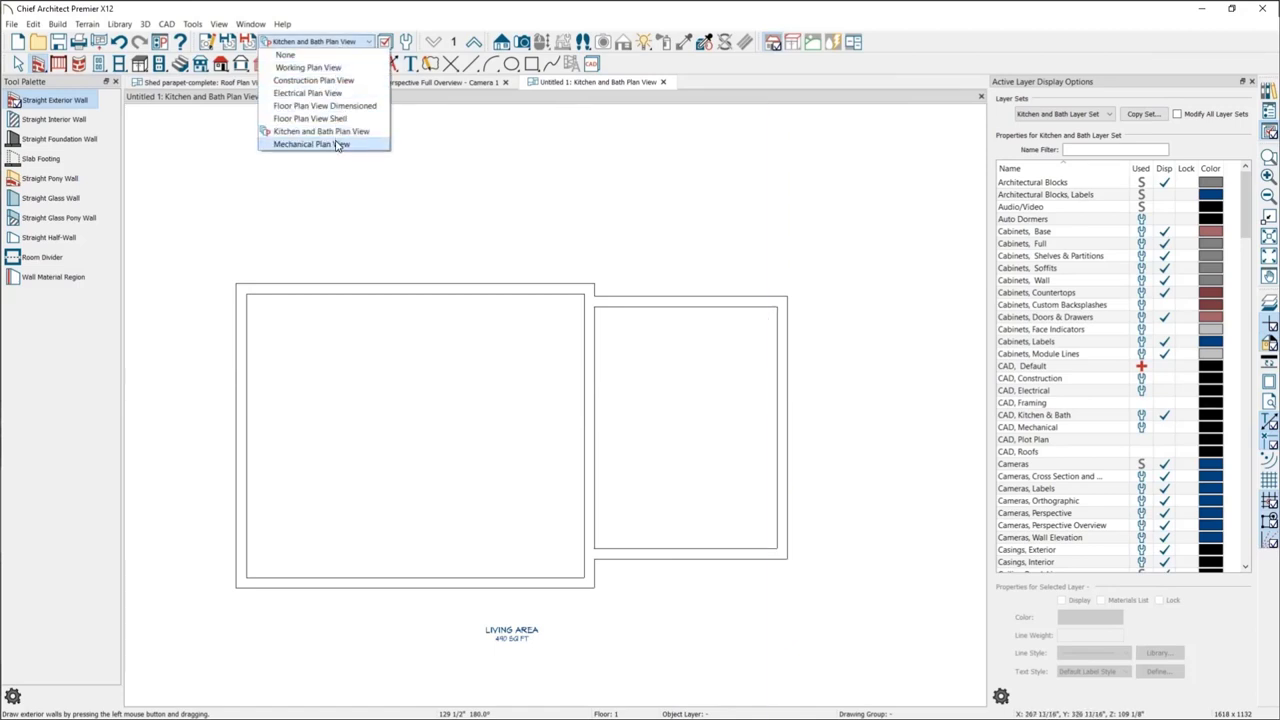
{"action": "left_click", "coordinate": [320, 131]}
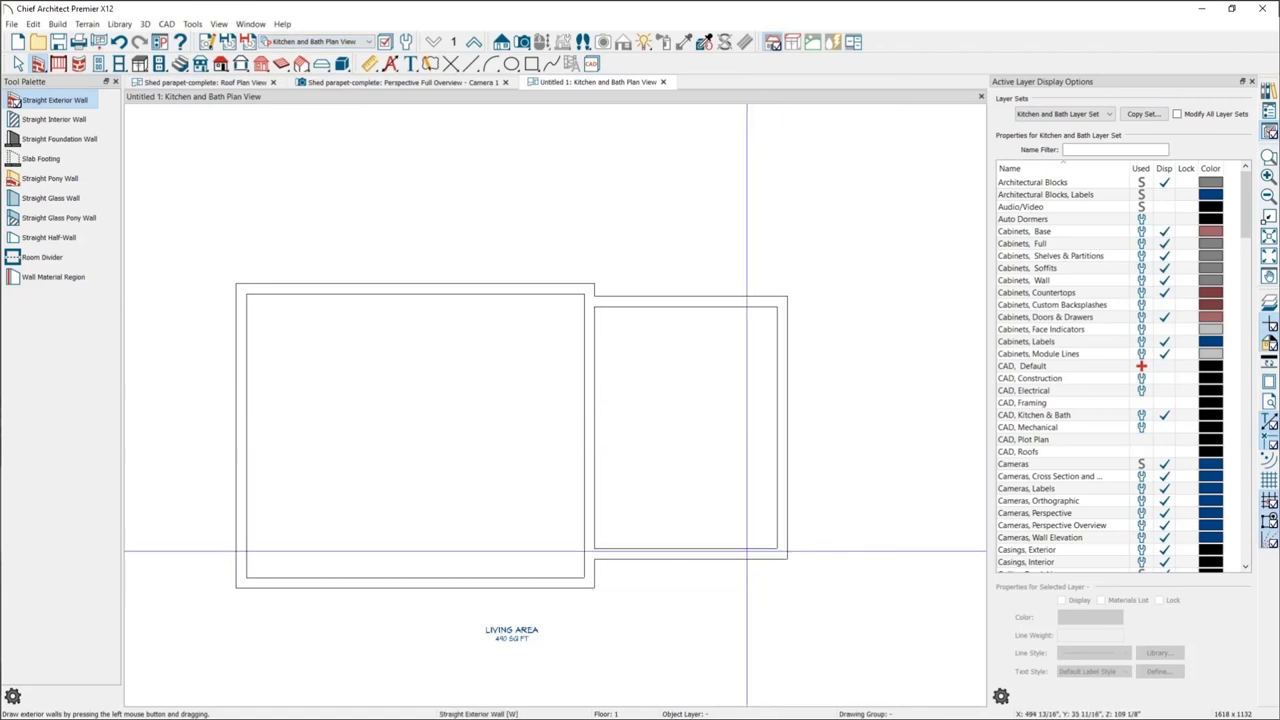
- Move the larger room's lower wall inward so the smaller room projects past it, and check how the walls meet at the corner
{"action": "key", "text": "space"}
{"action": "left_click", "coordinate": [746, 553]}
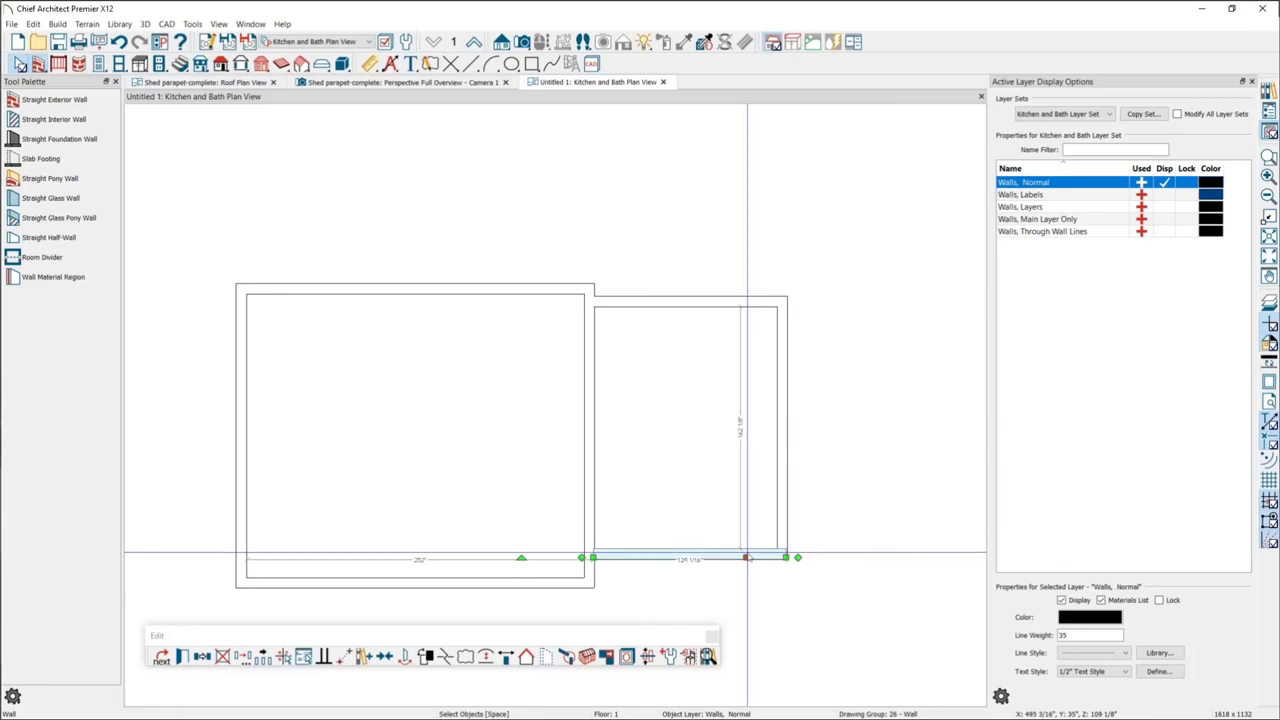
{"action": "scroll", "coordinate": [746, 557], "scroll_direction": "down", "scroll_amount": 2}
{"action": "scroll", "coordinate": [603, 523], "scroll_direction": "up", "scroll_amount": 2}
{"action": "left_click", "coordinate": [600, 547]}
{"action": "left_click_drag", "start_coordinate": [600, 547], "coordinate": [597, 475]}
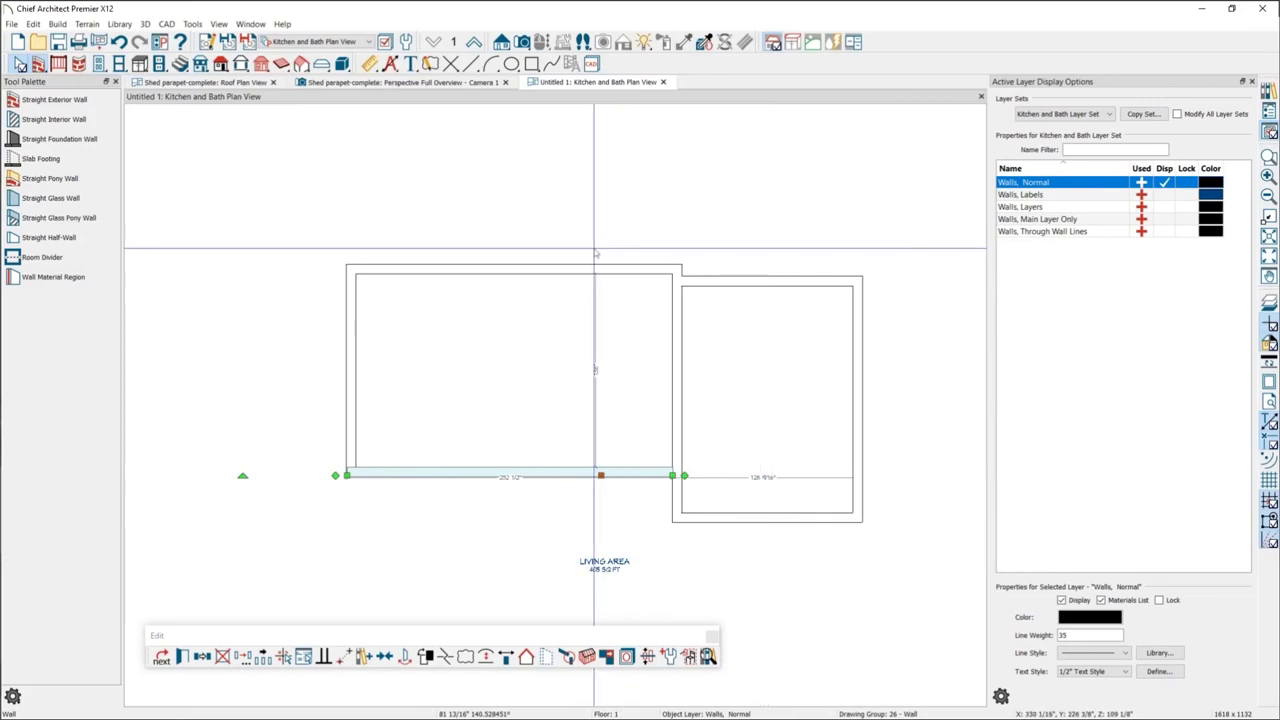
{"action": "left_click", "coordinate": [677, 483]}
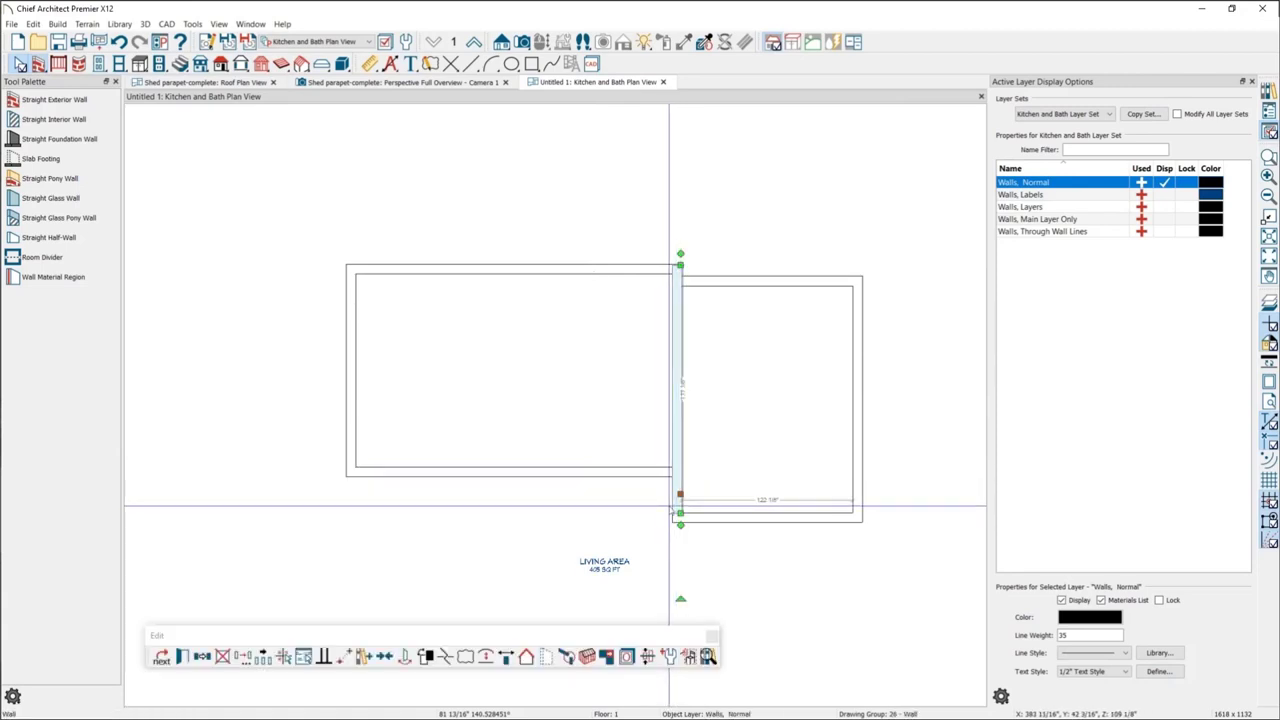
{"action": "left_click", "coordinate": [640, 478]}
{"action": "left_click", "coordinate": [639, 476]}
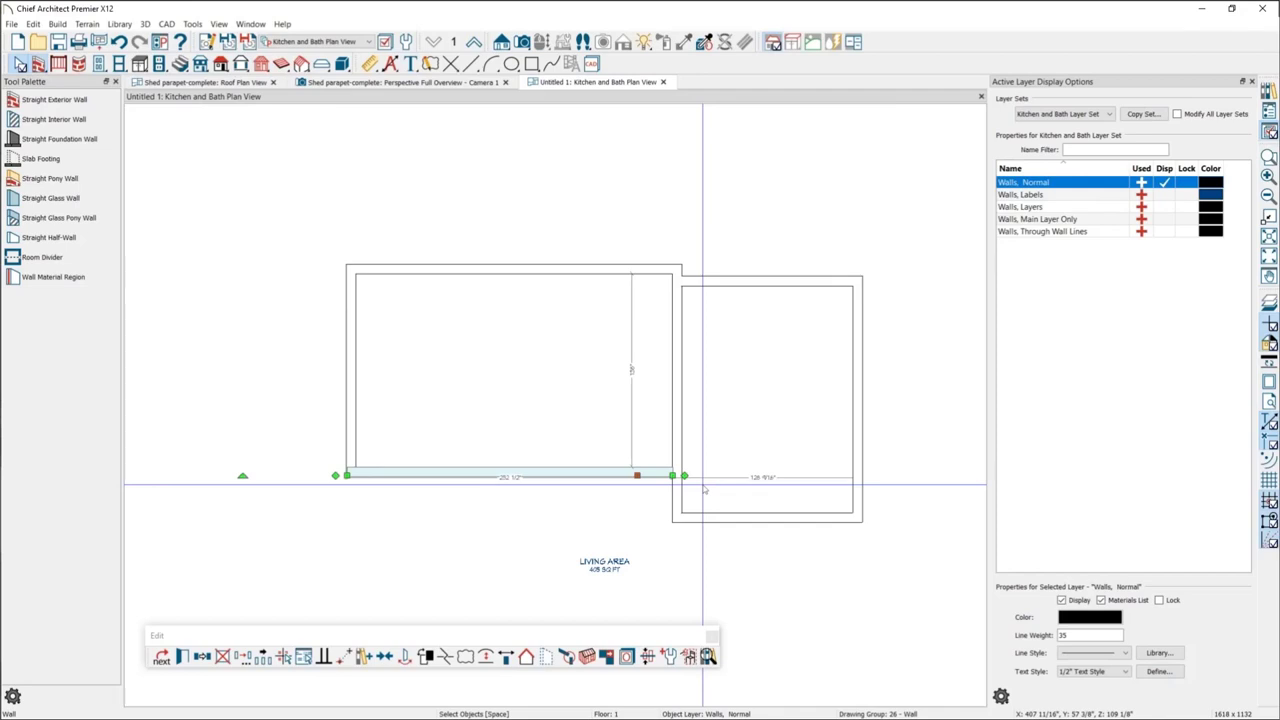
{"action": "left_click", "coordinate": [686, 544]}
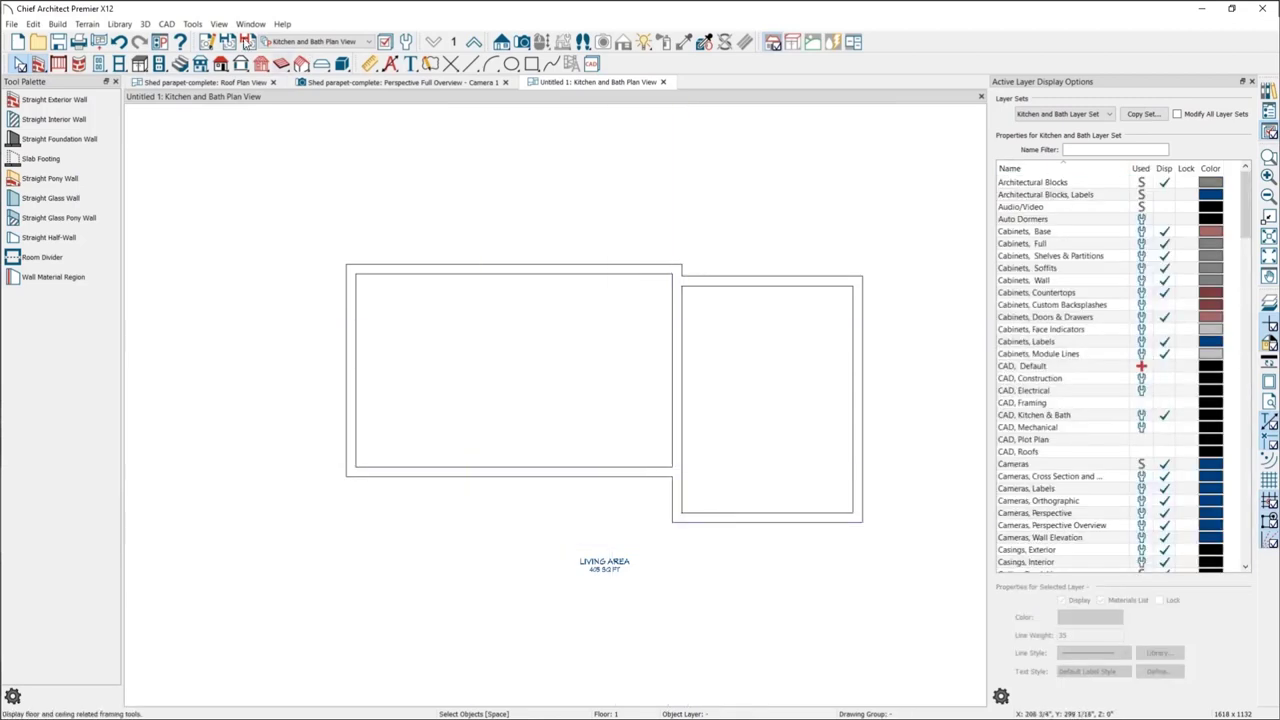
- Enable Auto Rebuild Roofs in the Build Roof settings and generate the roof over both rooms
{"action": "left_click", "coordinate": [221, 64]}
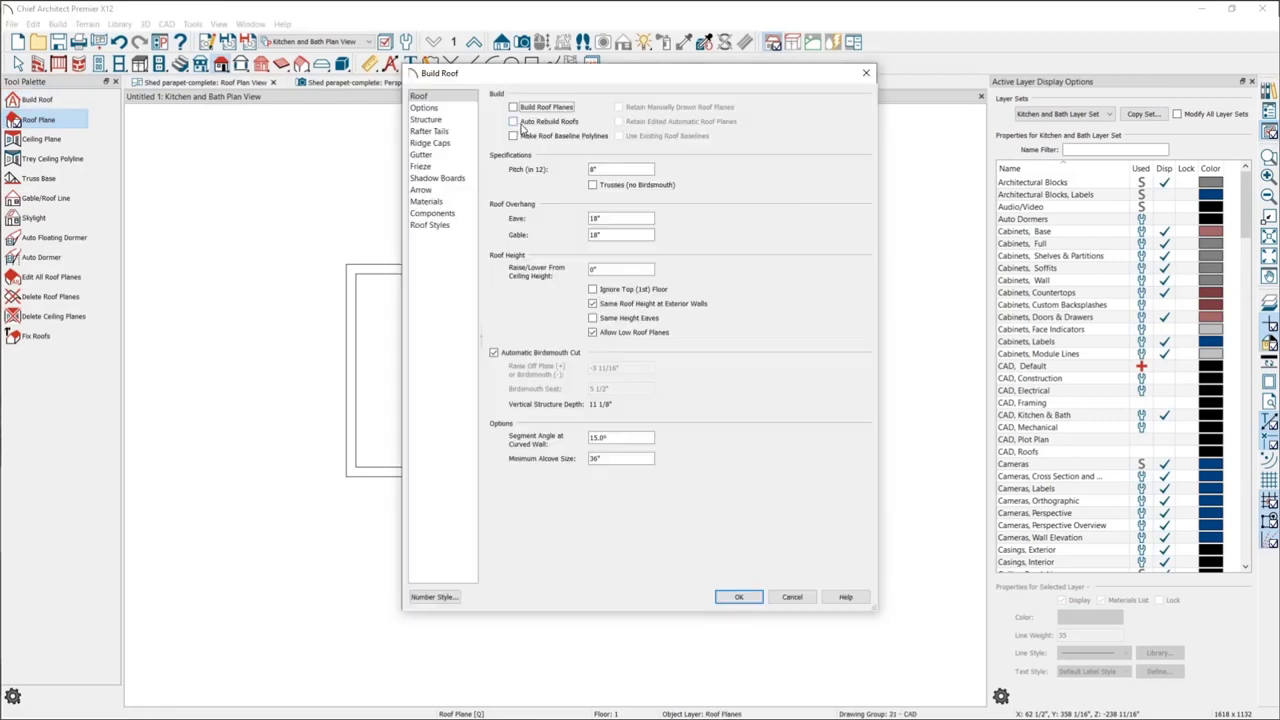
{"action": "left_click", "coordinate": [513, 121]}
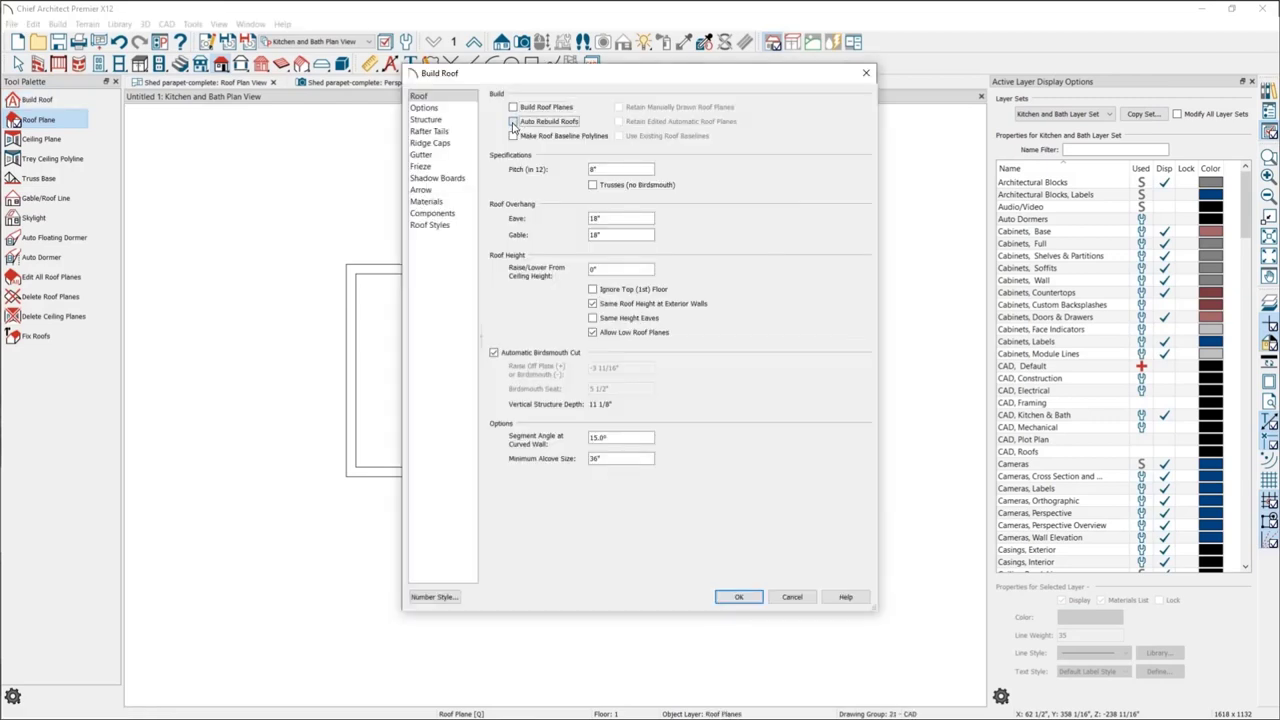
{"action": "left_click", "coordinate": [738, 596]}
{"action": "left_click", "coordinate": [636, 365]}
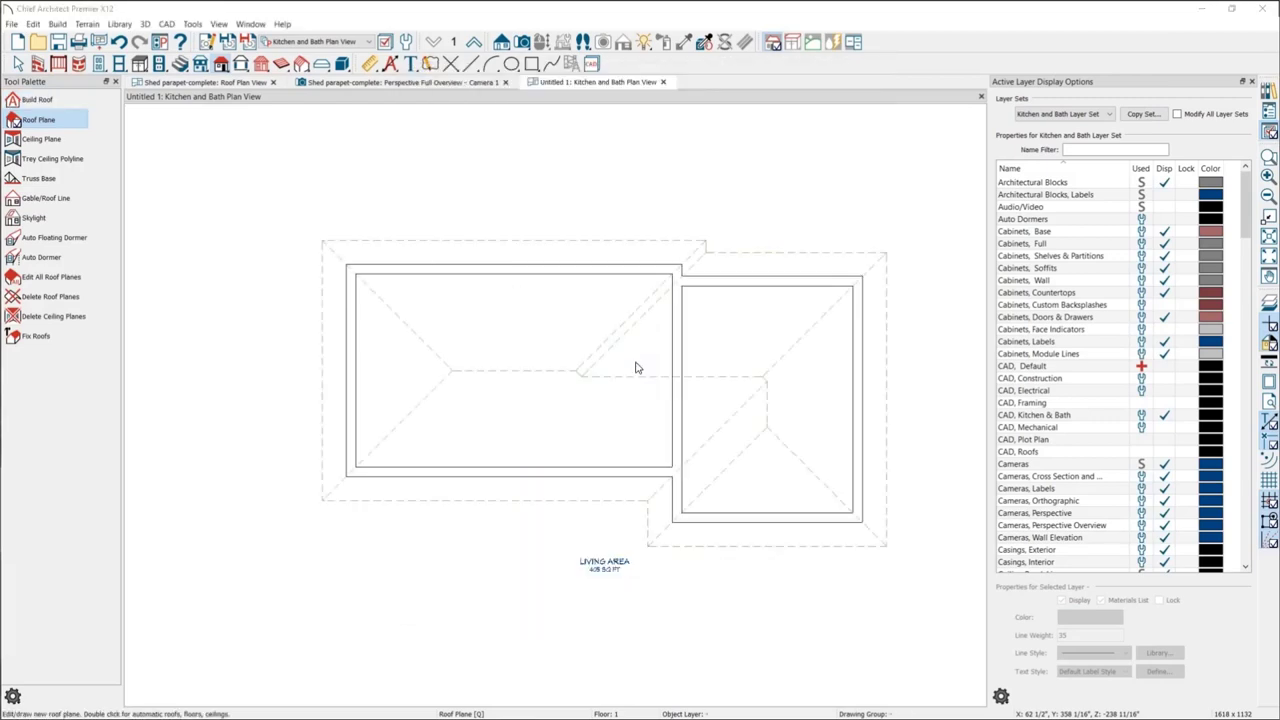
{"action": "left_click", "coordinate": [737, 407]}
{"action": "key", "text": "space"}
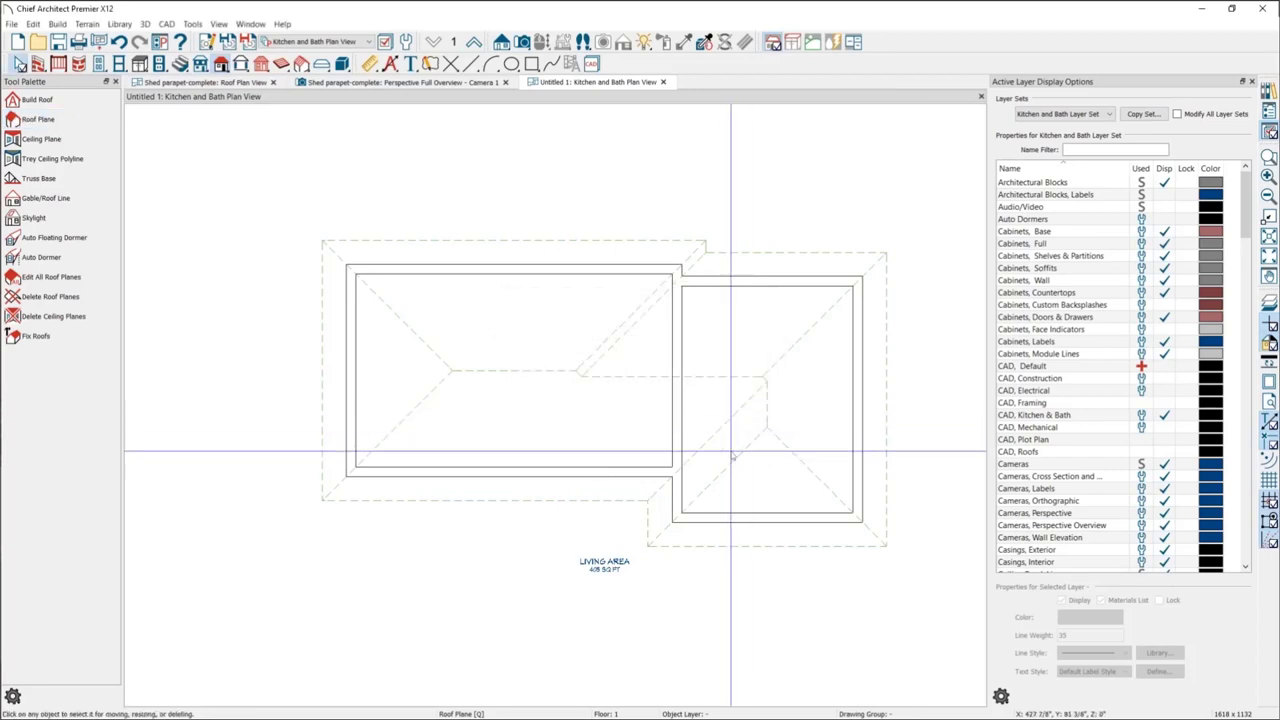
- Change the smaller room's outer end wall and the shared wall between the rooms into full gable walls
{"action": "left_click", "coordinate": [757, 520]}
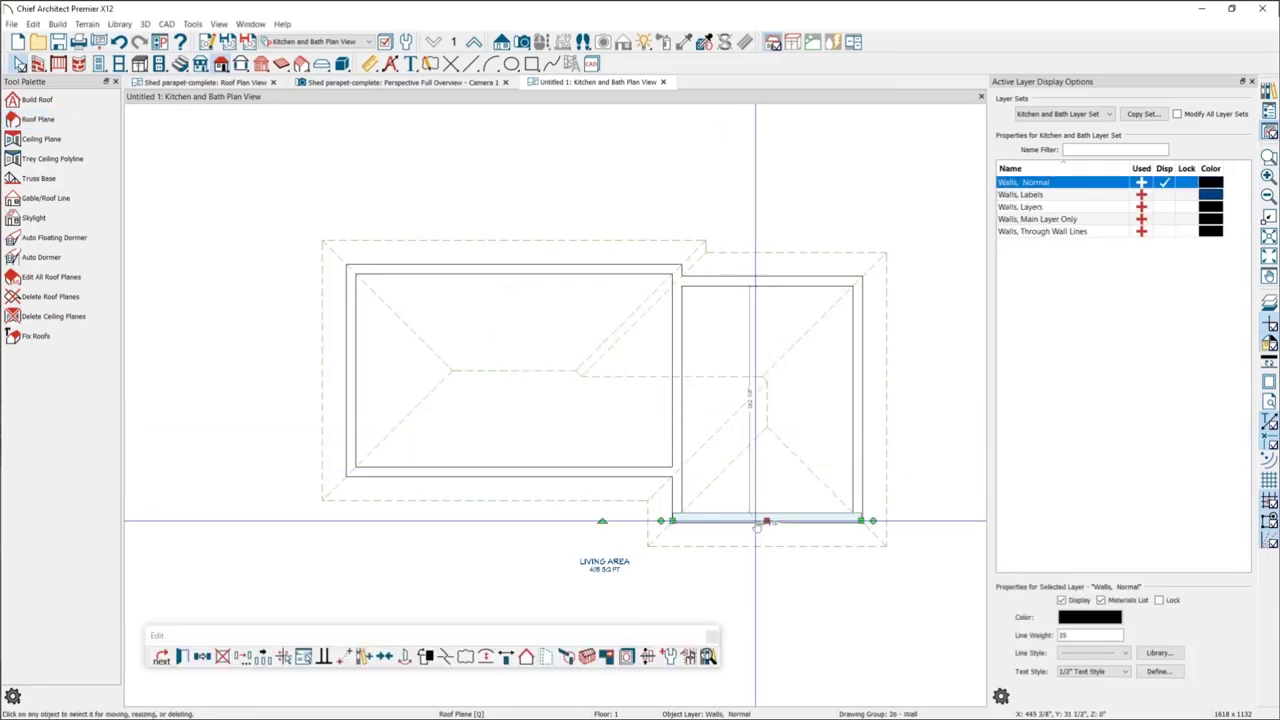
{"action": "left_click", "coordinate": [857, 438]}
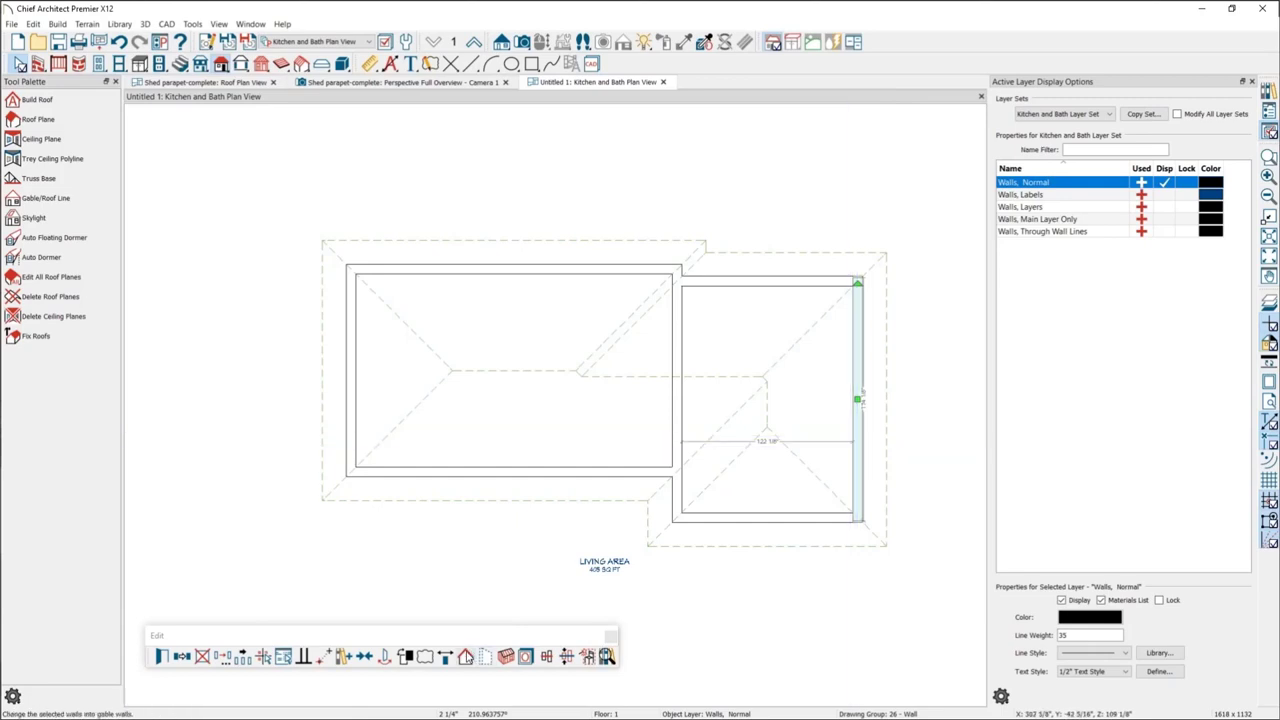
{"action": "left_click", "coordinate": [794, 592]}
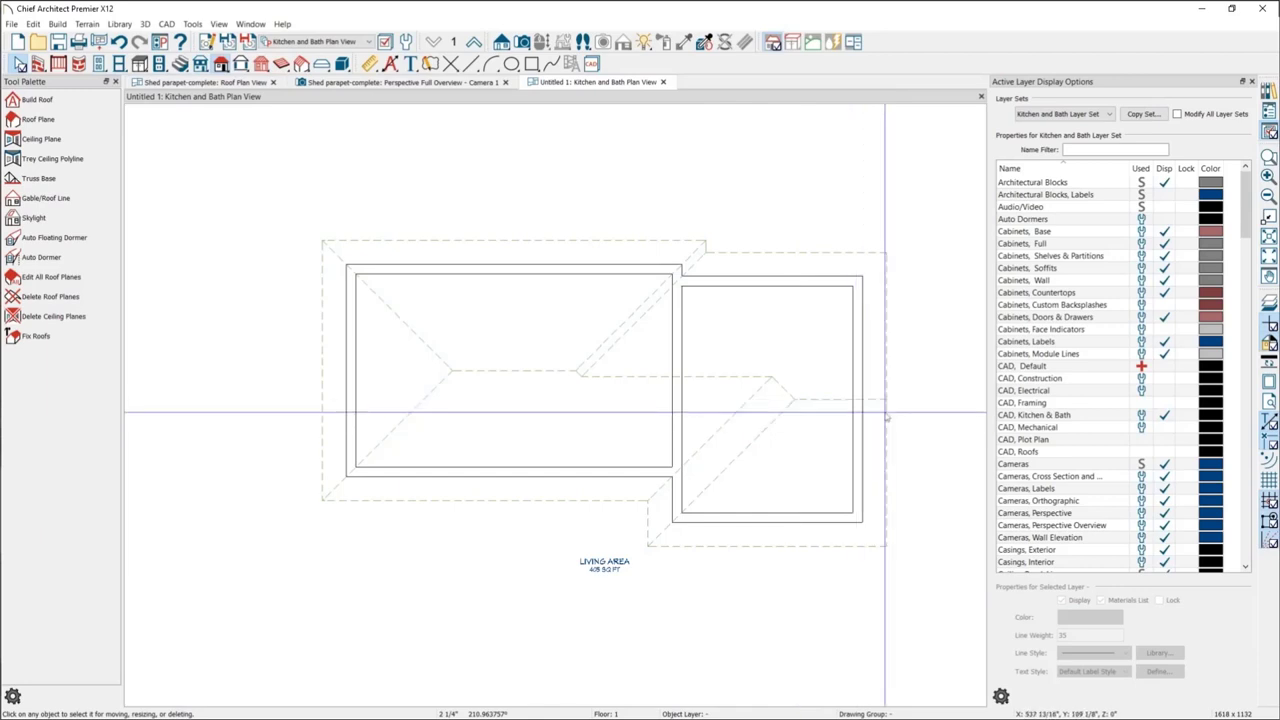
{"action": "left_click", "coordinate": [679, 480]}
{"action": "left_click", "coordinate": [540, 656]}
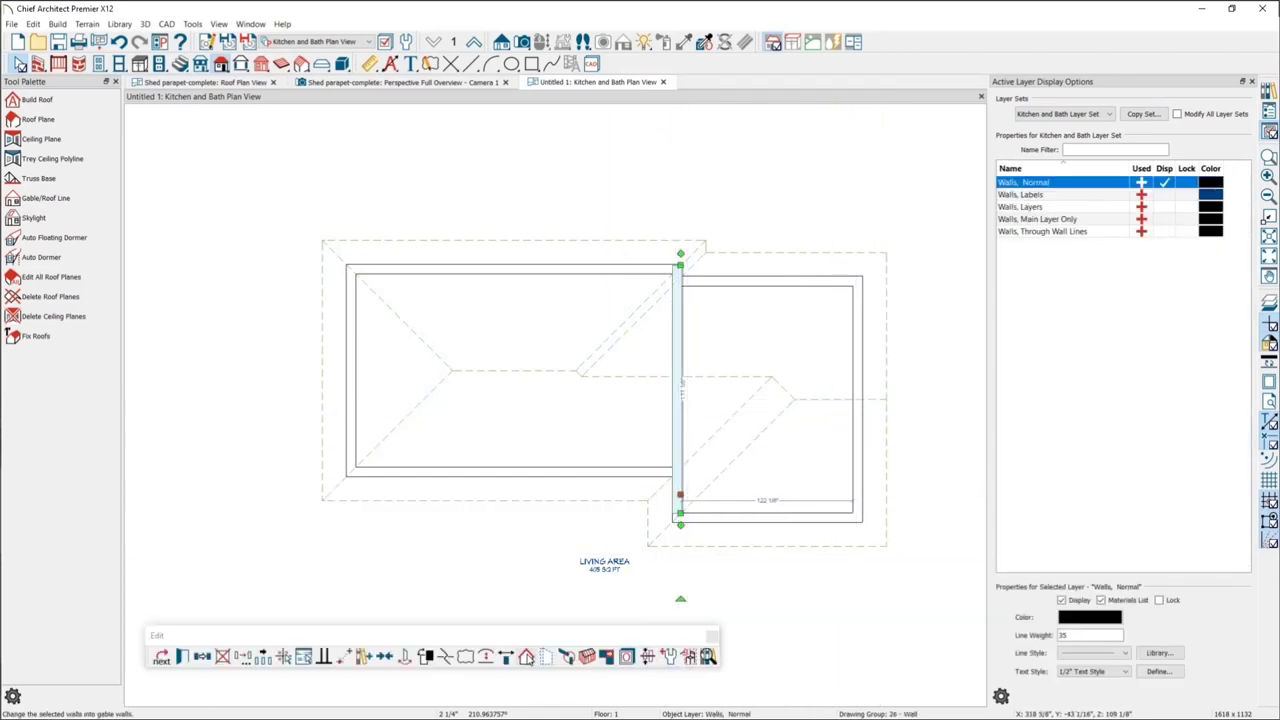
{"action": "left_click", "coordinate": [770, 630]}
{"action": "scroll", "coordinate": [666, 508], "scroll_direction": "down", "scroll_amount": 1}
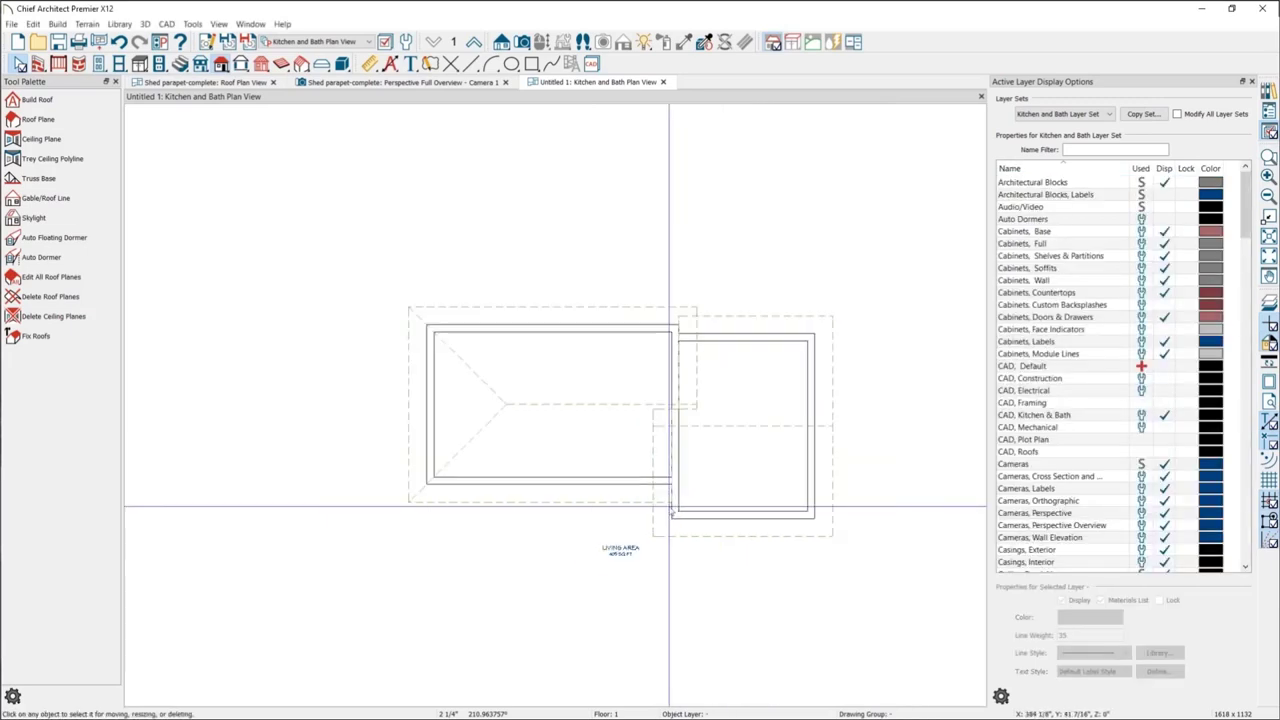
- Move the larger room's upper wall outward to make that room deeper, and deselect it
{"action": "left_click", "coordinate": [602, 326]}
{"action": "left_click_drag", "start_coordinate": [602, 326], "coordinate": [601, 275]}
{"action": "left_click", "coordinate": [803, 590]}
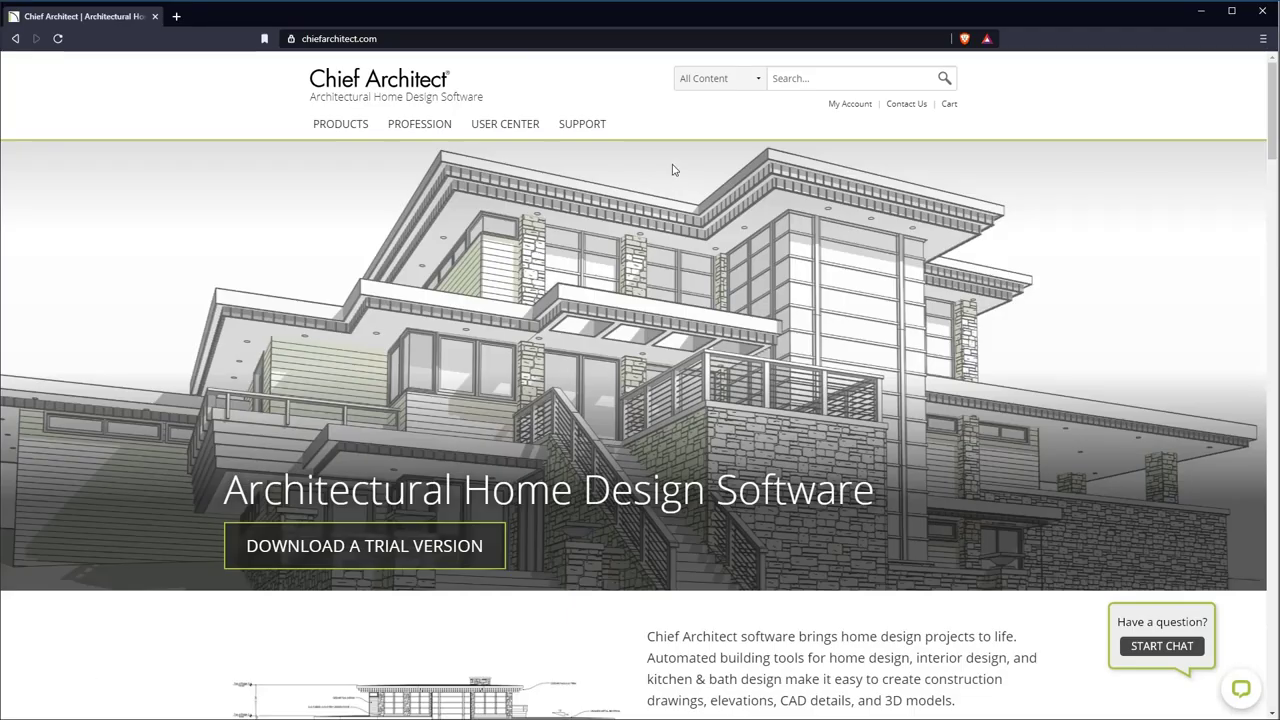
- In the Chief Architect website account, open a new case form in the Technical Support Center, then return to the plan
{"action": "left_click", "coordinate": [848, 108]}
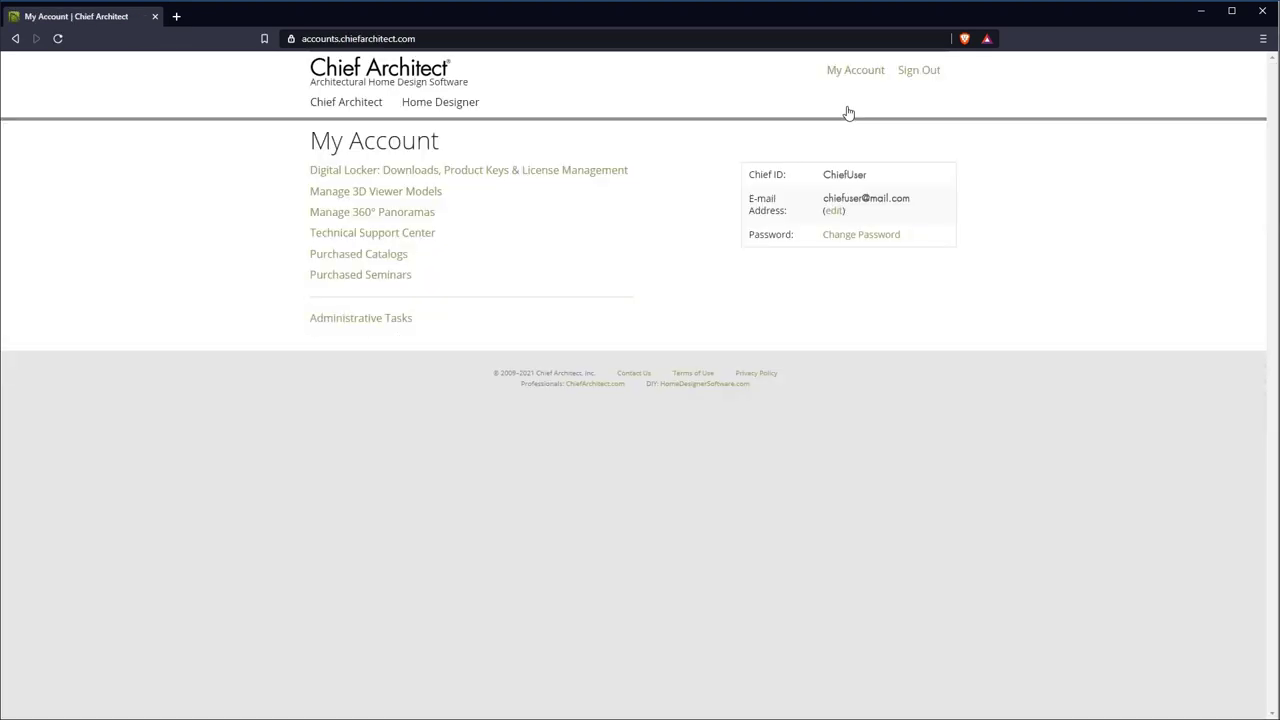
{"action": "left_click", "coordinate": [430, 242]}
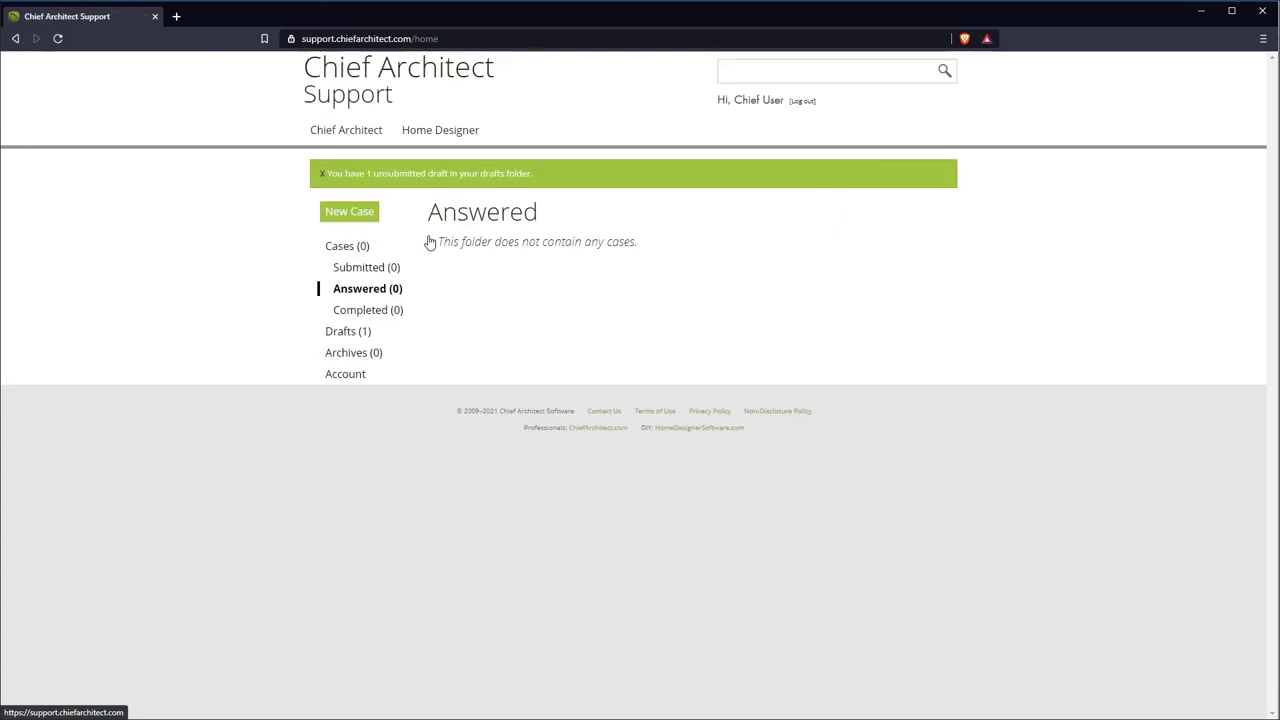
{"action": "left_click", "coordinate": [370, 226]}
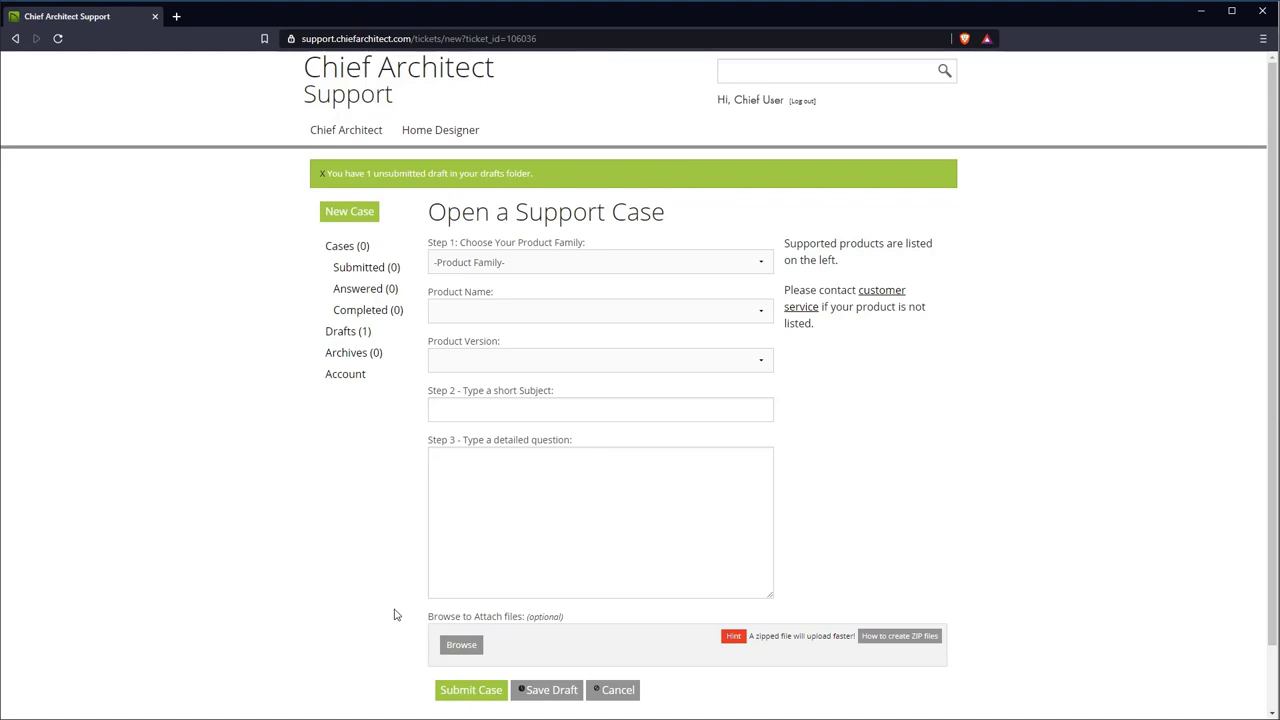
{"action": "left_click", "coordinate": [1201, 10]}
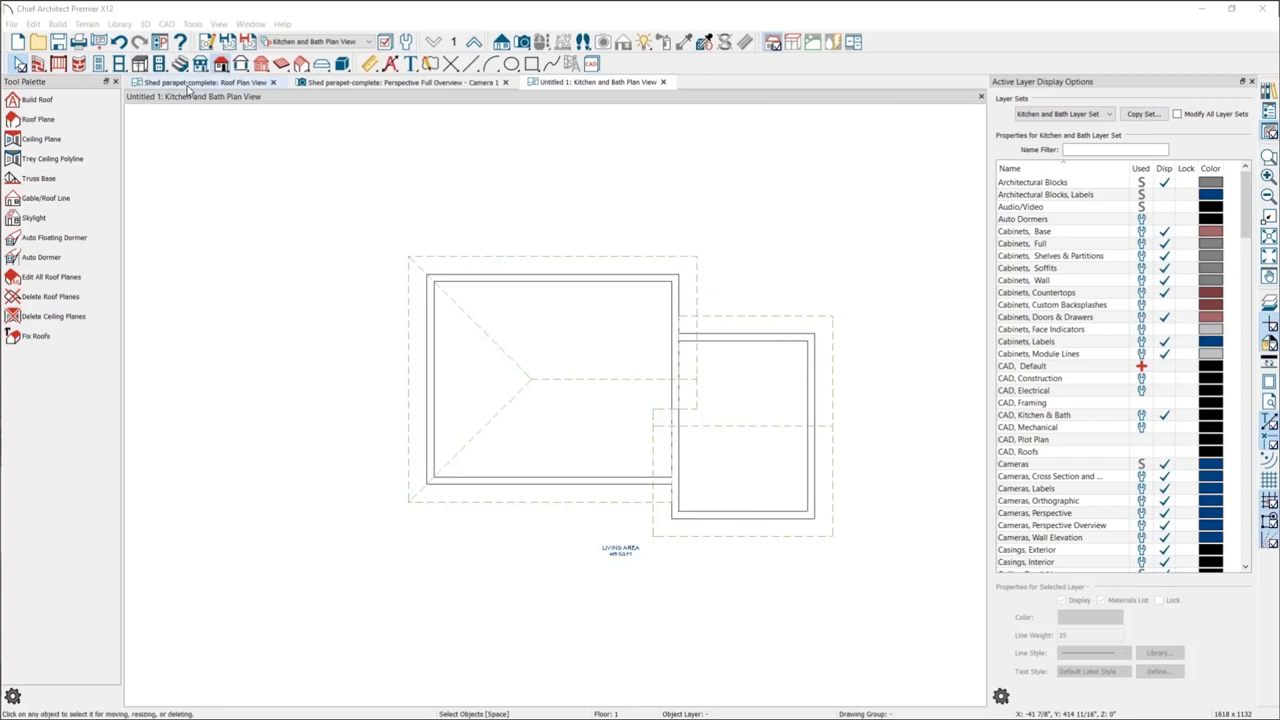
- Switch to the shed parapet's perspective overview and open the wall cap settings for the sloped parapet wall section
{"action": "key", "text": "ctrl+Tab"}
{"action": "key", "text": "ctrl+Tab"}
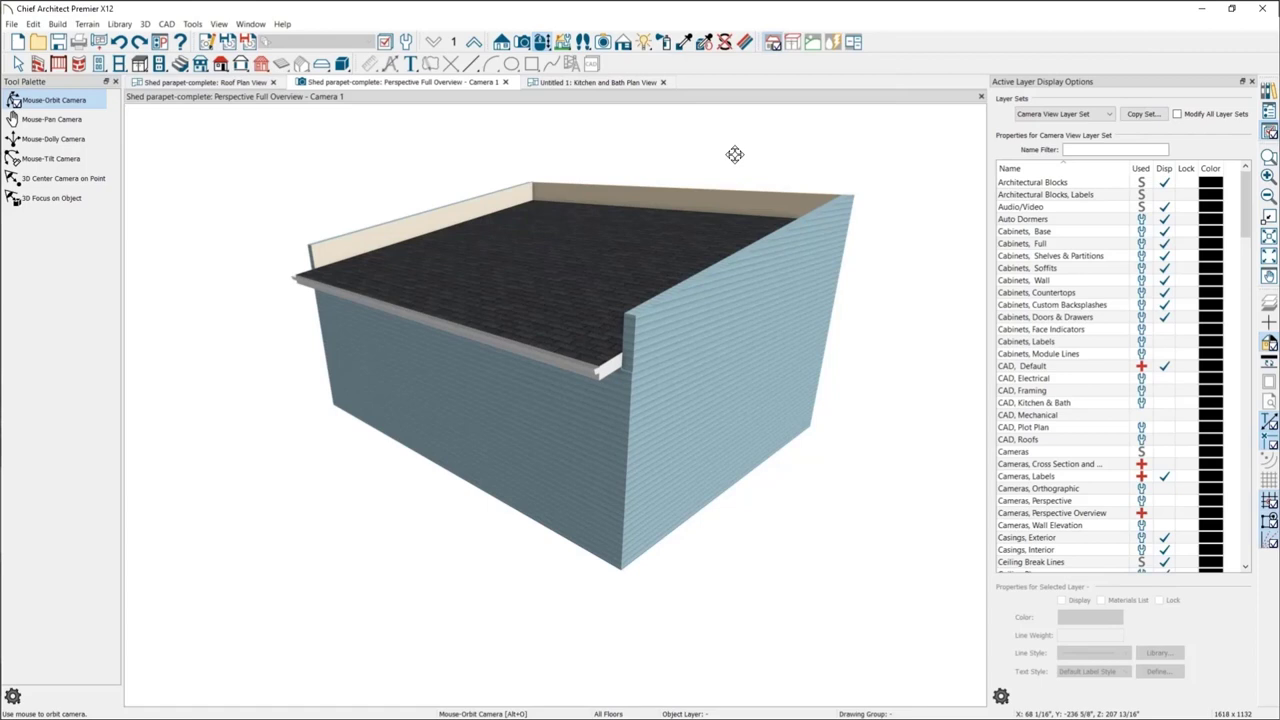
{"action": "left_click", "coordinate": [772, 253]}
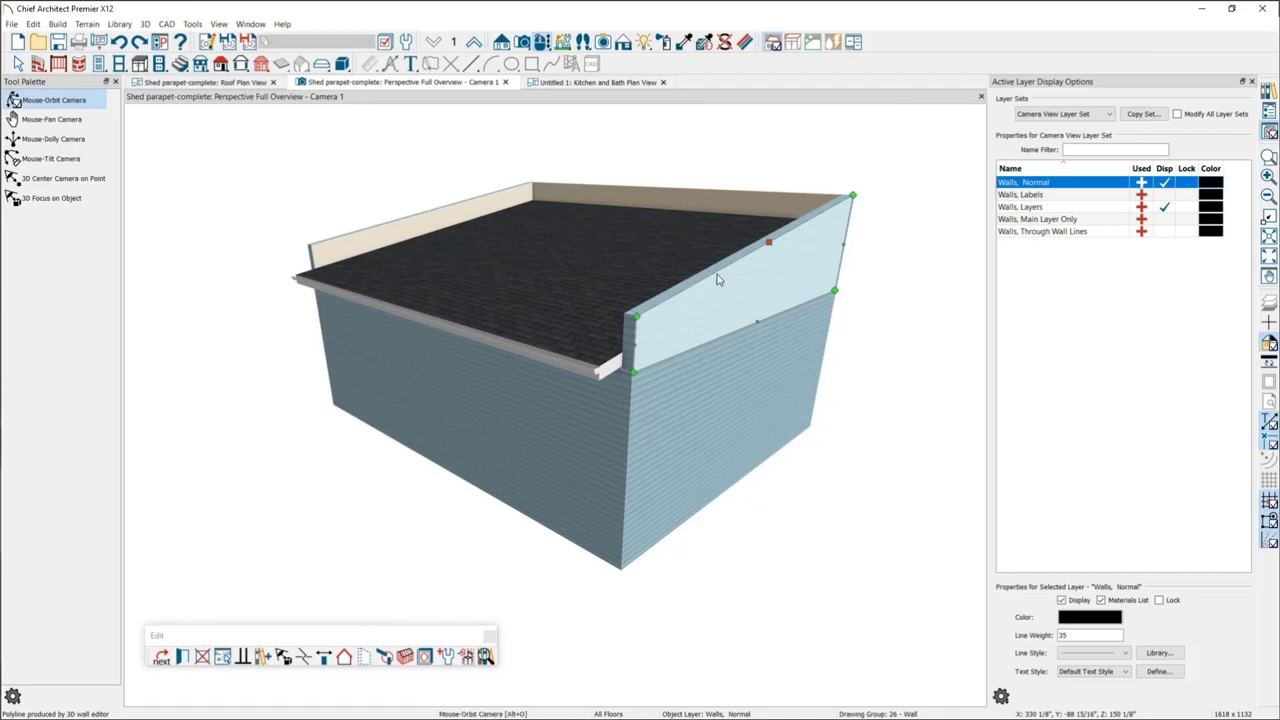
{"action": "left_click", "coordinate": [894, 337]}
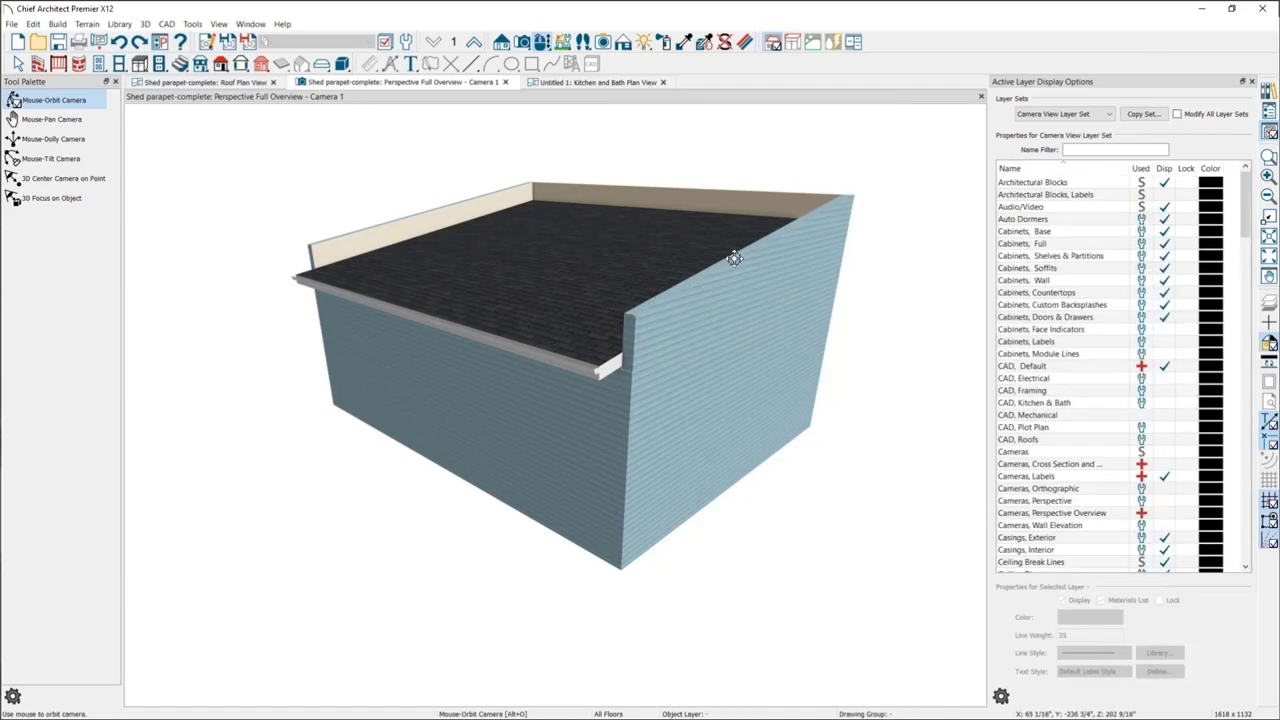
{"action": "left_click", "coordinate": [797, 260]}
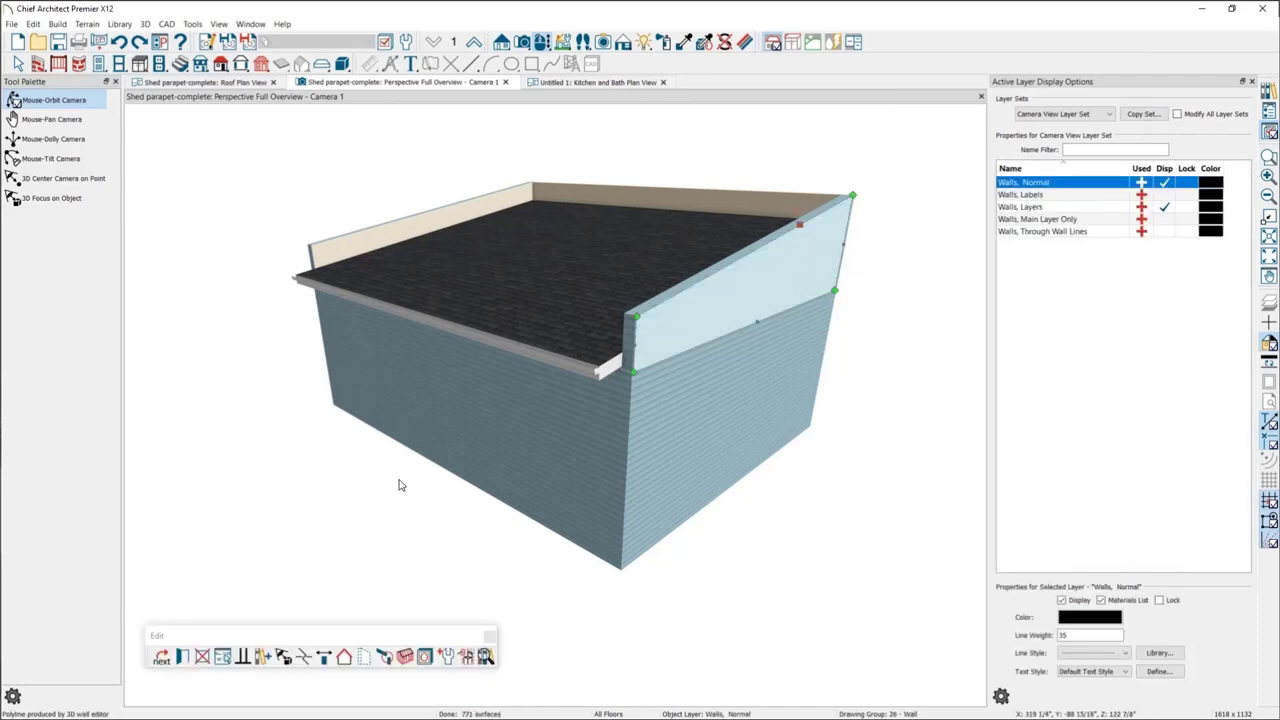
{"action": "left_click", "coordinate": [185, 657]}
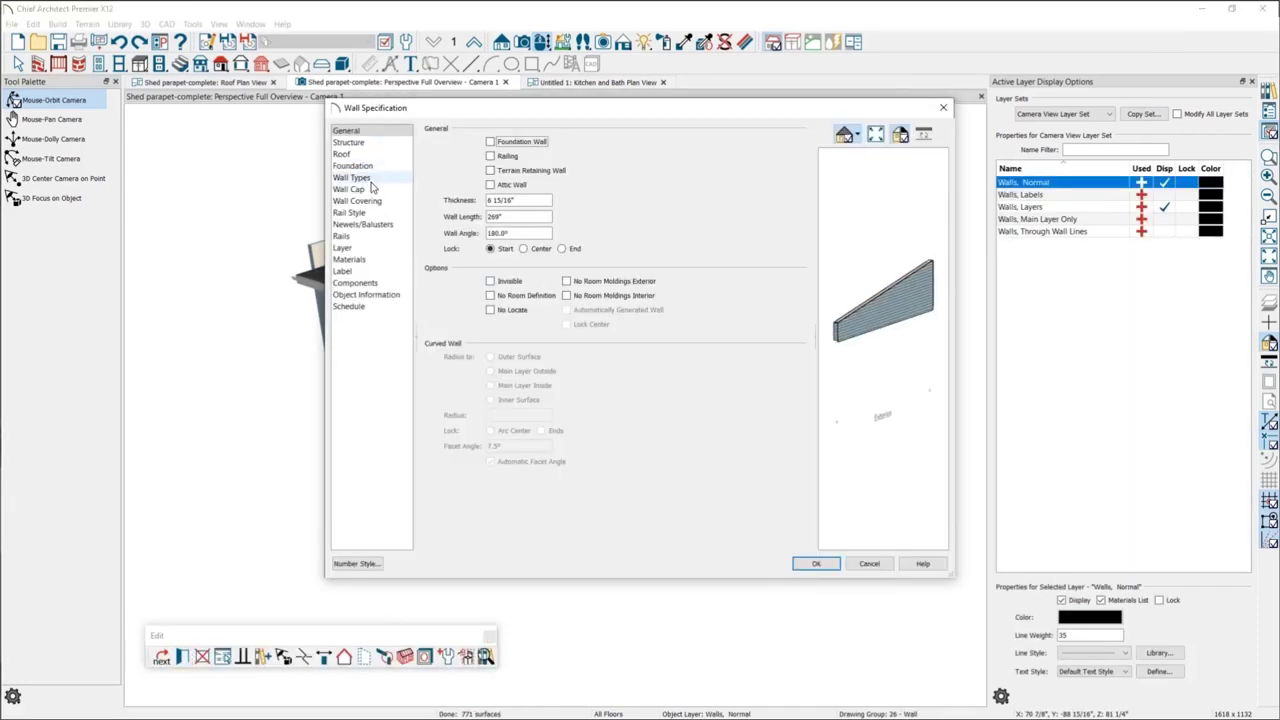
{"action": "left_click", "coordinate": [370, 189]}
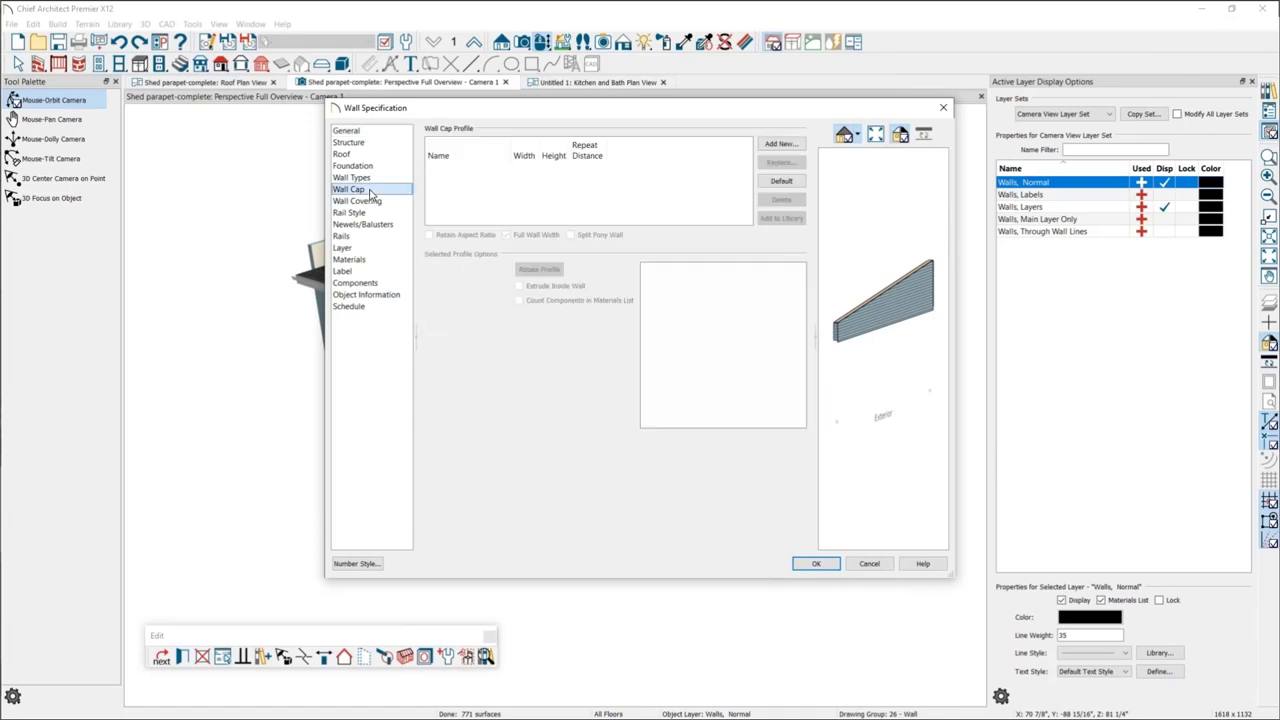
- Add the Cap 07 profile from the library's Sills and Caps folder as the parapet wall's cap
{"action": "left_click", "coordinate": [780, 144]}
{"action": "left_click", "coordinate": [511, 283]}
{"action": "left_click", "coordinate": [523, 295]}
{"action": "left_click", "coordinate": [534, 309]}
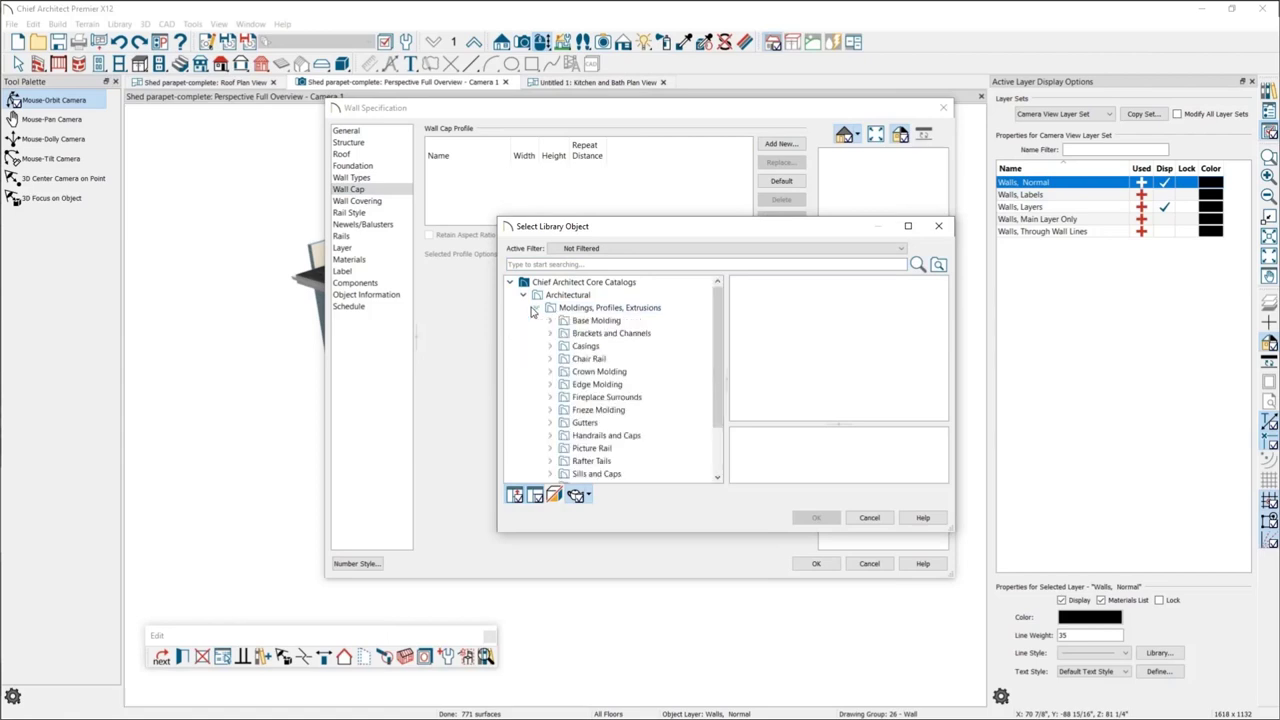
{"action": "scroll", "coordinate": [625, 355], "scroll_direction": "down", "scroll_amount": 1}
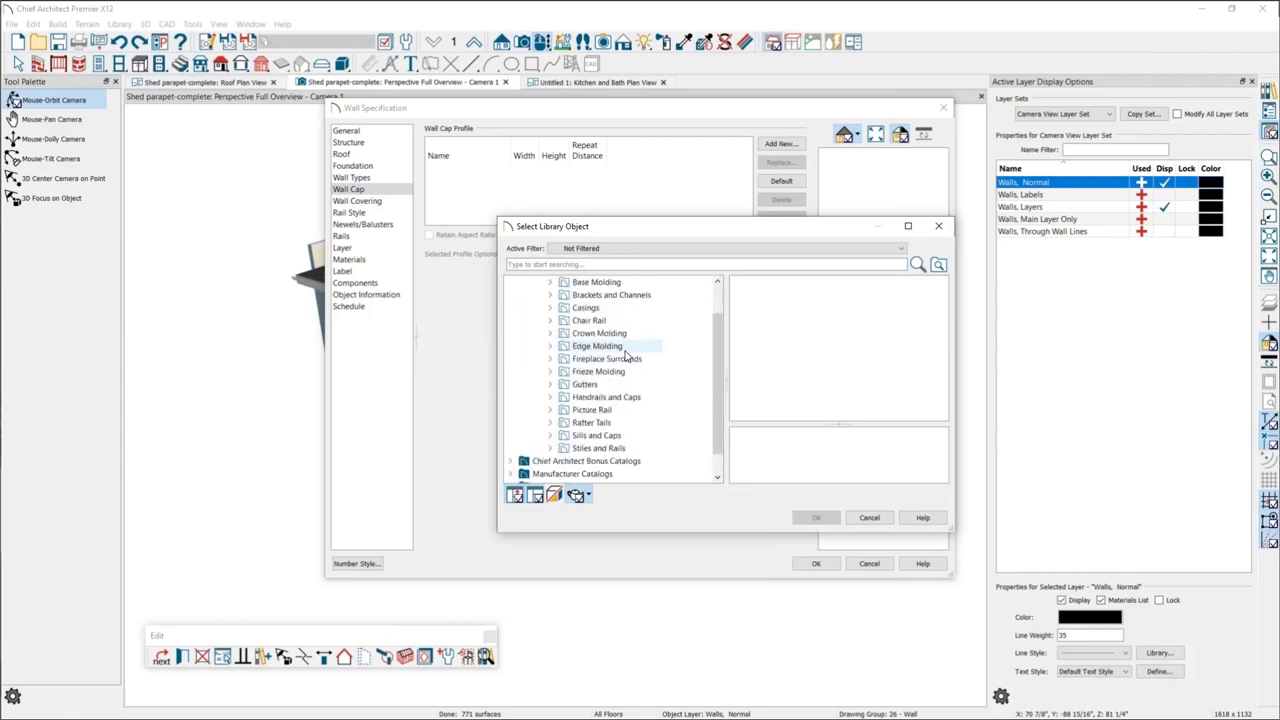
{"action": "scroll", "coordinate": [627, 360], "scroll_direction": "up", "scroll_amount": 1}
{"action": "left_click", "coordinate": [614, 309]}
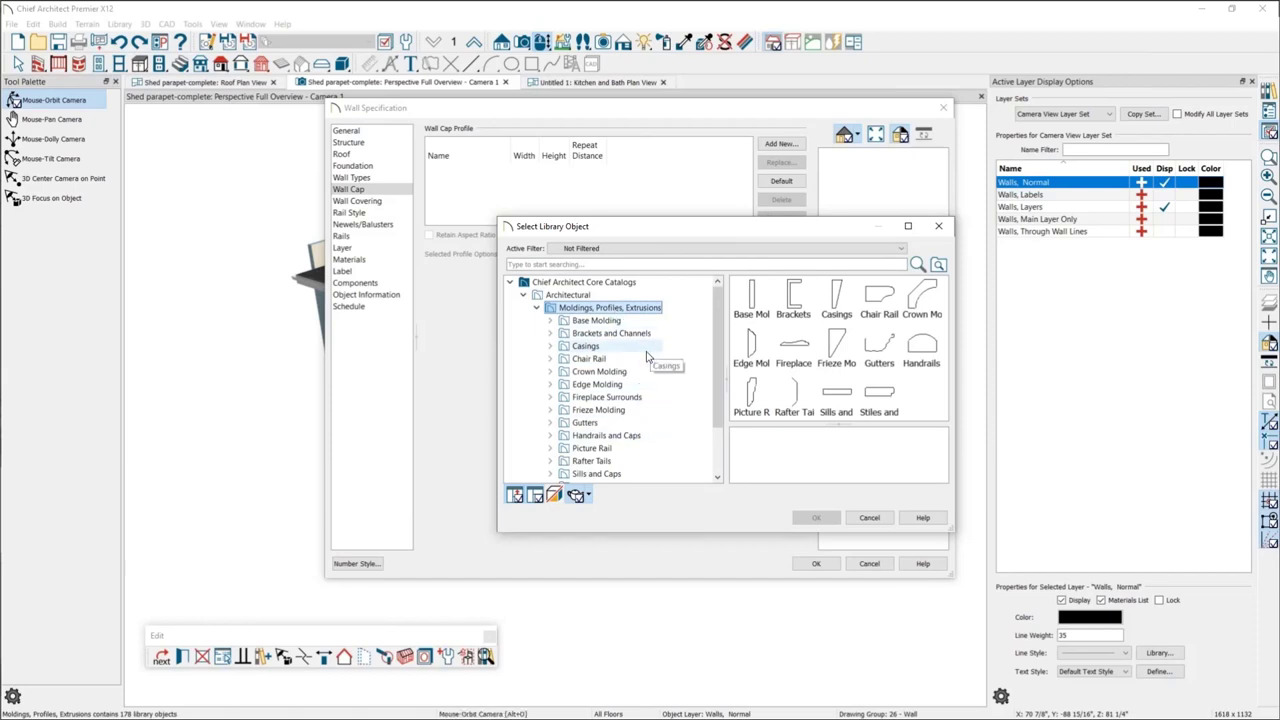
{"action": "scroll", "coordinate": [645, 362], "scroll_direction": "down", "scroll_amount": 1}
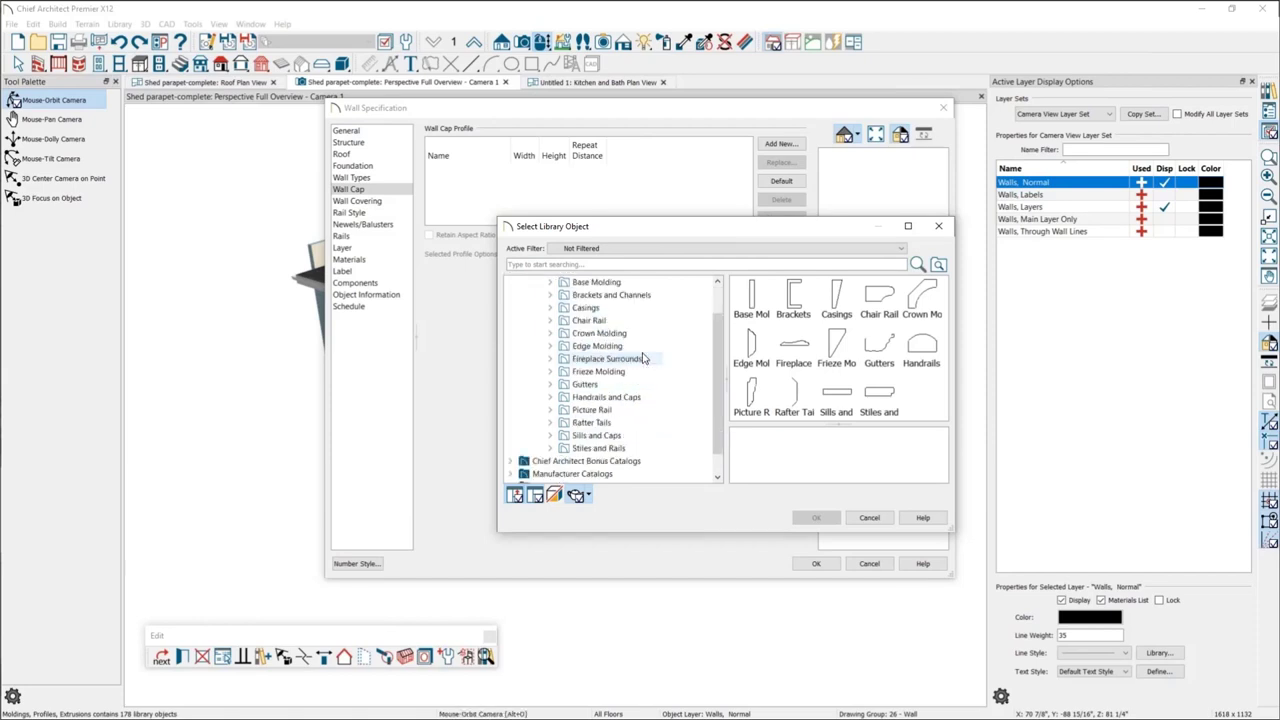
{"action": "left_click", "coordinate": [624, 438]}
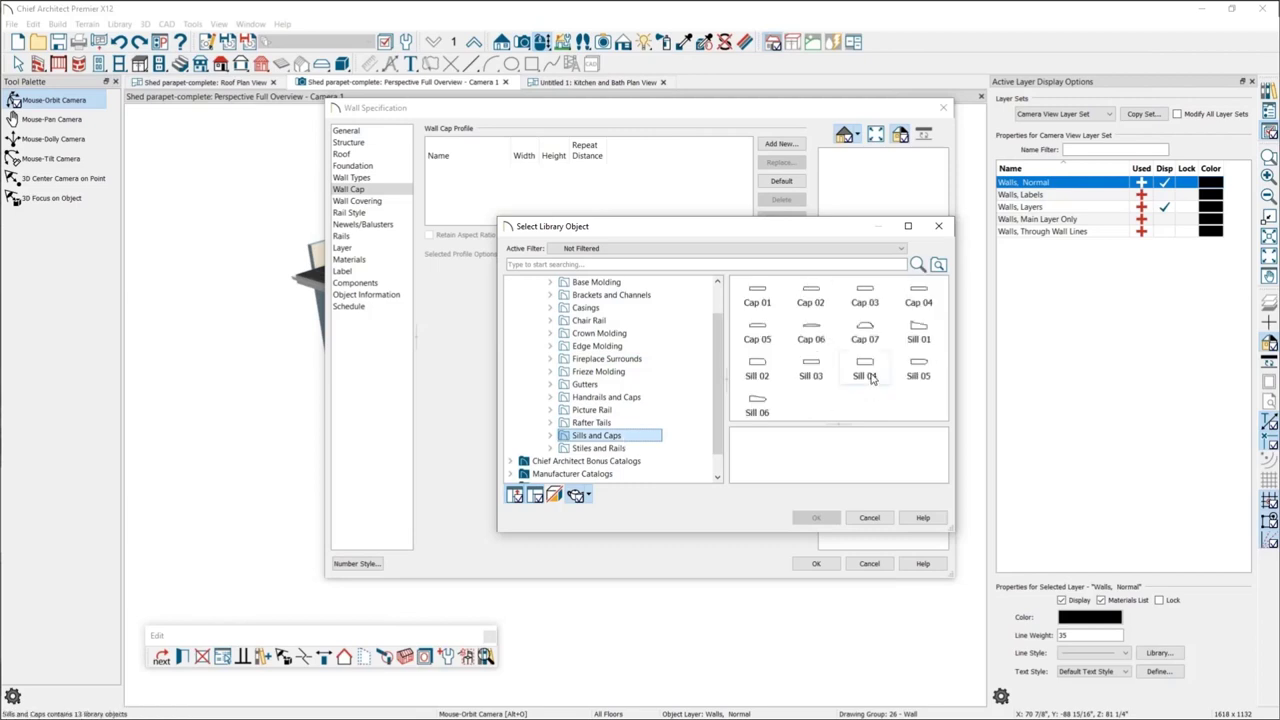
{"action": "left_click", "coordinate": [921, 336]}
{"action": "left_click", "coordinate": [867, 337]}
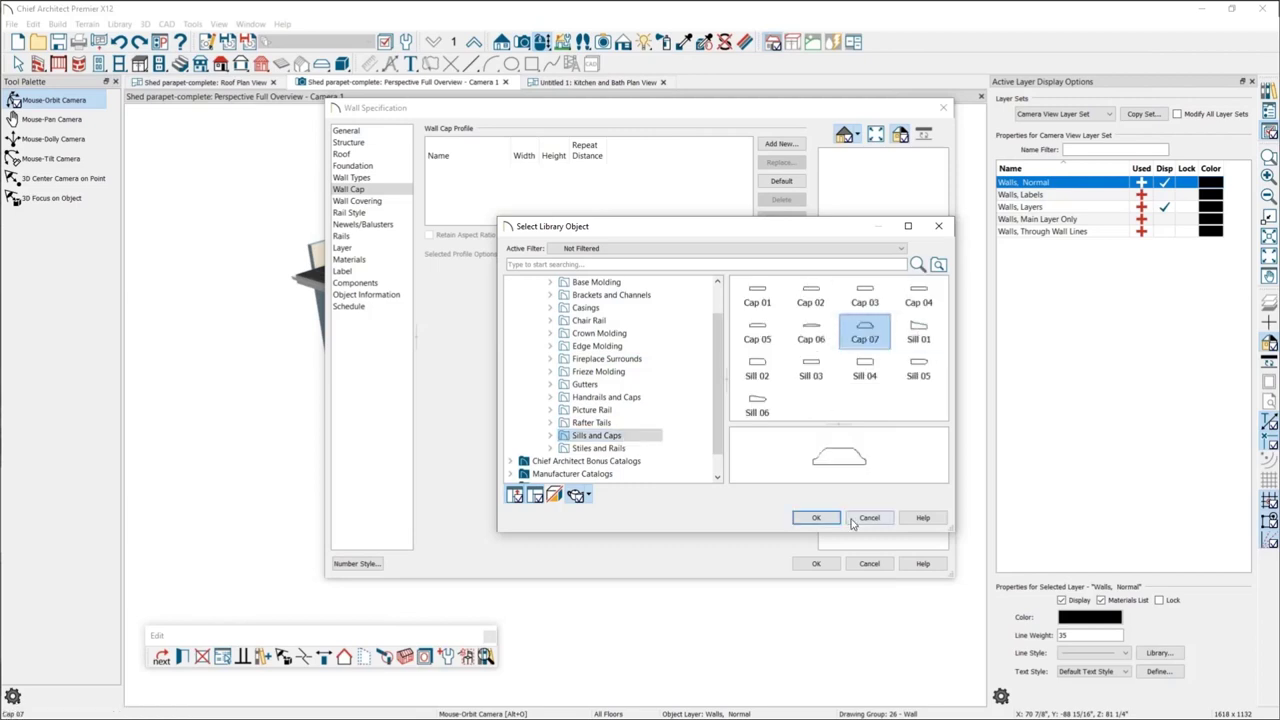
{"action": "left_click", "coordinate": [816, 517]}
- Examine the wall cap up close in the specification preview and accept the wall settings
{"action": "left_click_drag", "start_coordinate": [845, 341], "coordinate": [910, 343]}
{"action": "scroll", "coordinate": [910, 343], "scroll_direction": "up", "scroll_amount": 5}
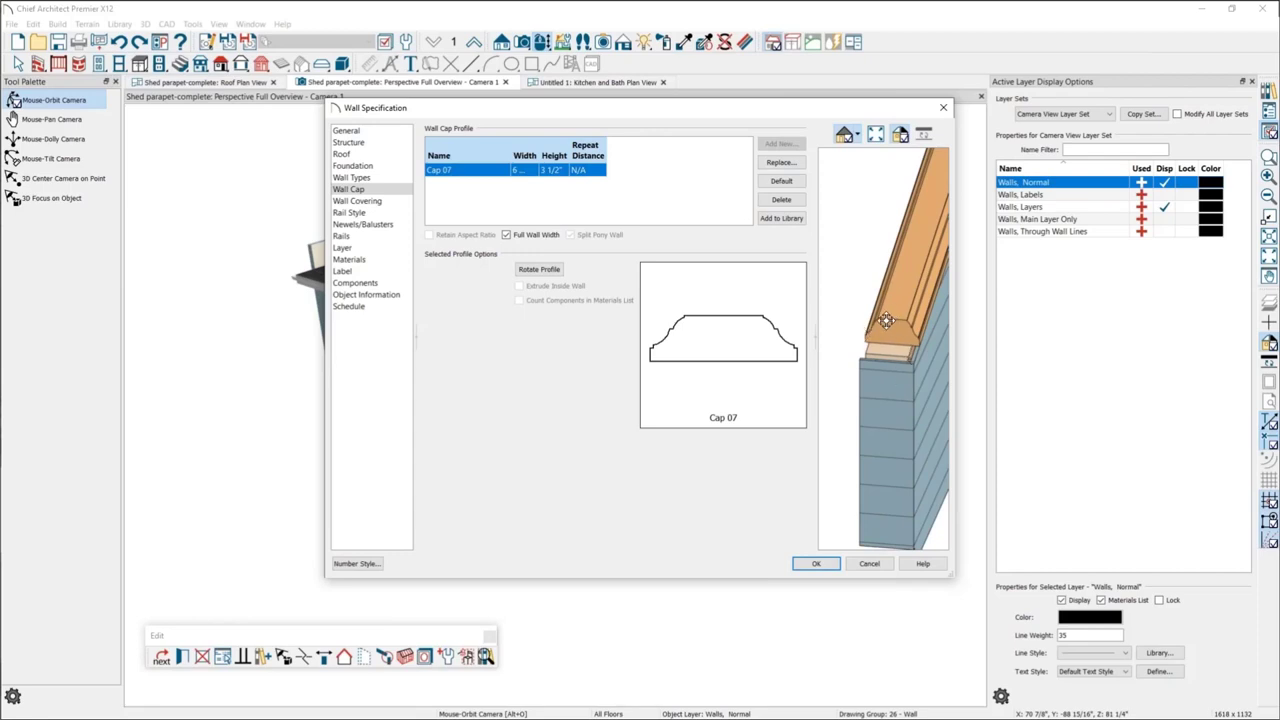
{"action": "left_click_drag", "start_coordinate": [886, 322], "coordinate": [860, 426]}
{"action": "left_click", "coordinate": [816, 565]}
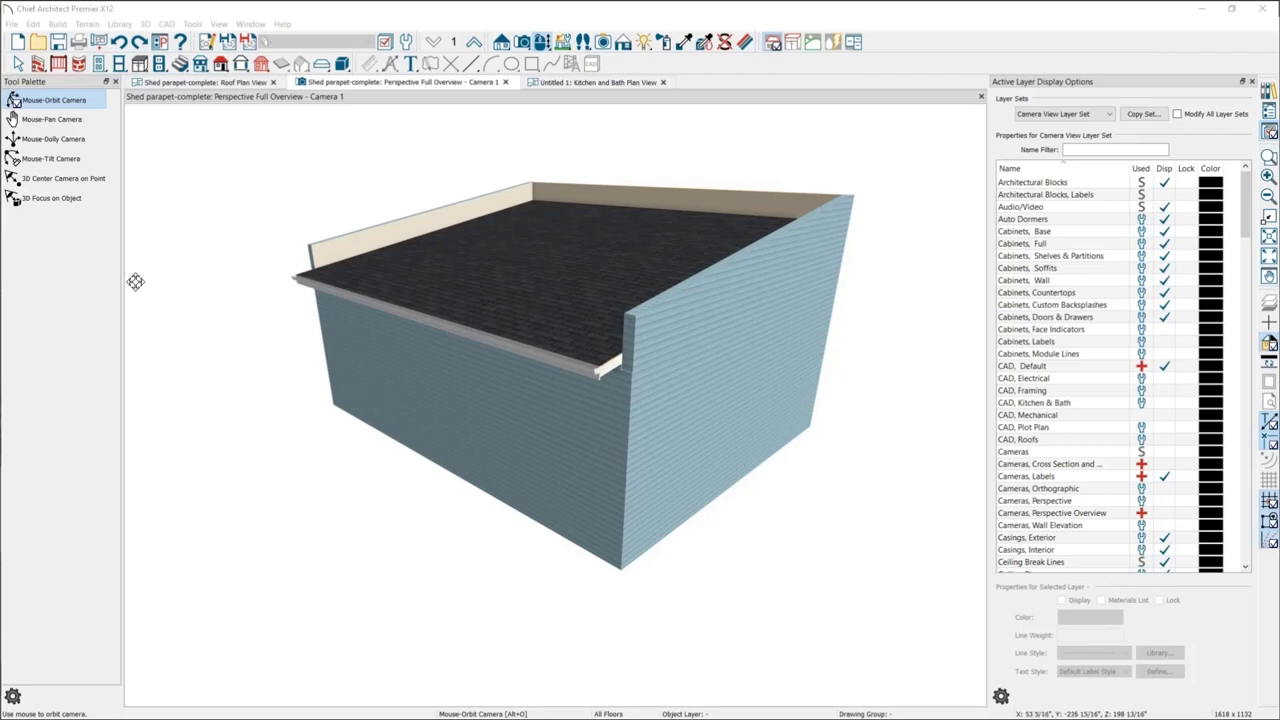
- Shorten the shed roof plane's eave overhang by moving its lower edge in to the wall and slightly back out, and deselect it
{"action": "left_click", "coordinate": [511, 340]}
{"action": "left_click", "coordinate": [512, 322]}
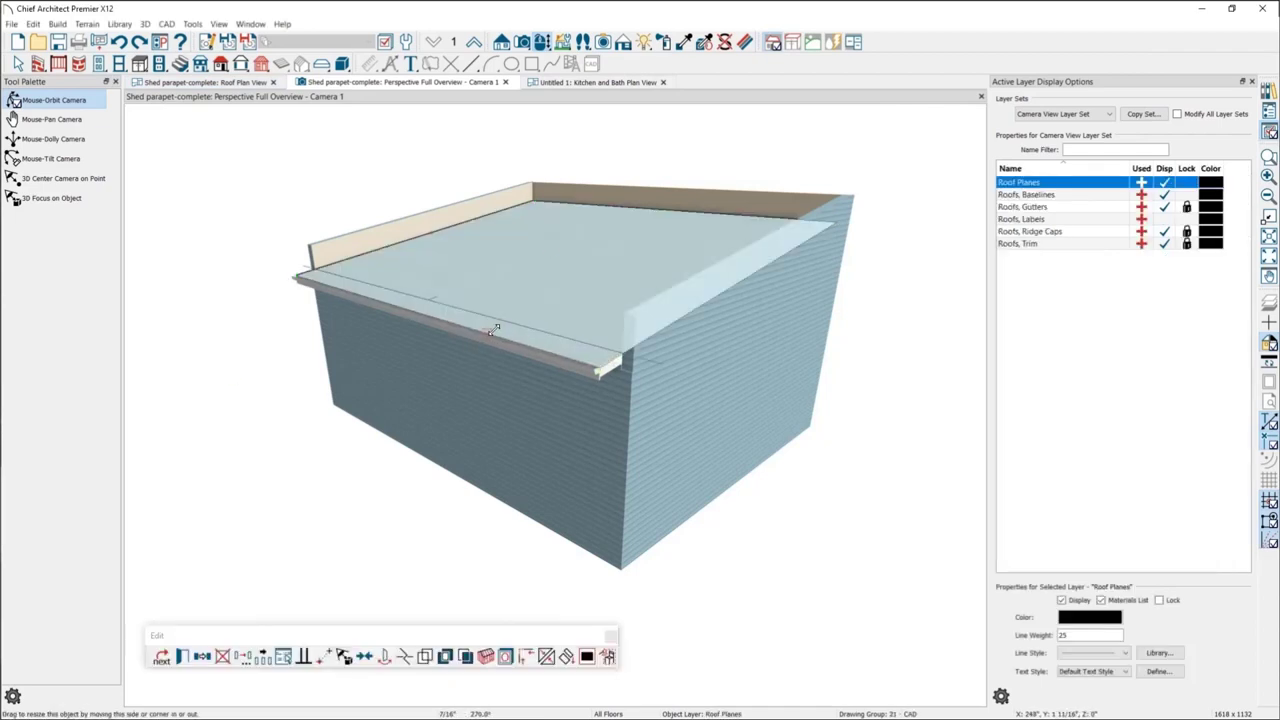
{"action": "left_click", "coordinate": [512, 322]}
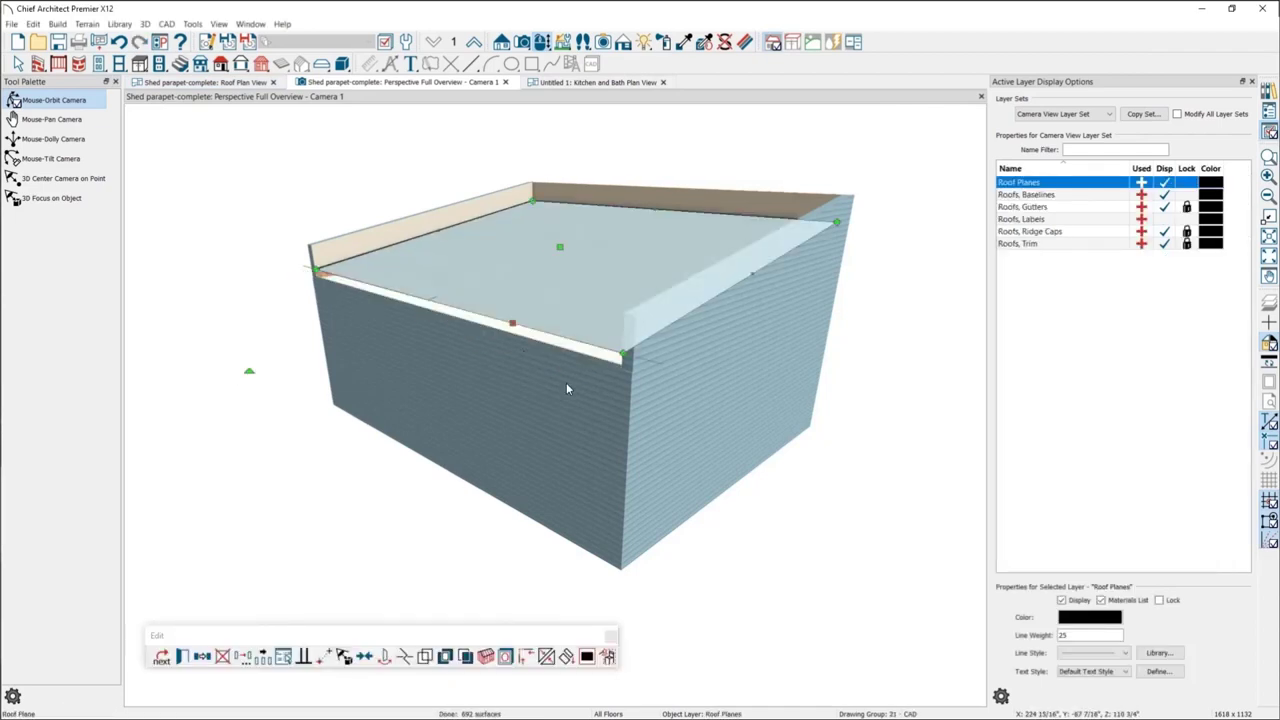
{"action": "left_click_drag", "start_coordinate": [487, 427], "coordinate": [569, 535]}
{"action": "scroll", "coordinate": [569, 535], "scroll_direction": "up", "scroll_amount": 5}
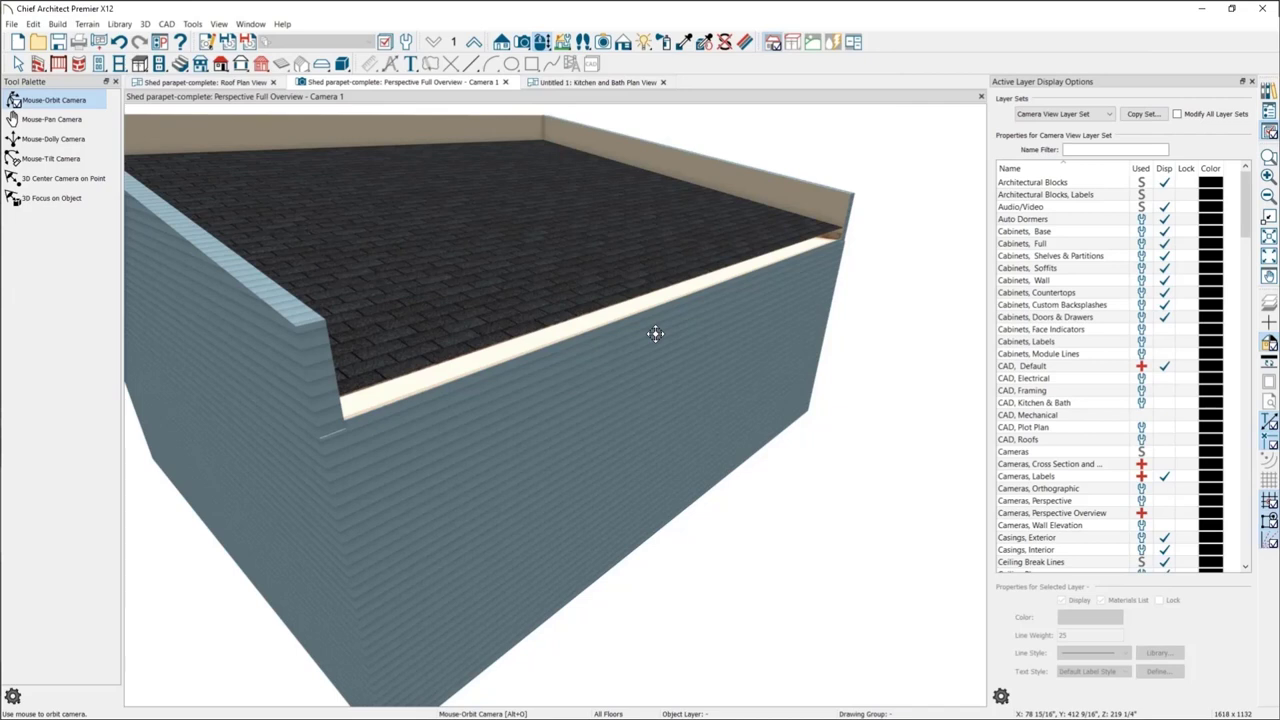
{"action": "left_click", "coordinate": [615, 277]}
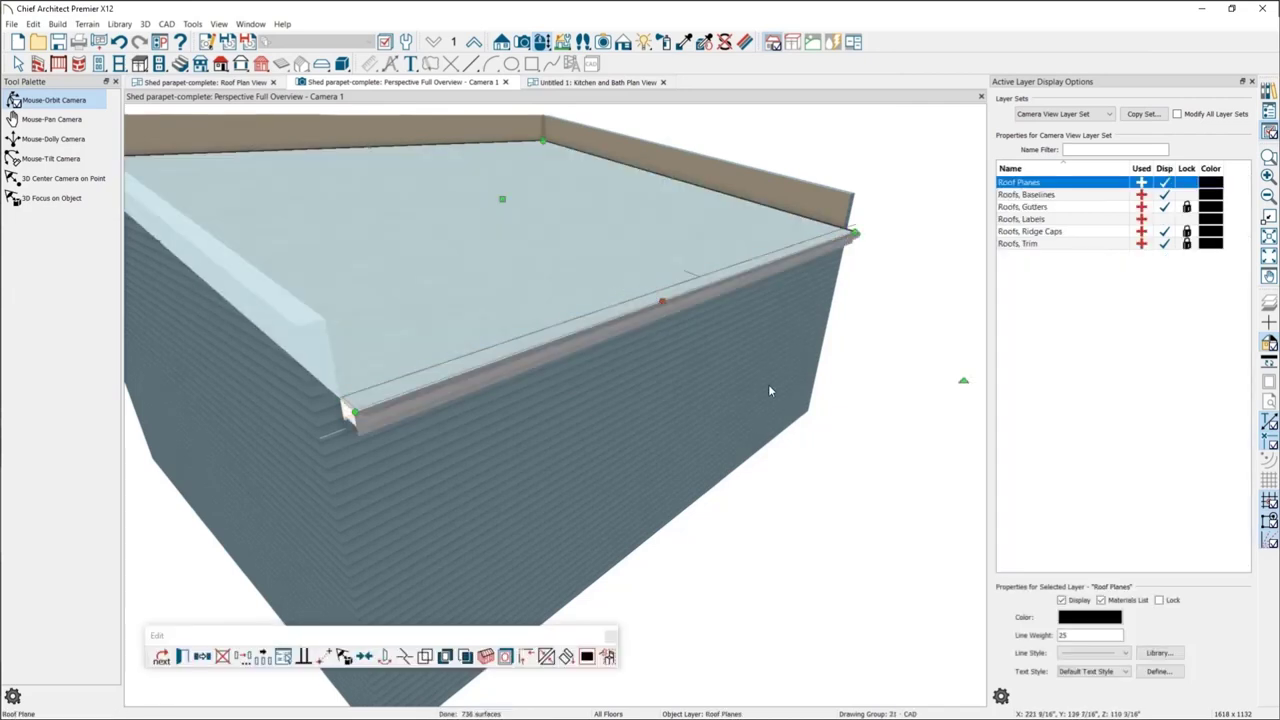
{"action": "key", "text": "Escape"}
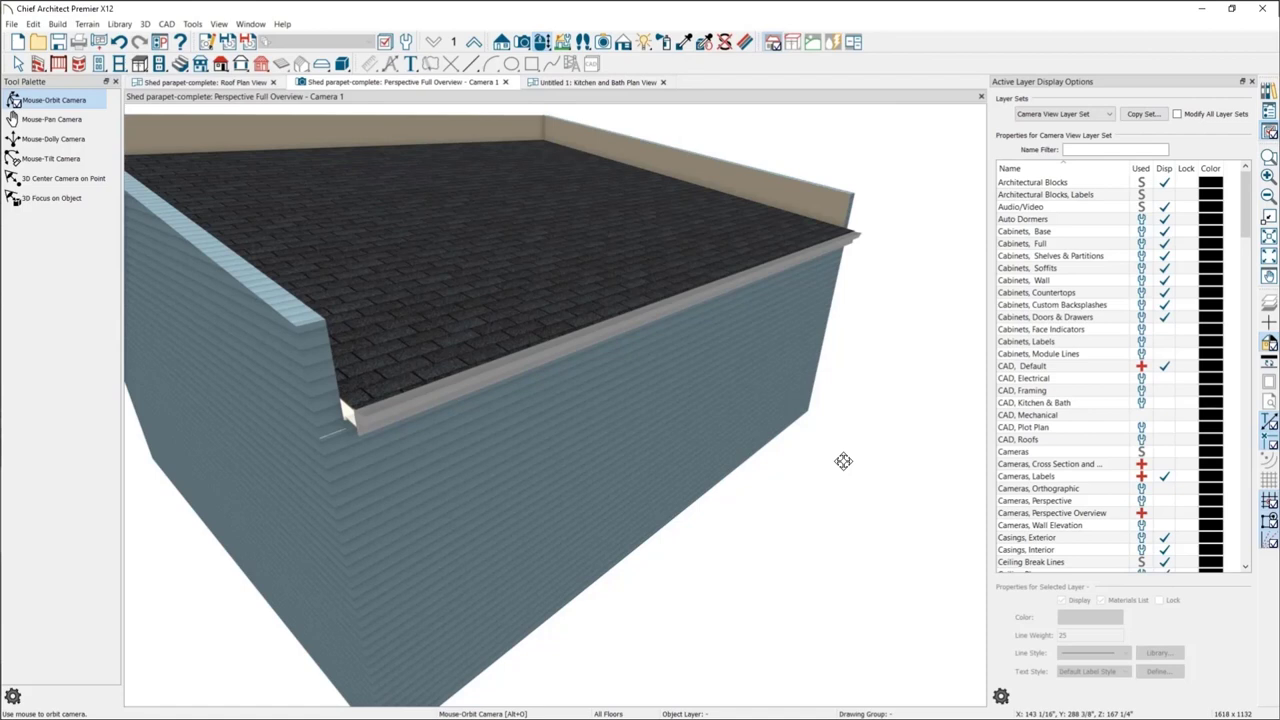
- Return to floor 1 of the shed's roof plan and create a full camera view of the room's interior
{"action": "left_click", "coordinate": [241, 86]}
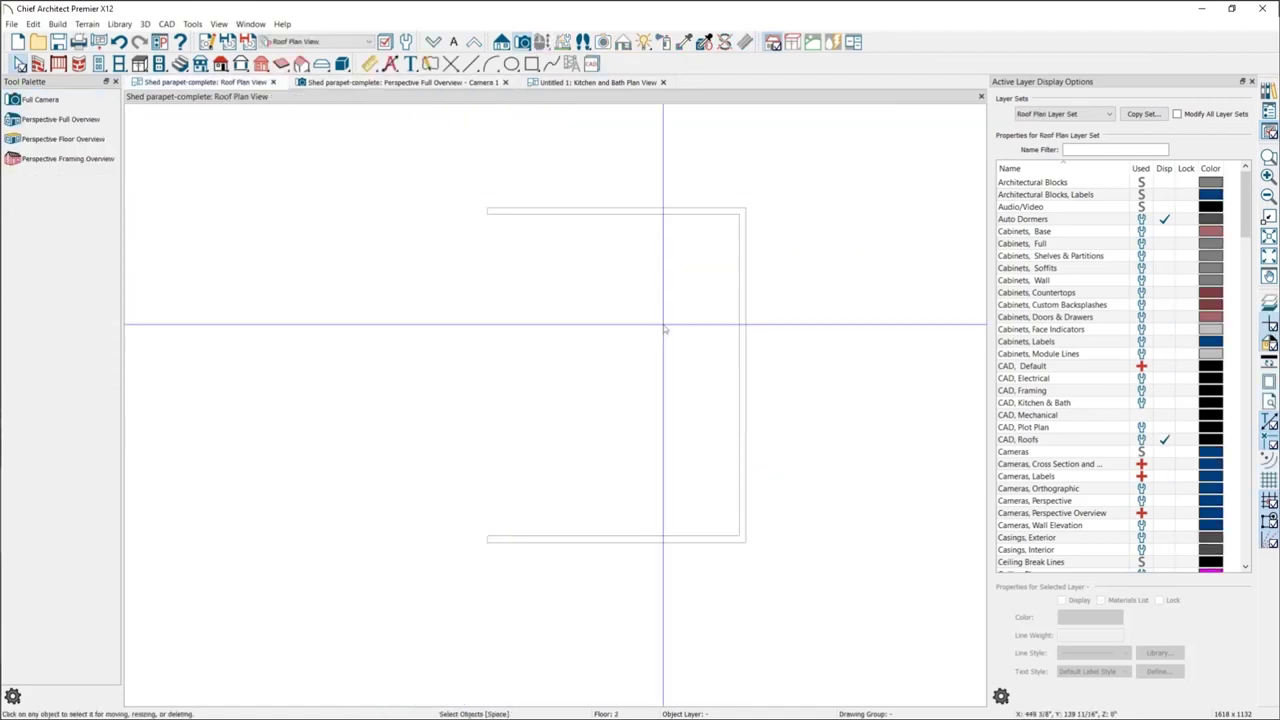
{"action": "key", "text": "Page_Down"}
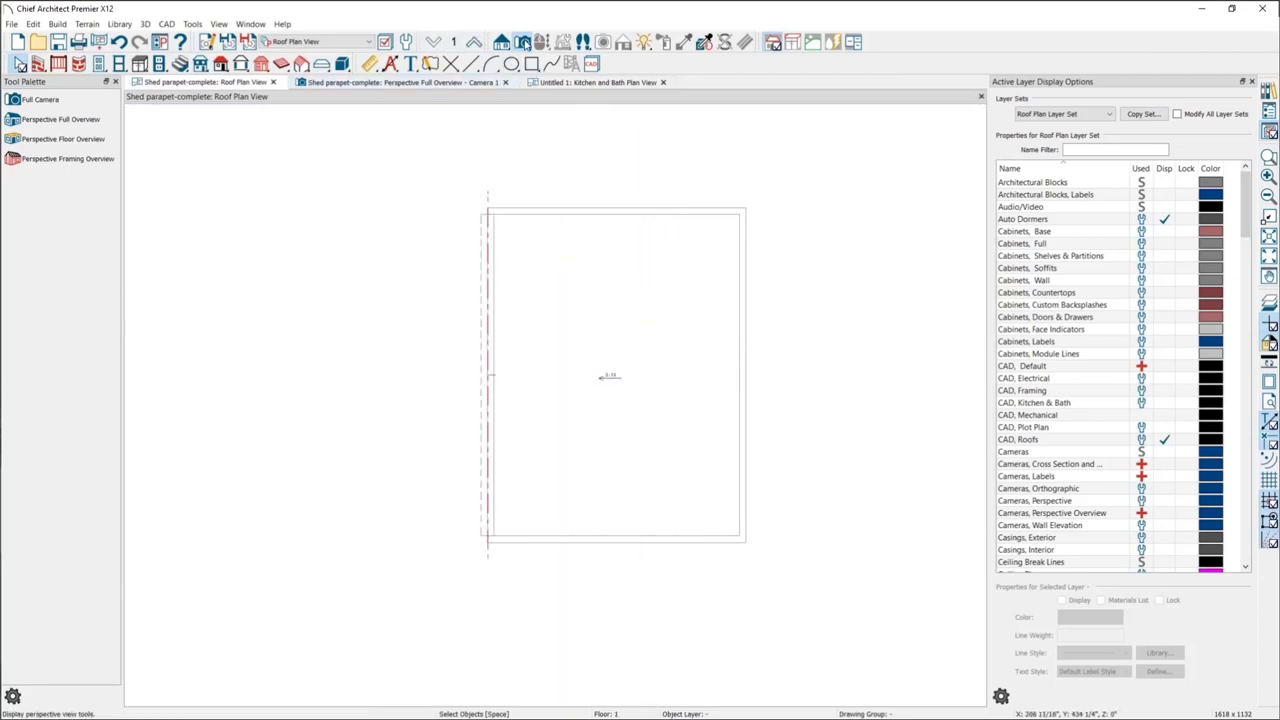
{"action": "left_click", "coordinate": [524, 44]}
{"action": "left_click_drag", "start_coordinate": [563, 487], "coordinate": [583, 414]}
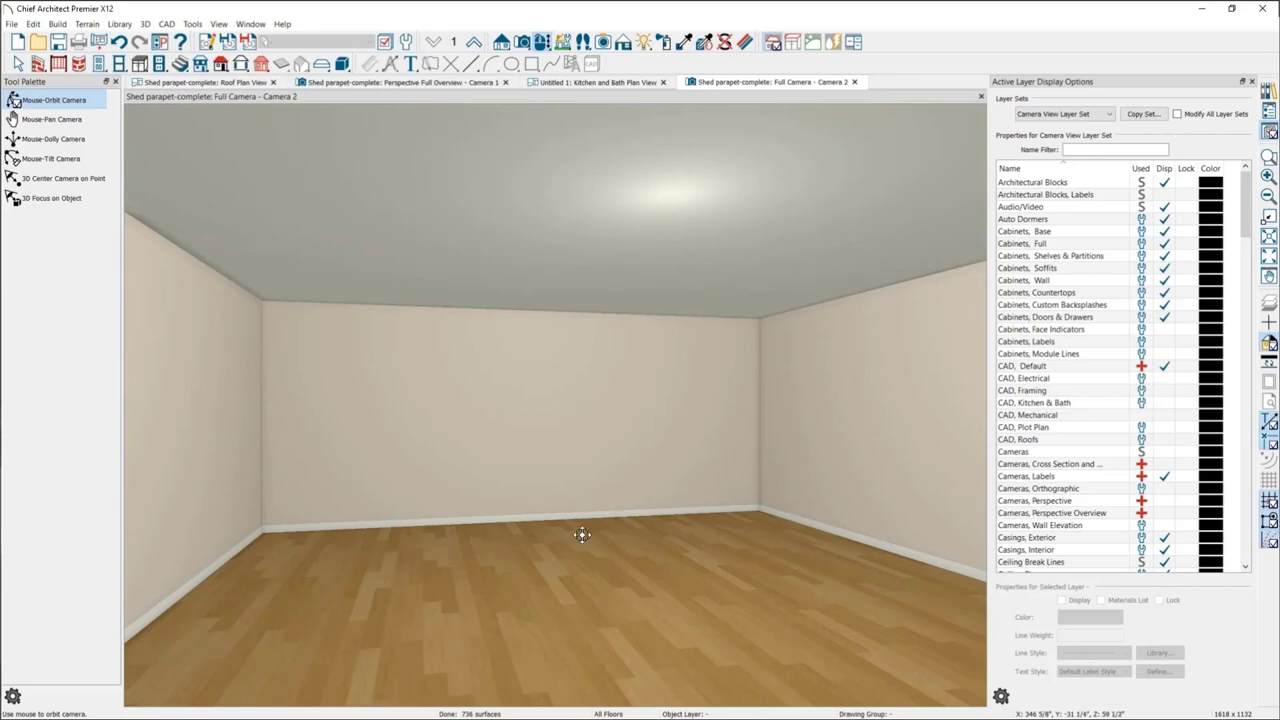
- In the room's structure settings, make the ceiling follow the shed roof's slope, and close the interior camera view
{"action": "left_click", "coordinate": [583, 518]}
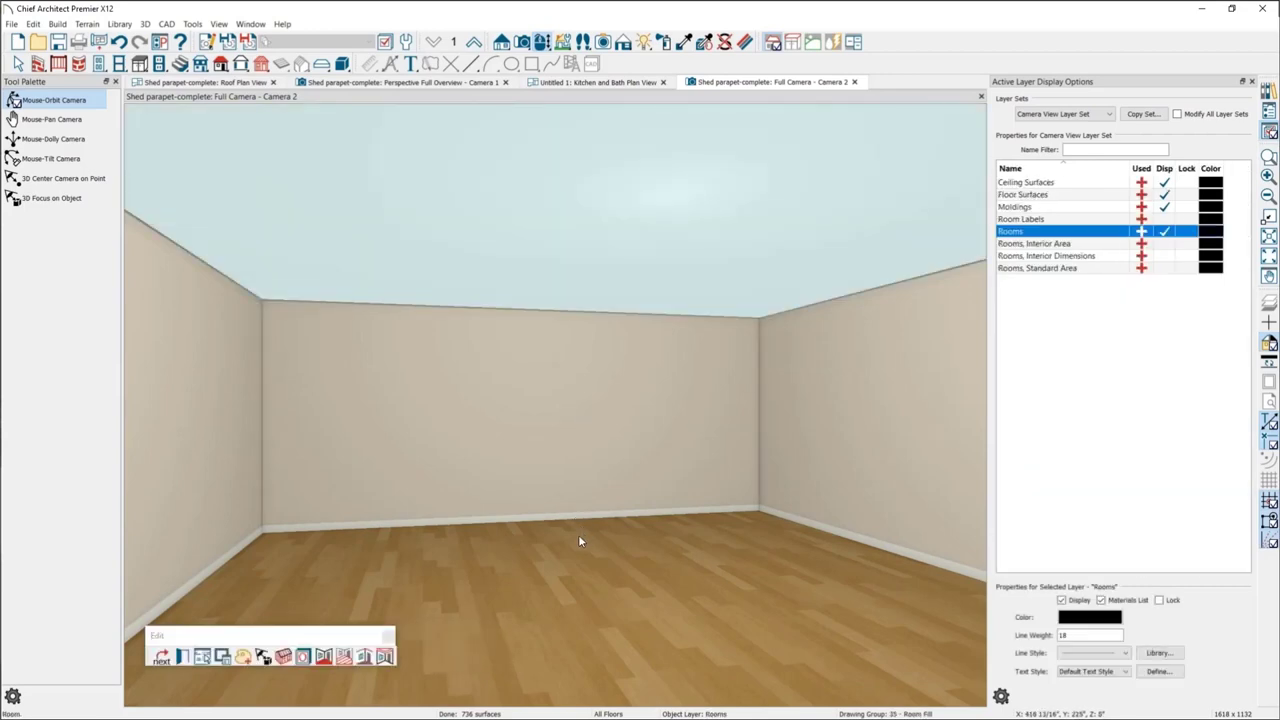
{"action": "double_click", "coordinate": [600, 314]}
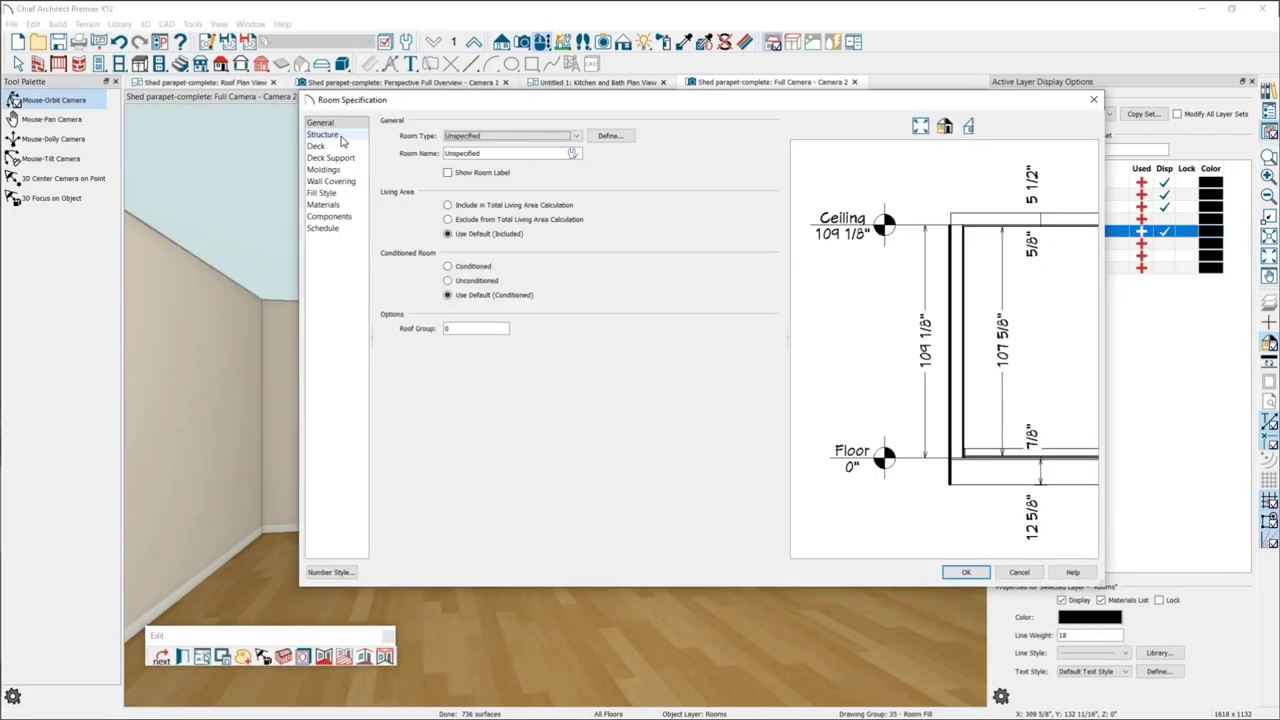
{"action": "left_click", "coordinate": [341, 142]}
{"action": "left_click", "coordinate": [955, 575]}
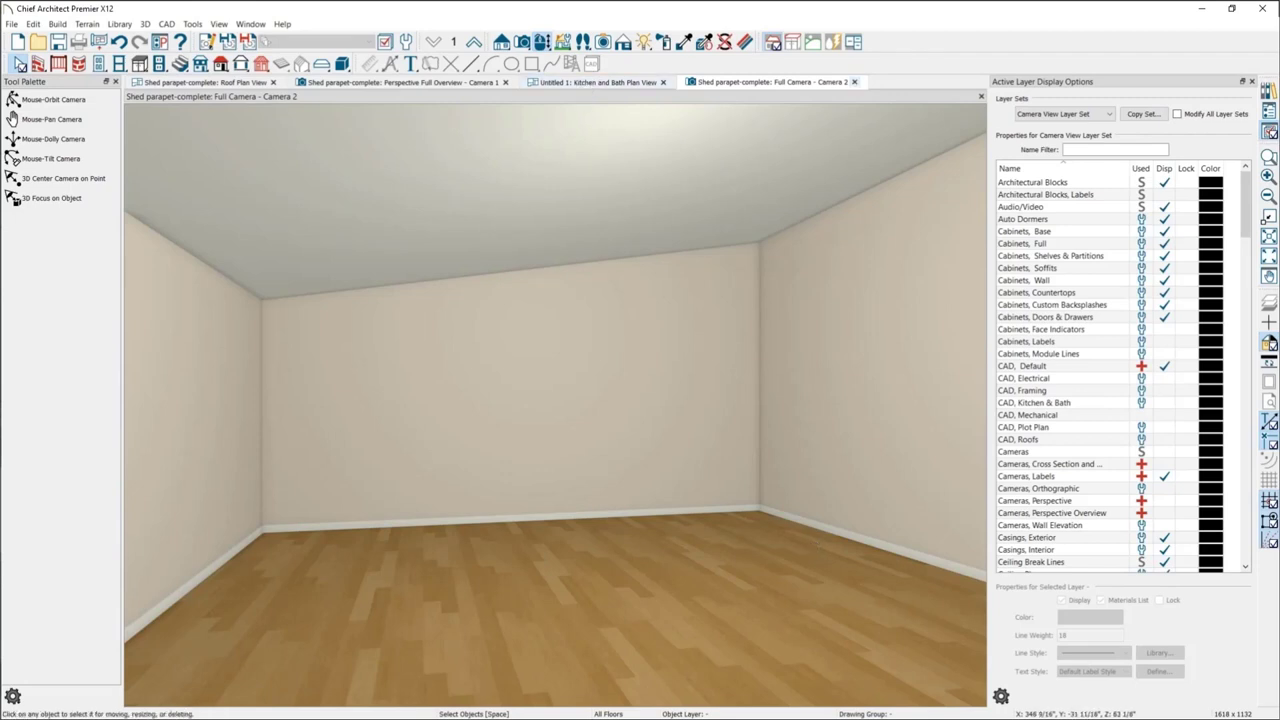
{"action": "left_click", "coordinate": [854, 82]}
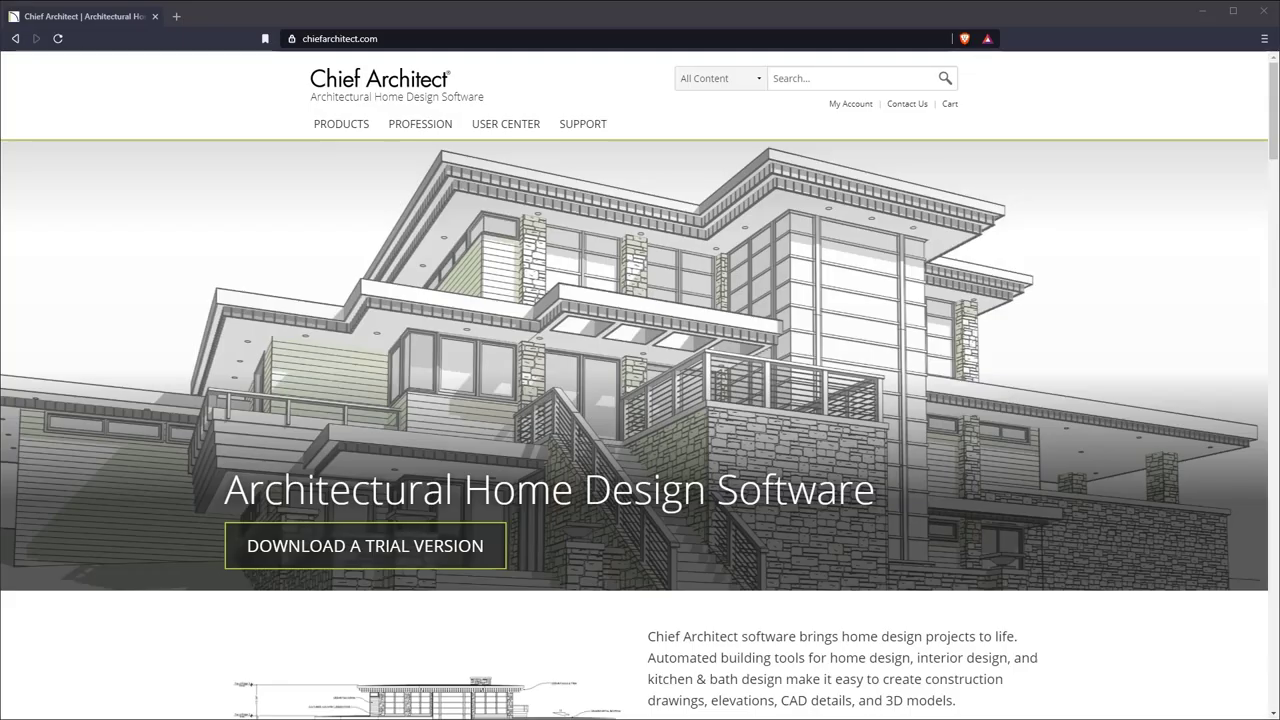
- On the Chief Architect website, open the Events, Tradeshows & Training page and look through the training offers and free live webinars
{"action": "left_click", "coordinate": [146, 617]}
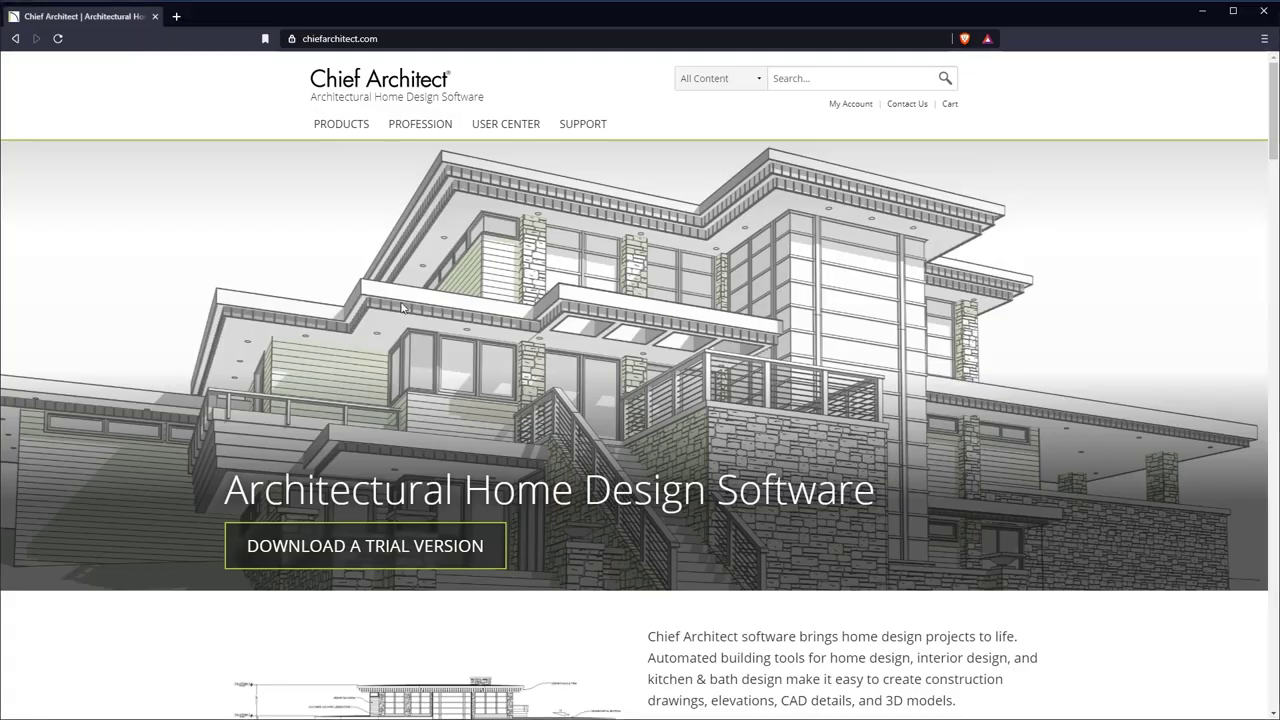
{"action": "mouse_move", "coordinate": [513, 130]}
{"action": "left_click", "coordinate": [620, 280]}
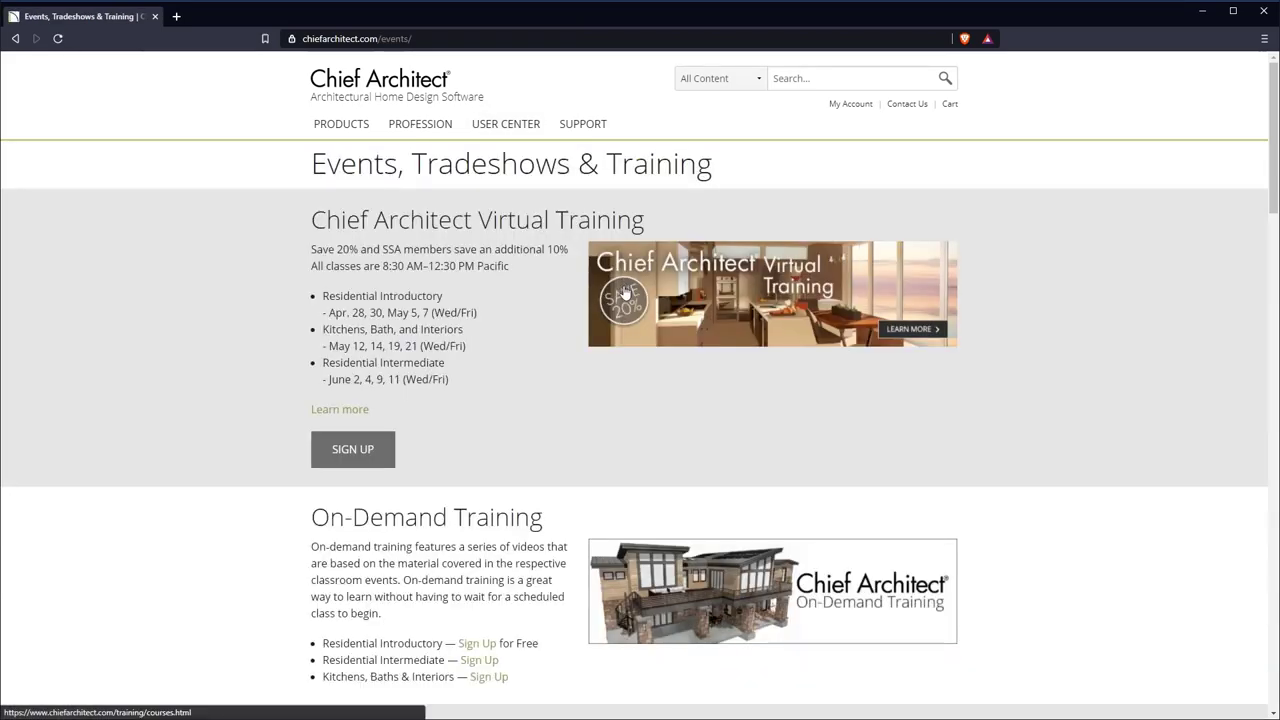
{"action": "scroll", "coordinate": [620, 293], "scroll_direction": "down", "scroll_amount": 10}
{"action": "scroll", "coordinate": [620, 293], "scroll_direction": "down", "scroll_amount": 3}
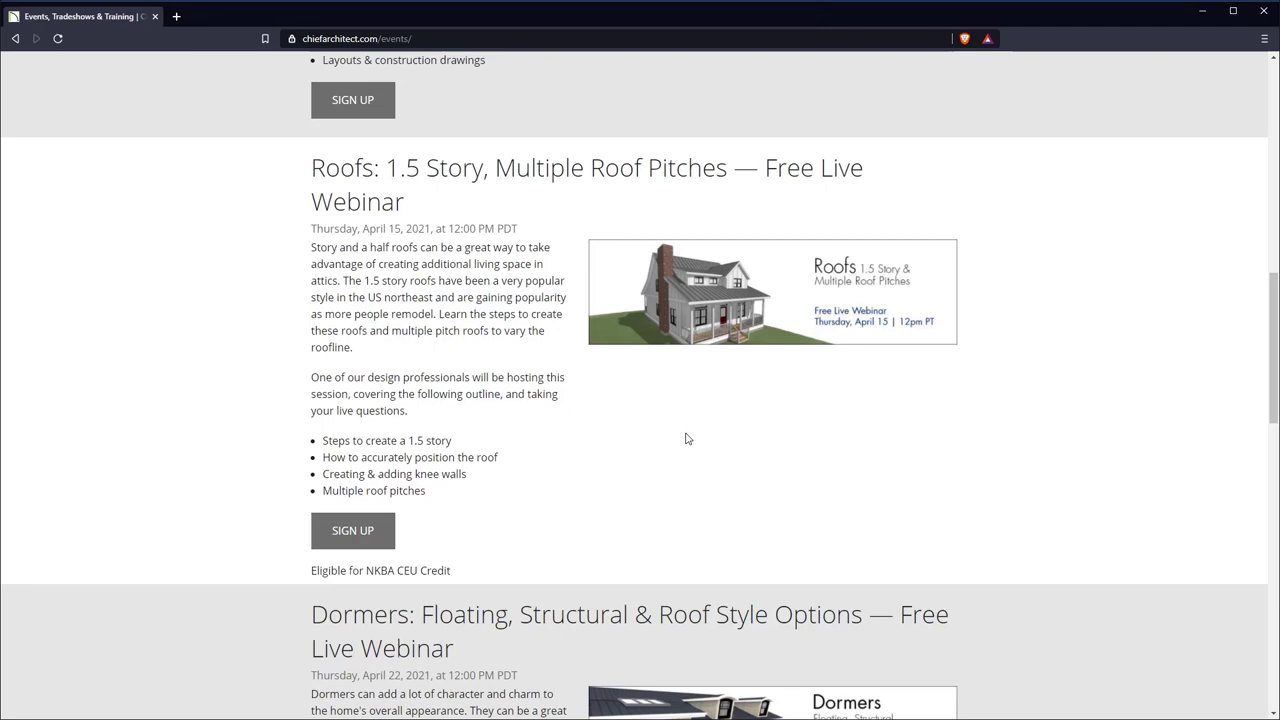
{"action": "scroll", "coordinate": [686, 438], "scroll_direction": "down", "scroll_amount": 4}
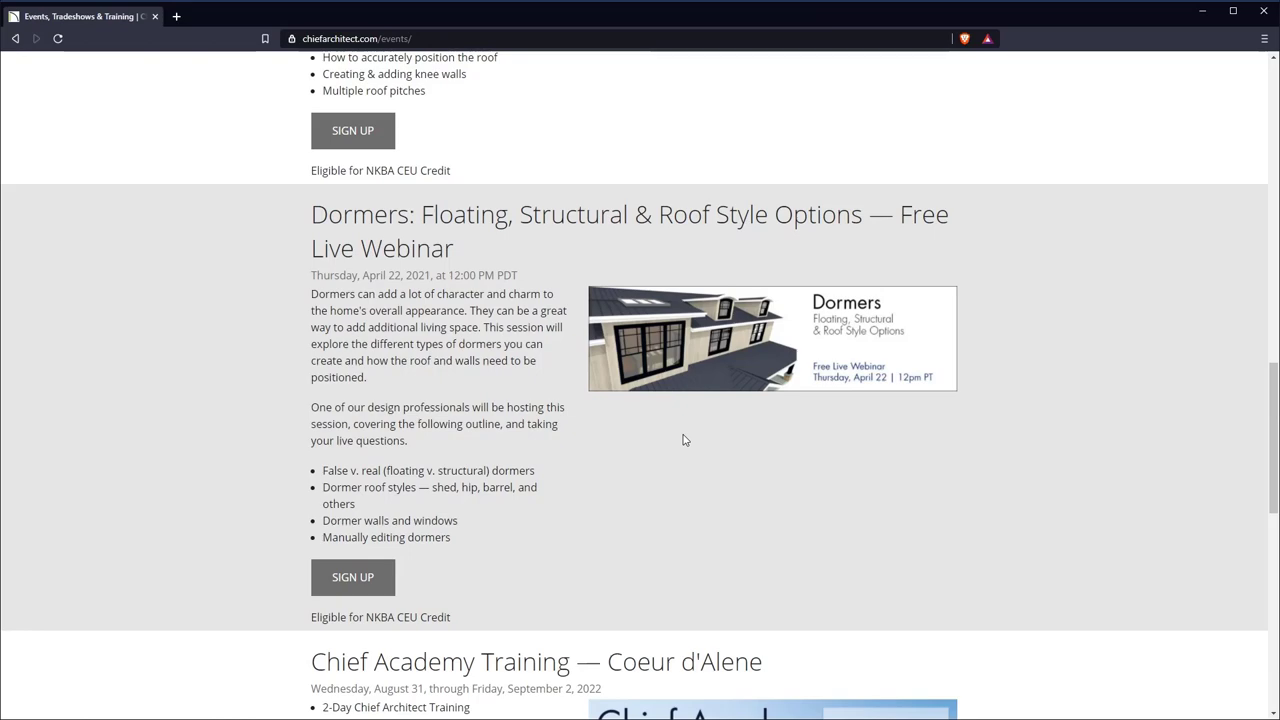
{"action": "scroll", "coordinate": [684, 440], "scroll_direction": "up", "scroll_amount": 14}
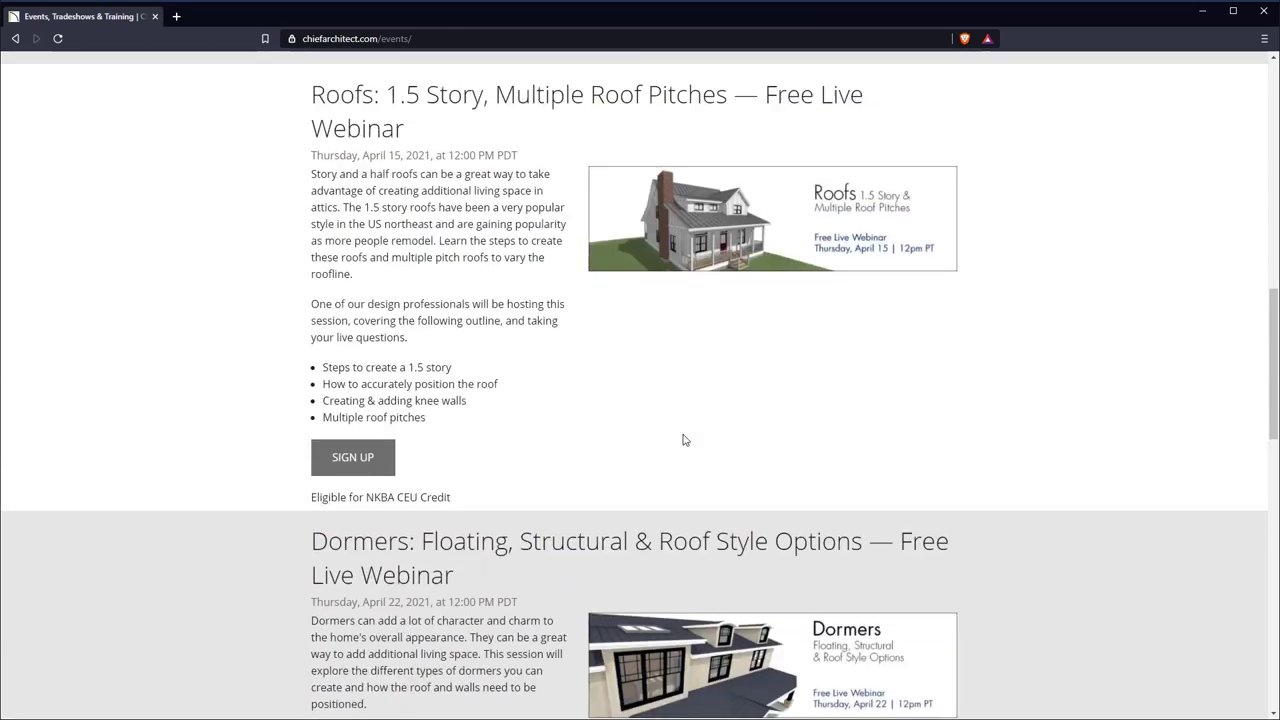
{"action": "scroll", "coordinate": [684, 440], "scroll_direction": "up", "scroll_amount": 1}
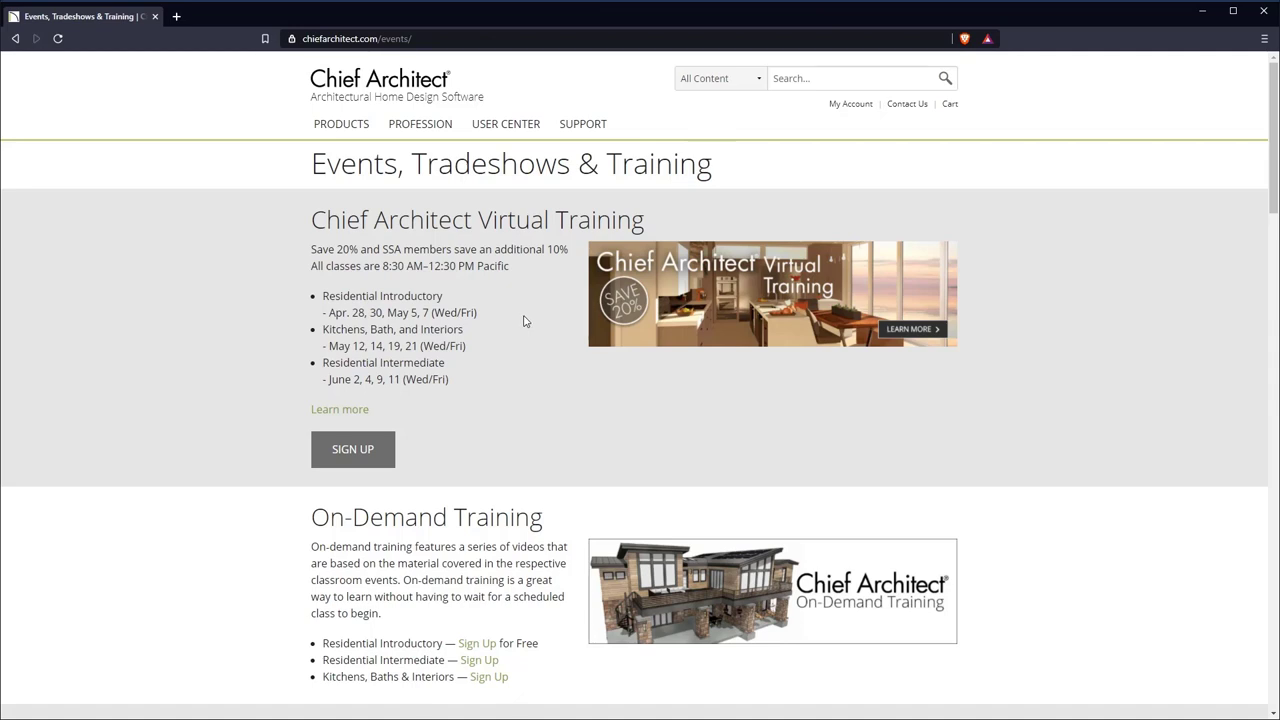
{"action": "scroll", "coordinate": [523, 320], "scroll_direction": "down", "scroll_amount": 2}
{"action": "mouse_move", "coordinate": [506, 124]}
{"action": "left_click", "coordinate": [571, 222]}
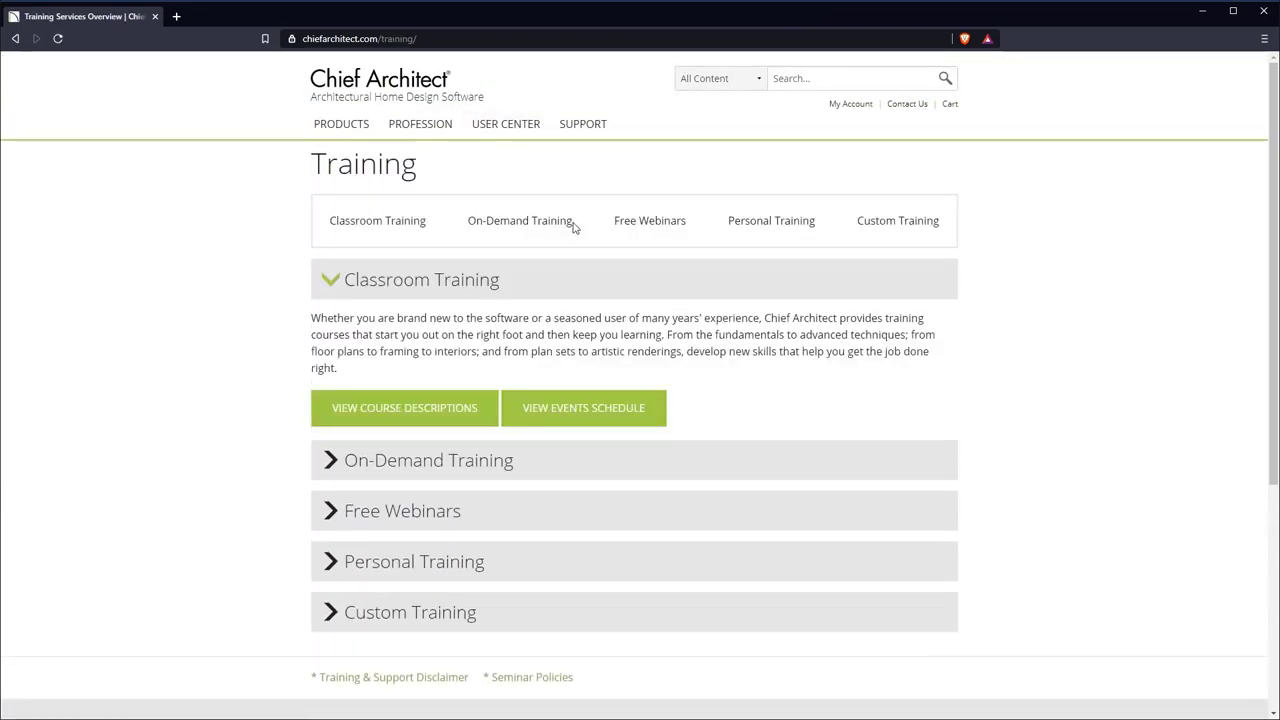
{"action": "left_click", "coordinate": [478, 568]}
{"action": "scroll", "coordinate": [478, 568], "scroll_direction": "down", "scroll_amount": 3}
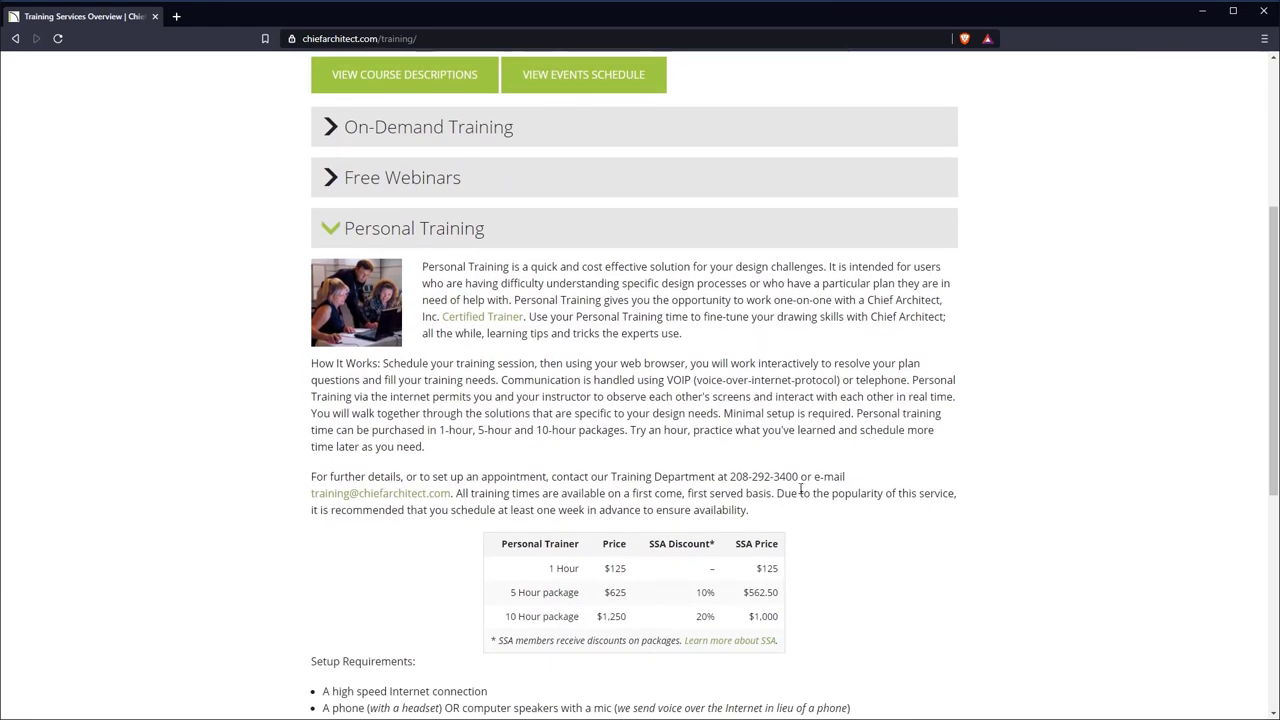
{"action": "left_click_drag", "start_coordinate": [801, 478], "coordinate": [741, 490]}
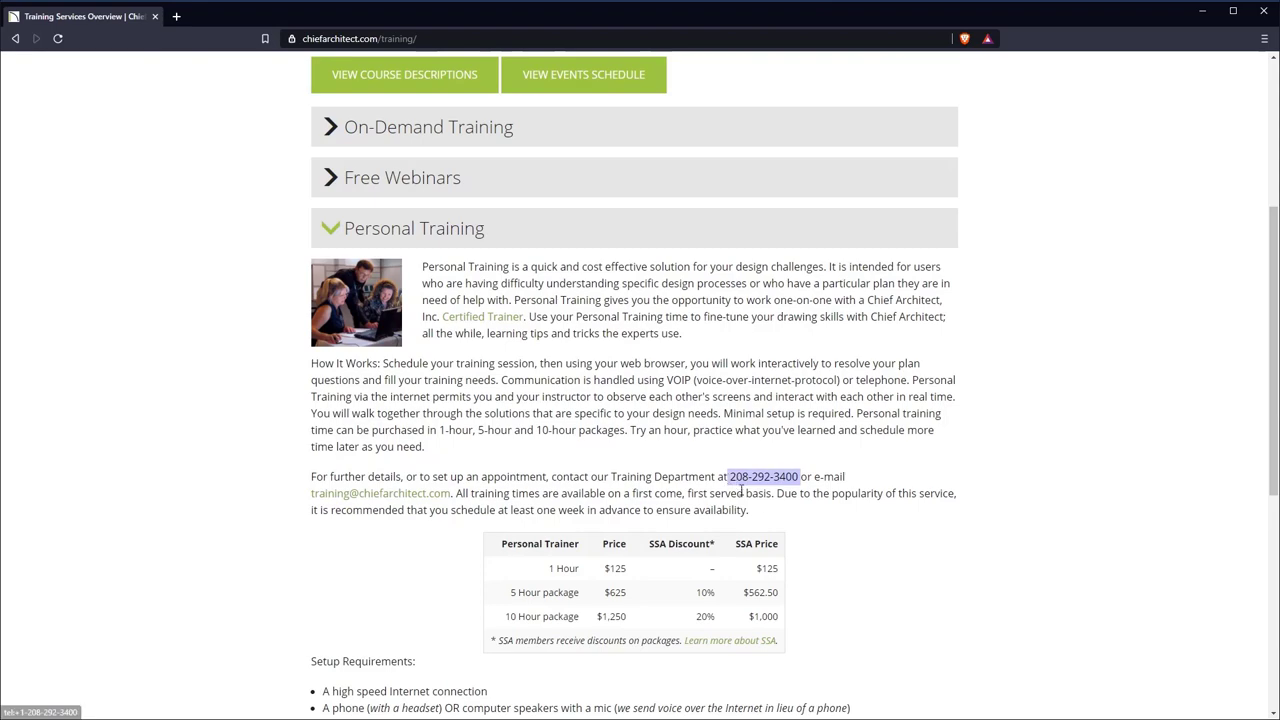
{"action": "left_click", "coordinate": [815, 570]}
{"action": "scroll", "coordinate": [815, 570], "scroll_direction": "up", "scroll_amount": 4}
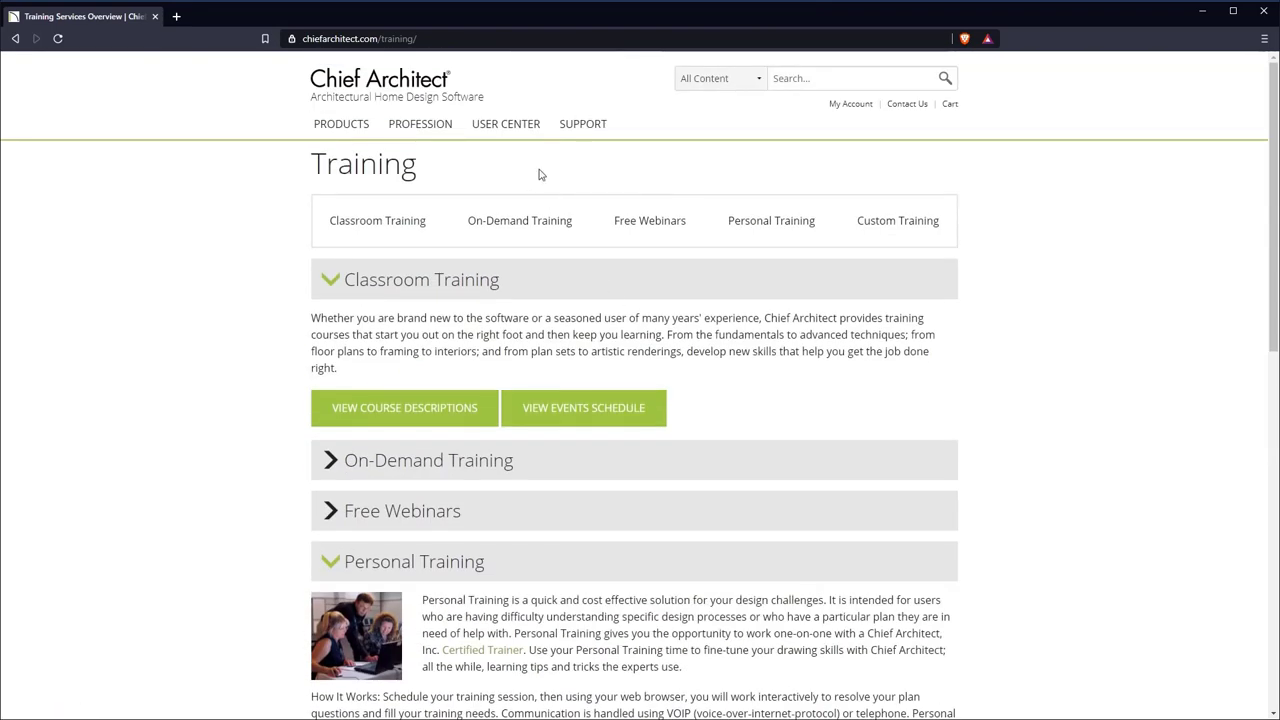
- Open the Training Videos page and the ChiefTalk Professional Forum
{"action": "mouse_move", "coordinate": [524, 126]}
{"action": "left_click", "coordinate": [569, 241]}
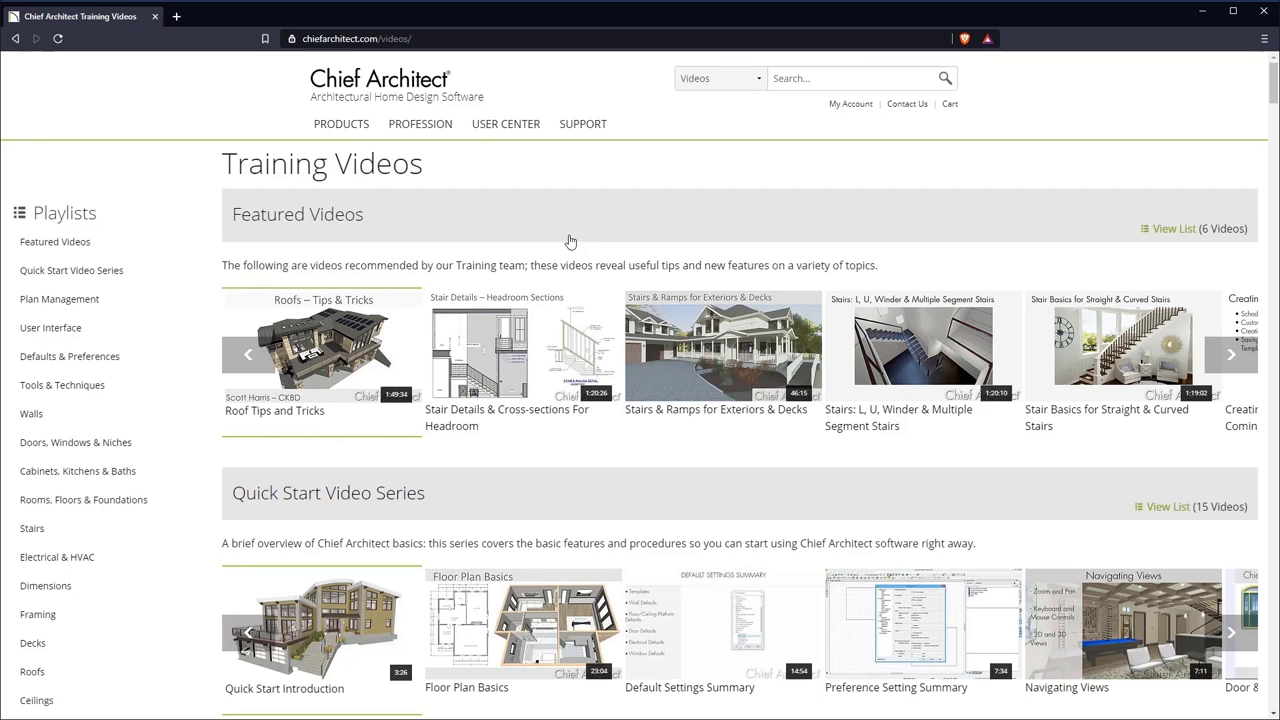
{"action": "mouse_move", "coordinate": [530, 128]}
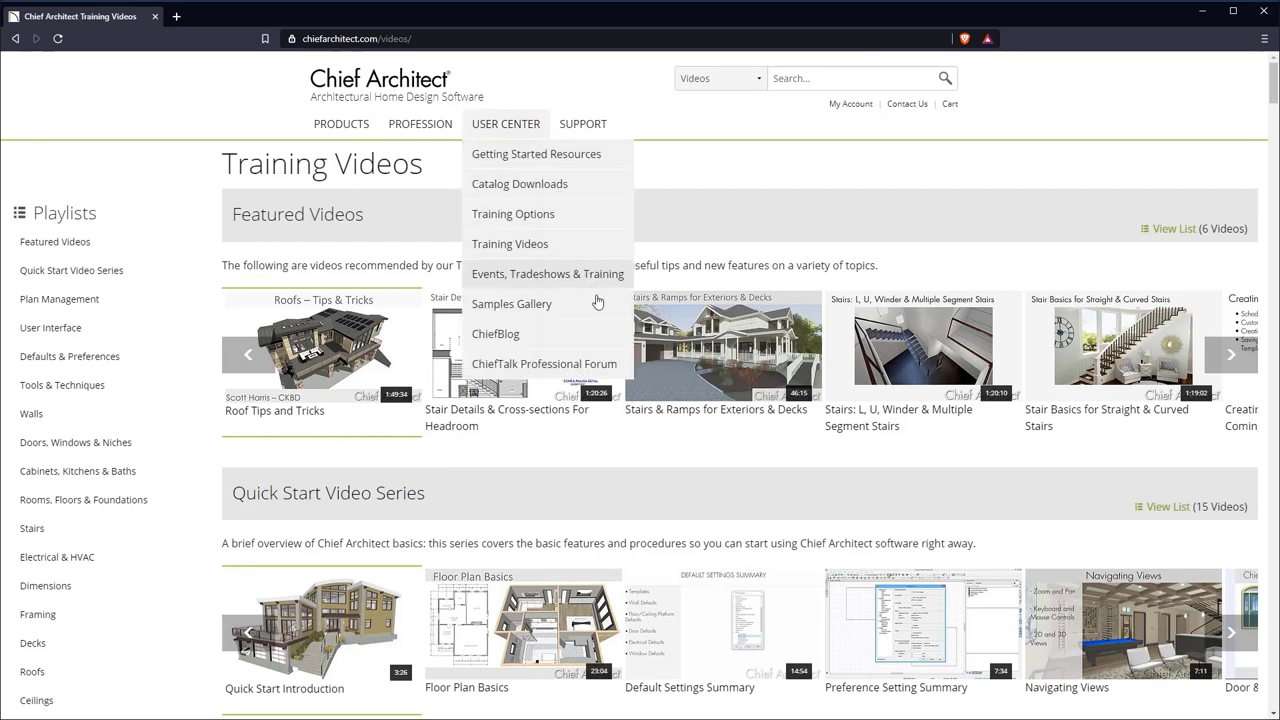
{"action": "left_click", "coordinate": [622, 366]}
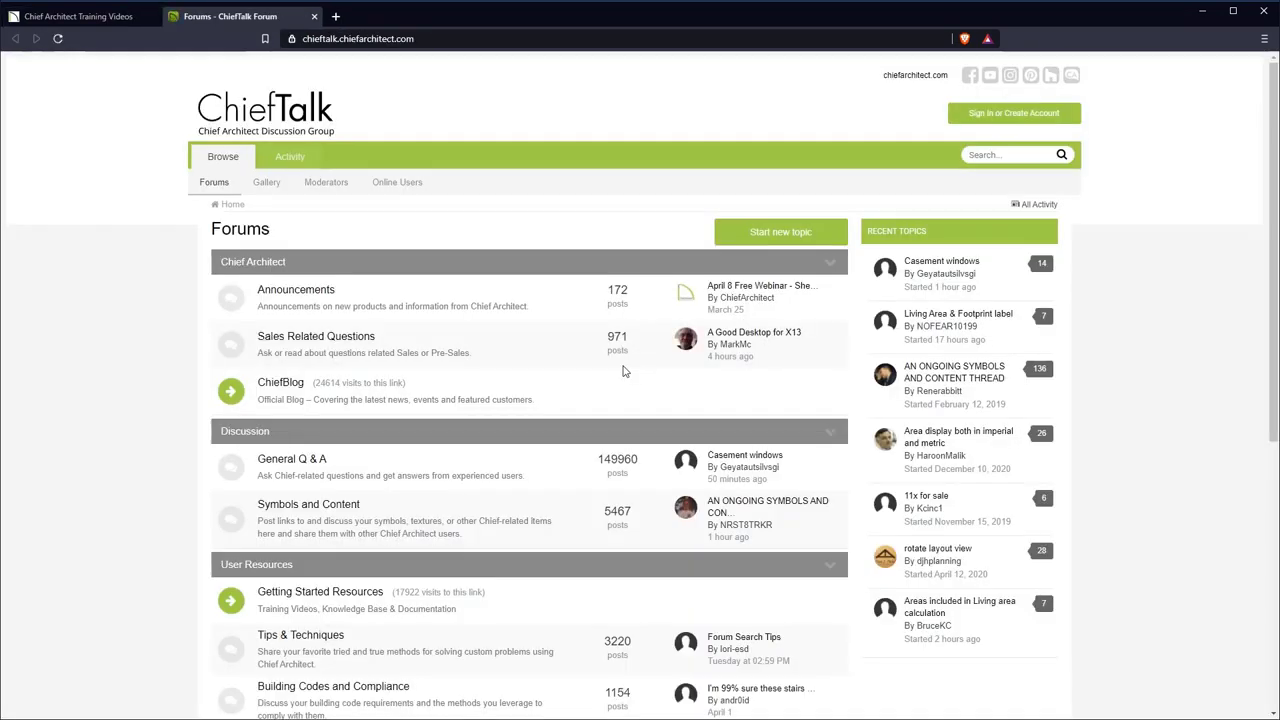